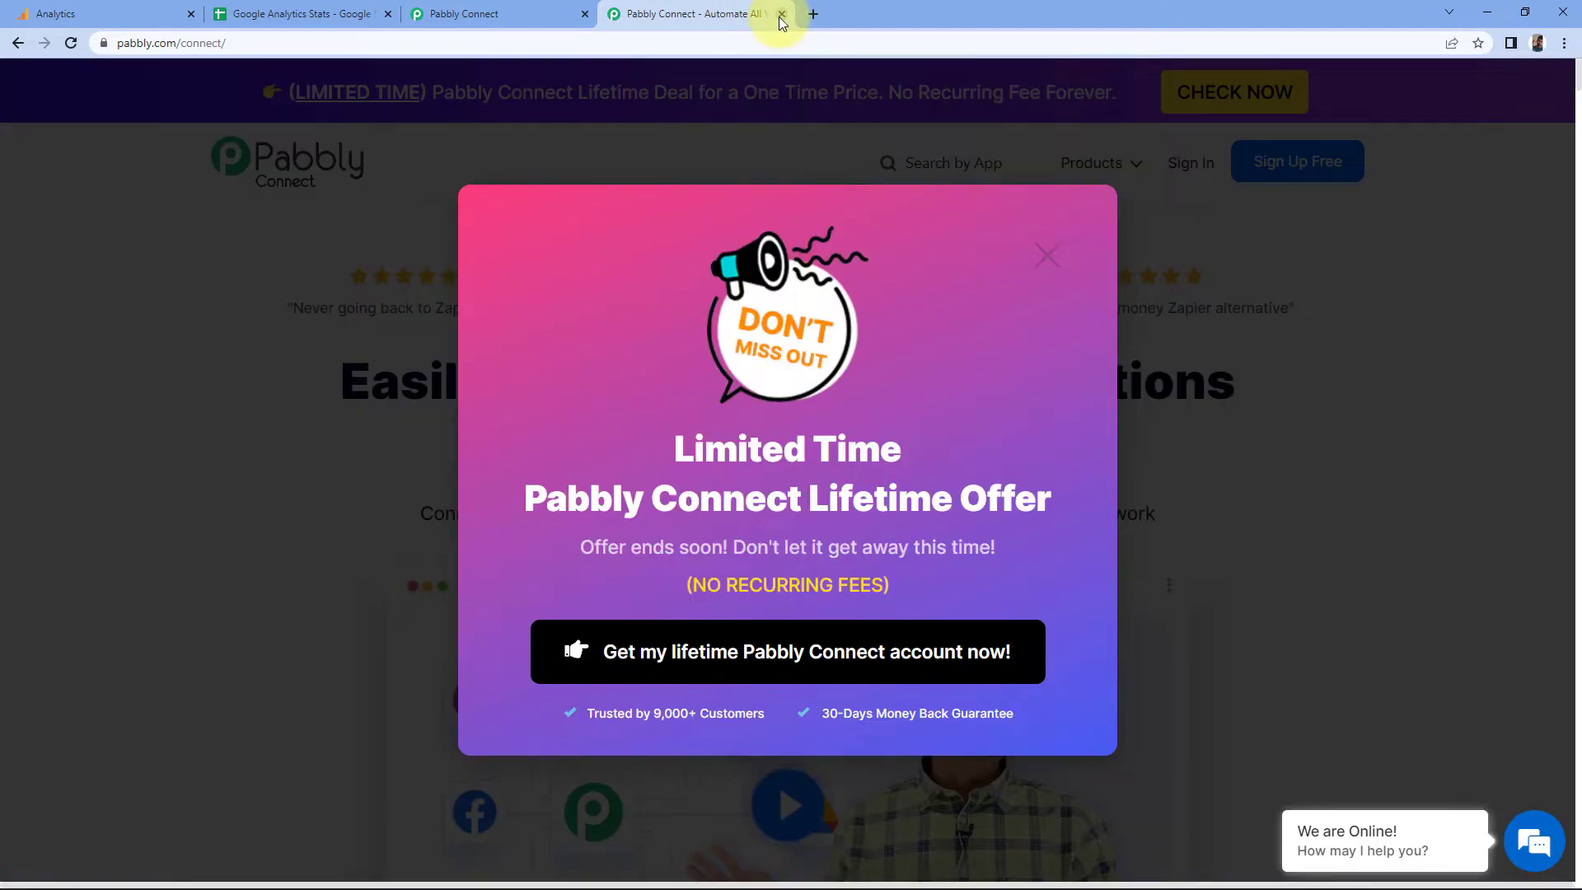
Step: Create a new workflow named "Google Analytics to Google Sheets"
left_click(781, 14)
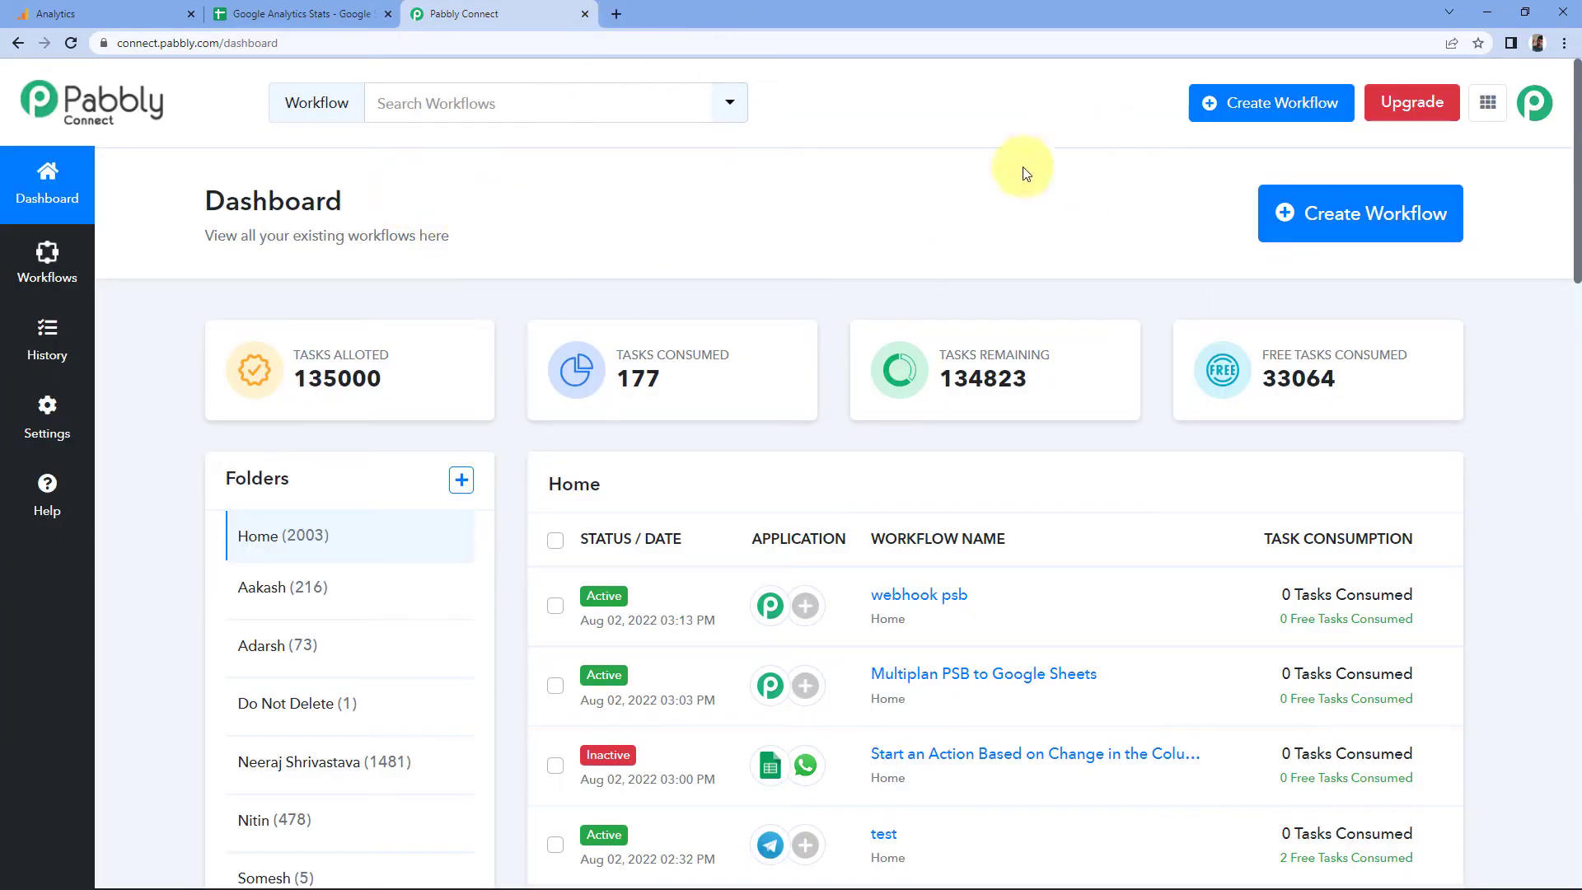
left_click(1363, 218)
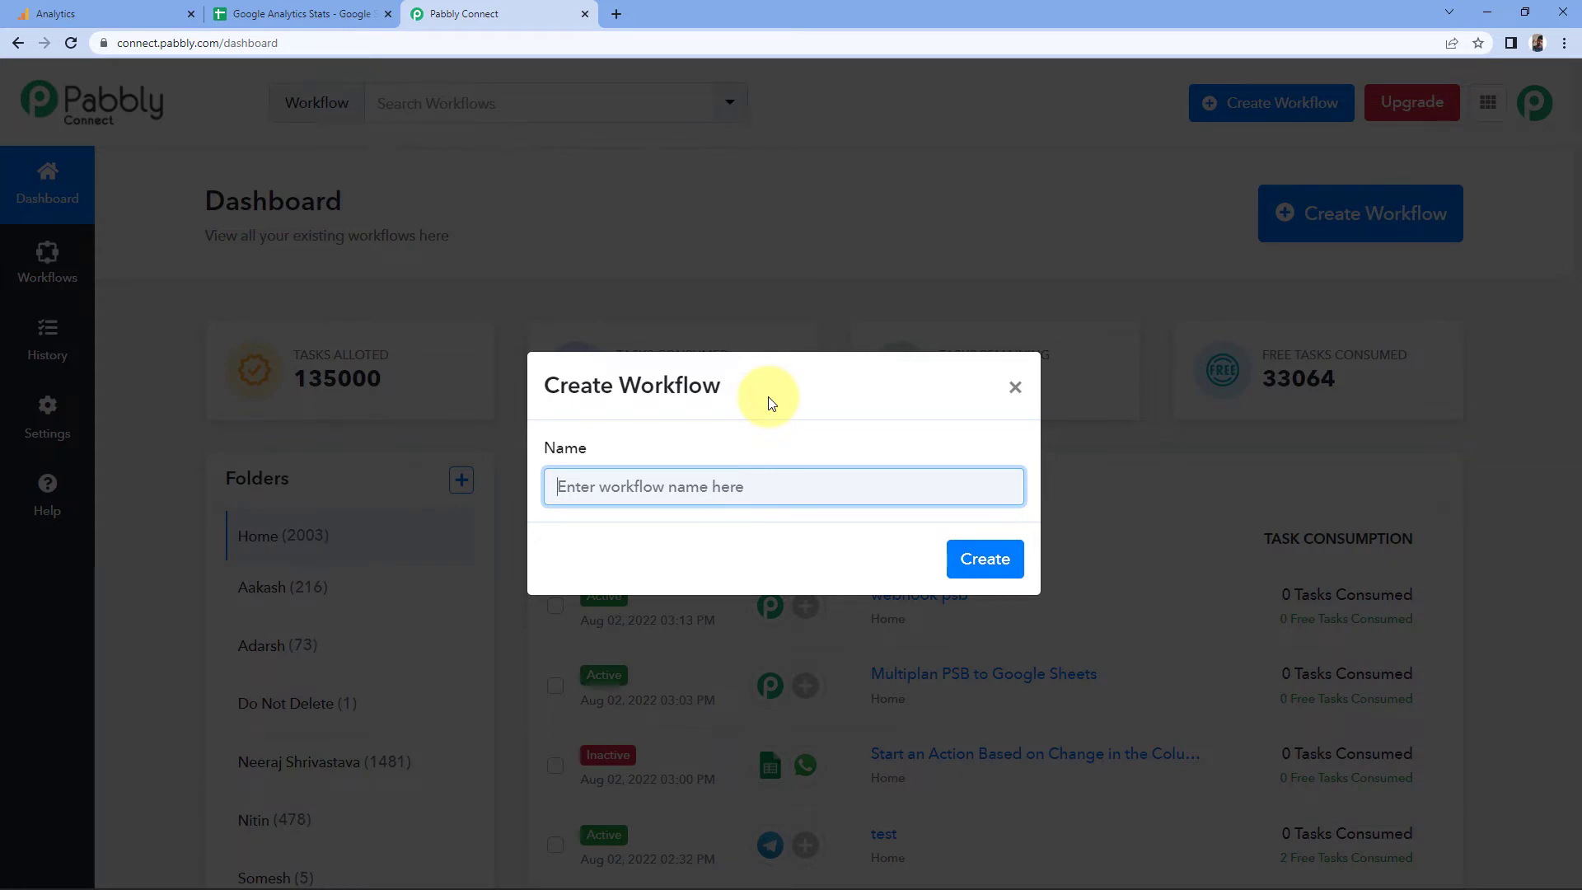
type("G")
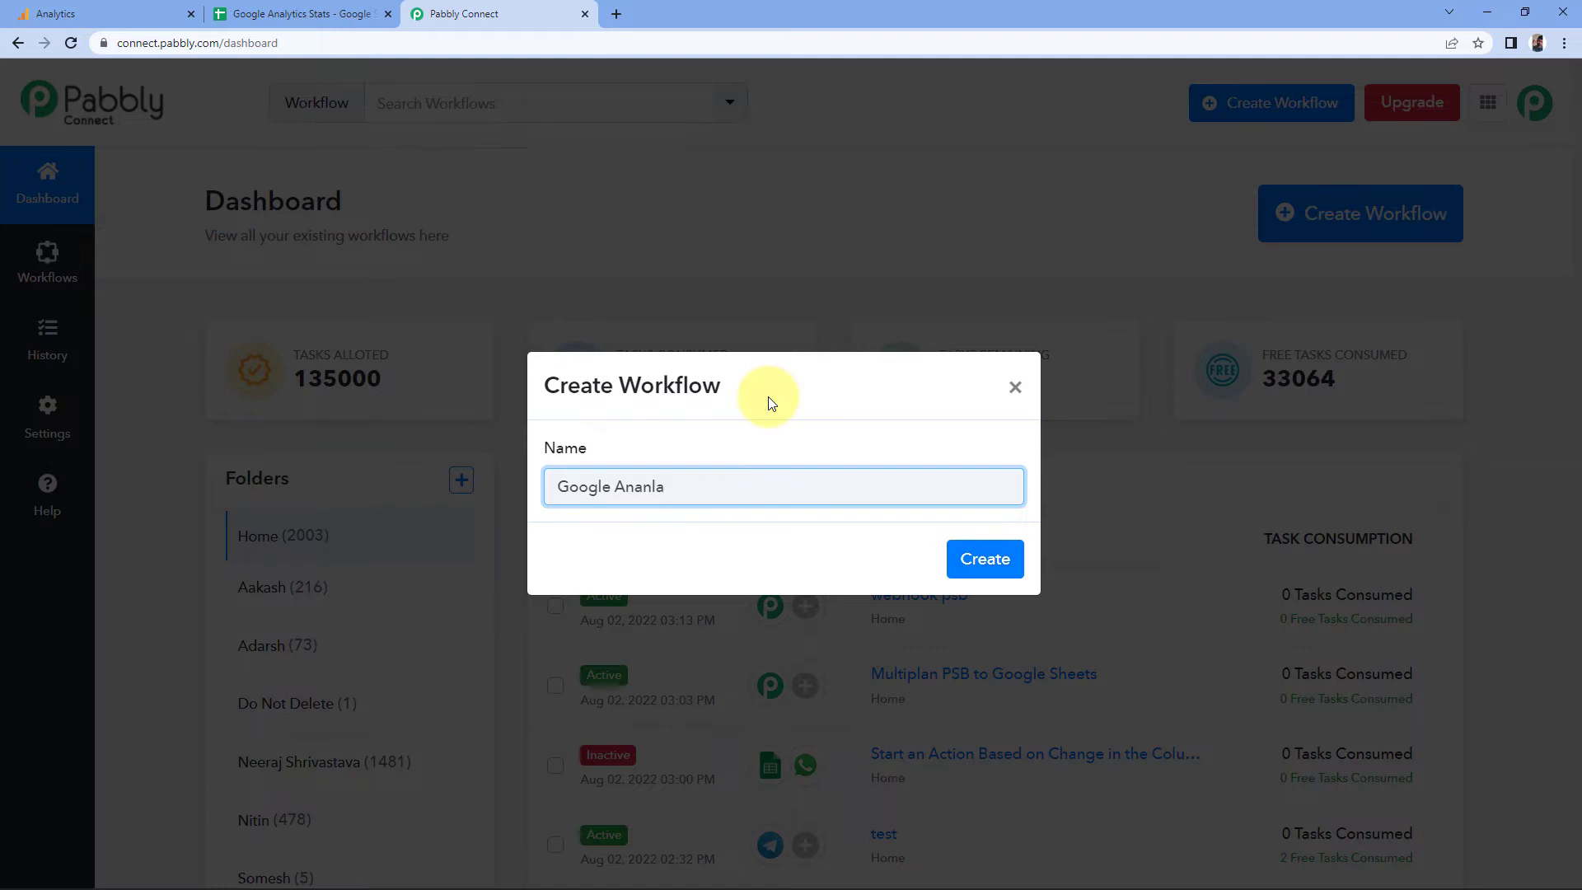
type("oogle Ananlytics to Google Sheets")
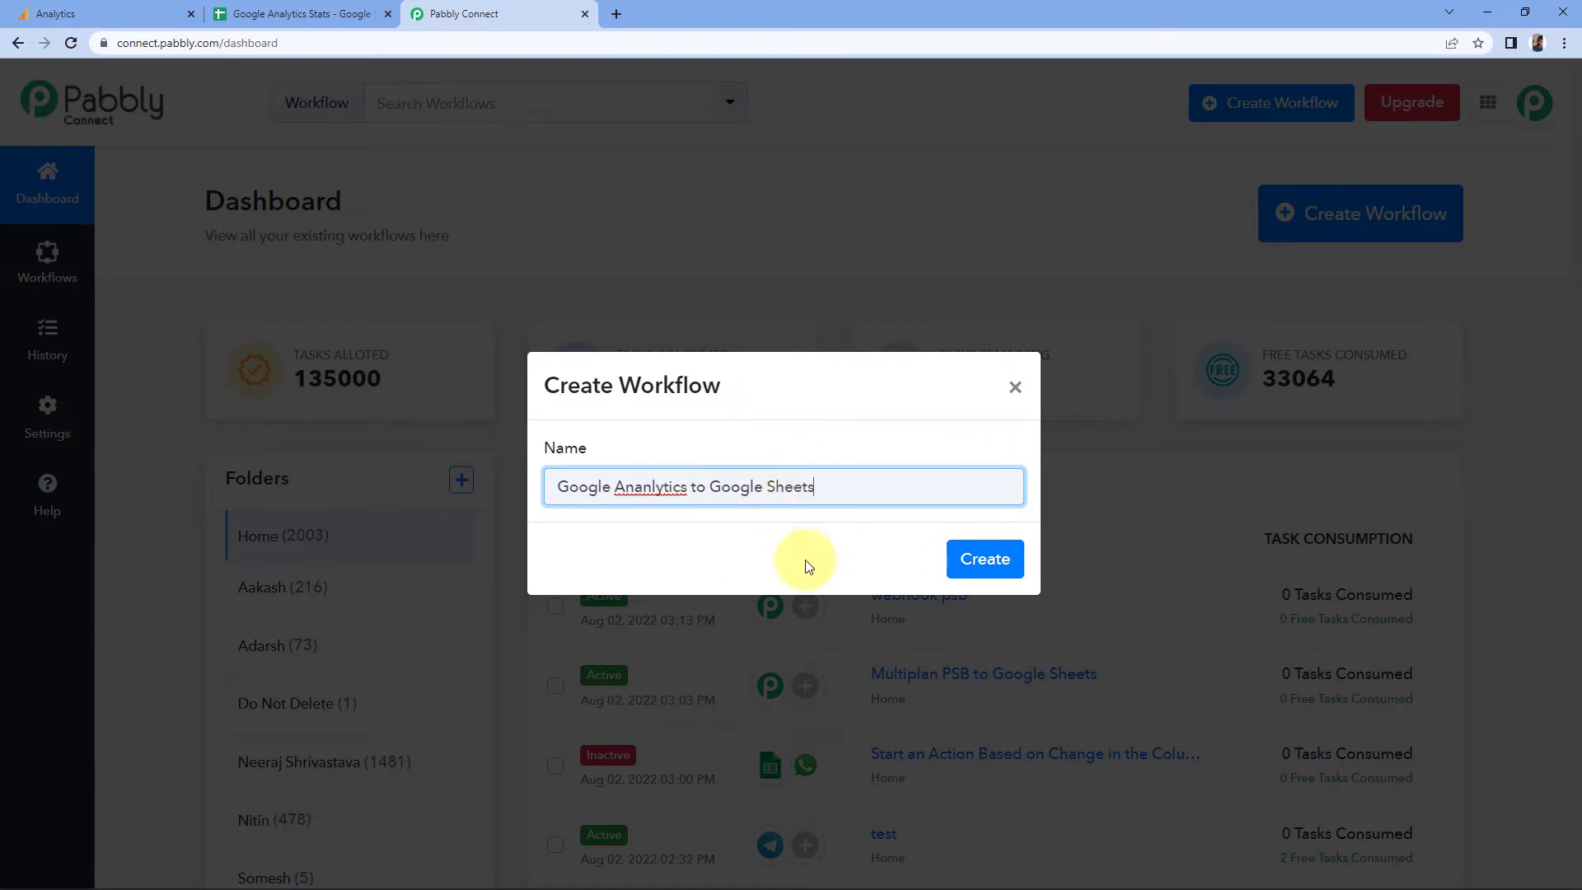
left_click(966, 556)
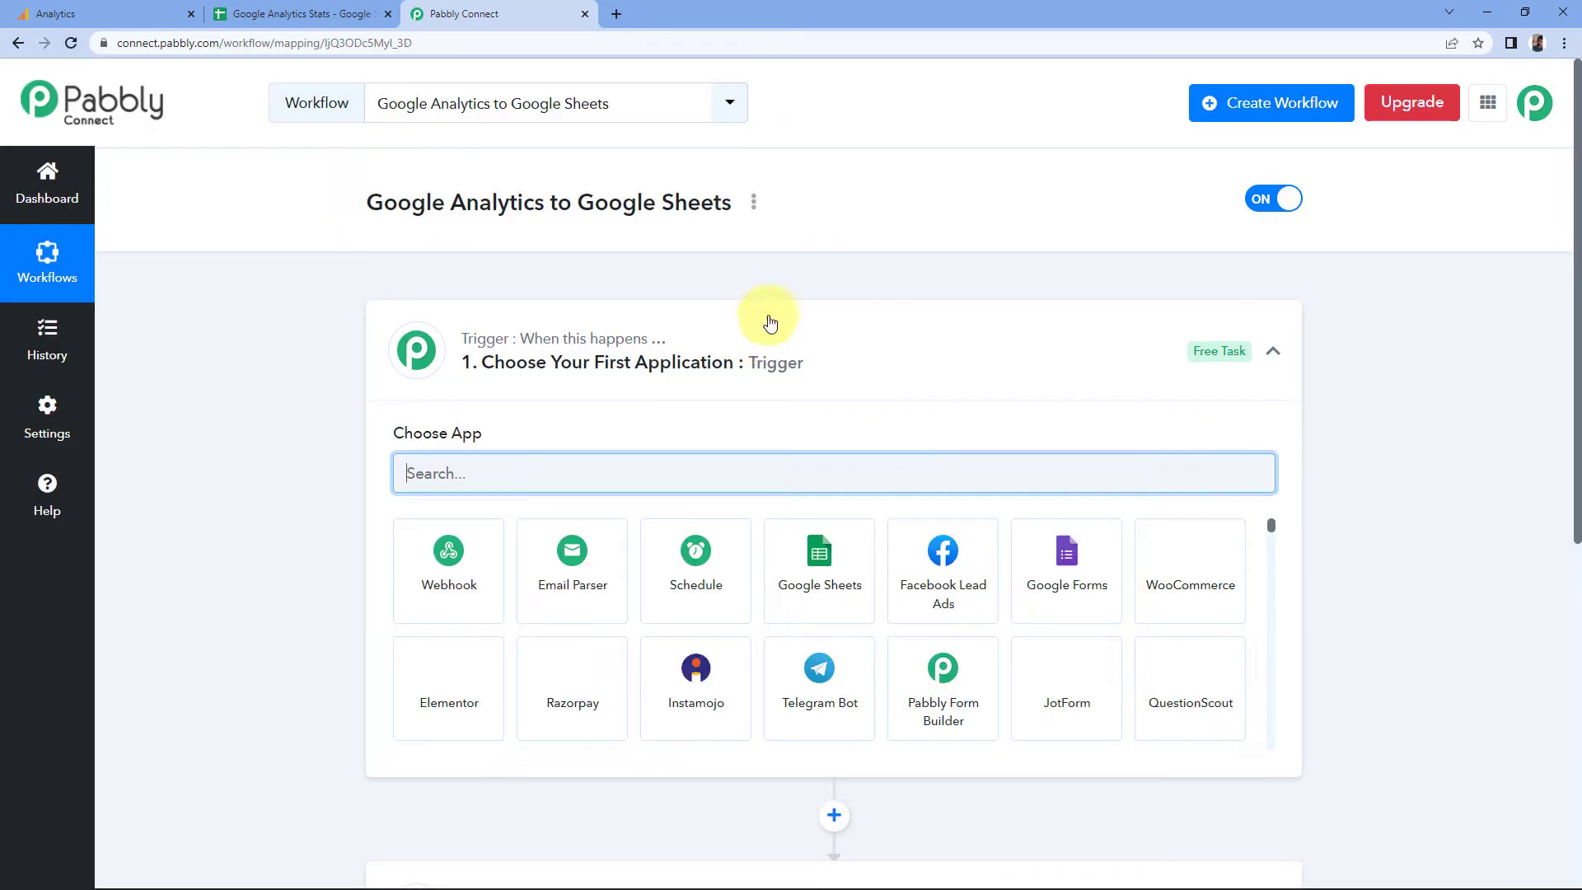
Step: Choose Schedule by Pabbly as the app for the workflow's trigger
scroll(241, 389, "down", 1)
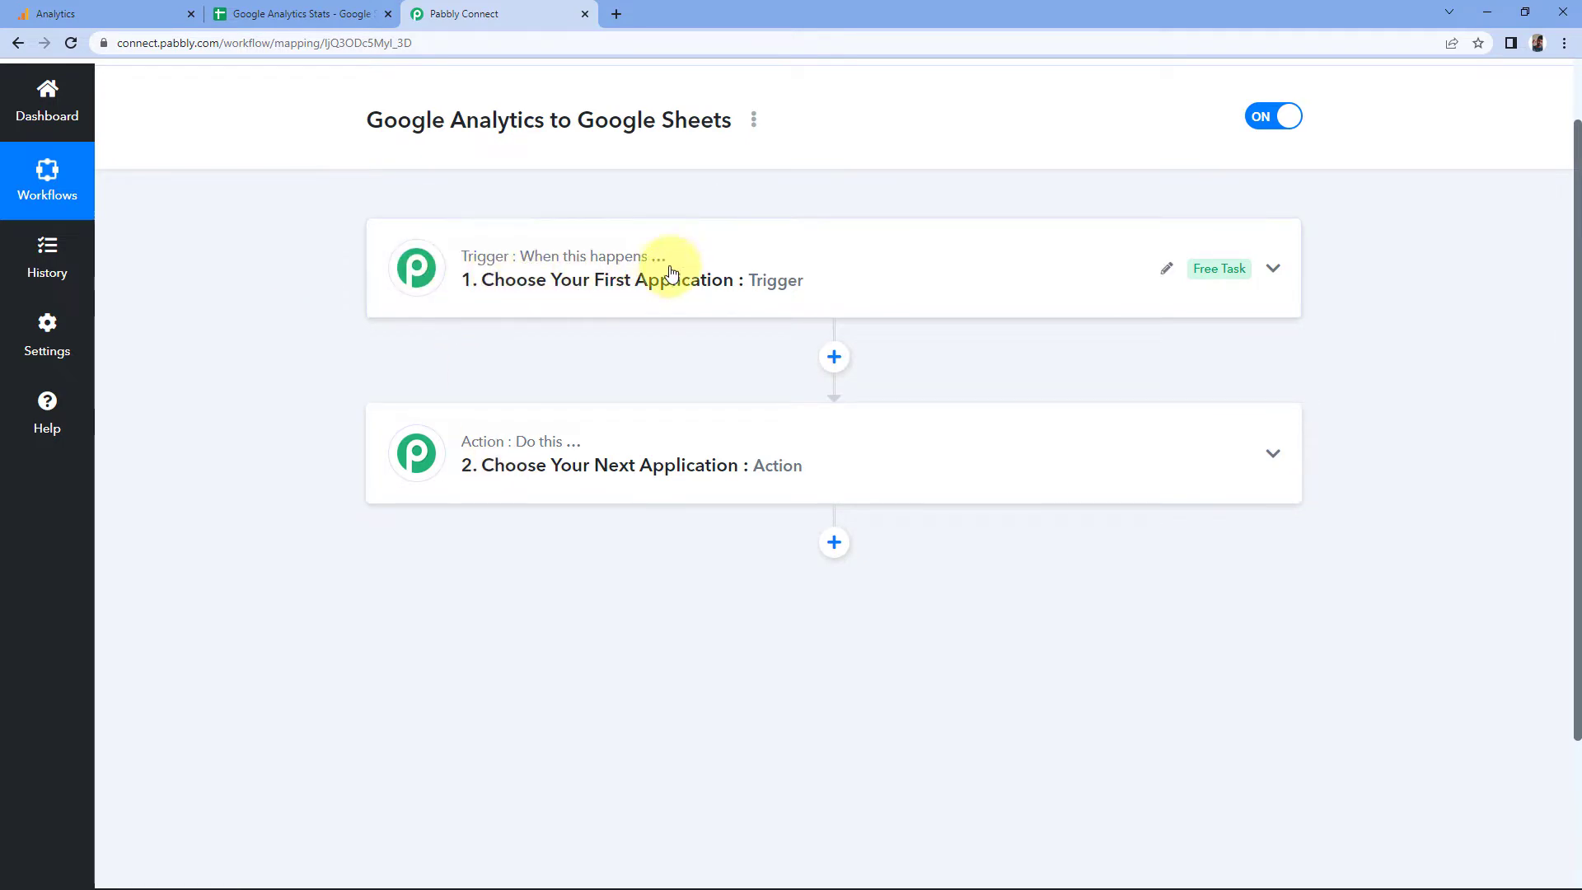
mouse_move(571, 452)
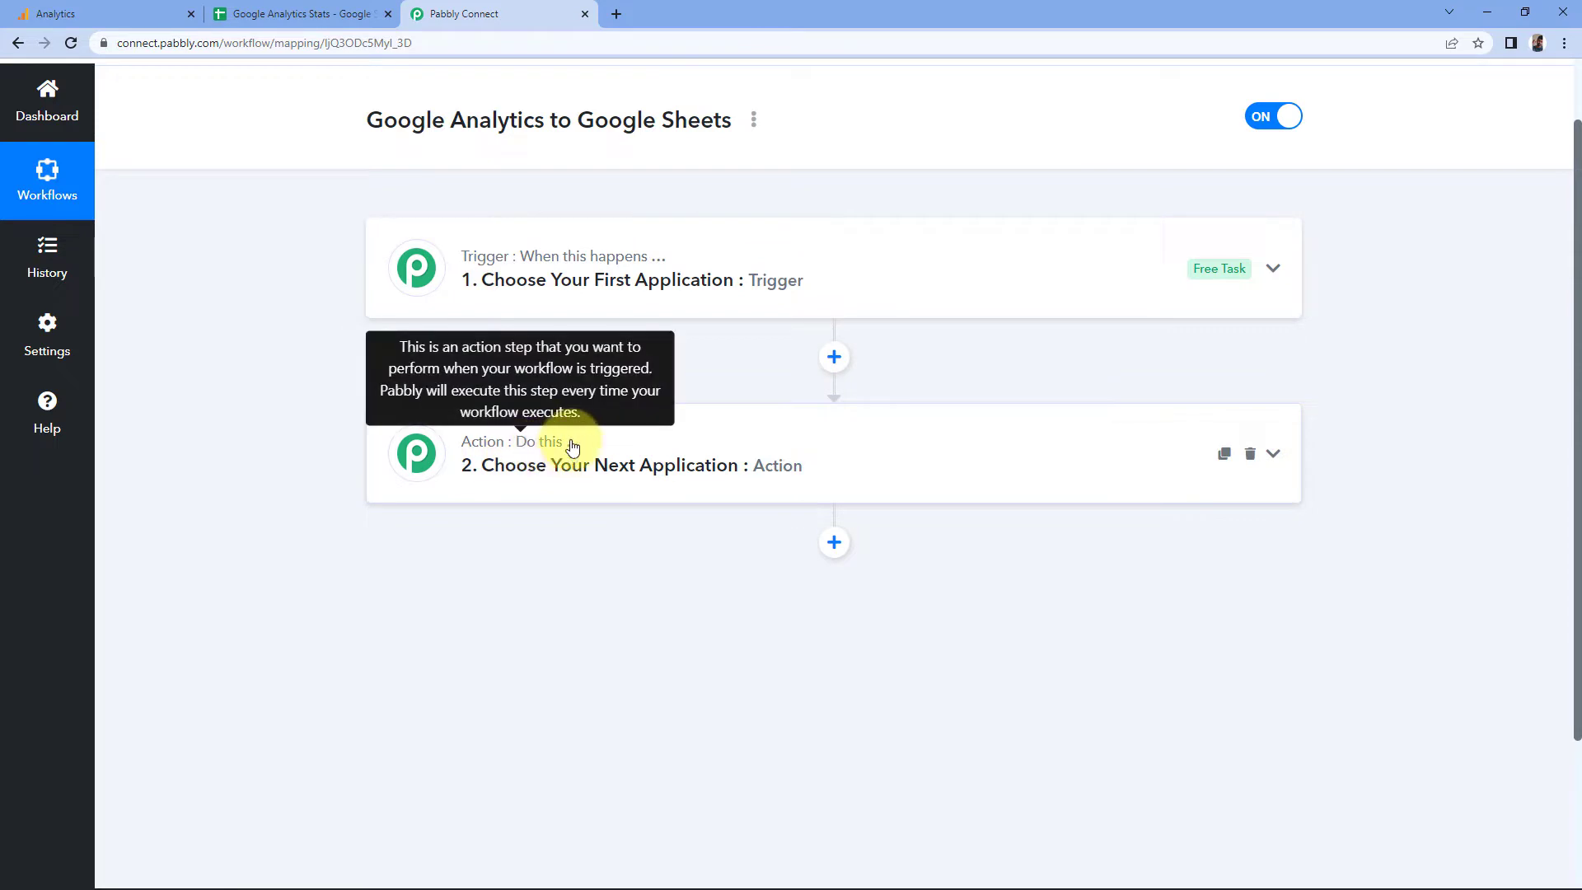
left_click(512, 281)
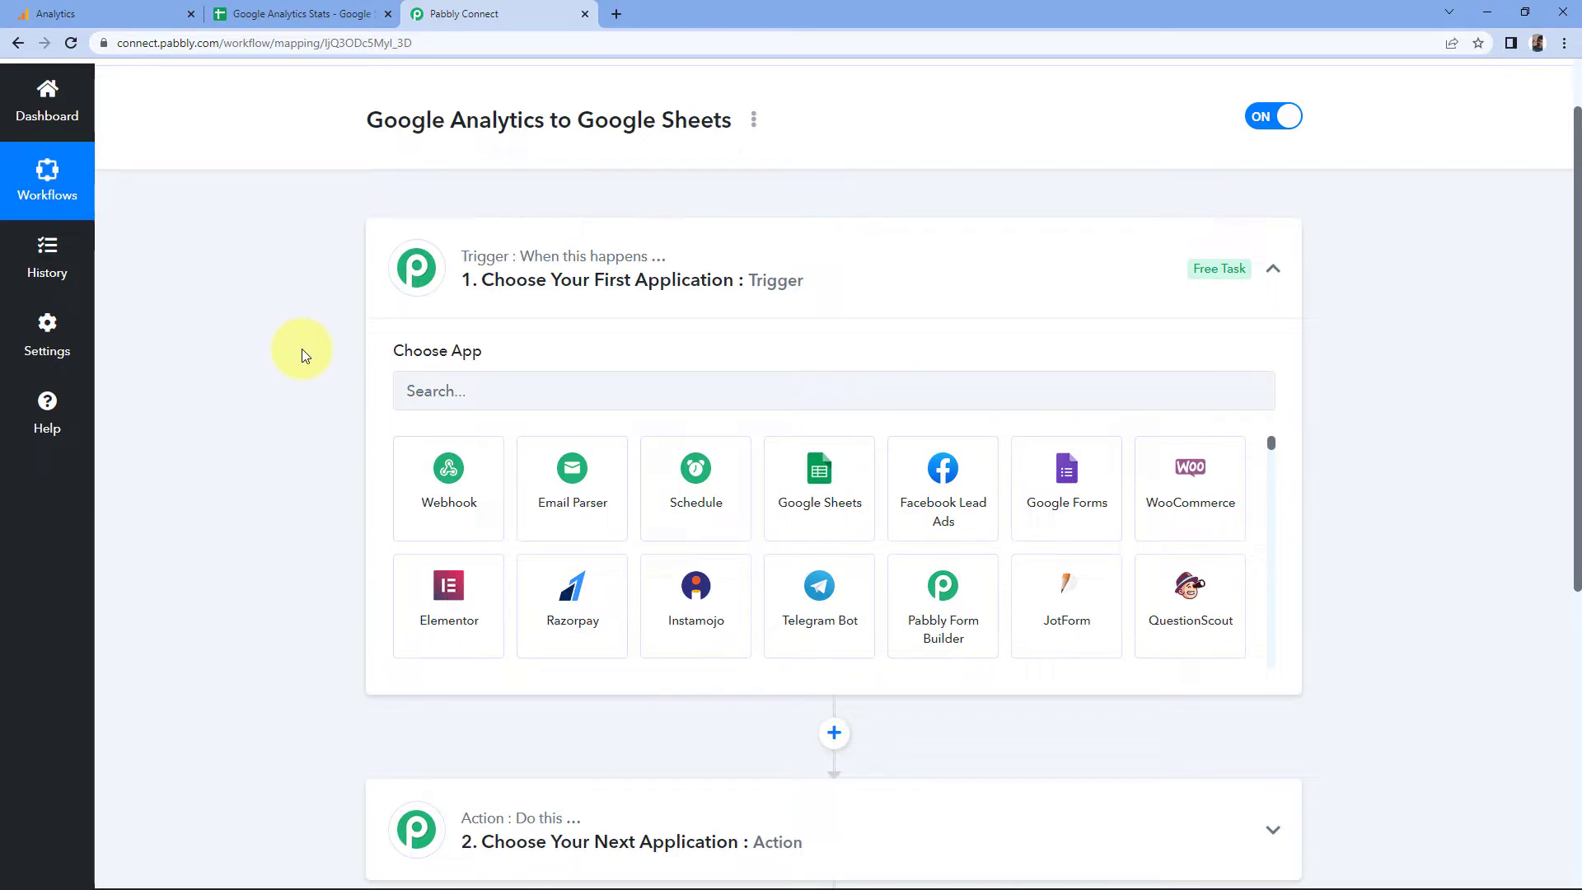
left_click(481, 388)
type("Sc")
left_click(486, 445)
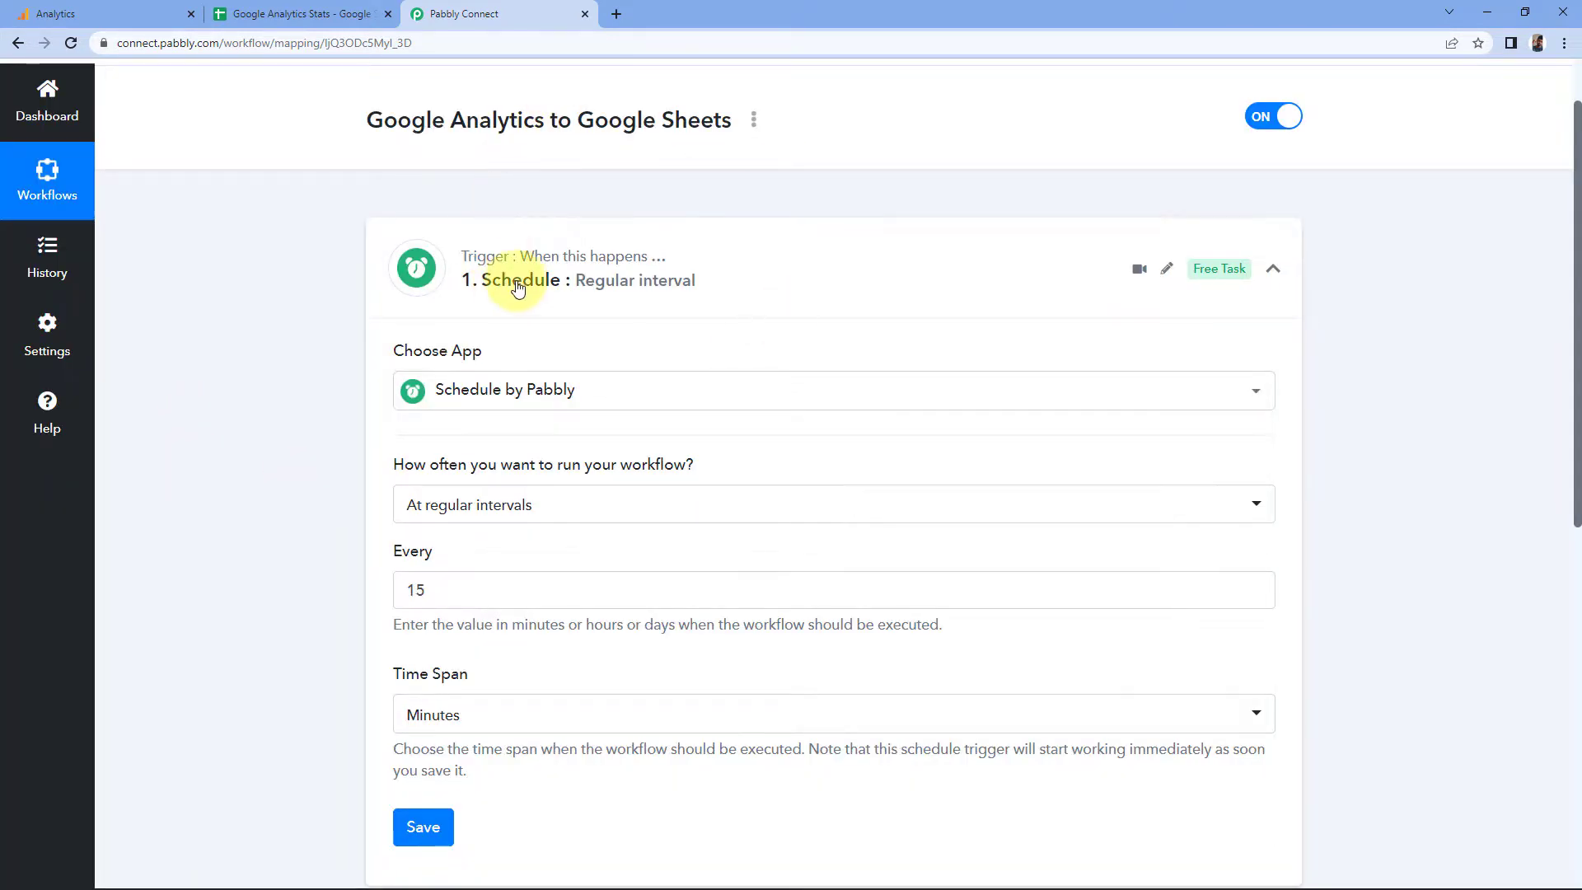
Step: Set the schedule trigger to run at regular intervals, every 15 days
scroll(389, 447, "down", 2)
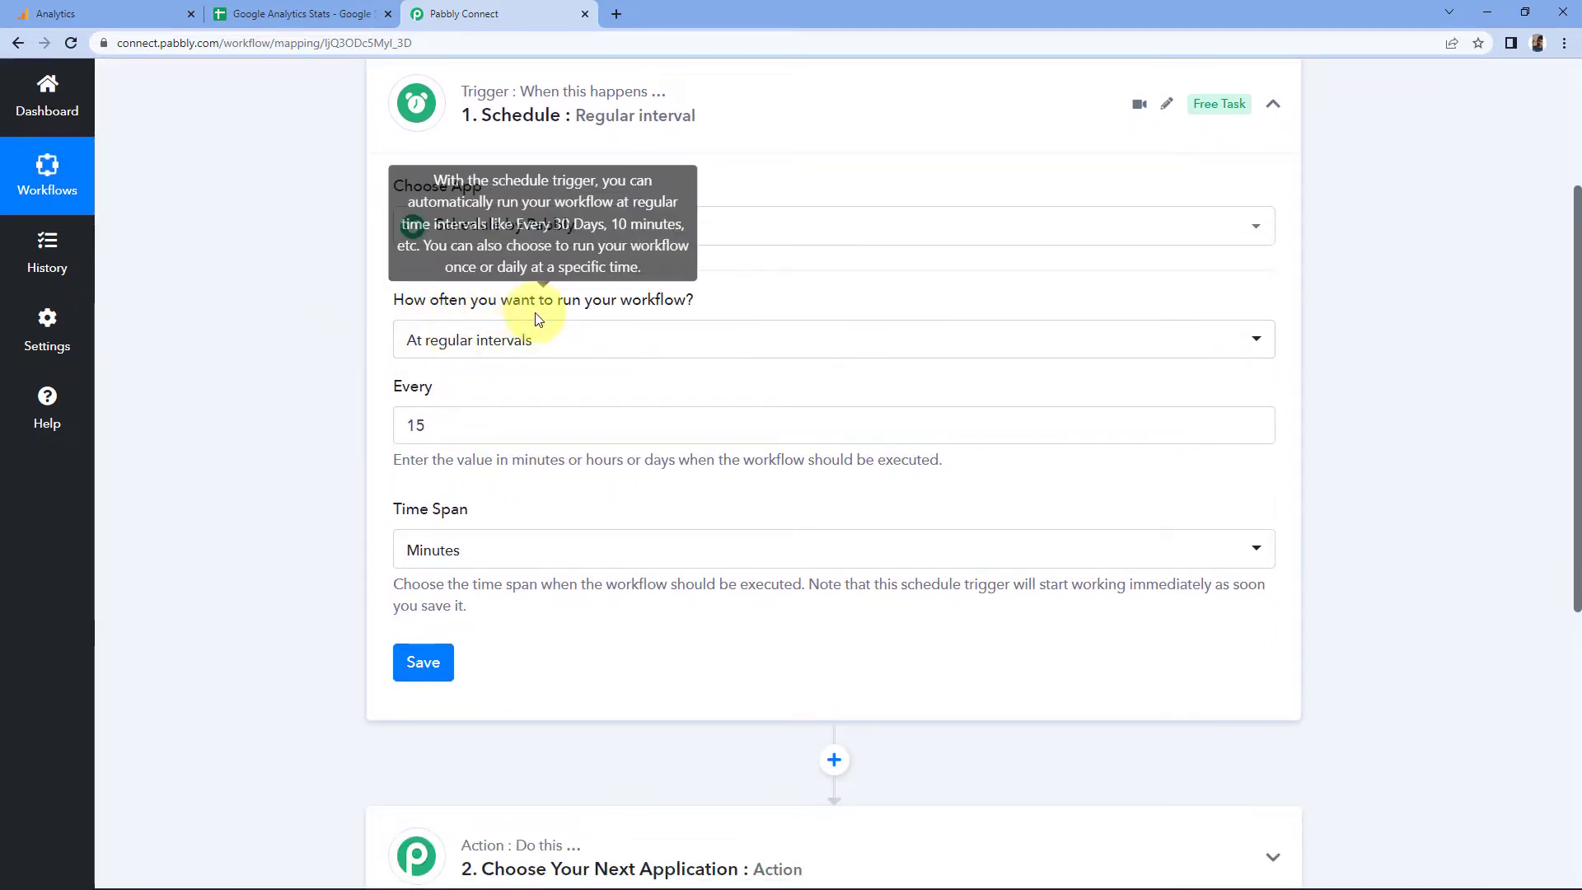
left_click(494, 342)
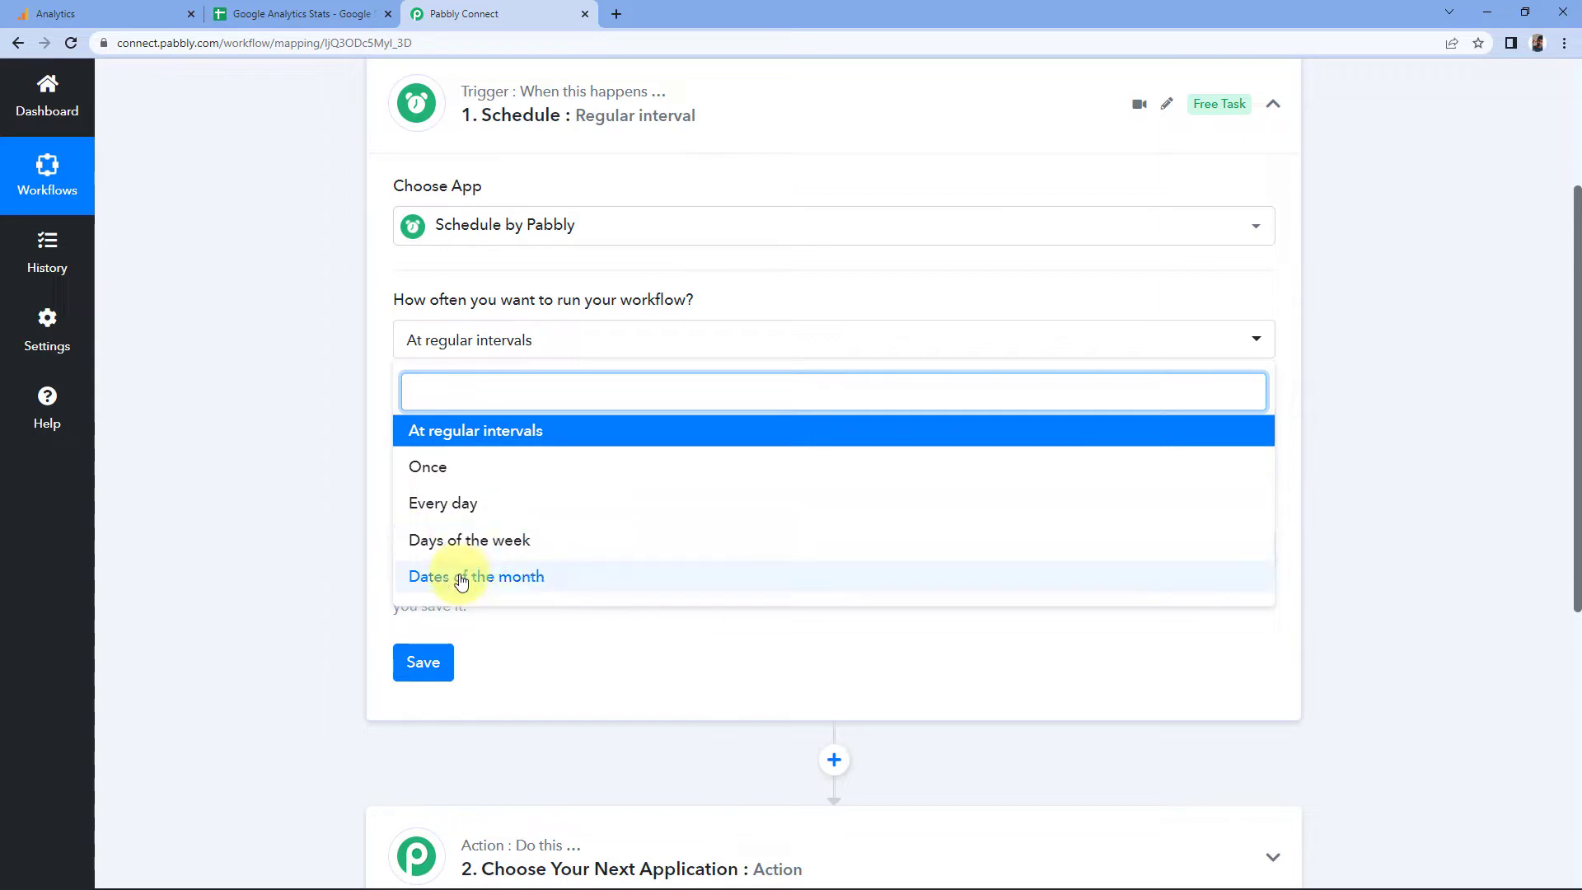
left_click(539, 432)
left_click_drag(460, 433, 399, 426)
left_click(374, 431)
left_click(437, 423)
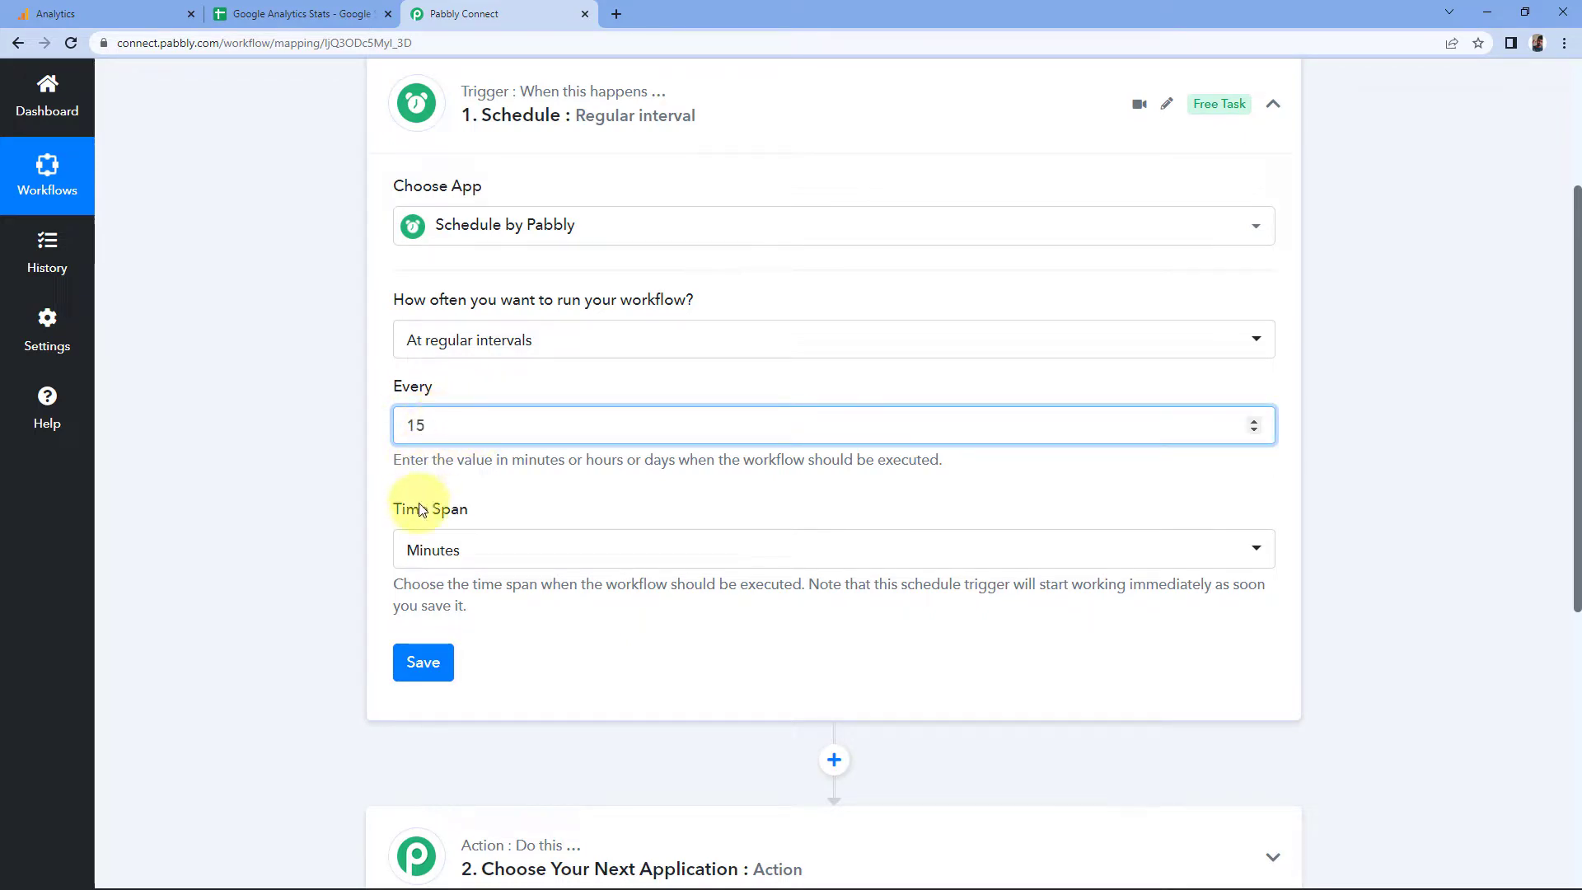
left_click(468, 551)
left_click(430, 713)
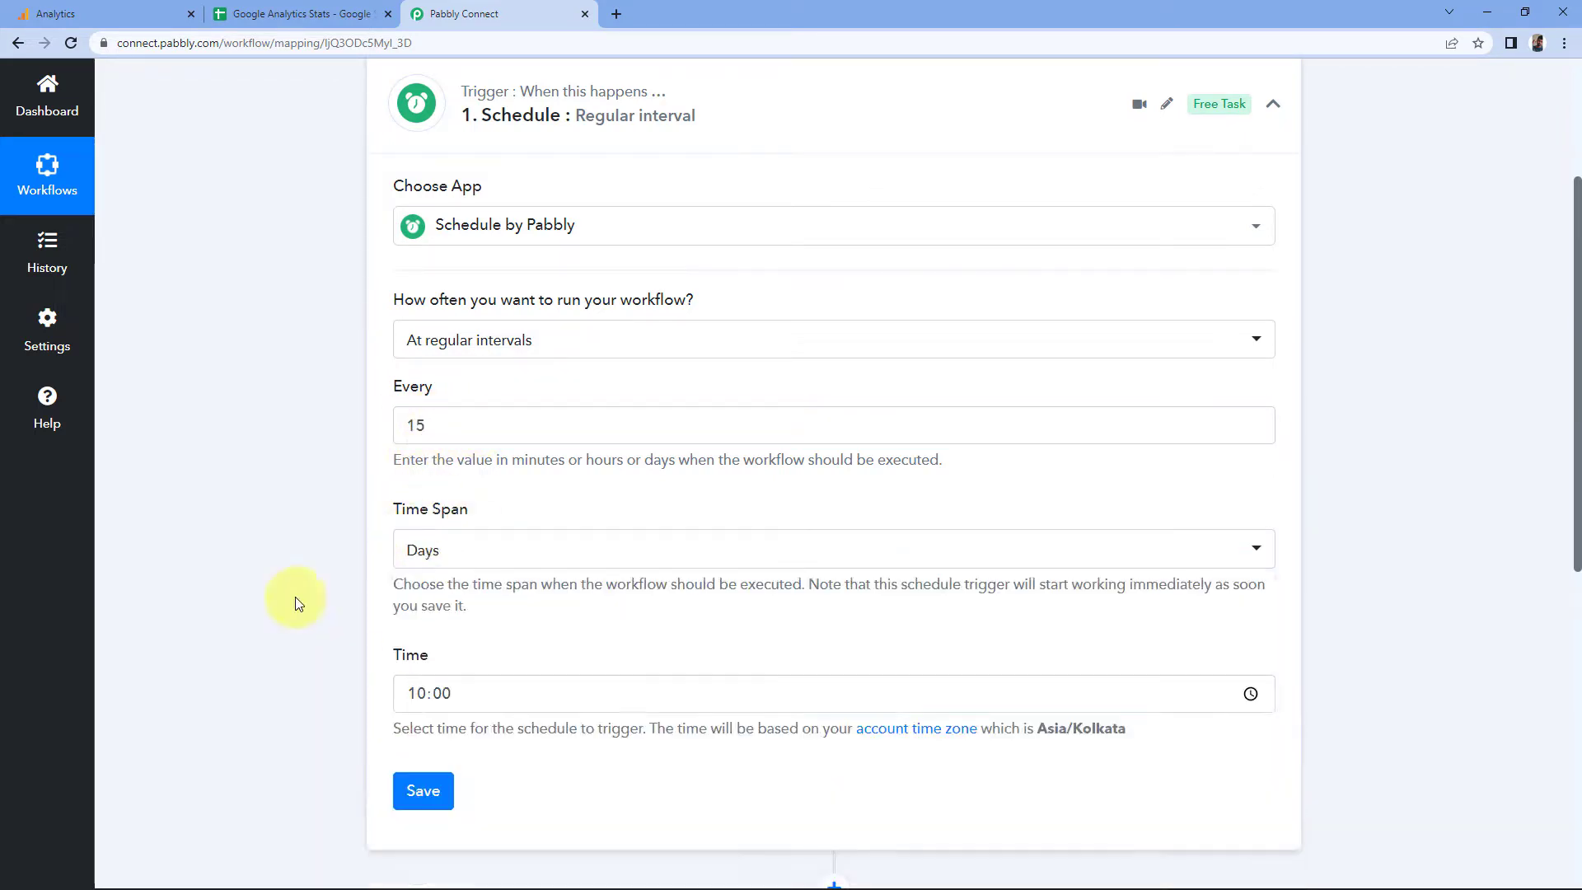
Step: Set the schedule trigger's time to 11:00 and save the trigger
scroll(412, 412, "down", 2)
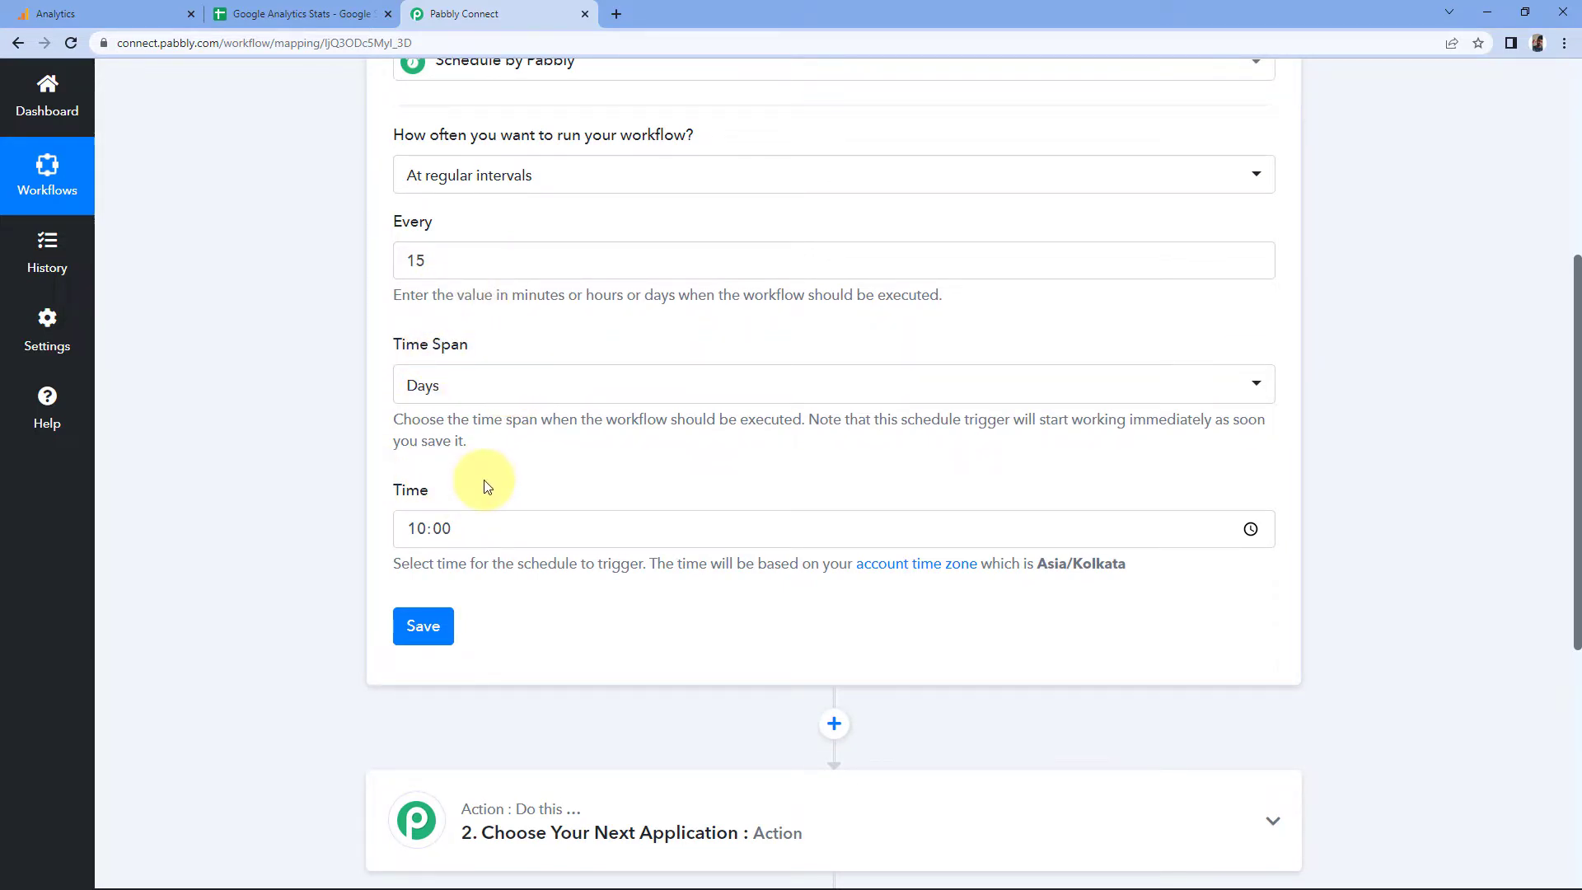
left_click(437, 532)
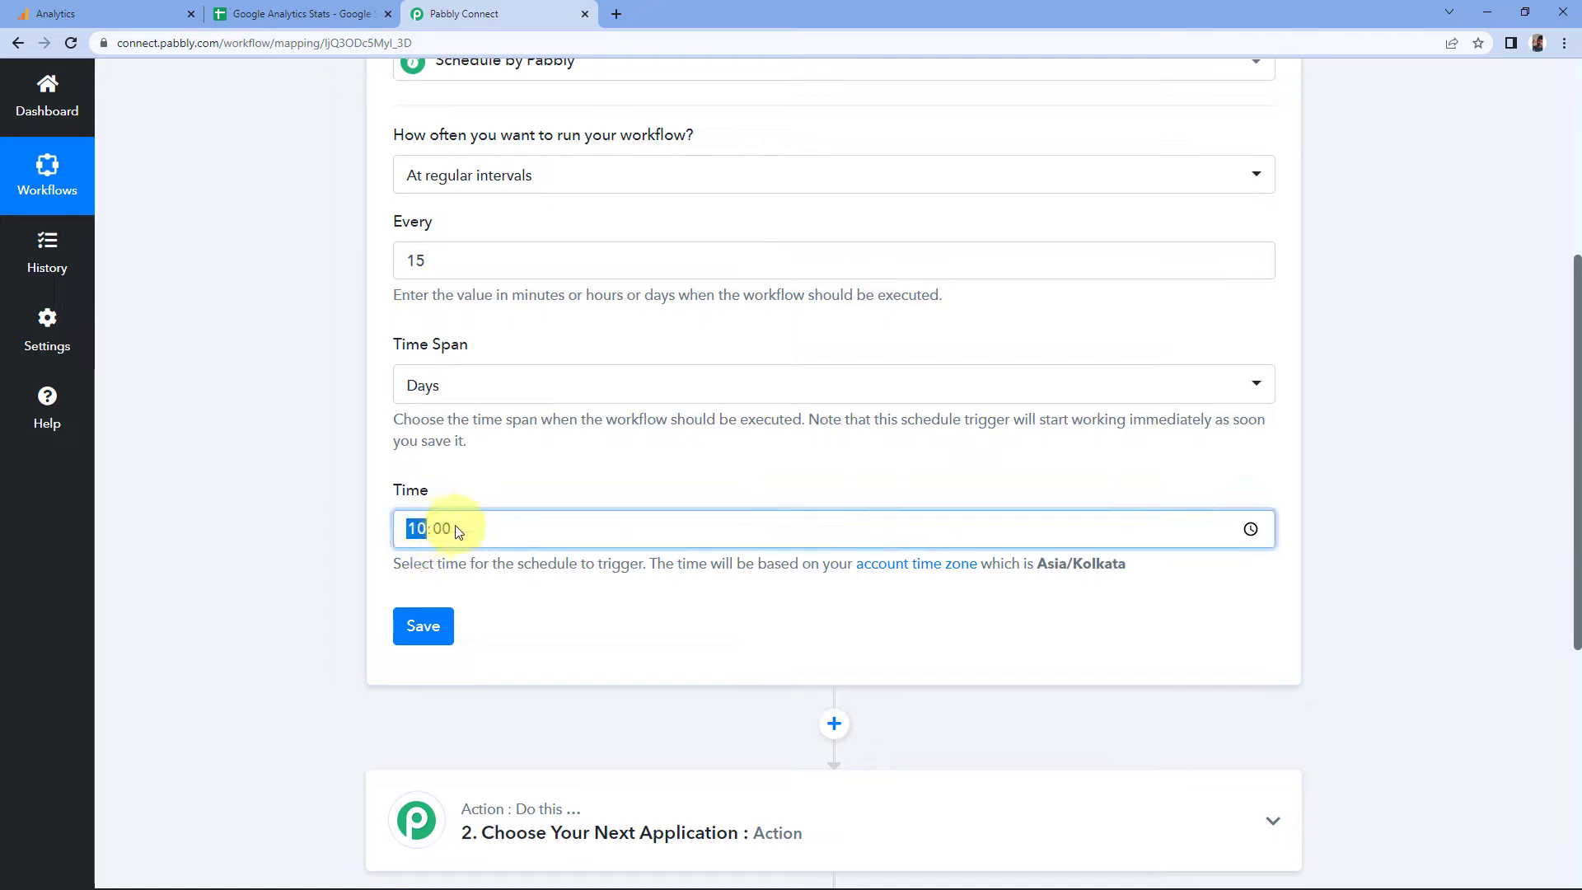
type("11")
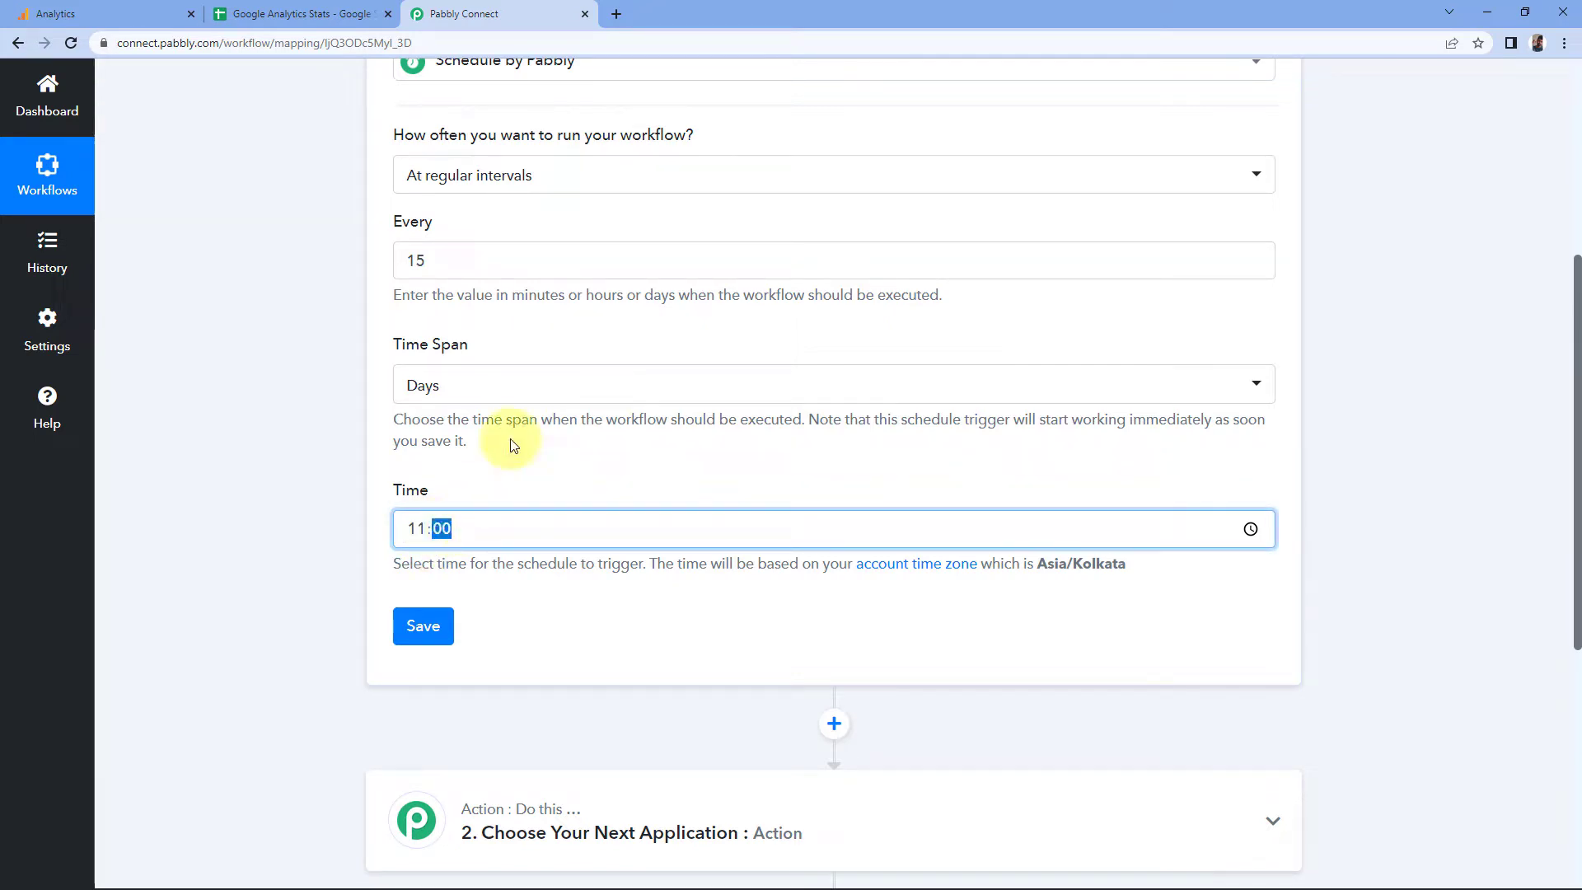
left_click(531, 486)
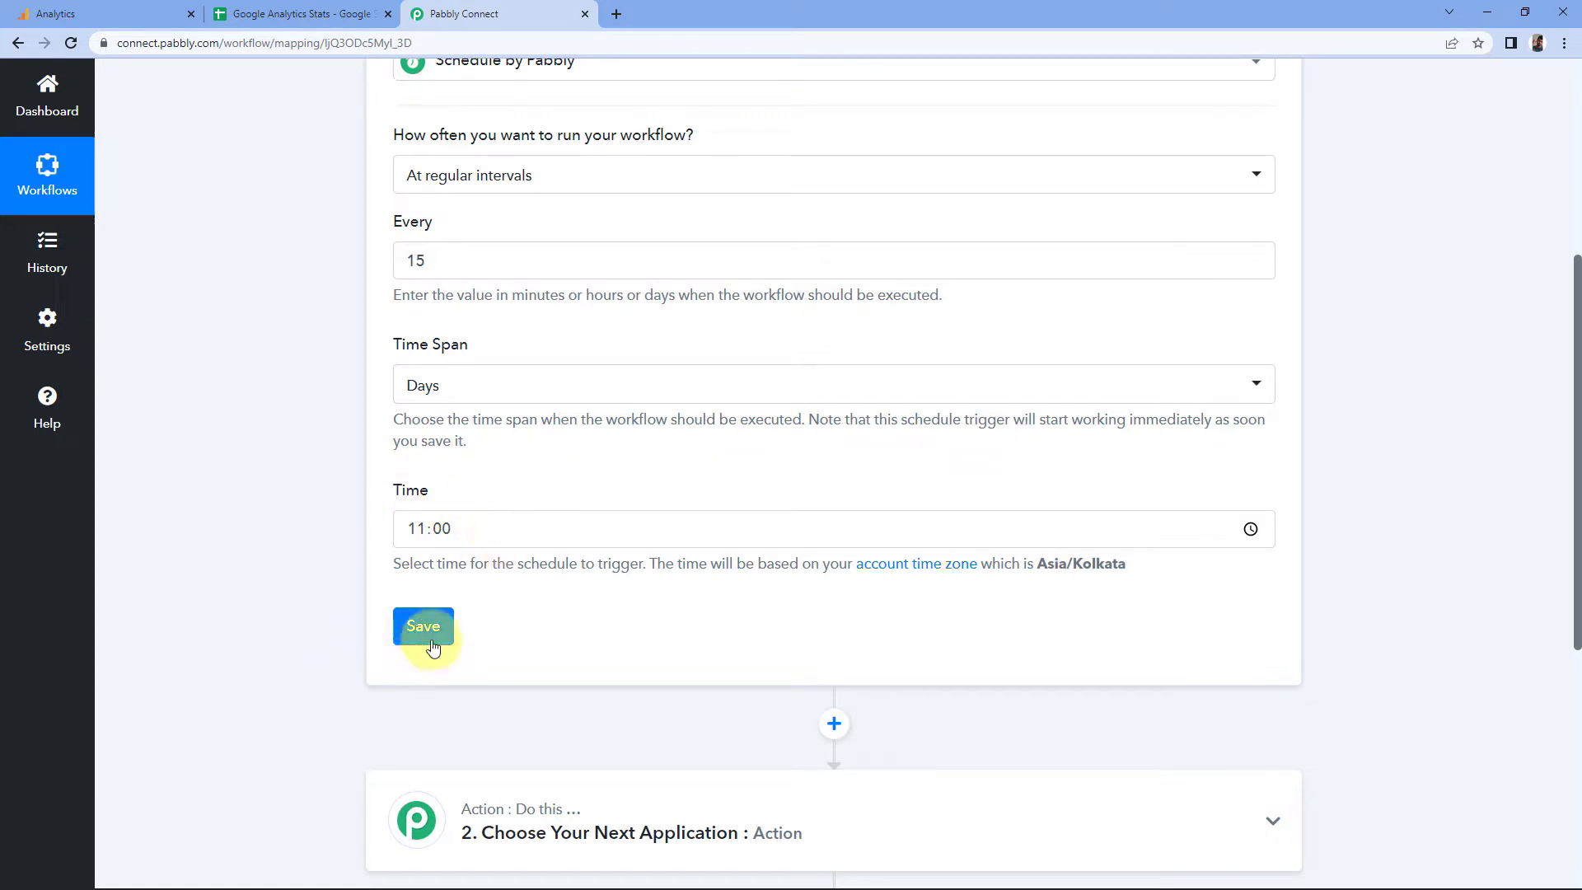
left_click(424, 627)
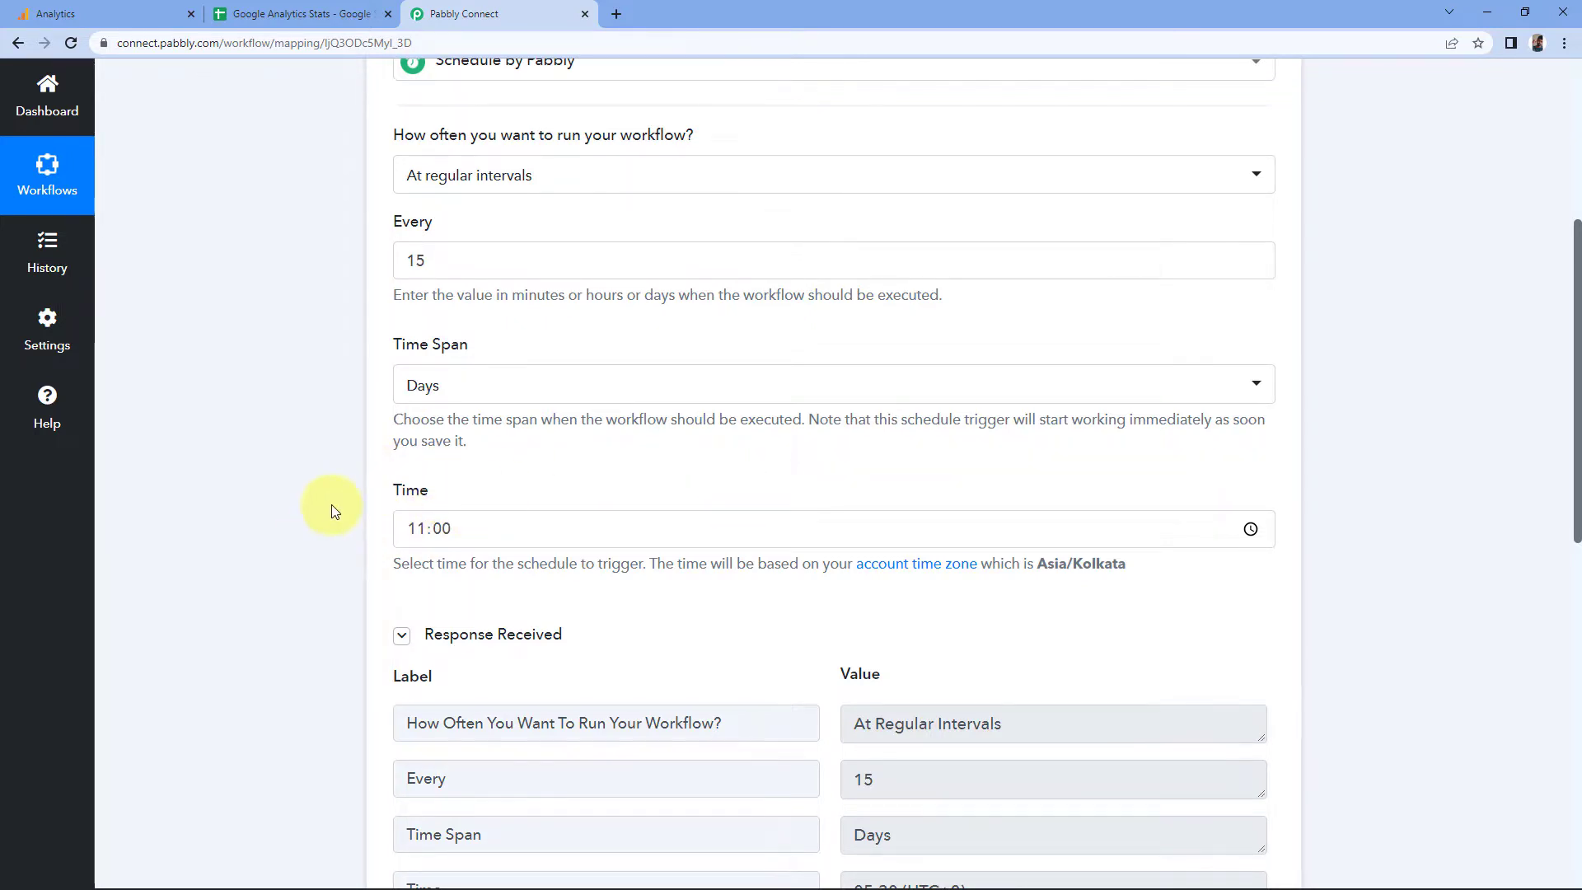
Step: Choose Google Analytics as the app for the workflow's action step
scroll(332, 508, "down", 6)
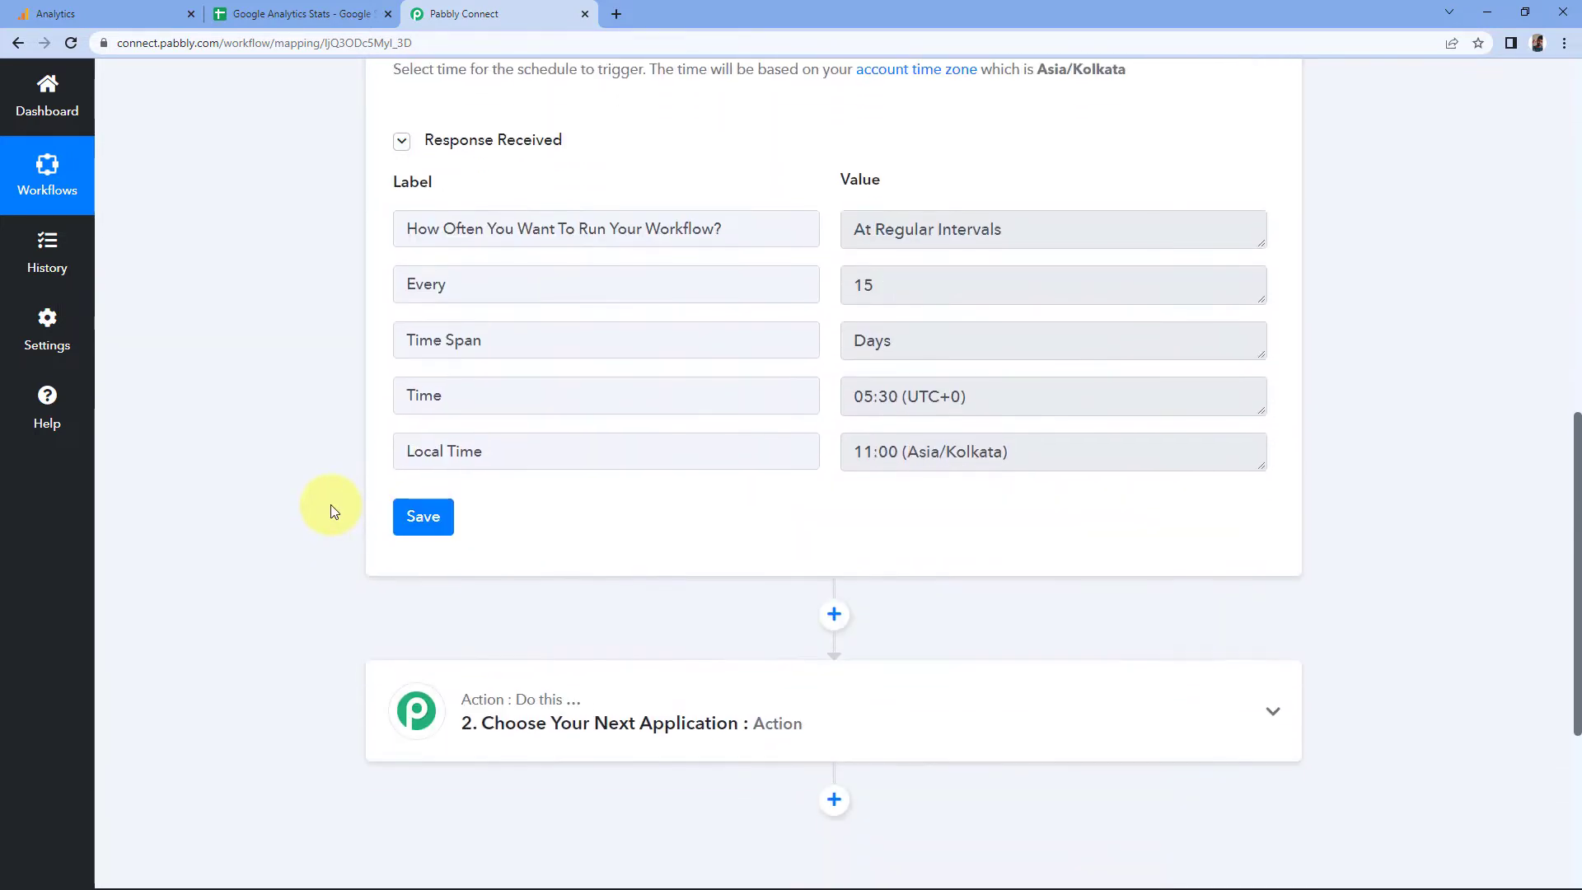
scroll(332, 509, "down", 2)
scroll(329, 504, "down", 3)
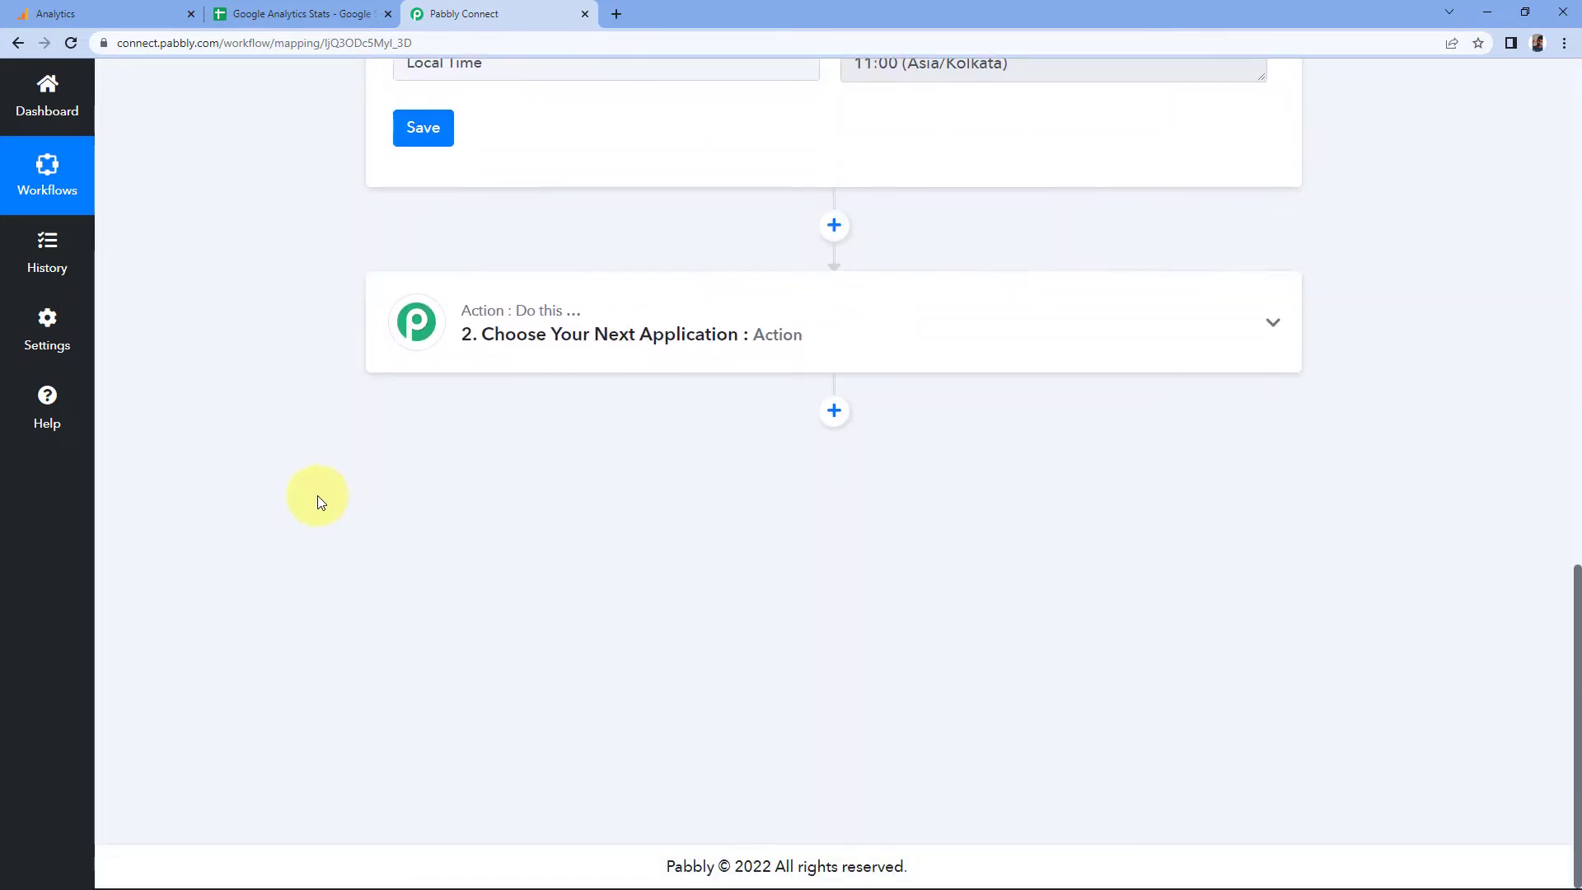
left_click(644, 341)
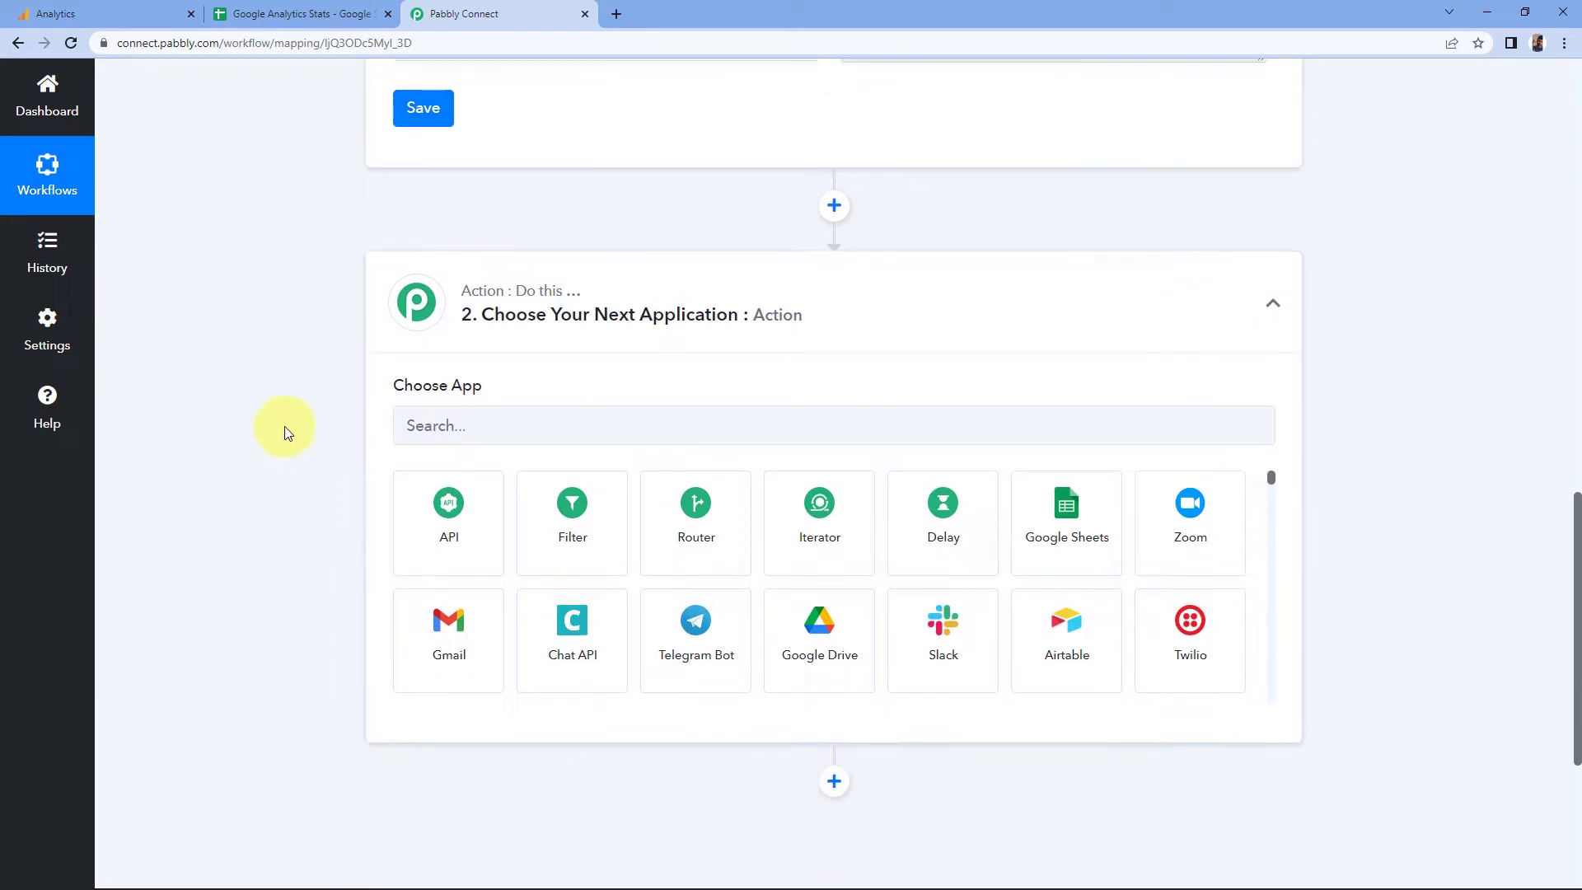
scroll(288, 412, "down", 1)
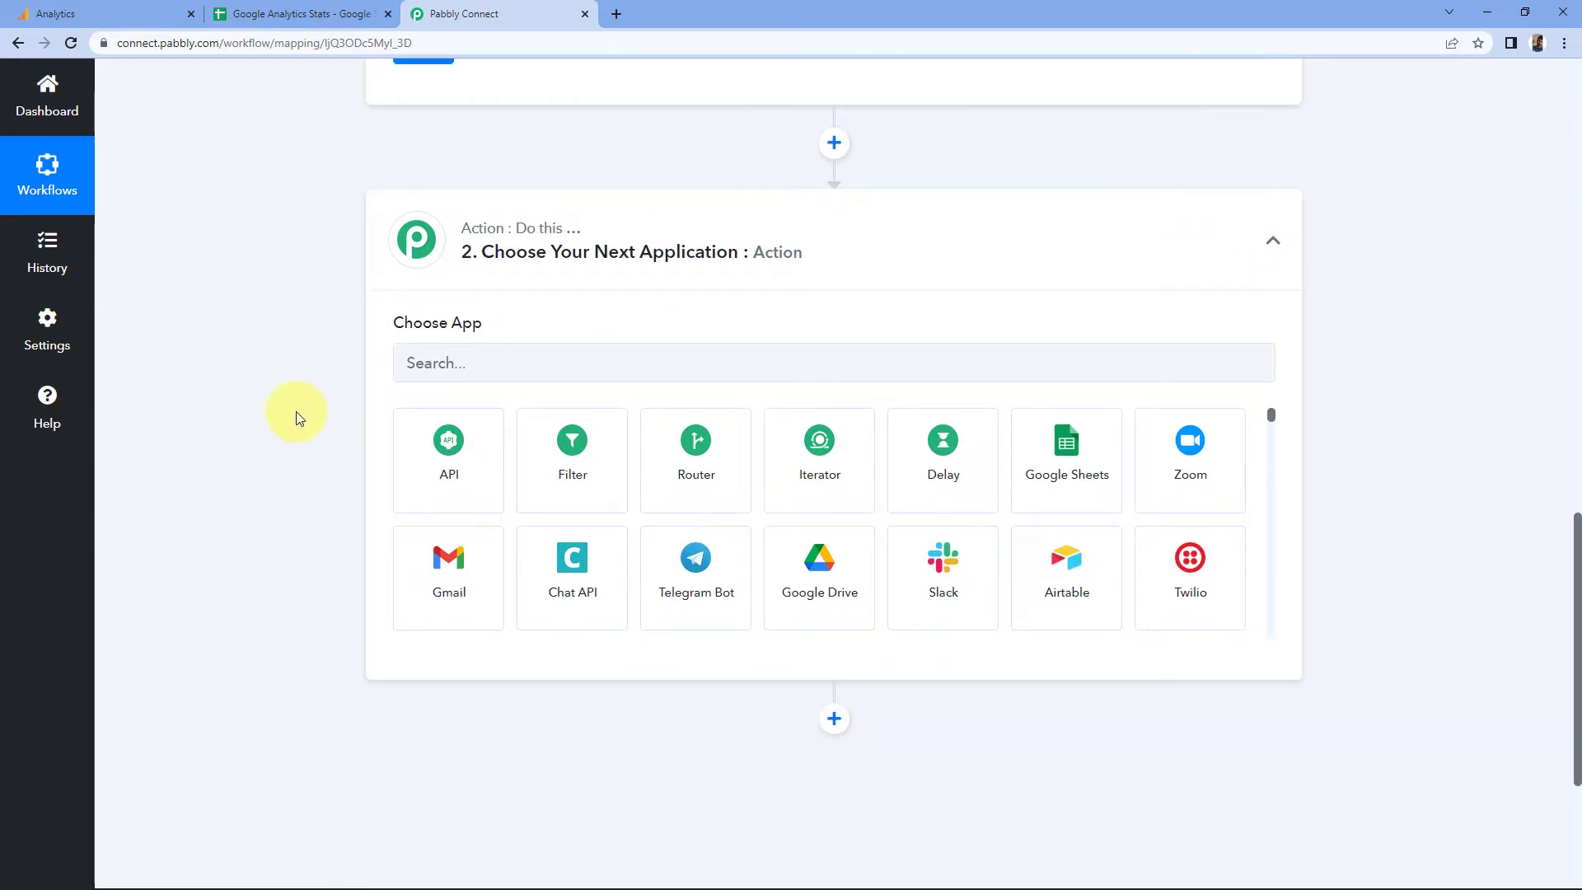
left_click(469, 362)
mouse_move(461, 329)
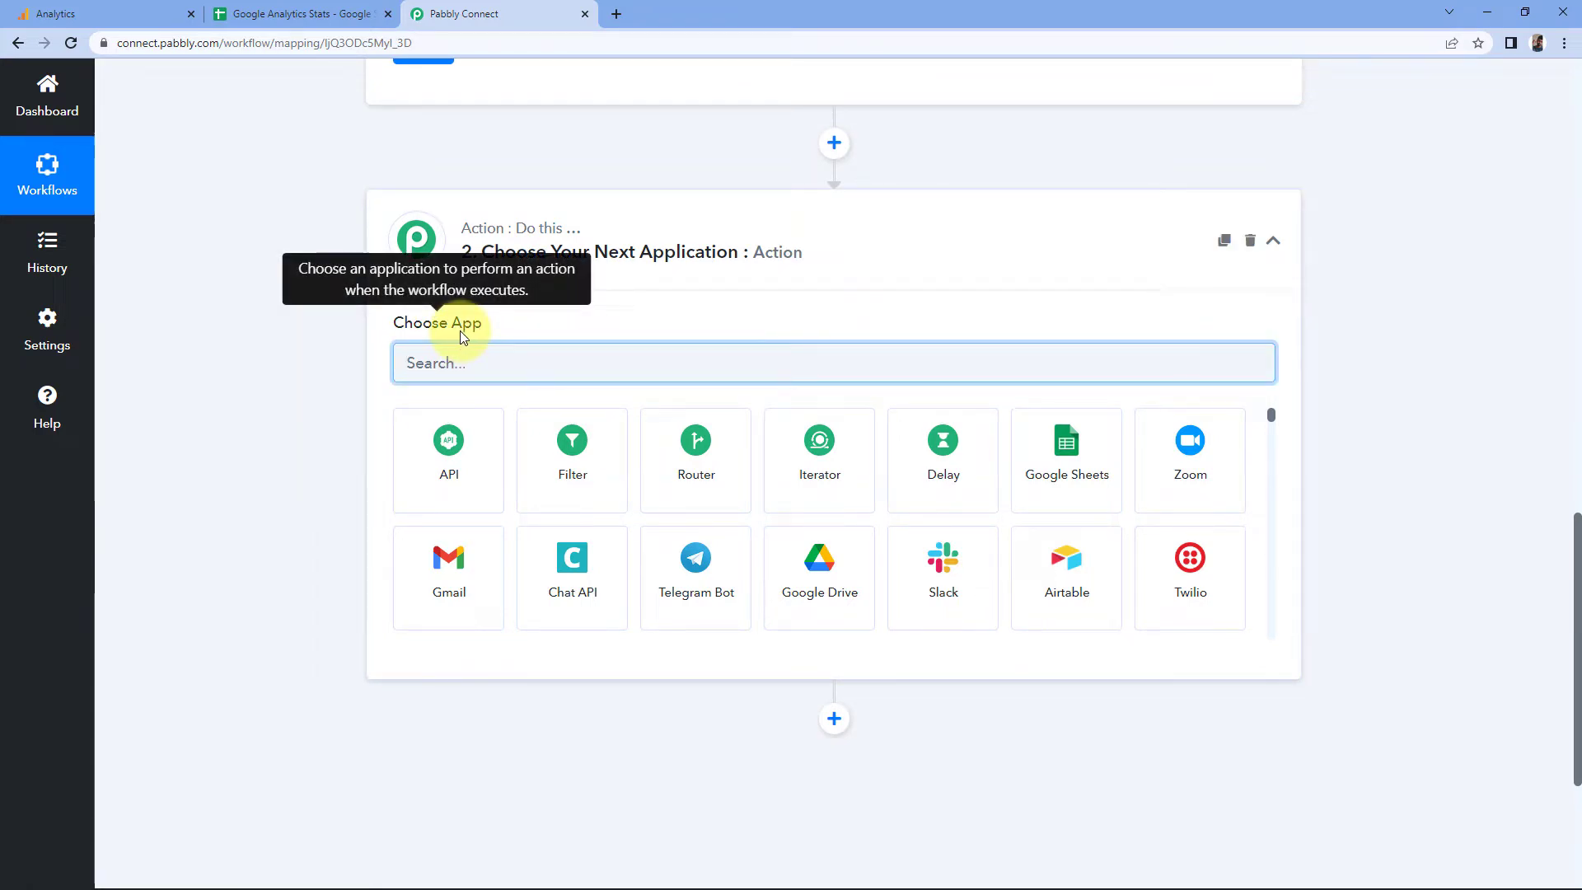
type("Google n")
key("BackSpace")
type("An")
left_click(461, 449)
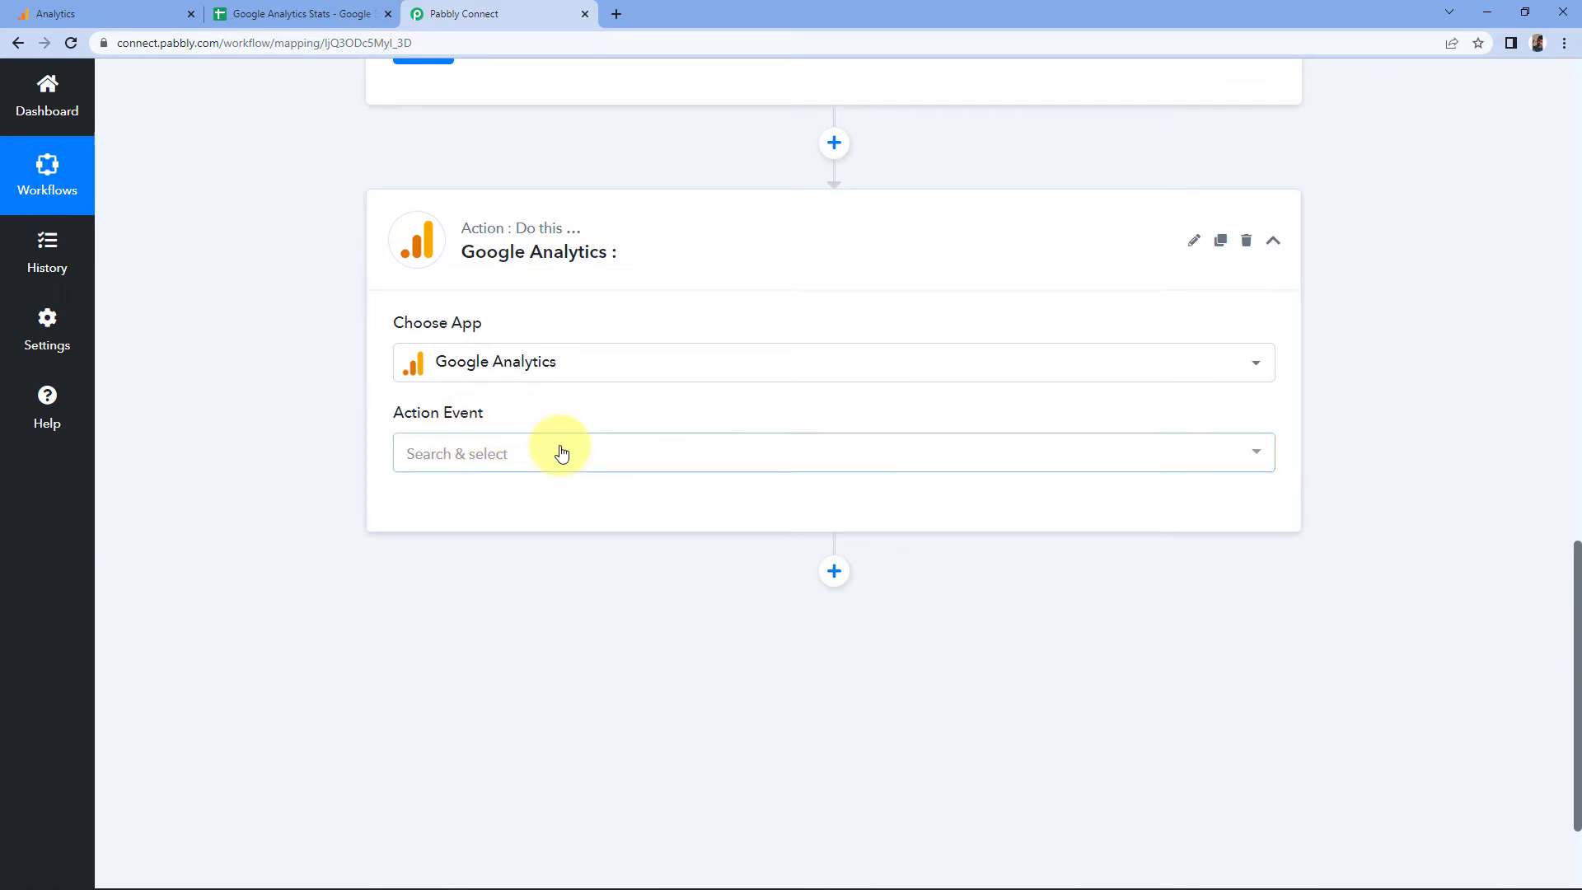
Step: Set the Google Analytics action event to Run Report (GA4)
left_click(486, 471)
scroll(335, 501, "down", 2)
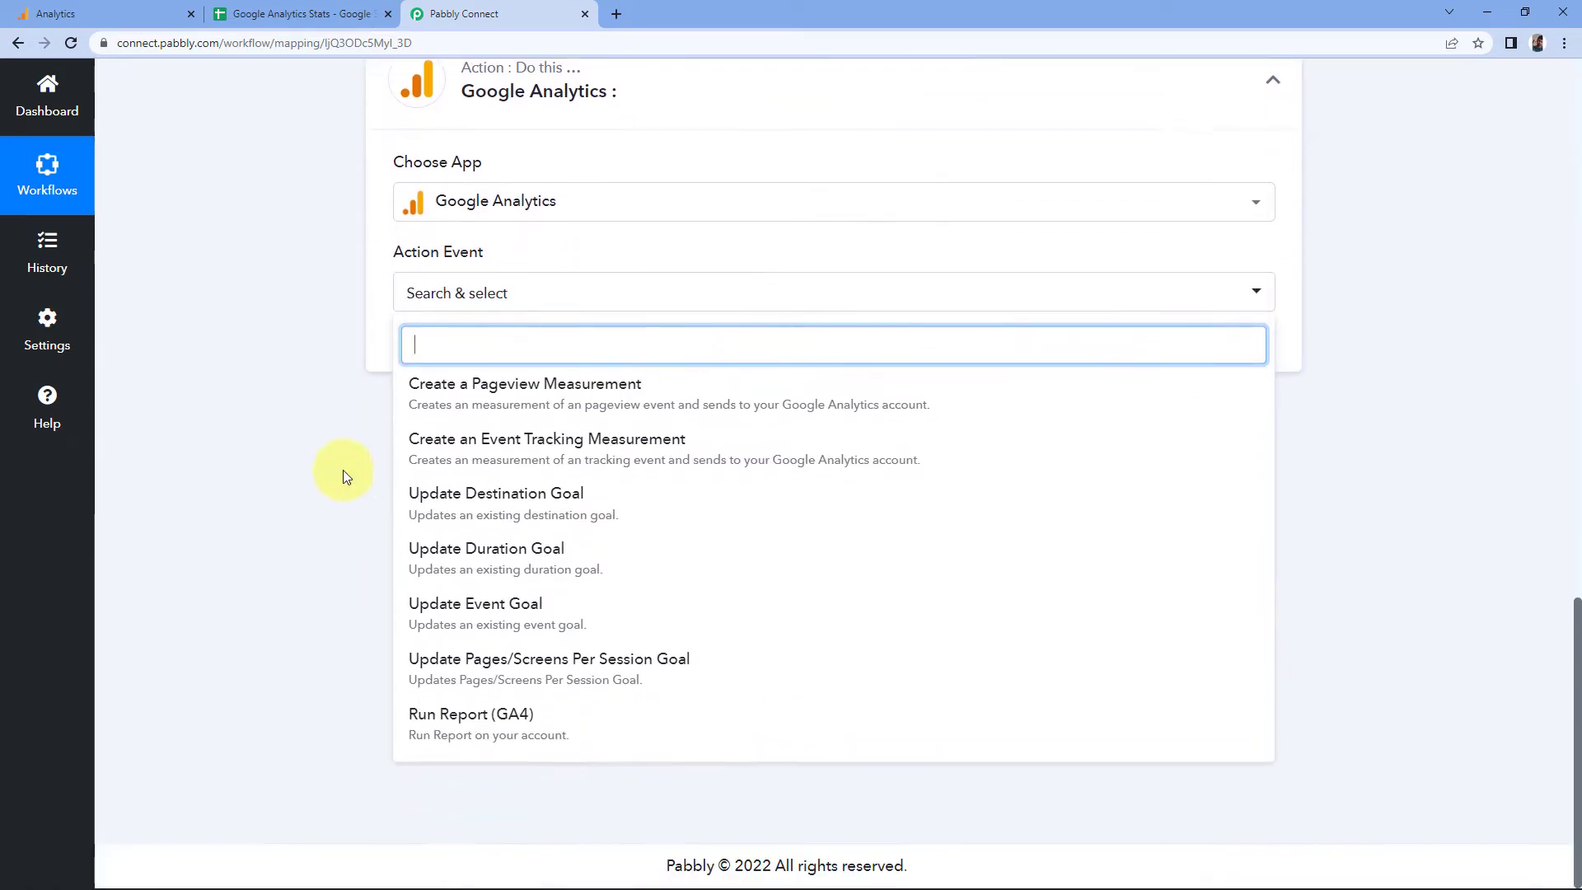
left_click(436, 718)
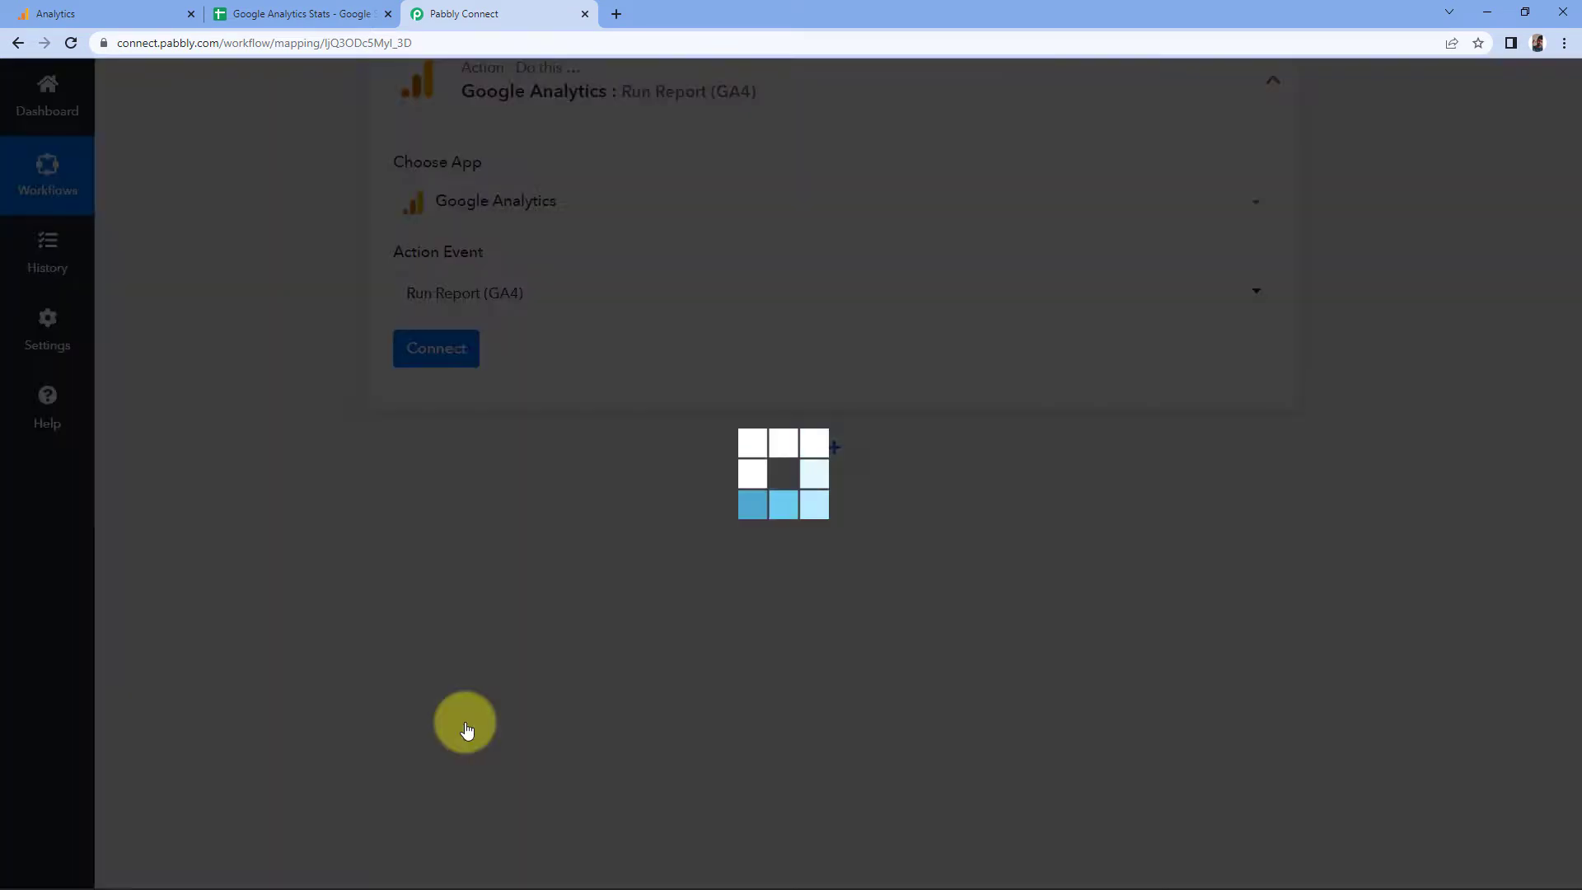
Step: Add a new Google Analytics connection, authorizing Pabbly Connect with a Google account
left_click(437, 361)
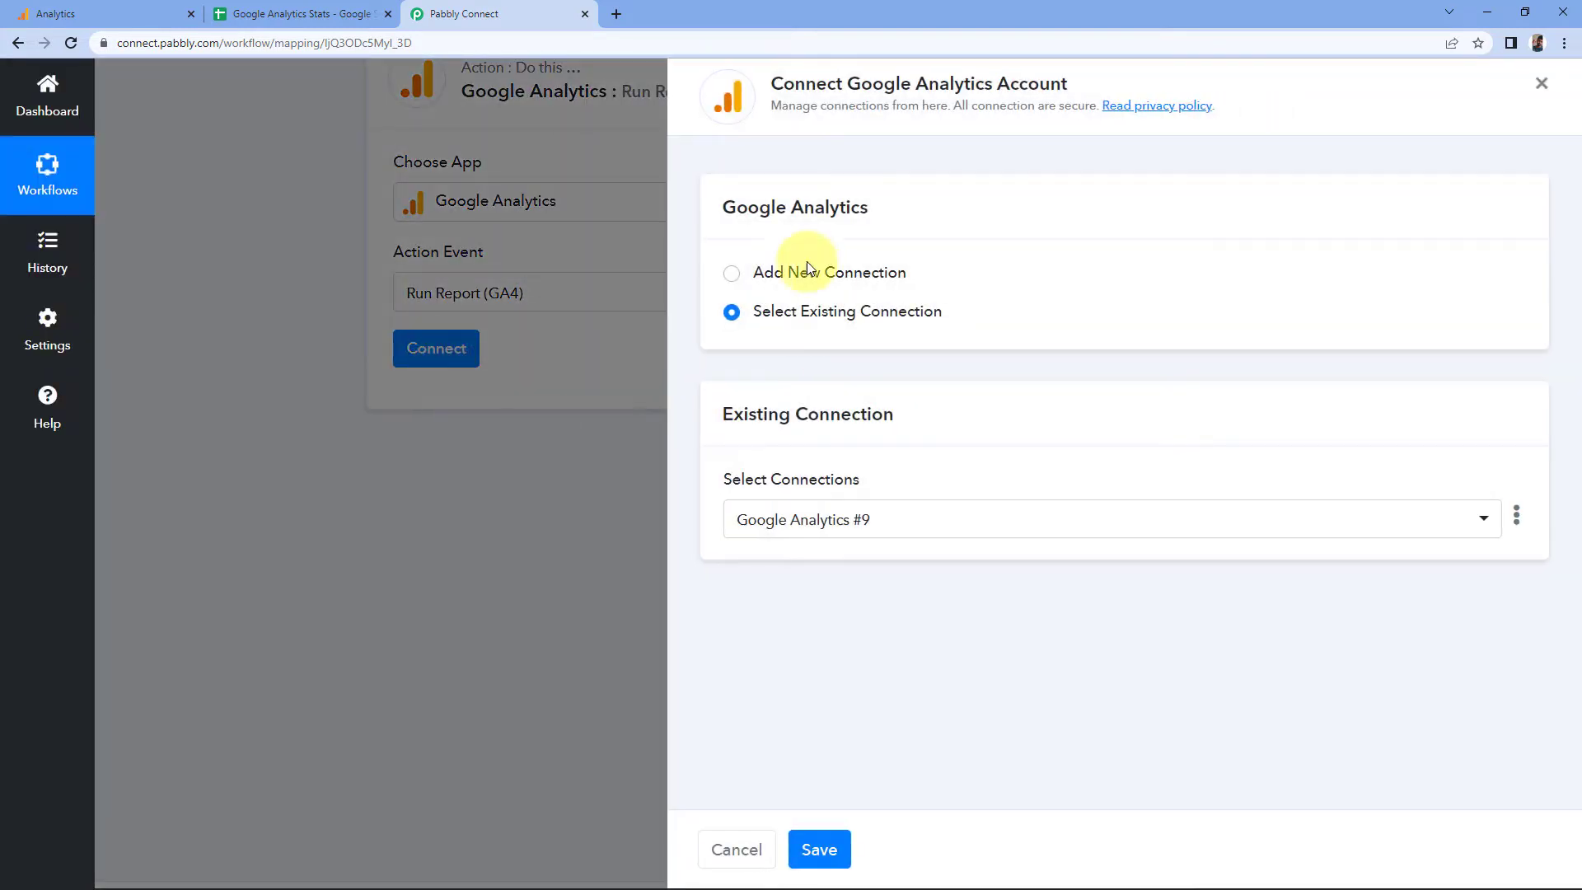
left_click(730, 274)
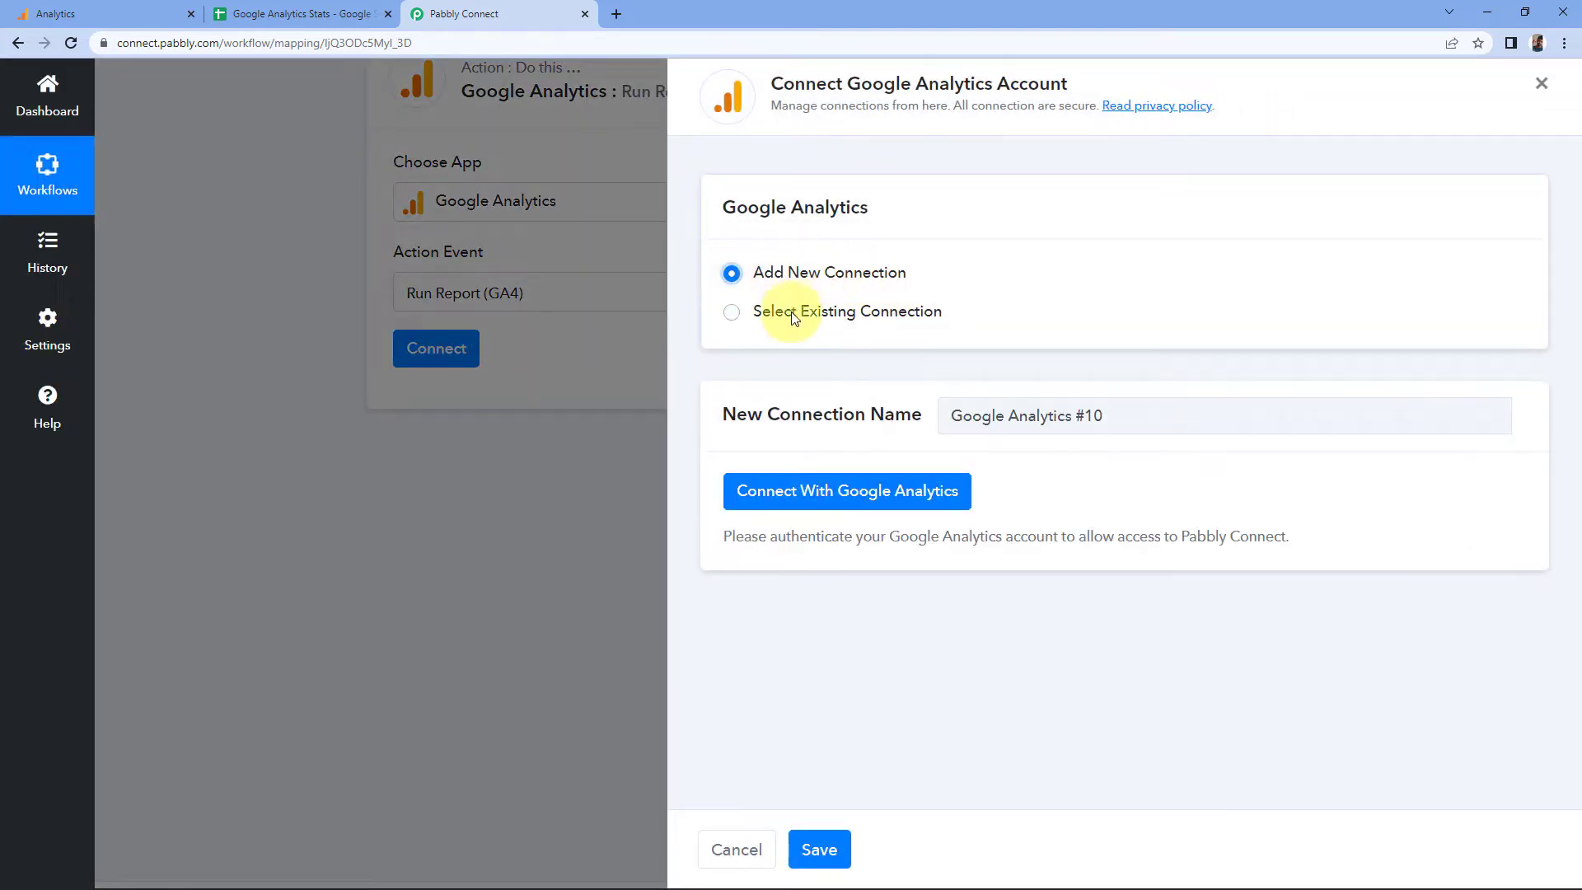
left_click(846, 498)
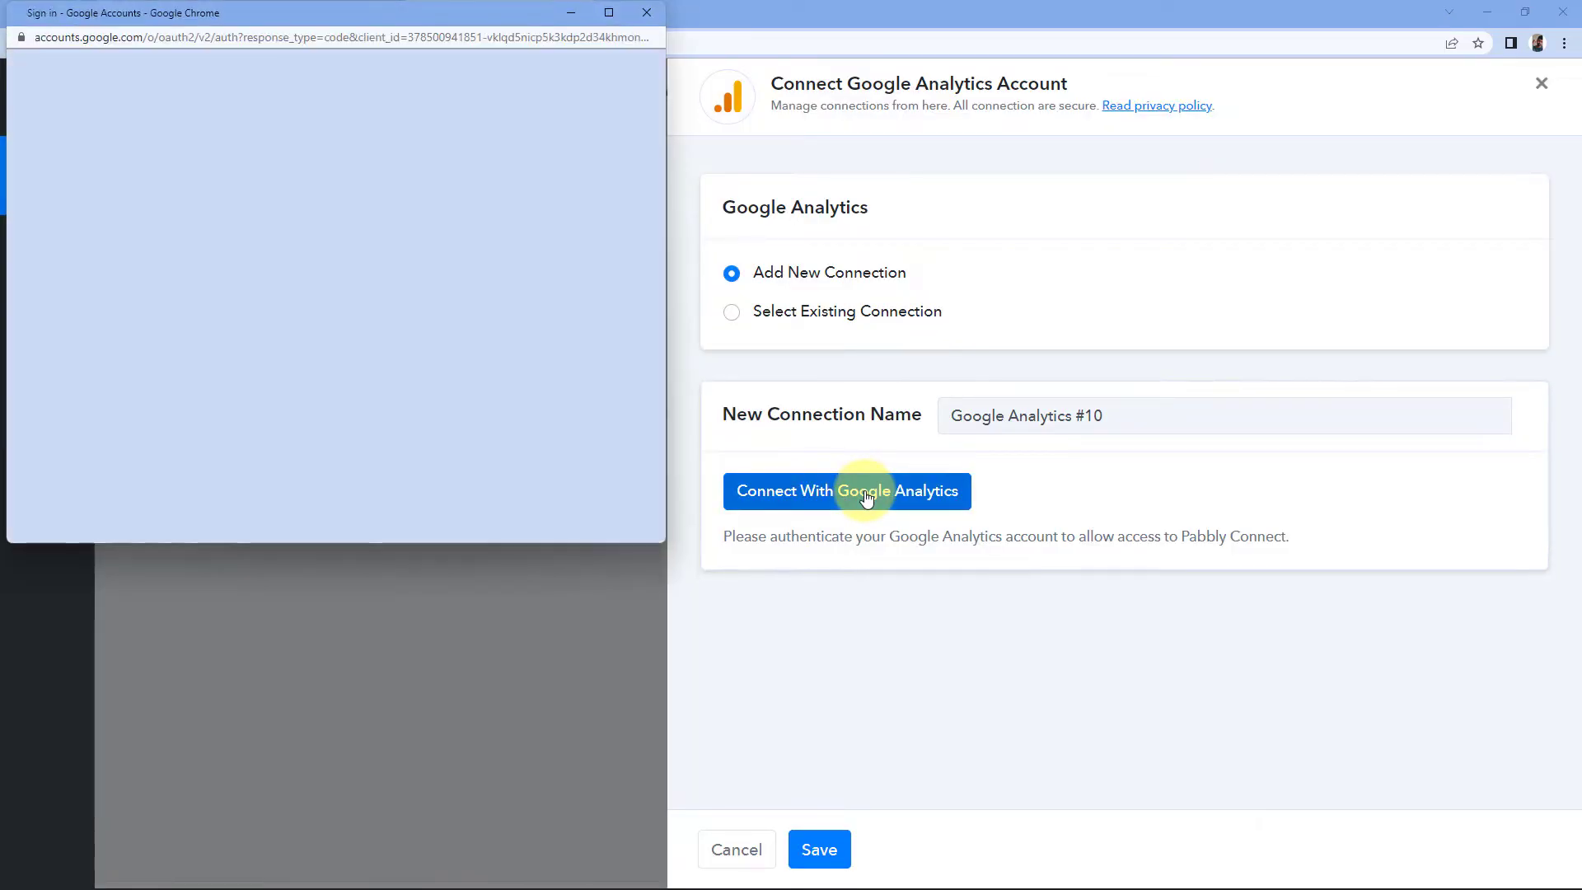
left_click(339, 340)
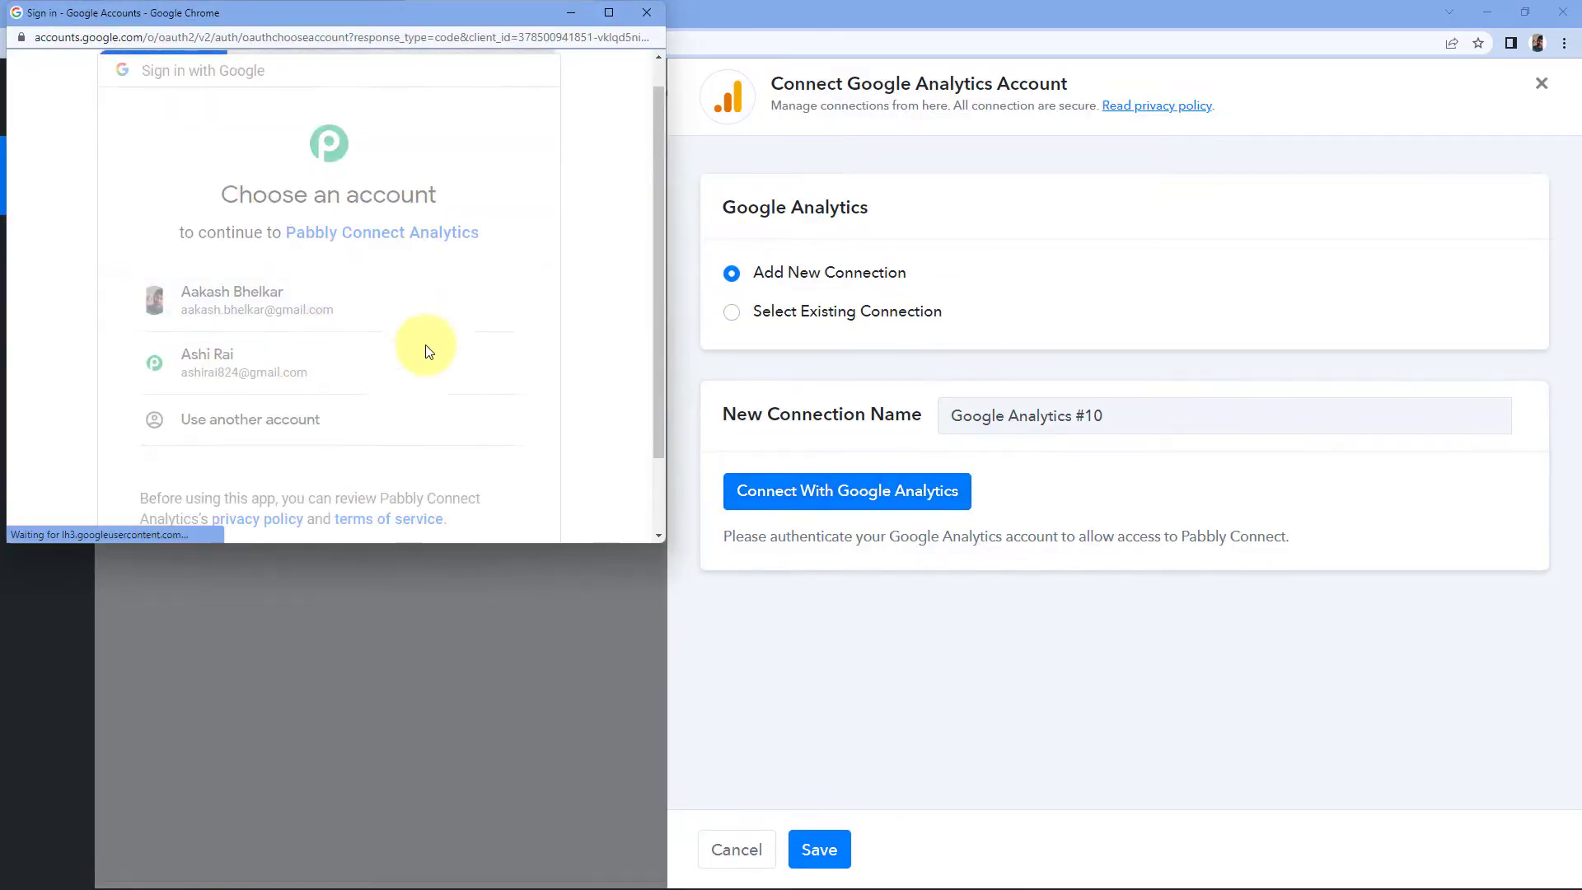
scroll(492, 334, "down", 5)
left_click(410, 401)
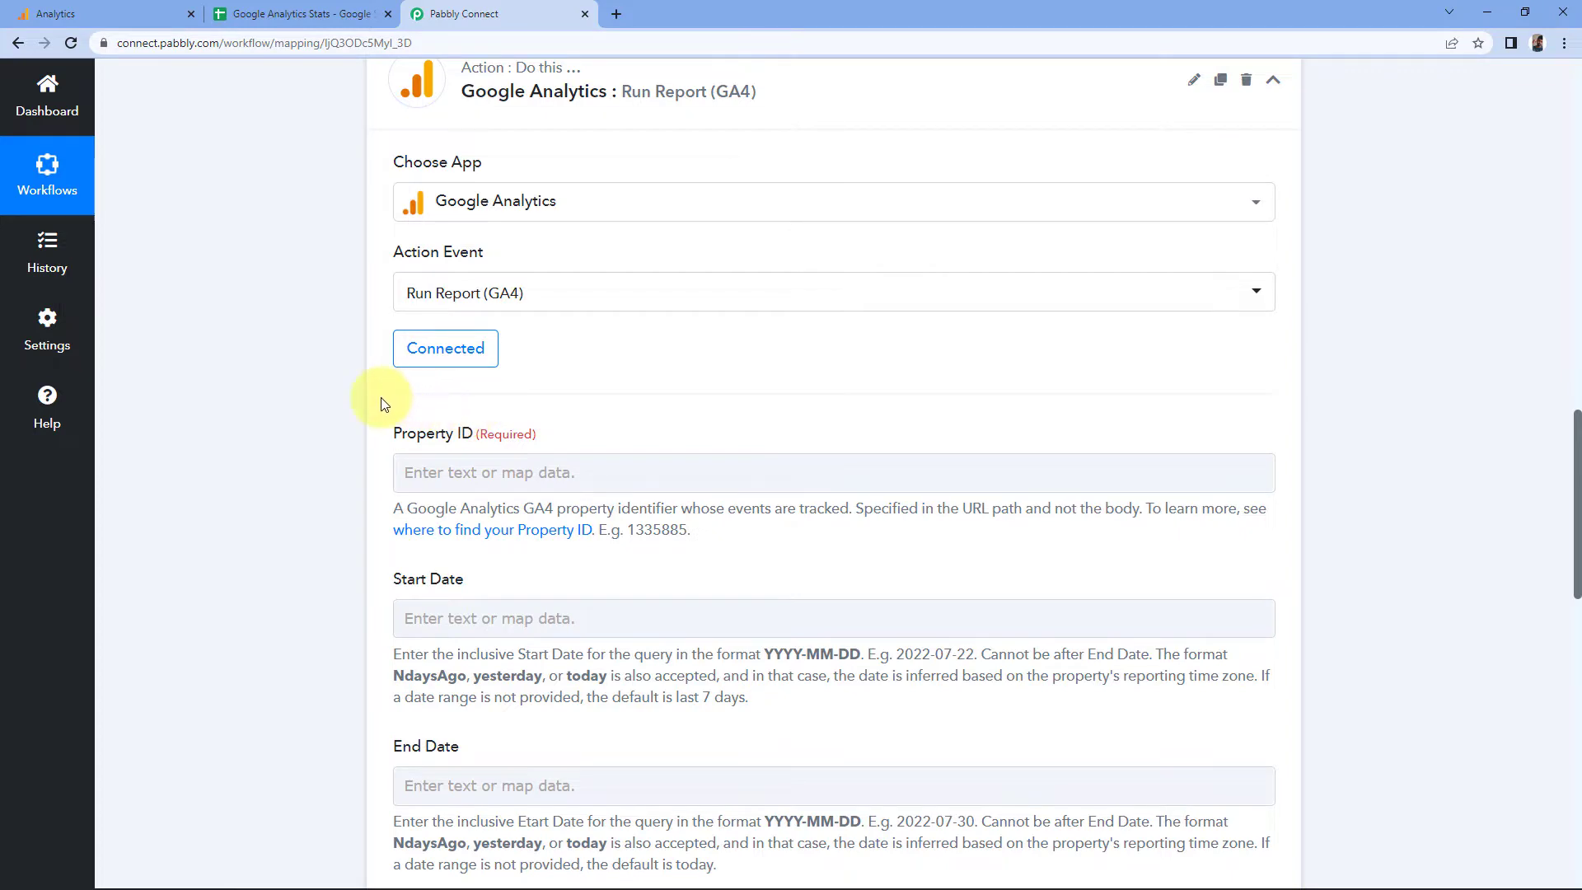
scroll(370, 399, "down", 2)
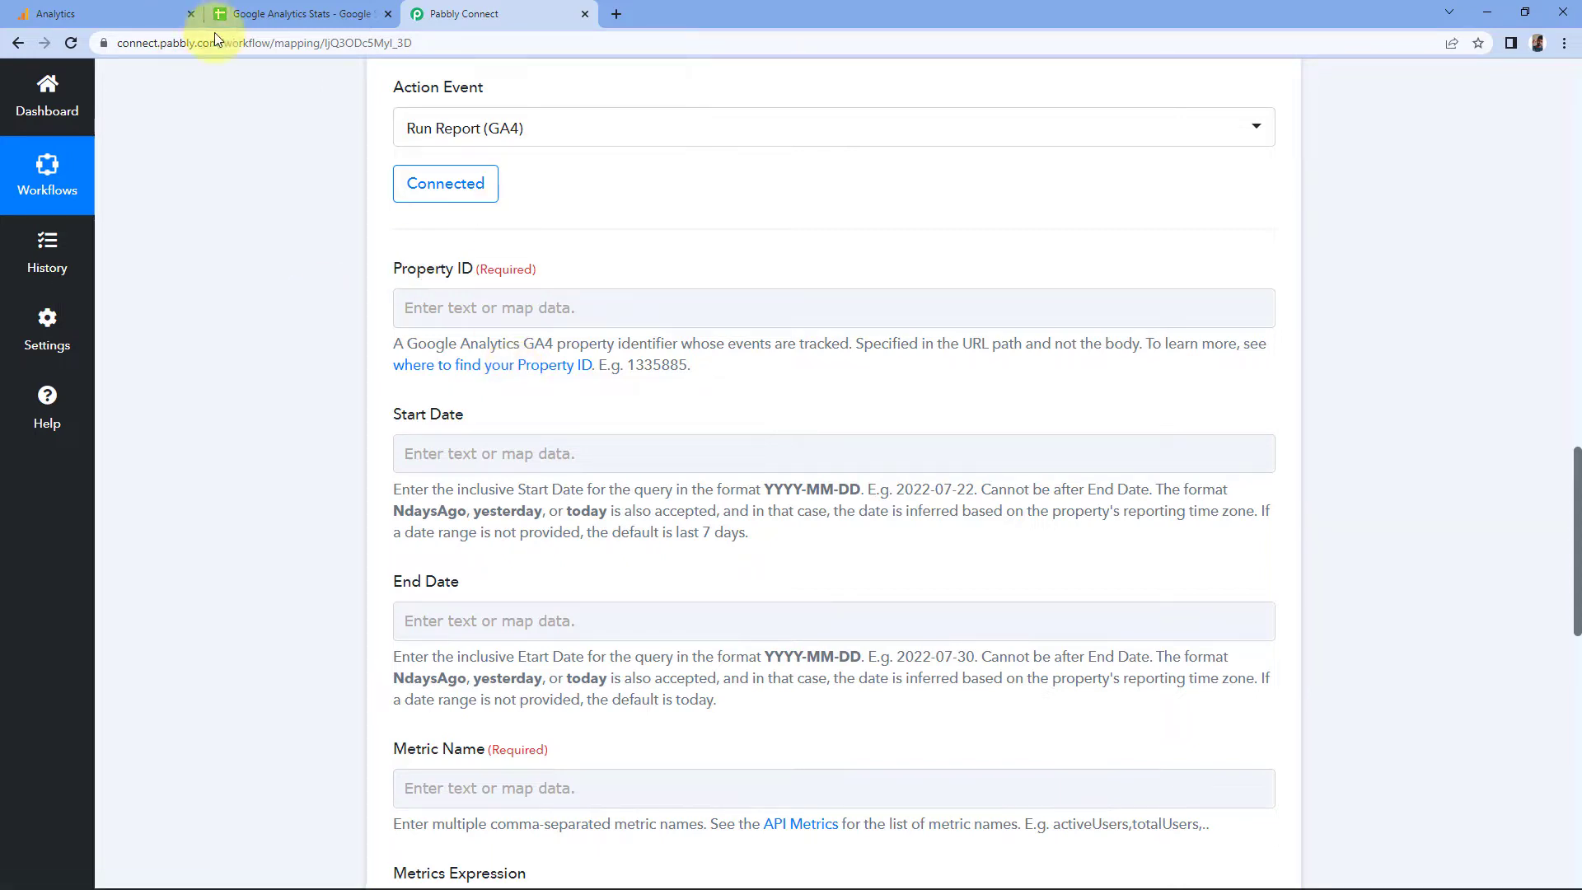
left_click(121, 11)
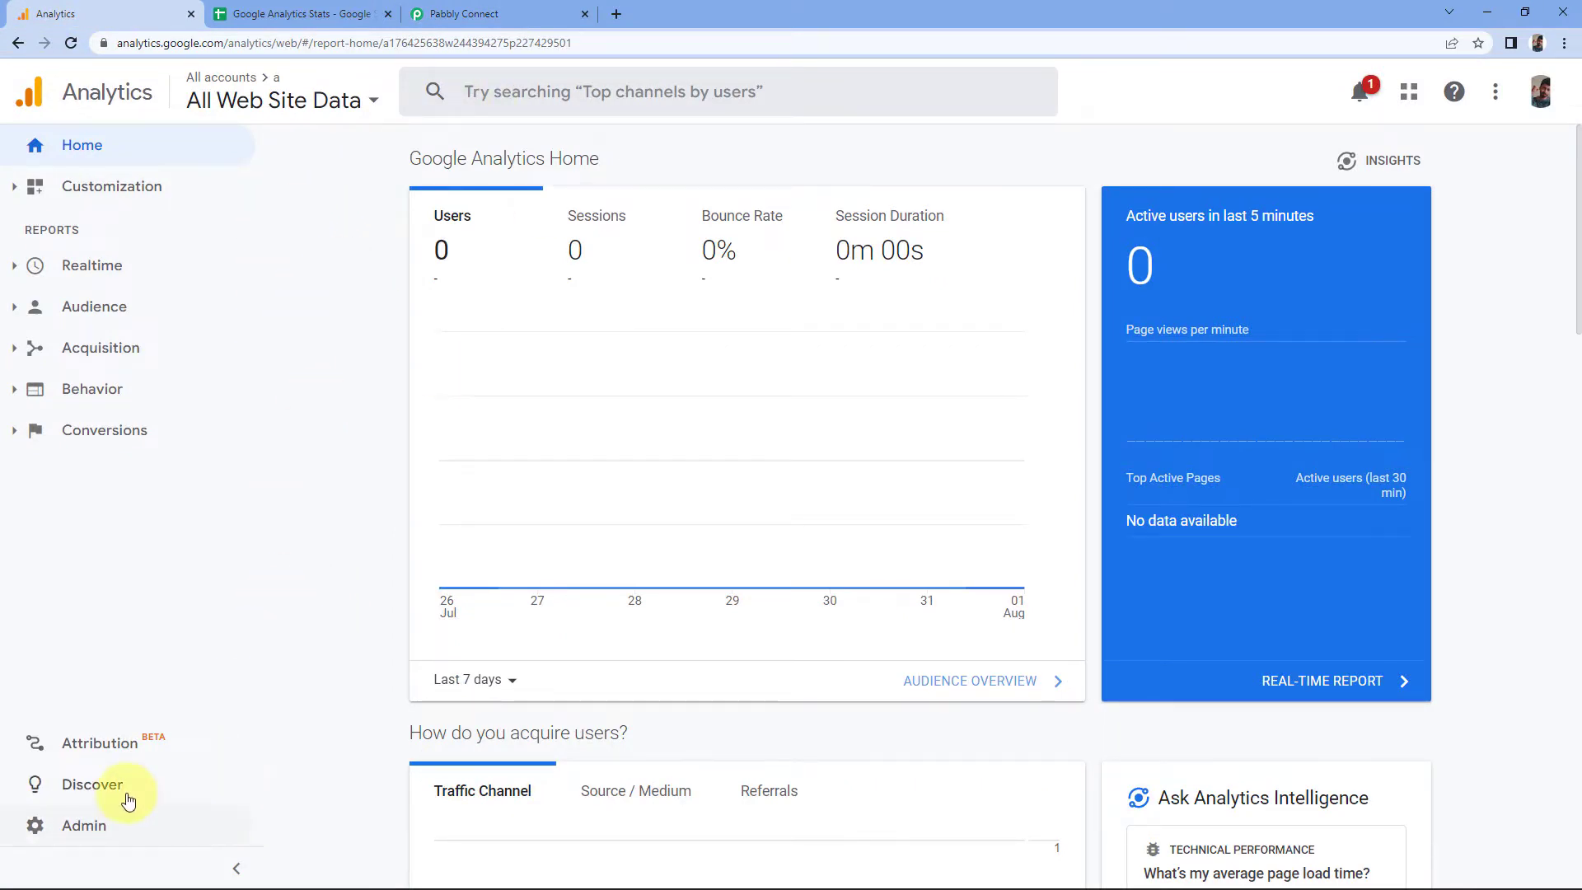
left_click(120, 832)
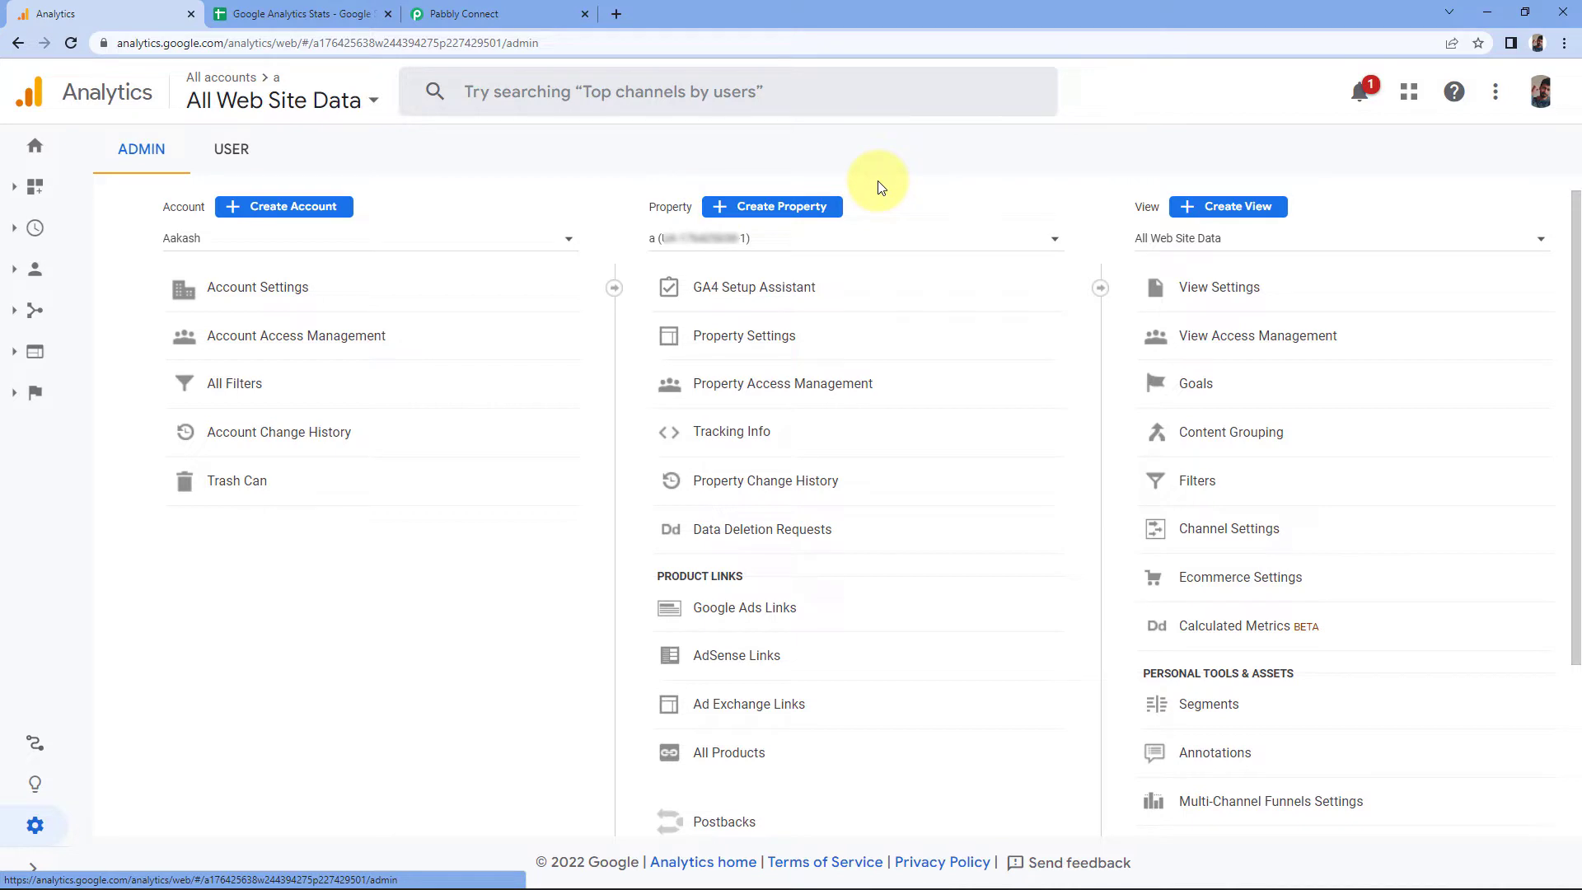
left_click(567, 239)
left_click(271, 326)
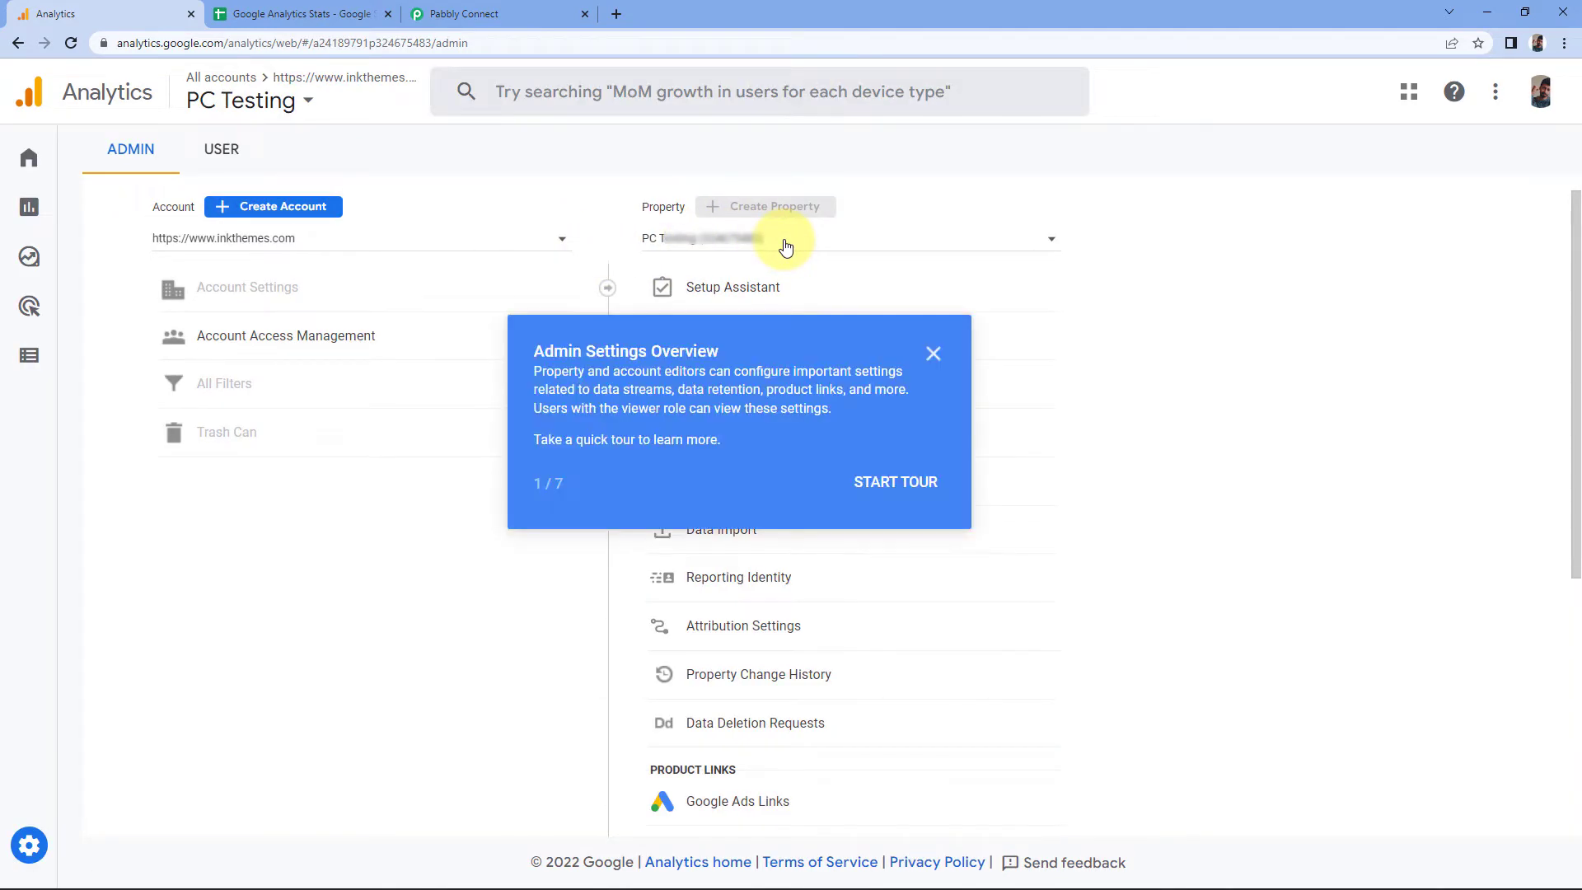
Step: Dismiss the admin settings tour, open the PC Testing property's settings and copy its property ID
left_click(933, 354)
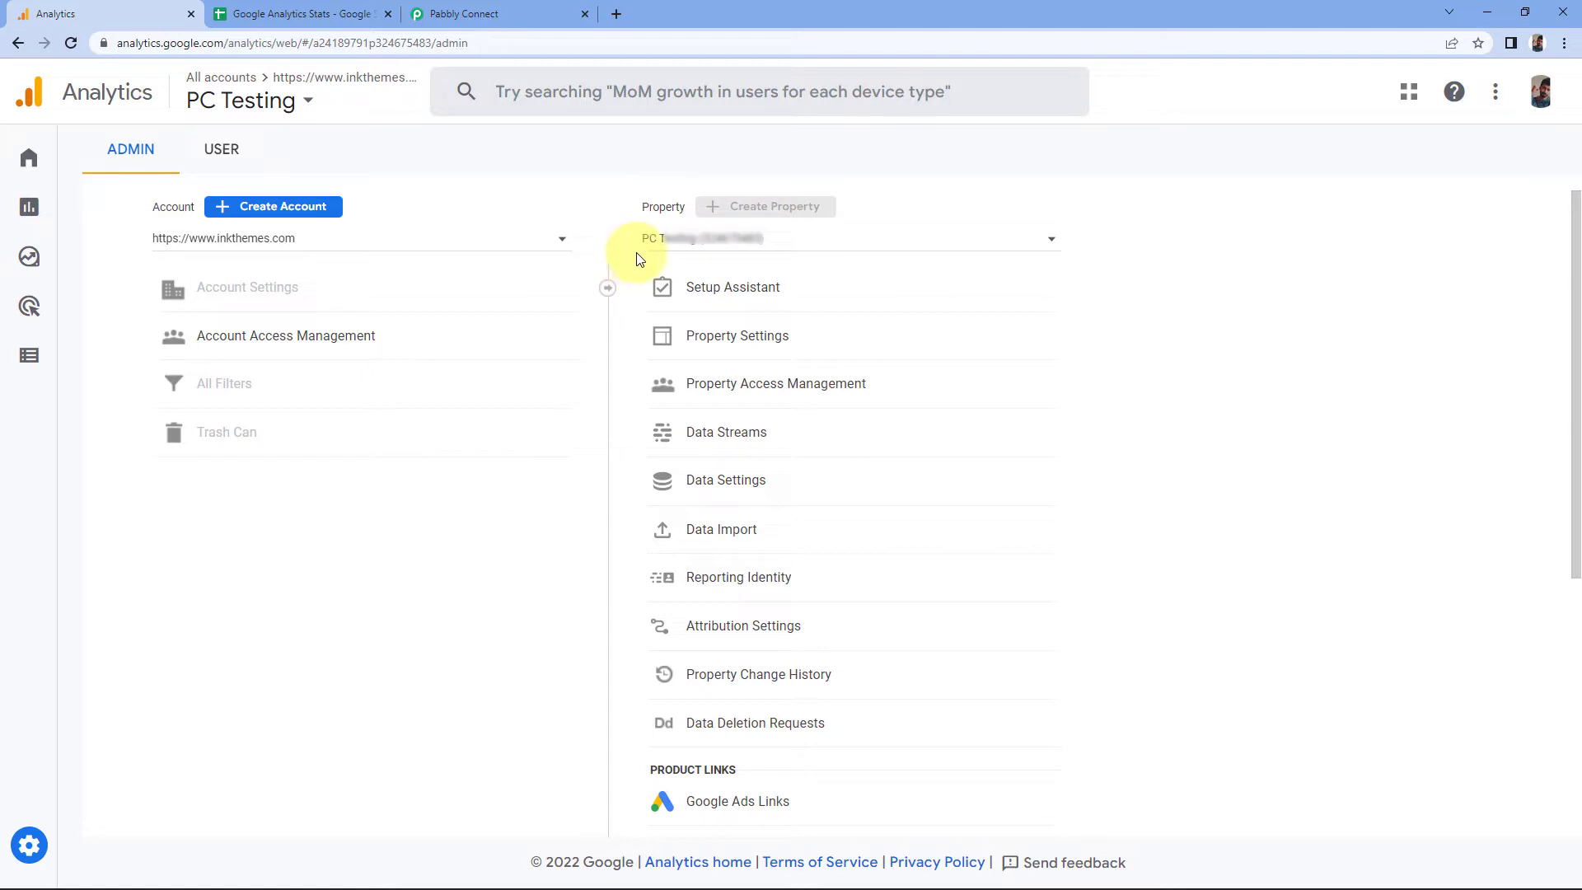
left_click(733, 338)
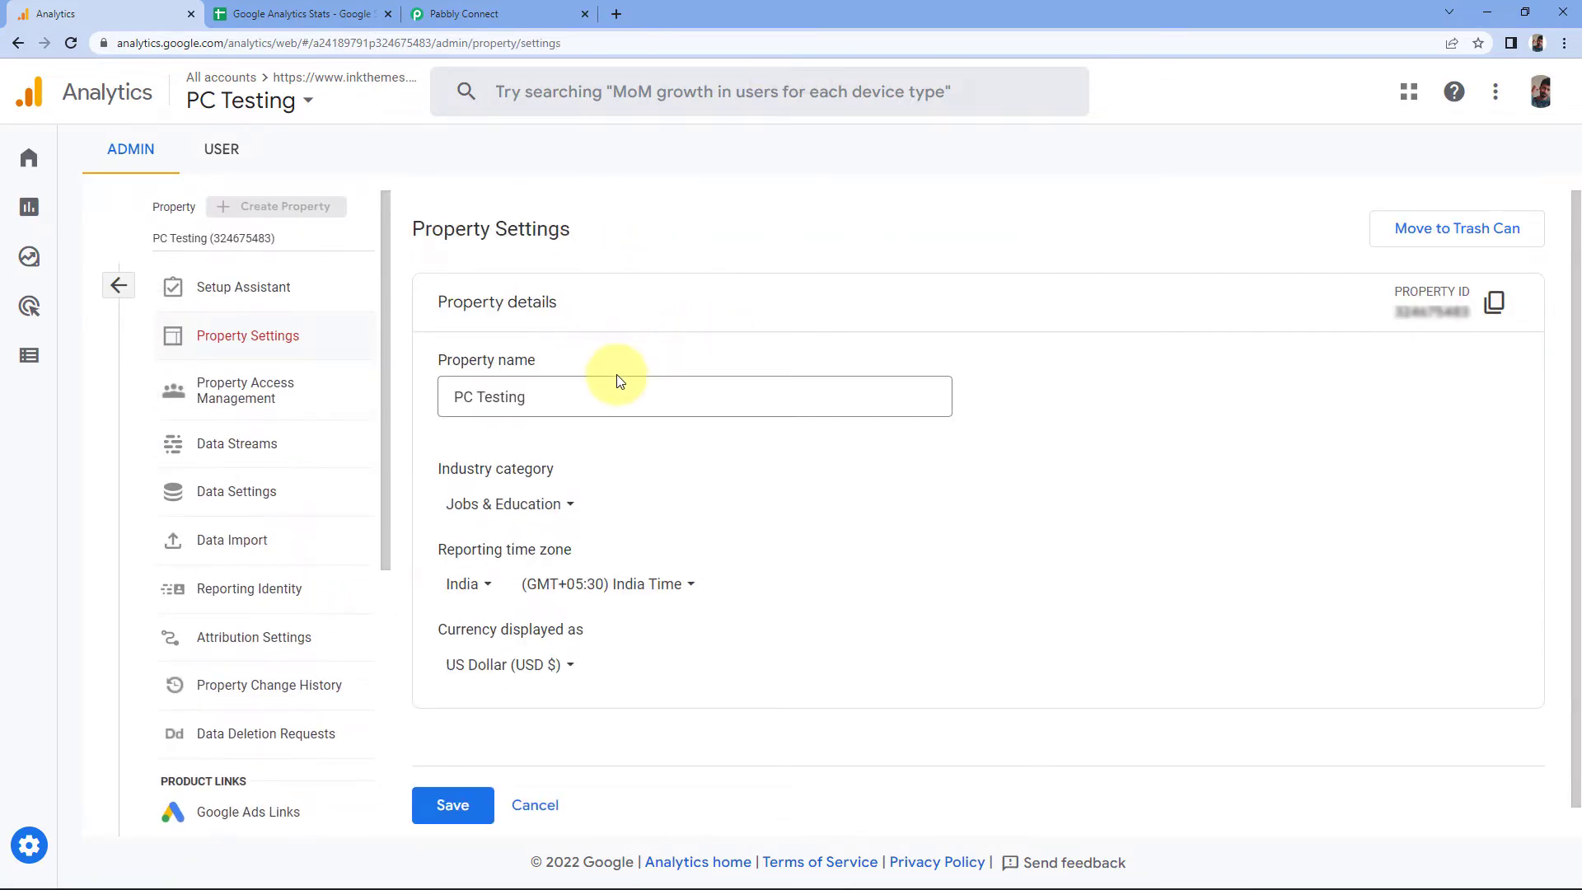
left_click(1494, 303)
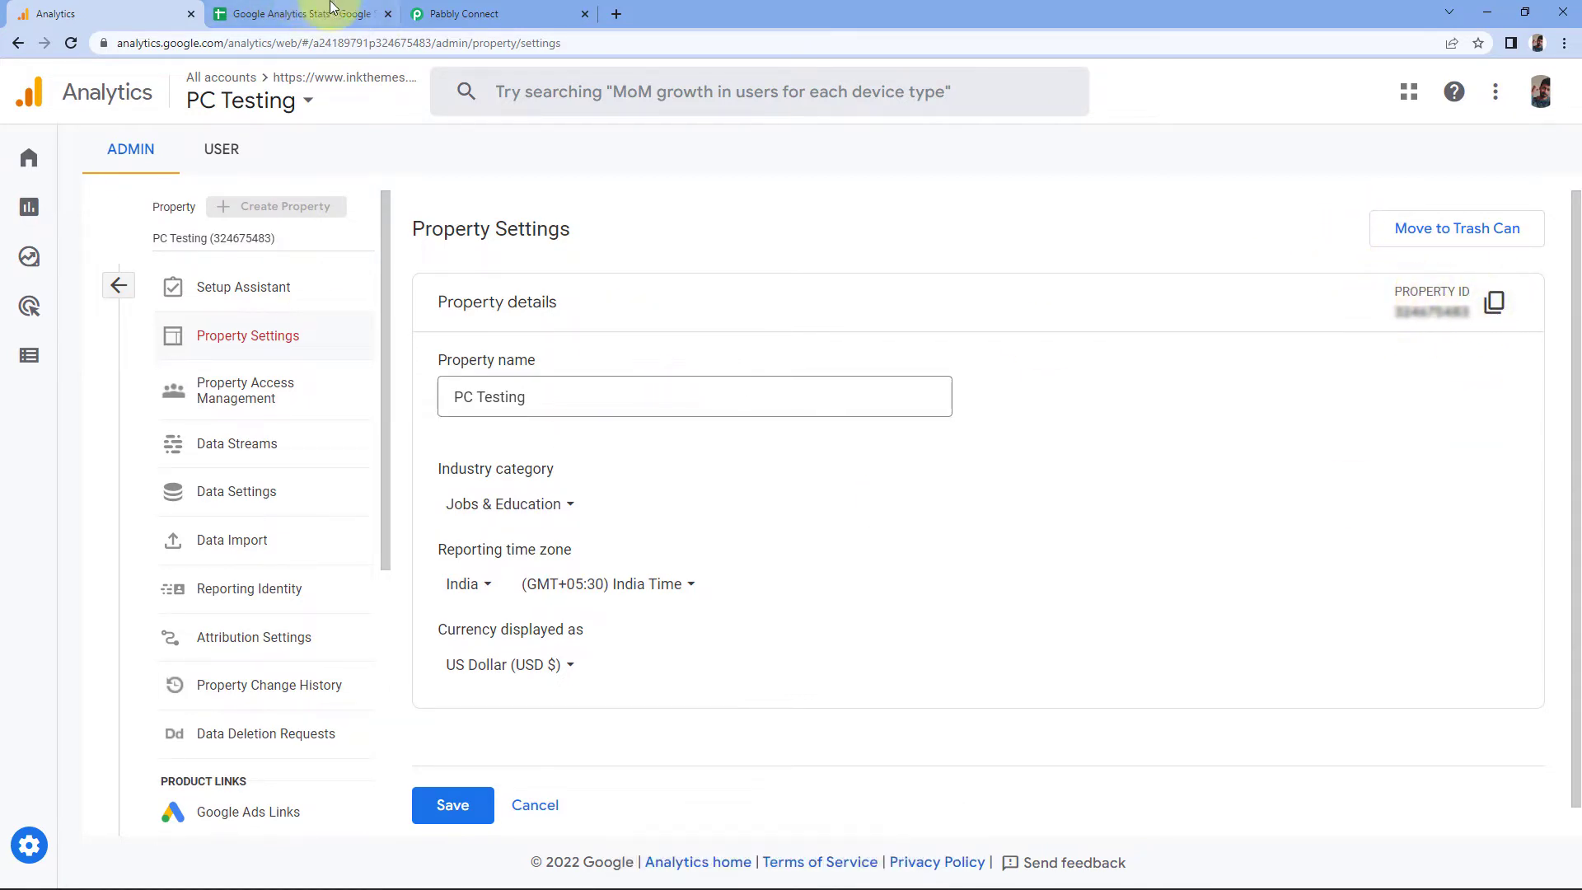
Step: Switch to Pabbly Connect and paste the copied property ID into the Run Report (GA4) action's Property ID
left_click(461, 14)
left_click(416, 307)
right_click(437, 305)
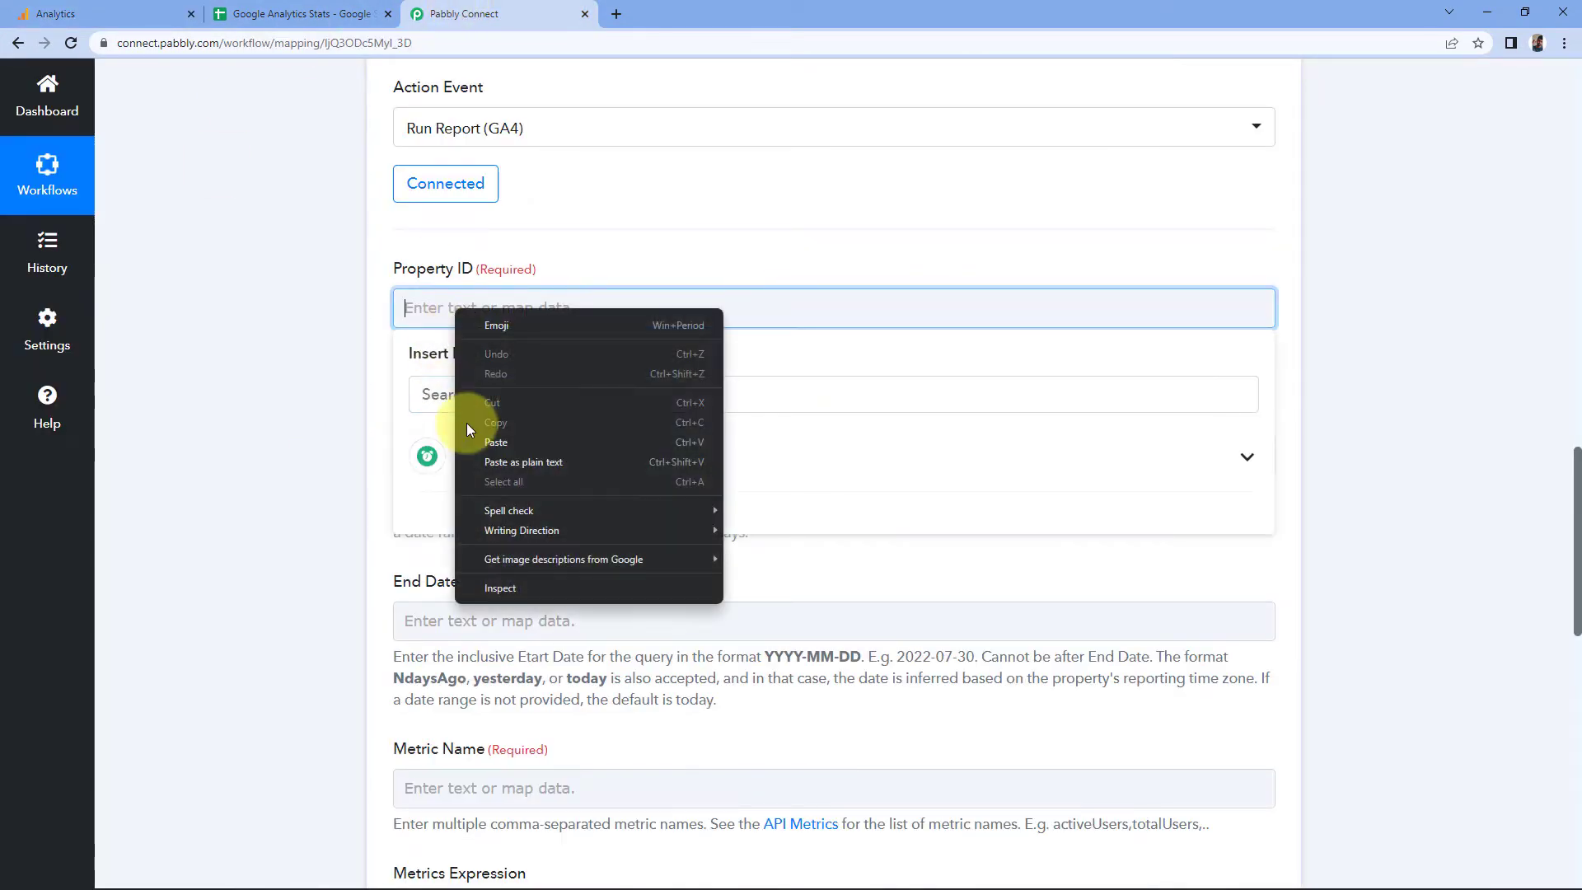
left_click(493, 444)
left_click(489, 245)
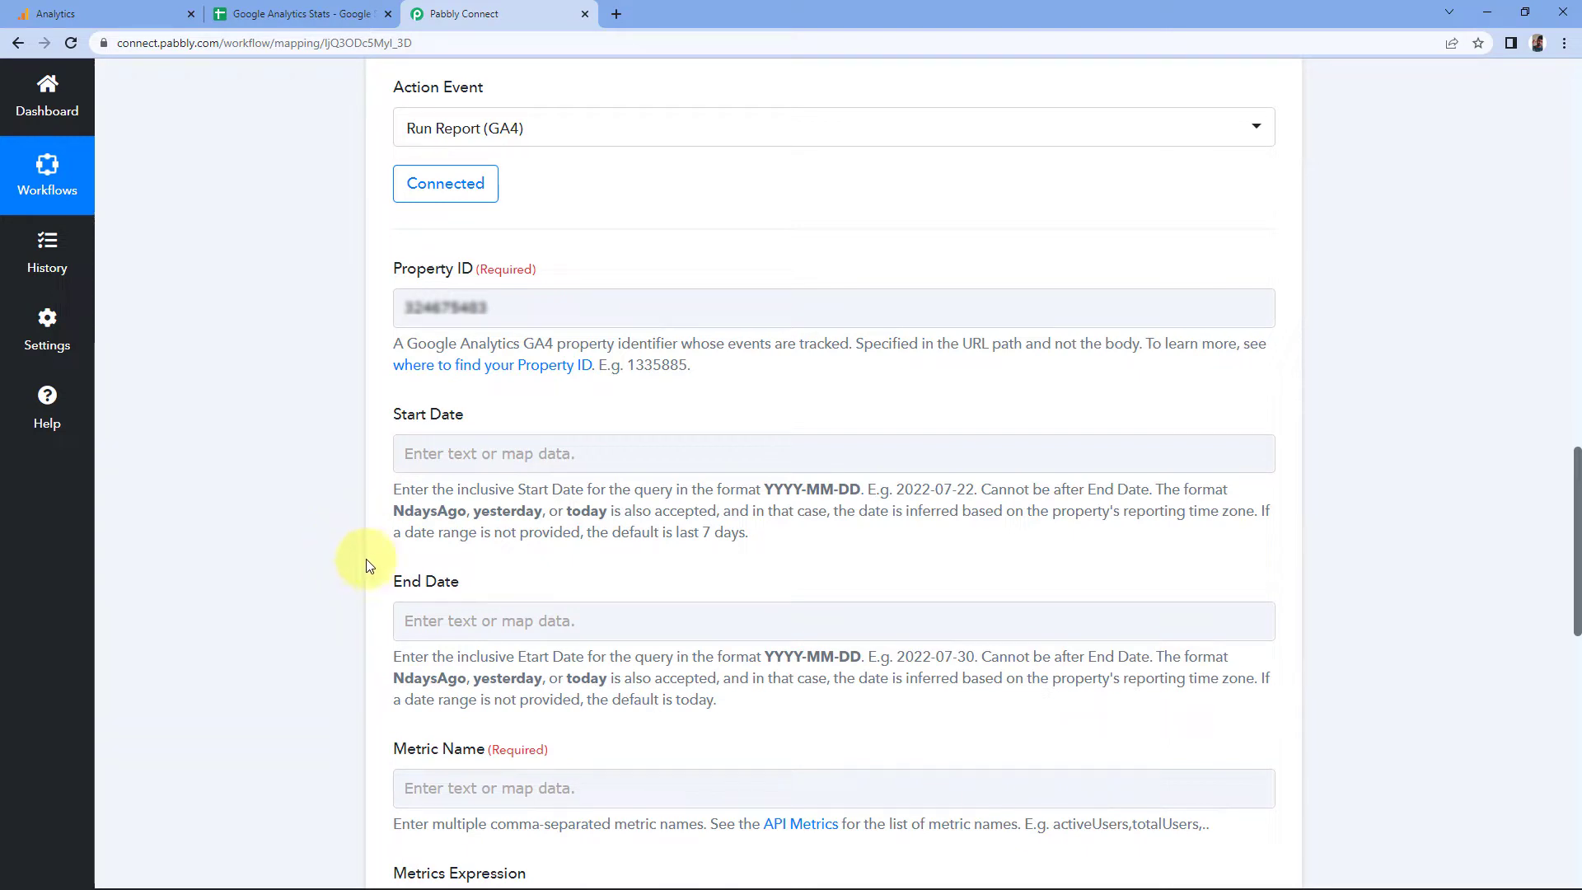
Step: Insert an action step between the schedule trigger and Google Analytics, using the Date/Time Formatter app
scroll(332, 552, "up", 10)
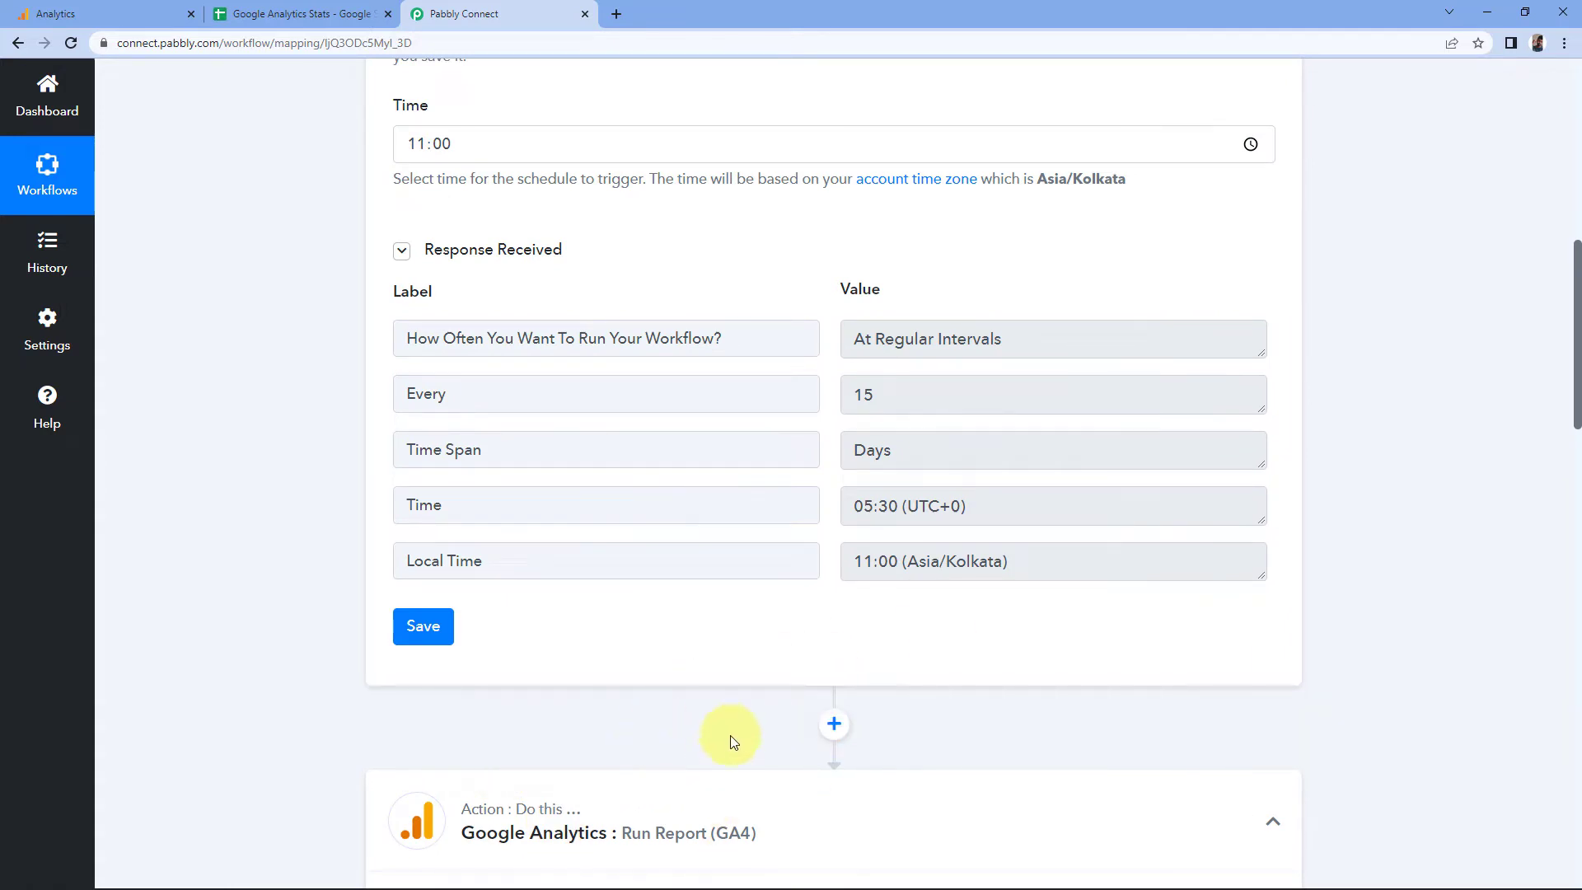
left_click(833, 725)
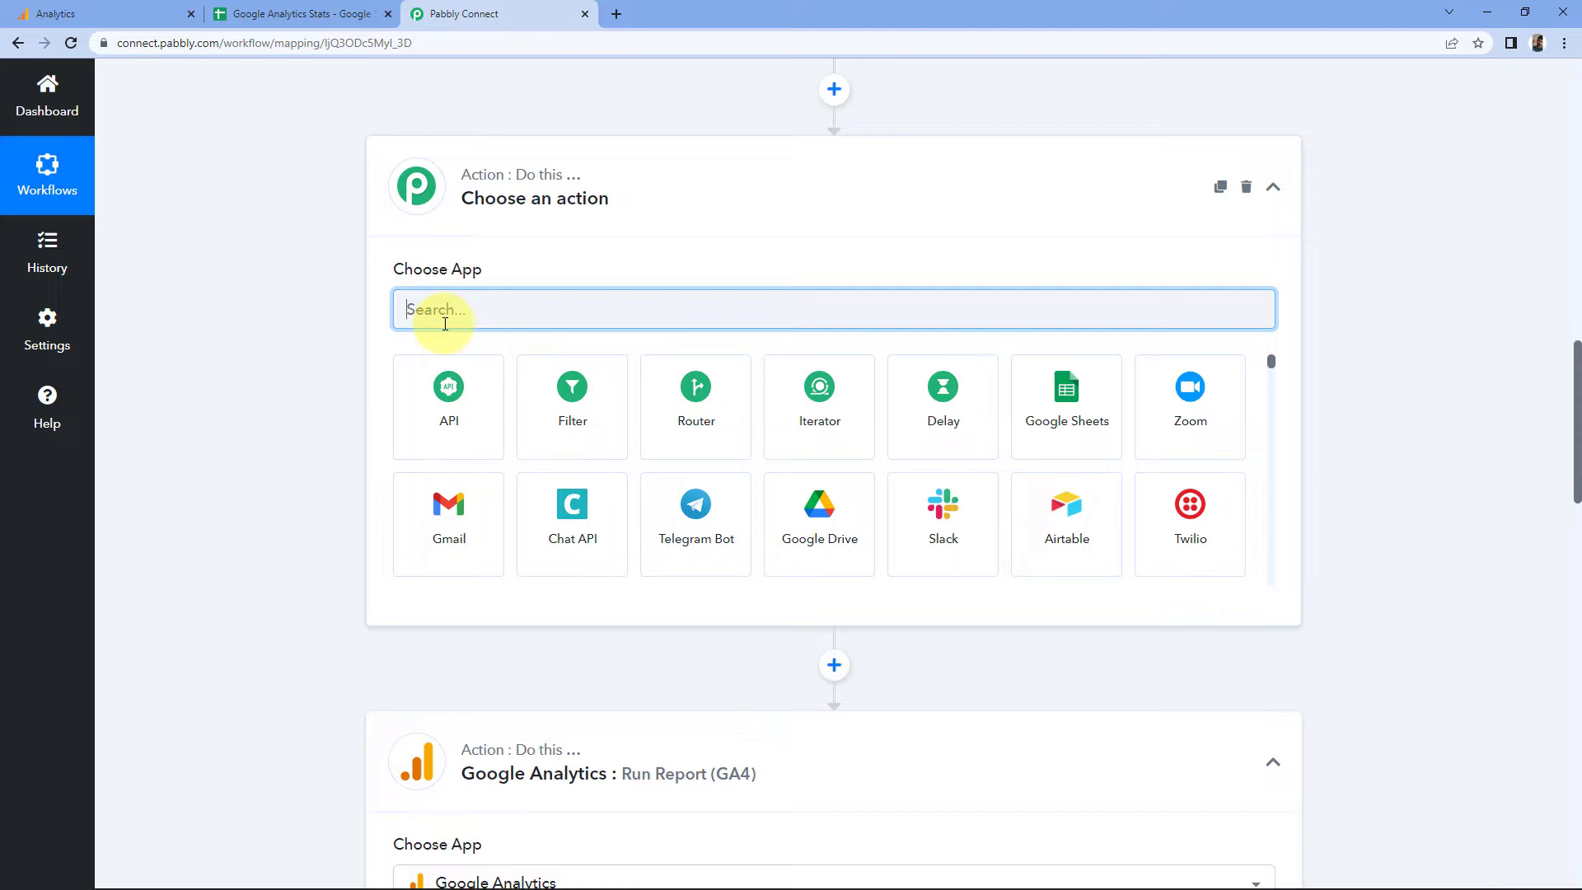
type("Date")
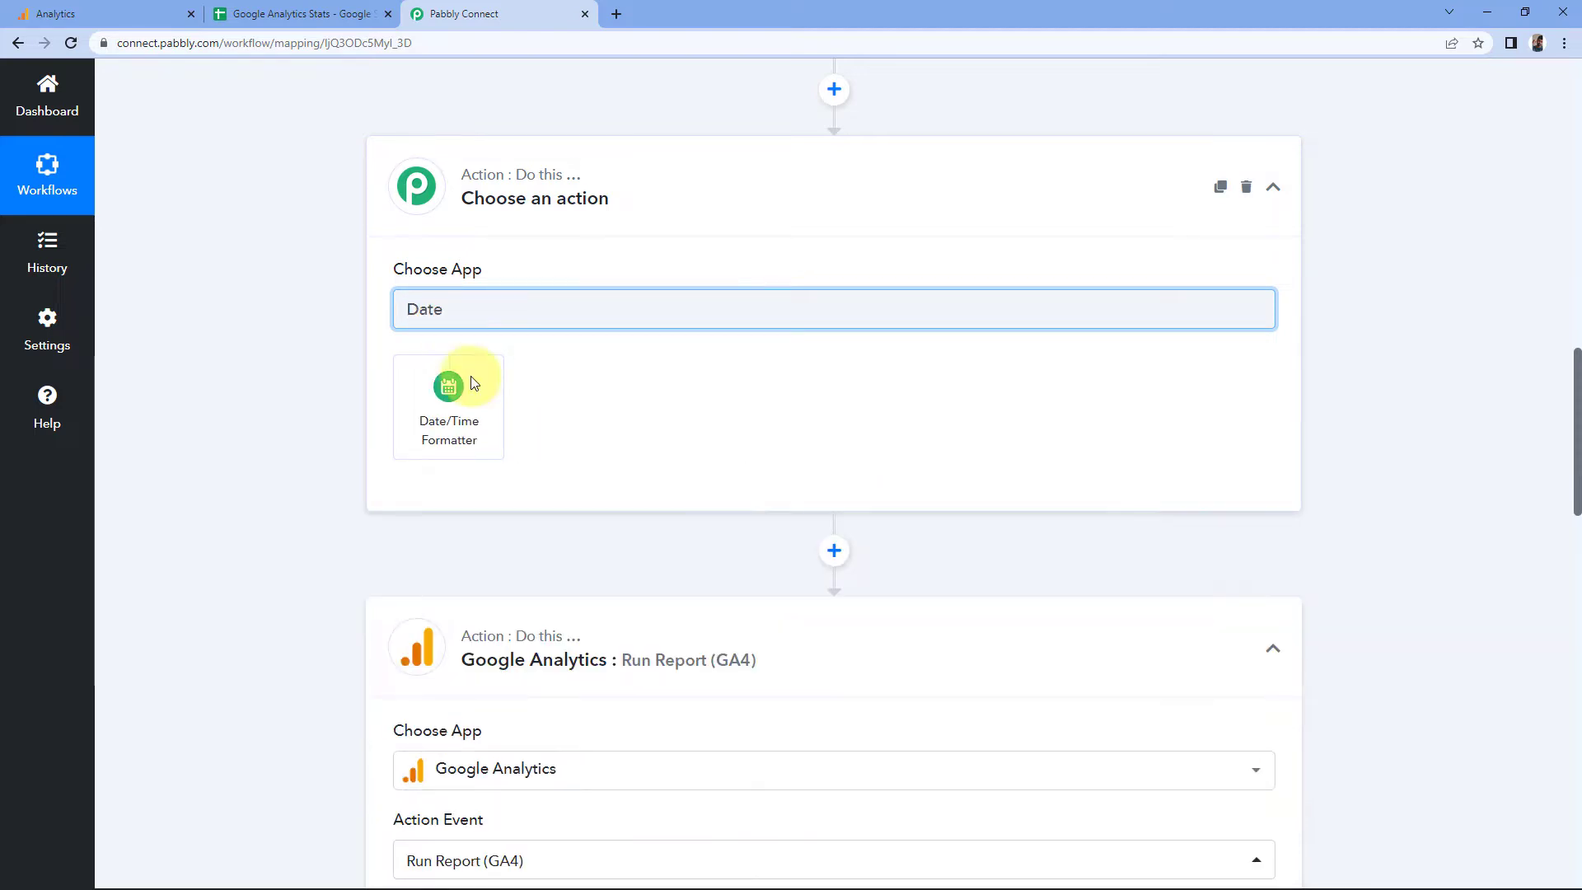
left_click(491, 391)
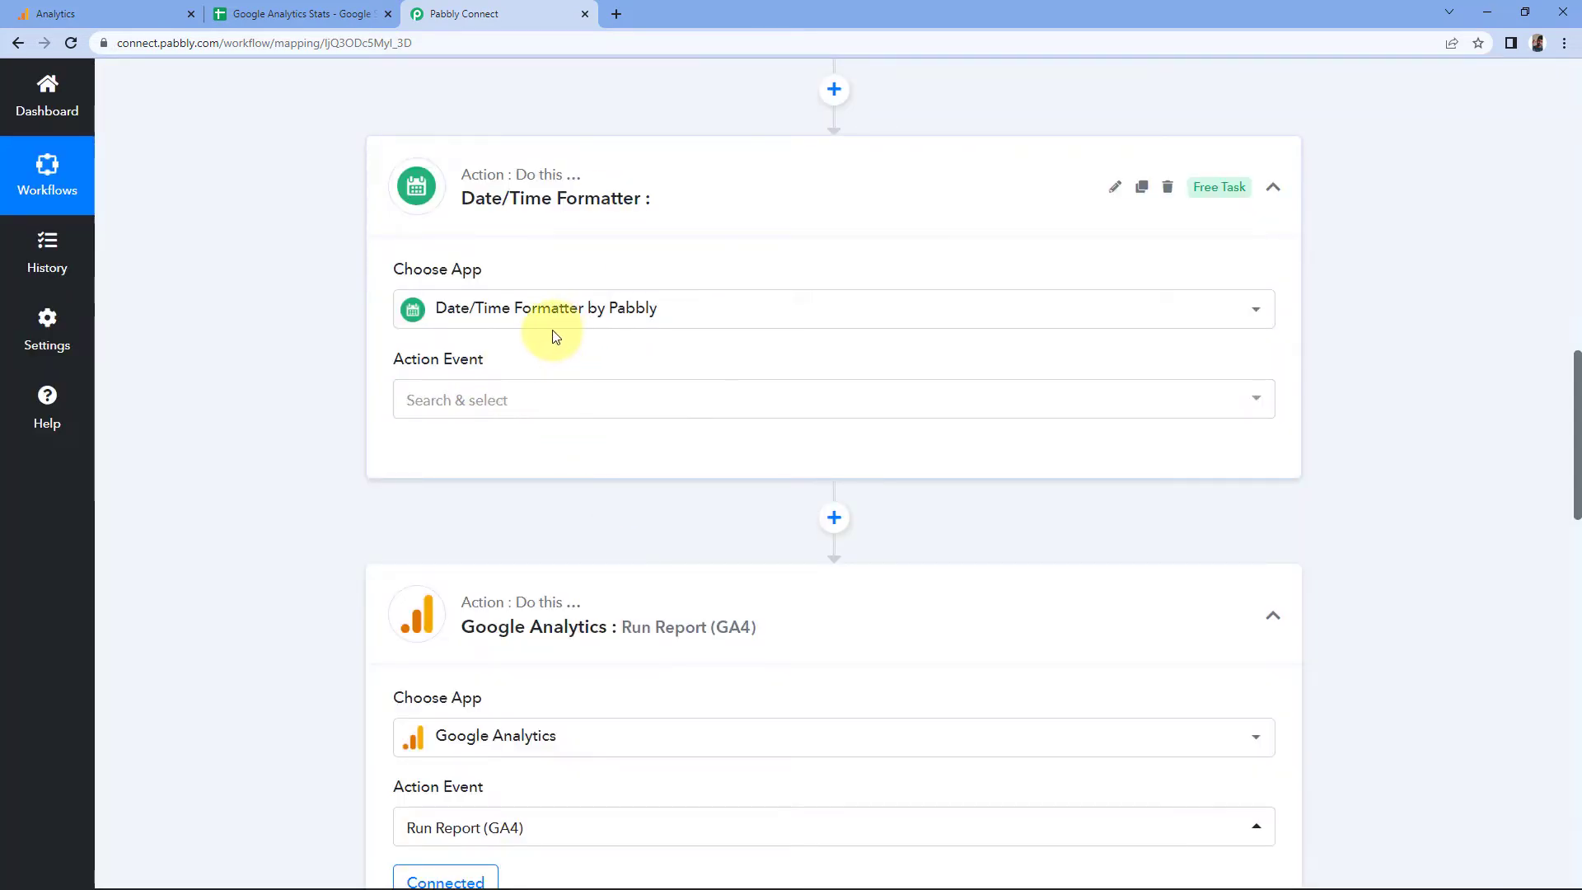
Step: Set the date formatter's action event to Modify Current Date and connect it
left_click(507, 400)
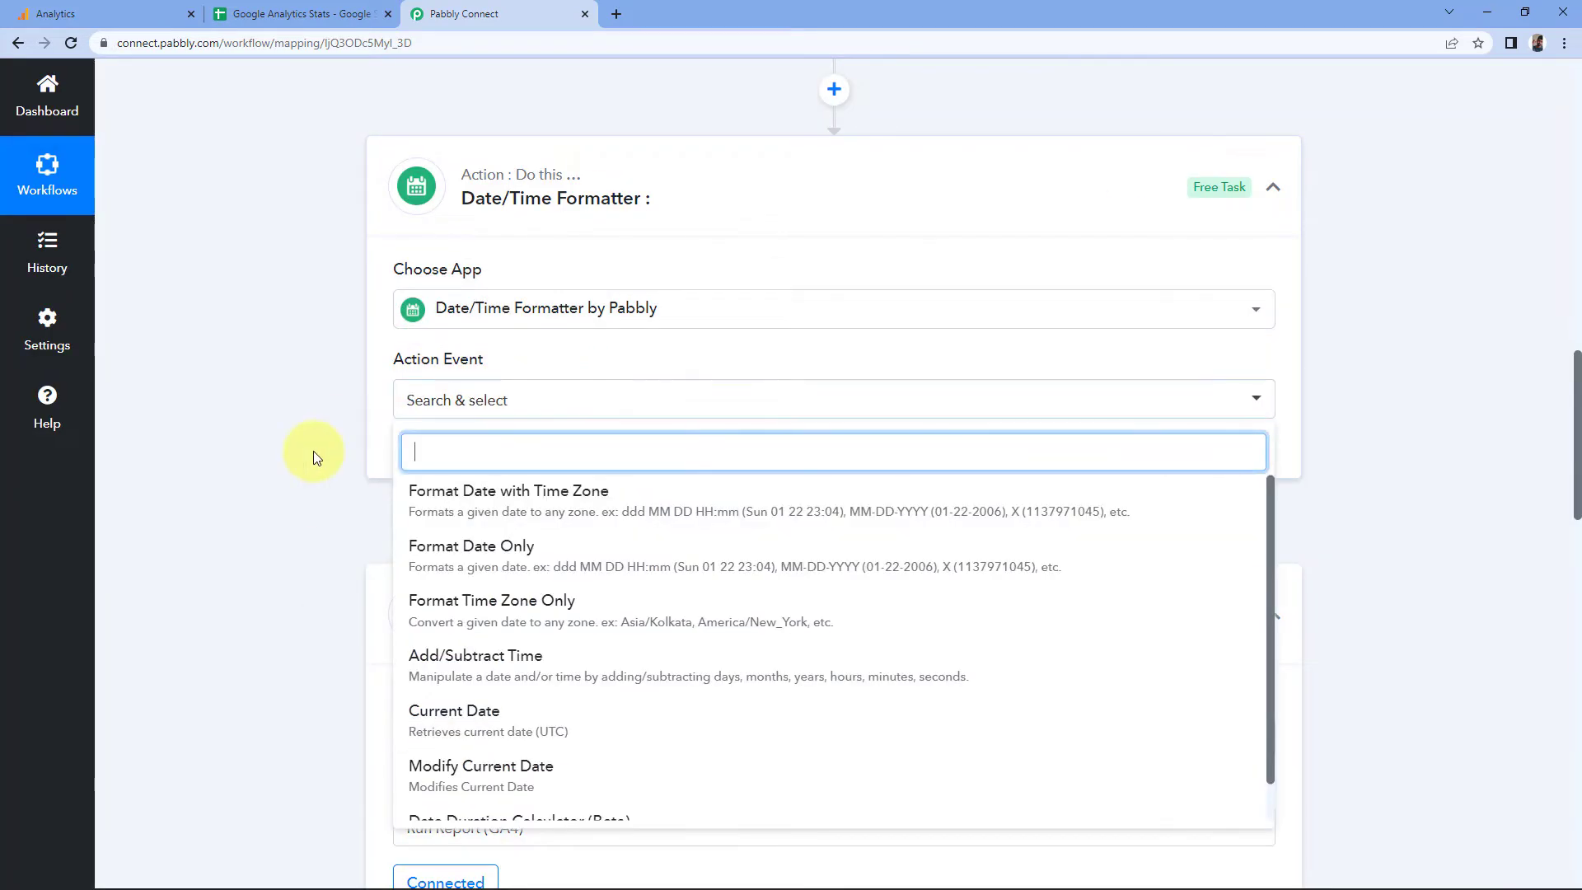
scroll(399, 459, "down", 2)
left_click(521, 618)
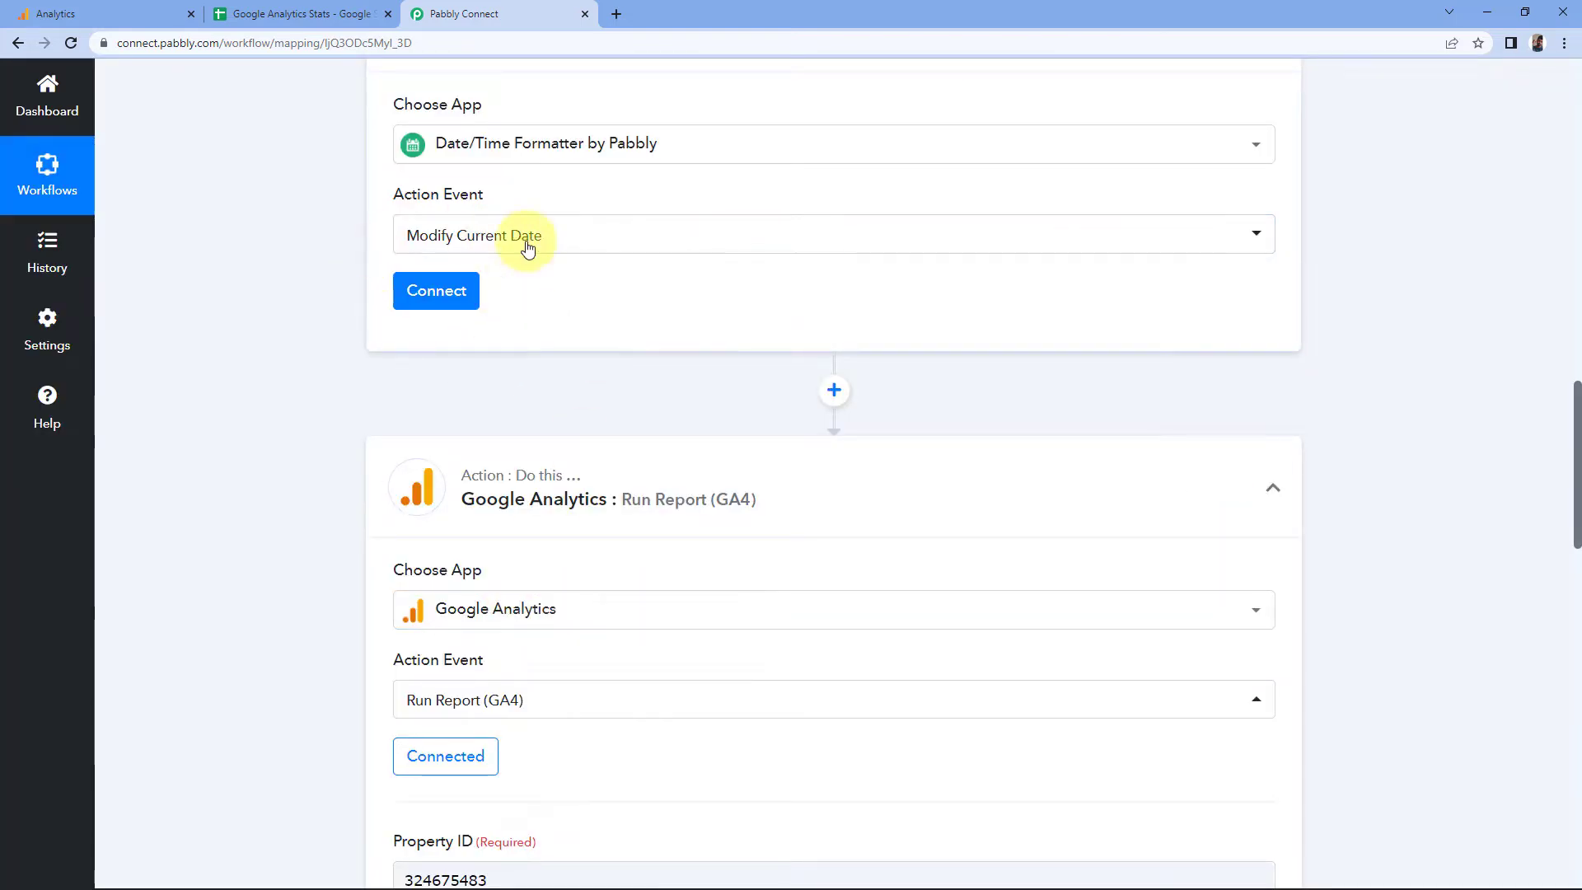
left_click(424, 299)
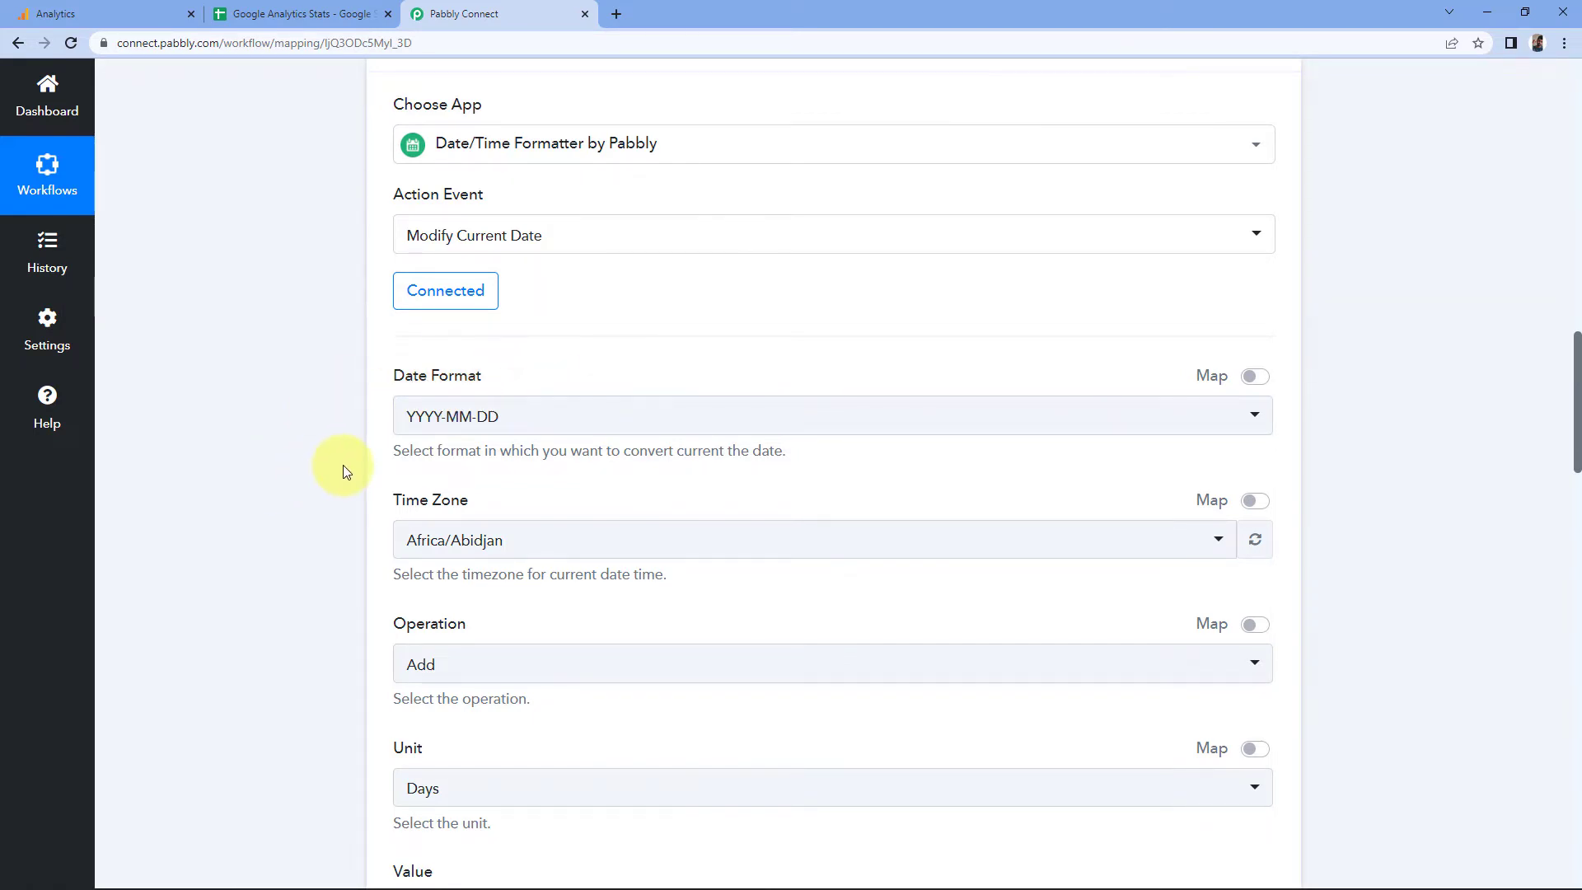
Step: Check the date format required by the Google Analytics start date and select YYYY-MM-DD as the formatter's date format
scroll(340, 471, "down", 15)
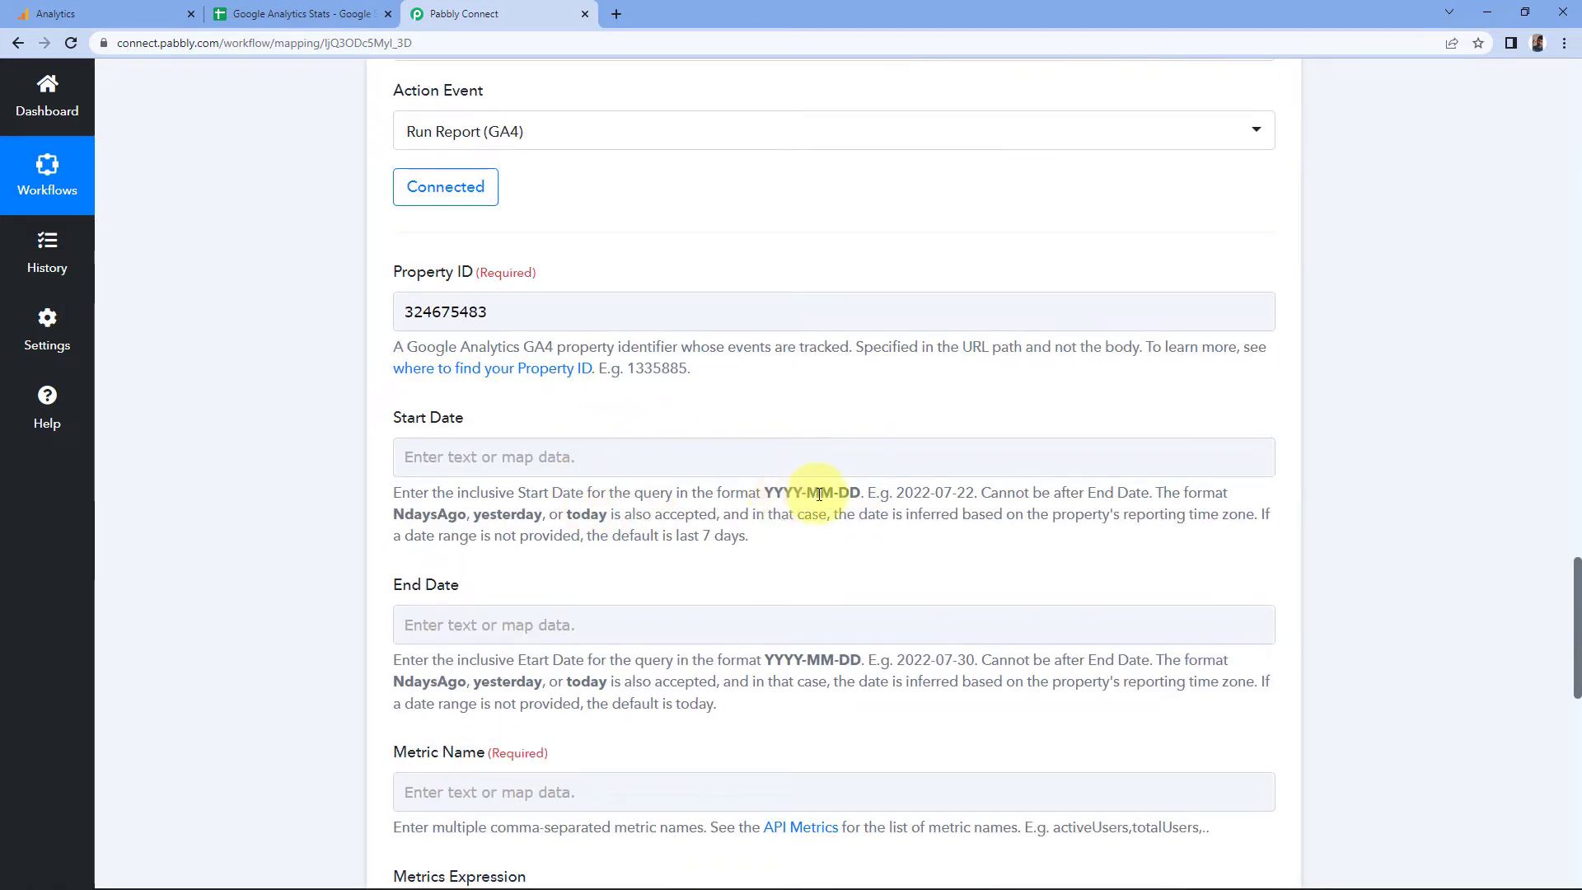
scroll(210, 536, "up", 9)
scroll(231, 539, "up", 5)
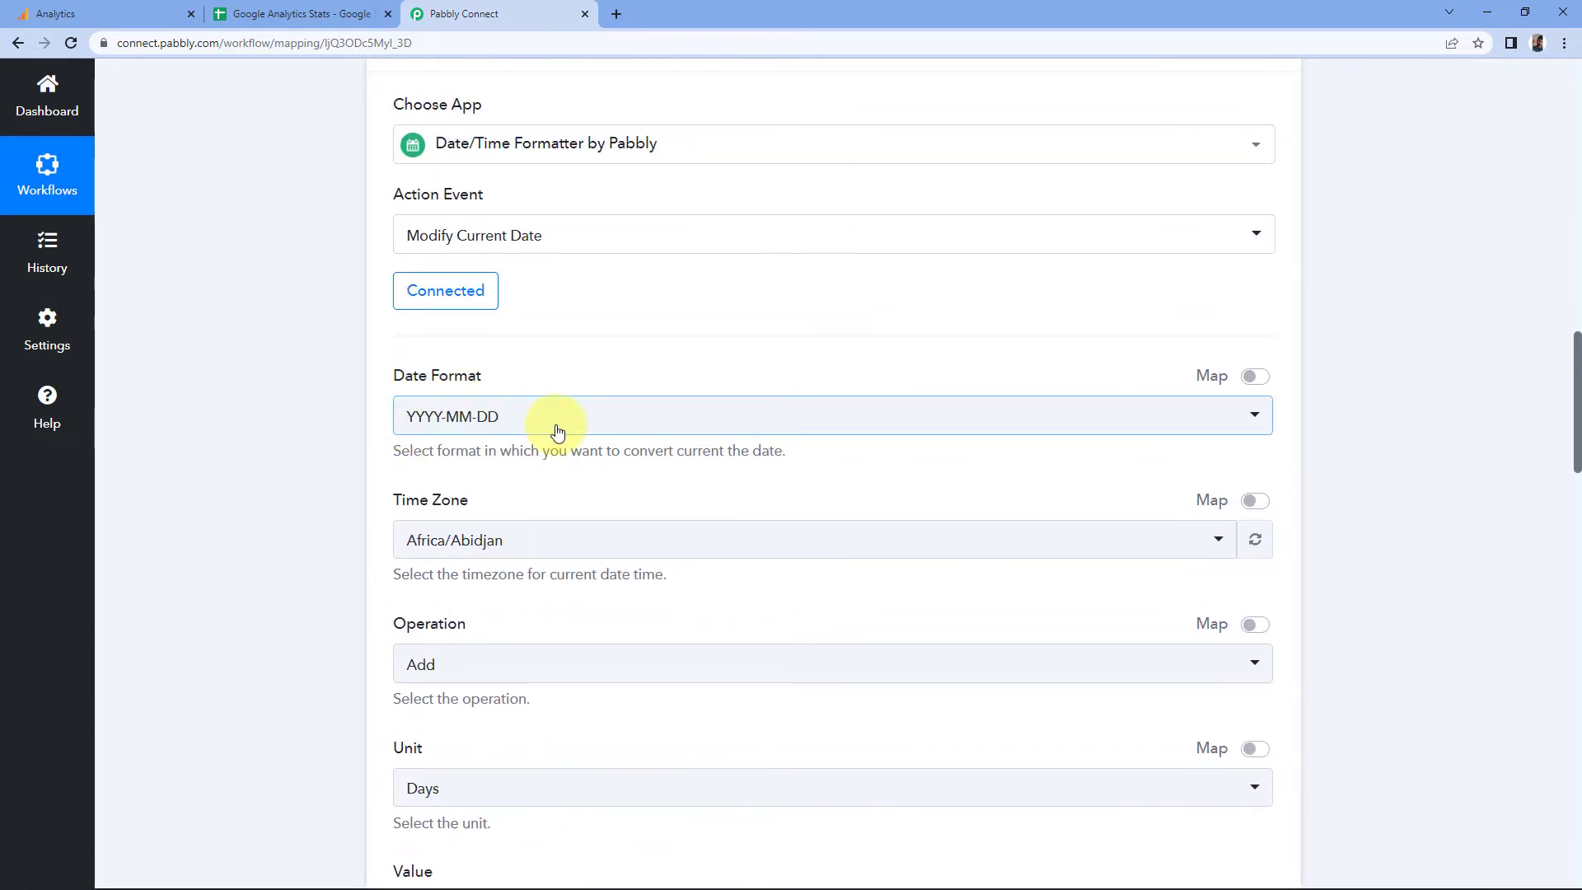
left_click(558, 431)
left_click(486, 513)
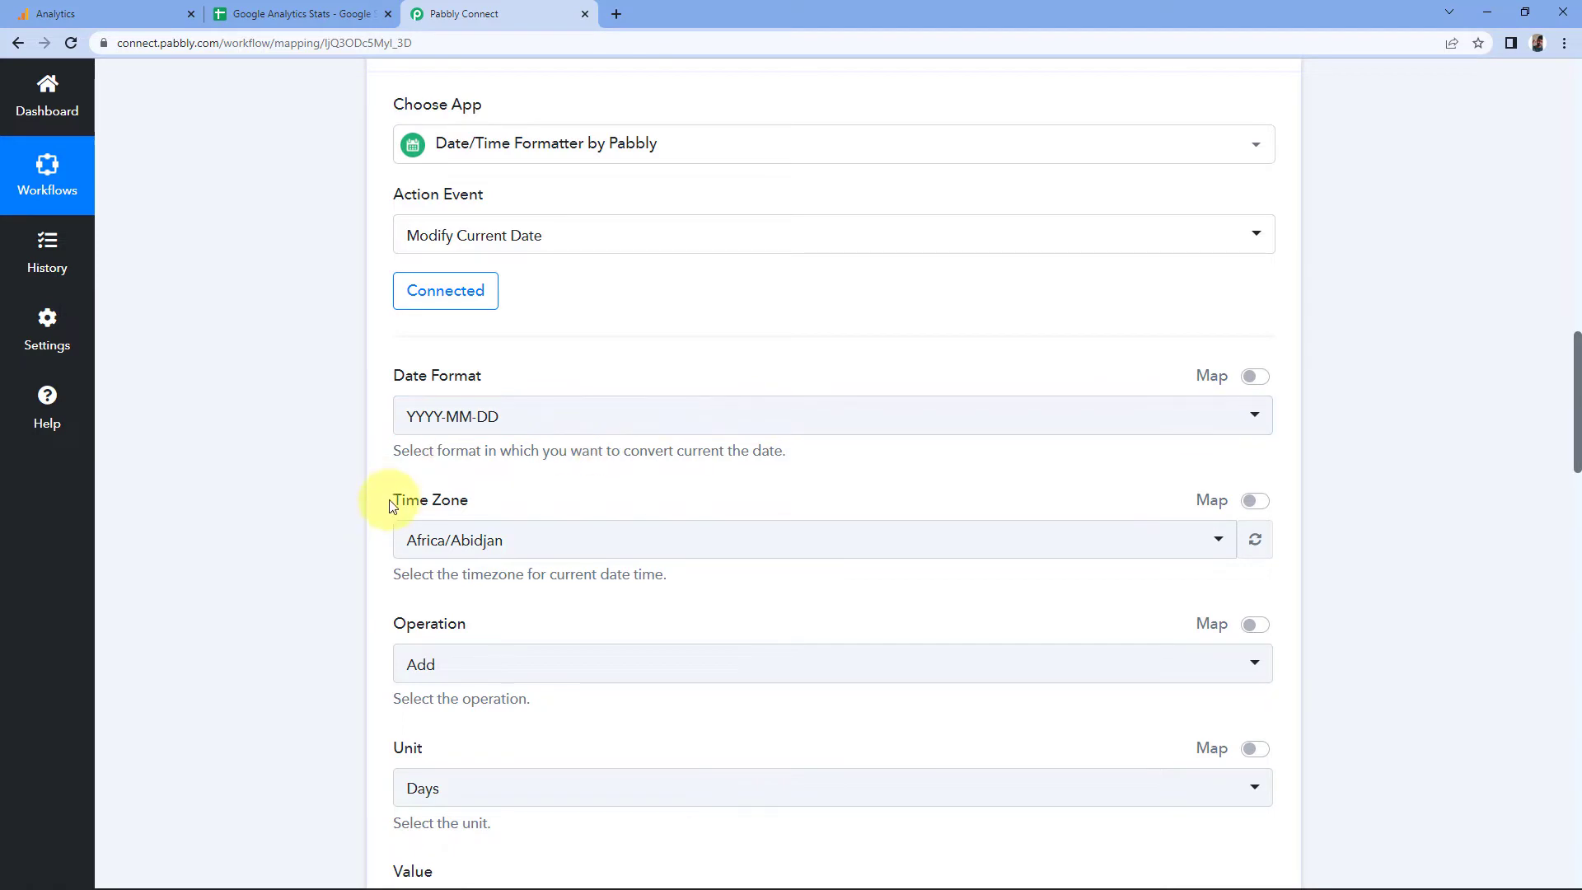
Step: Check the property's reporting time zone in Google Analytics and set the formatter's time zone to Asia/Kolkata in Pabbly Connect
left_click(534, 543)
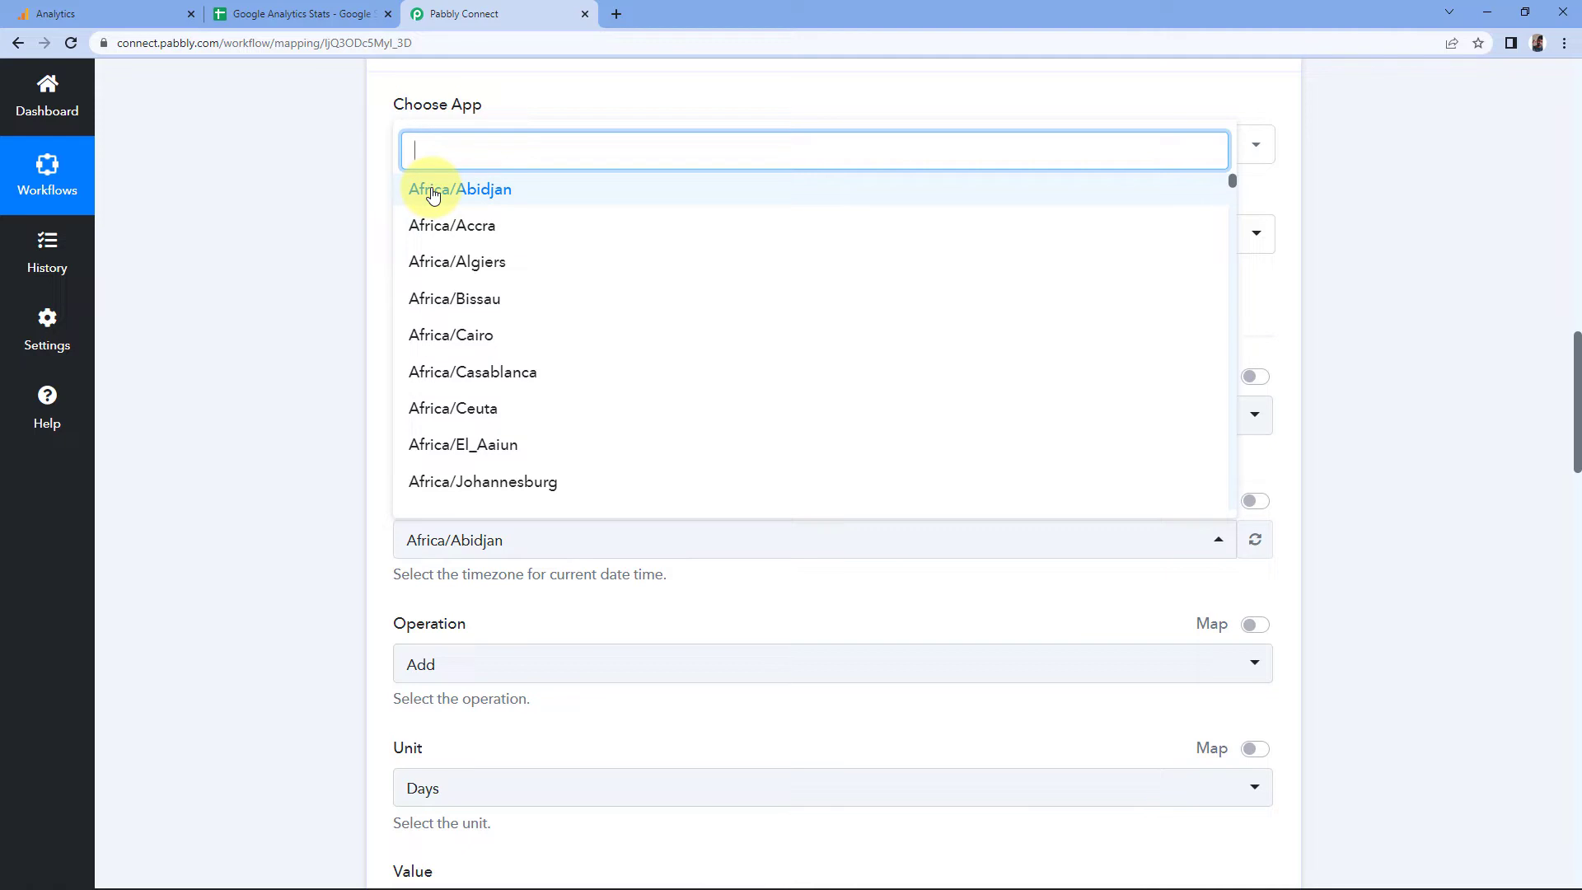
left_click(55, 14)
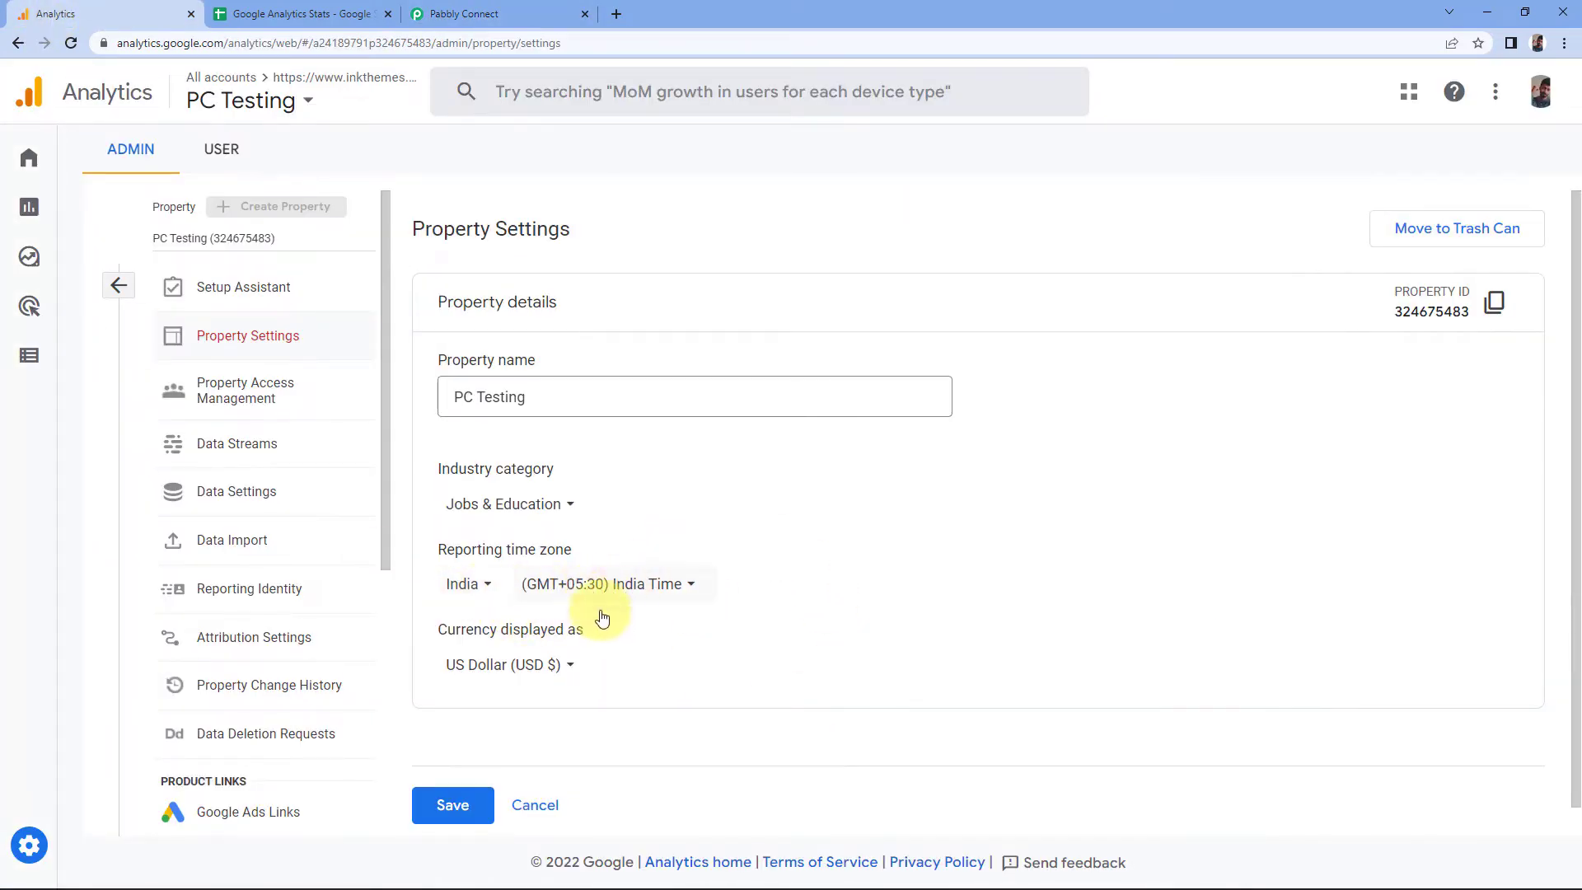
left_click(439, 12)
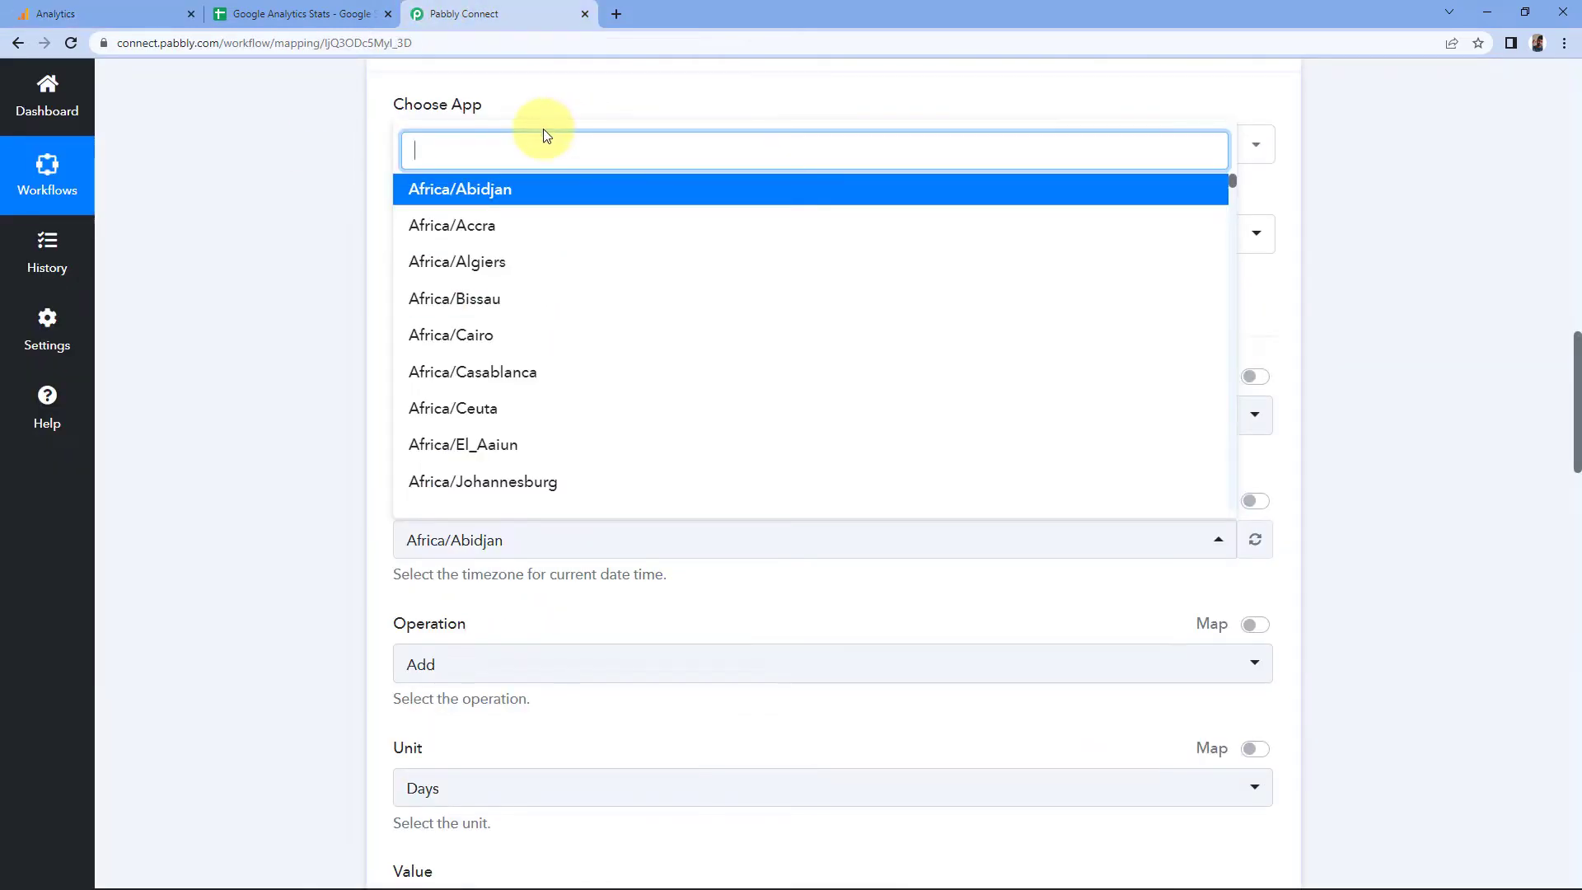
type("kol")
left_click(443, 453)
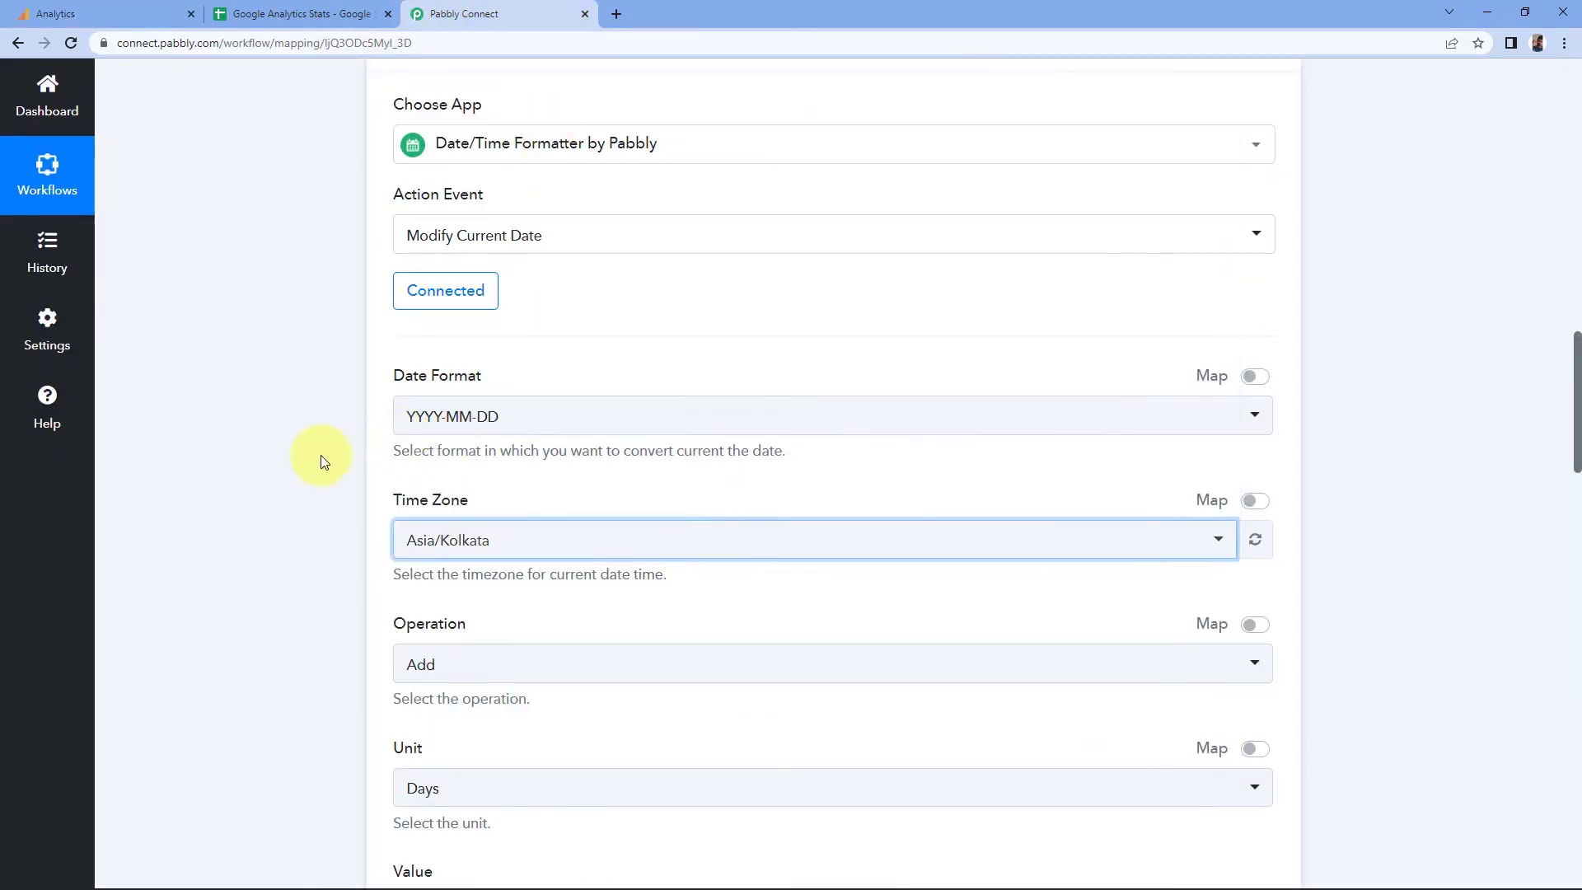
Step: Configure the date modification to subtract 15 days, with operation Subtract, unit Days and value 15
scroll(318, 456, "down", 1)
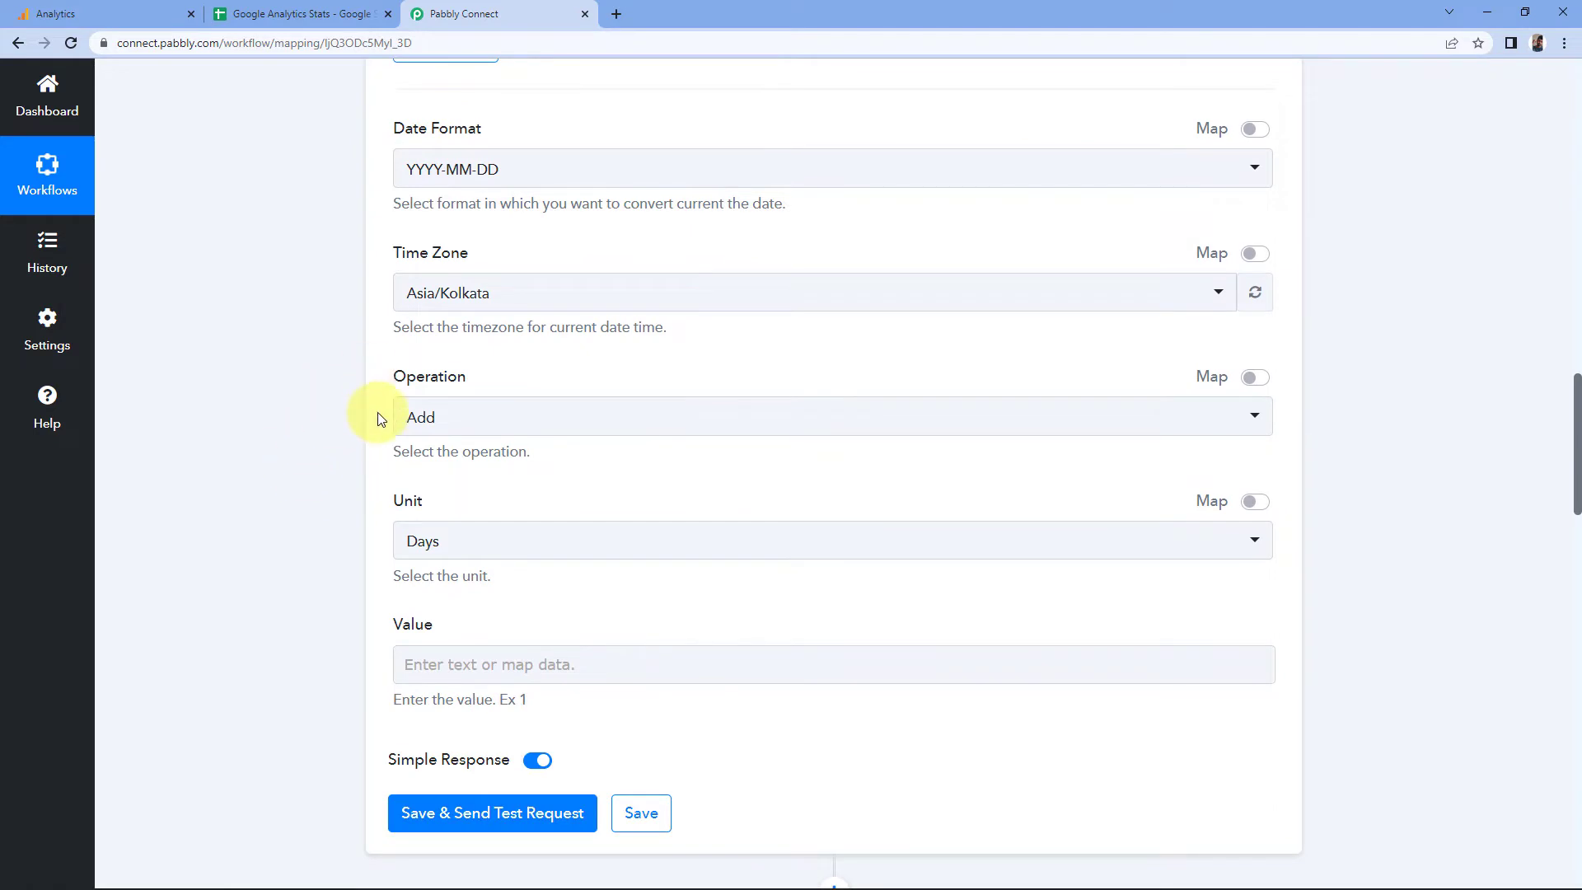
left_click(519, 430)
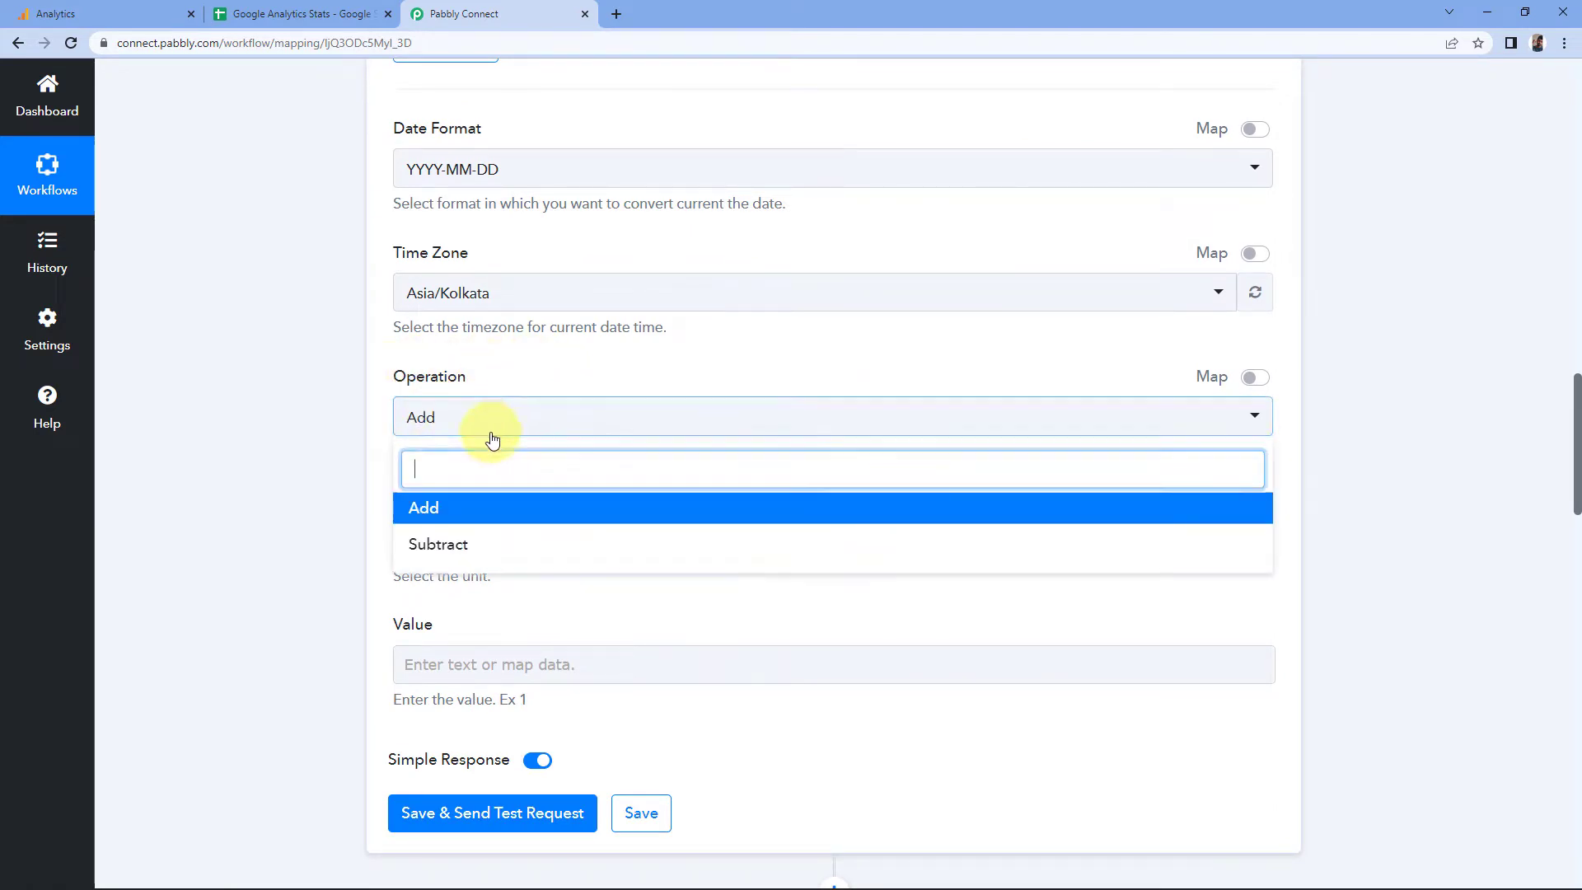
left_click(455, 559)
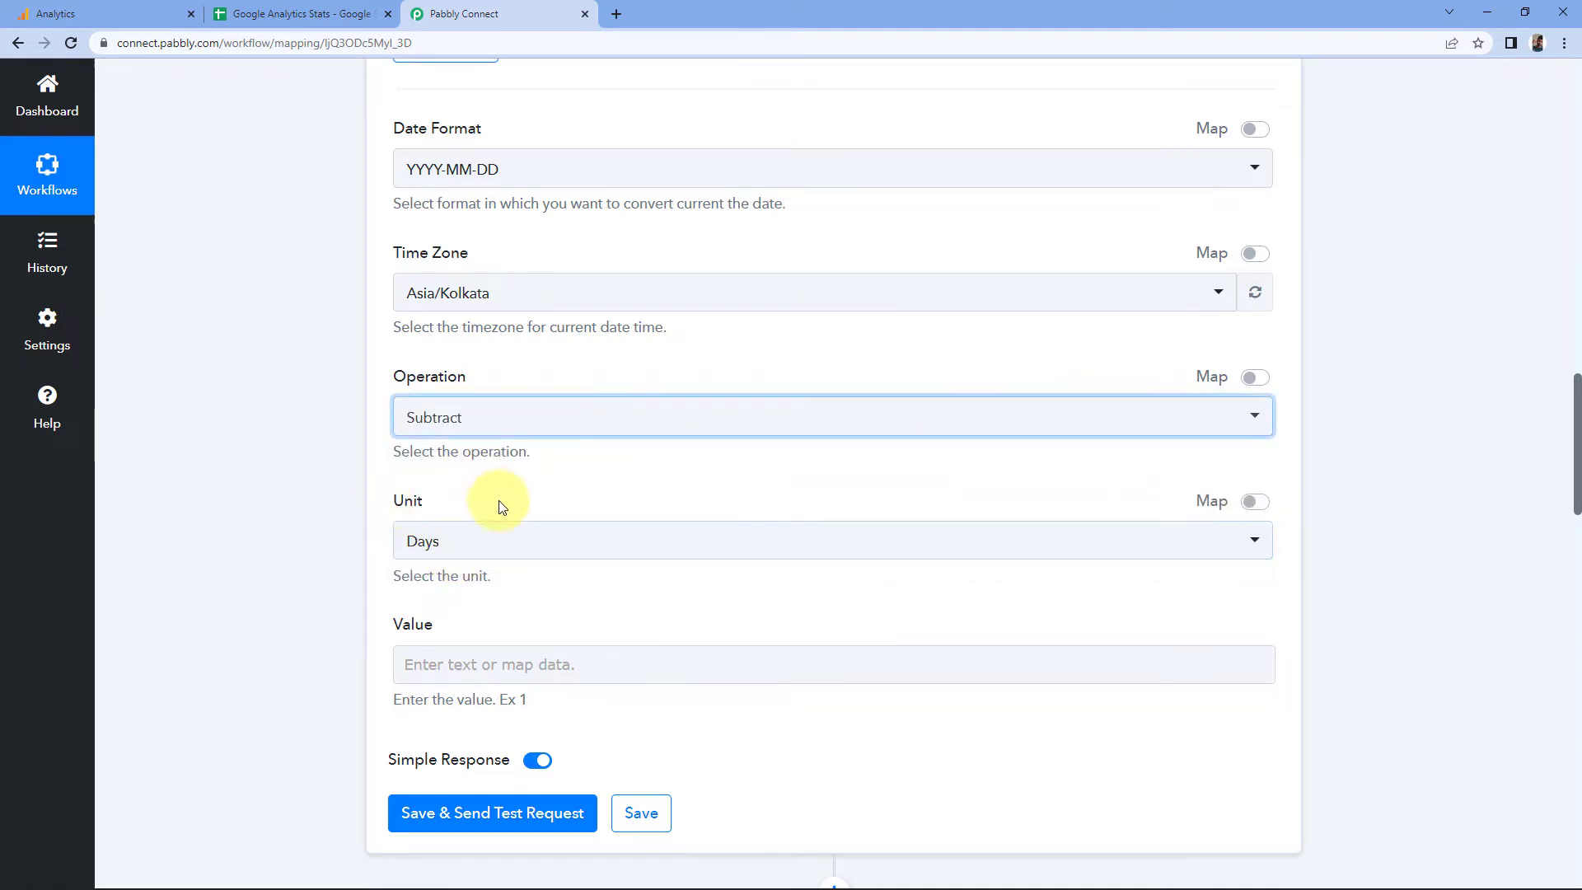
left_click(460, 548)
left_click(426, 635)
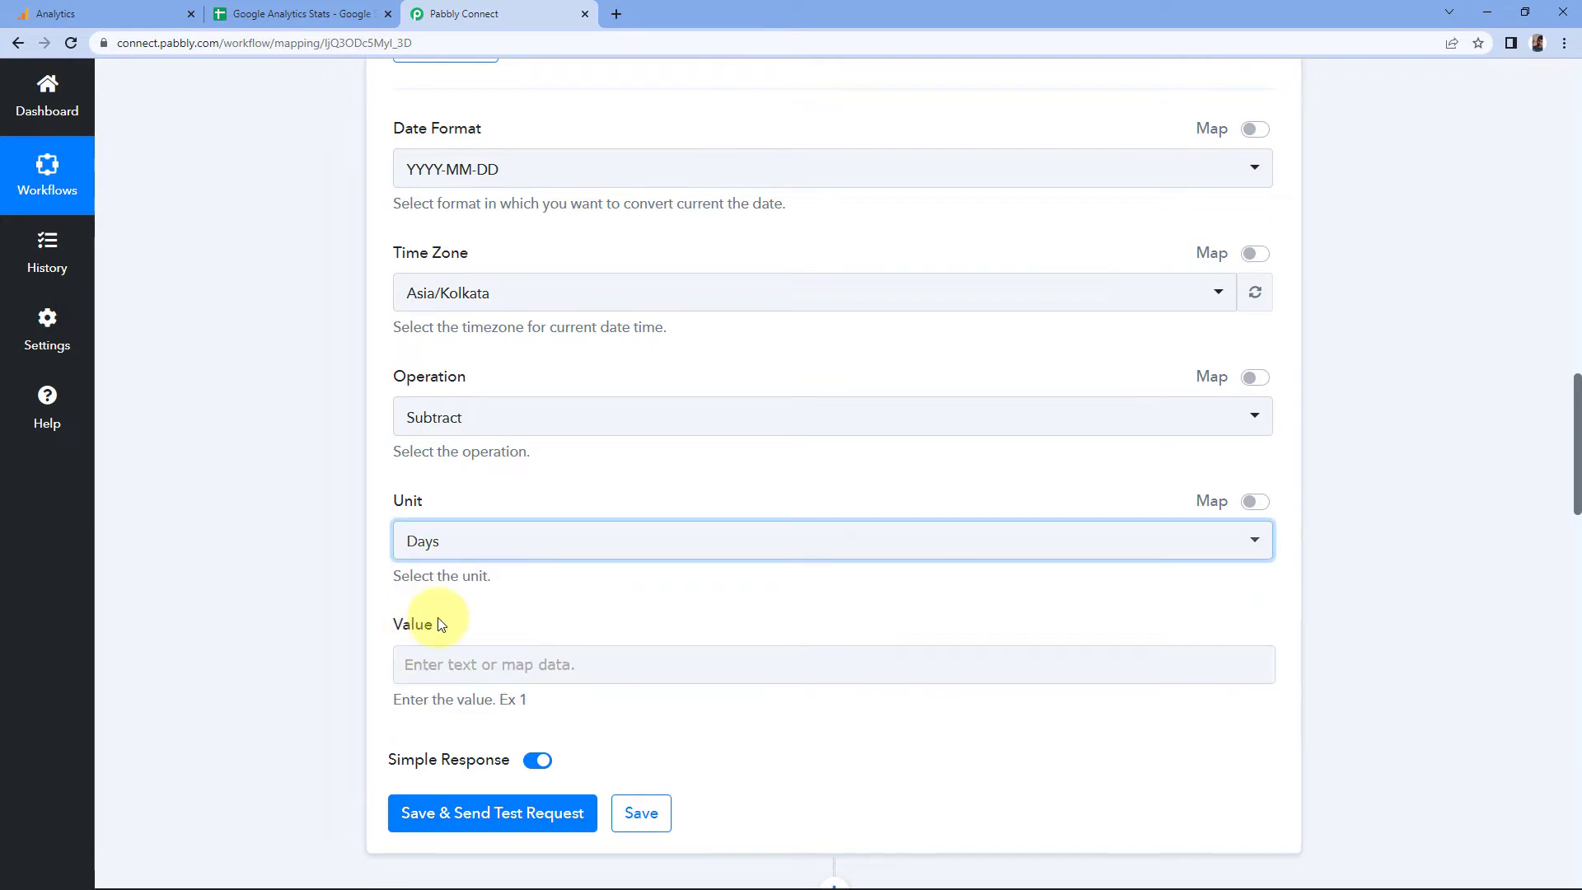
scroll(450, 609, "down", 1)
left_click(452, 581)
type("15")
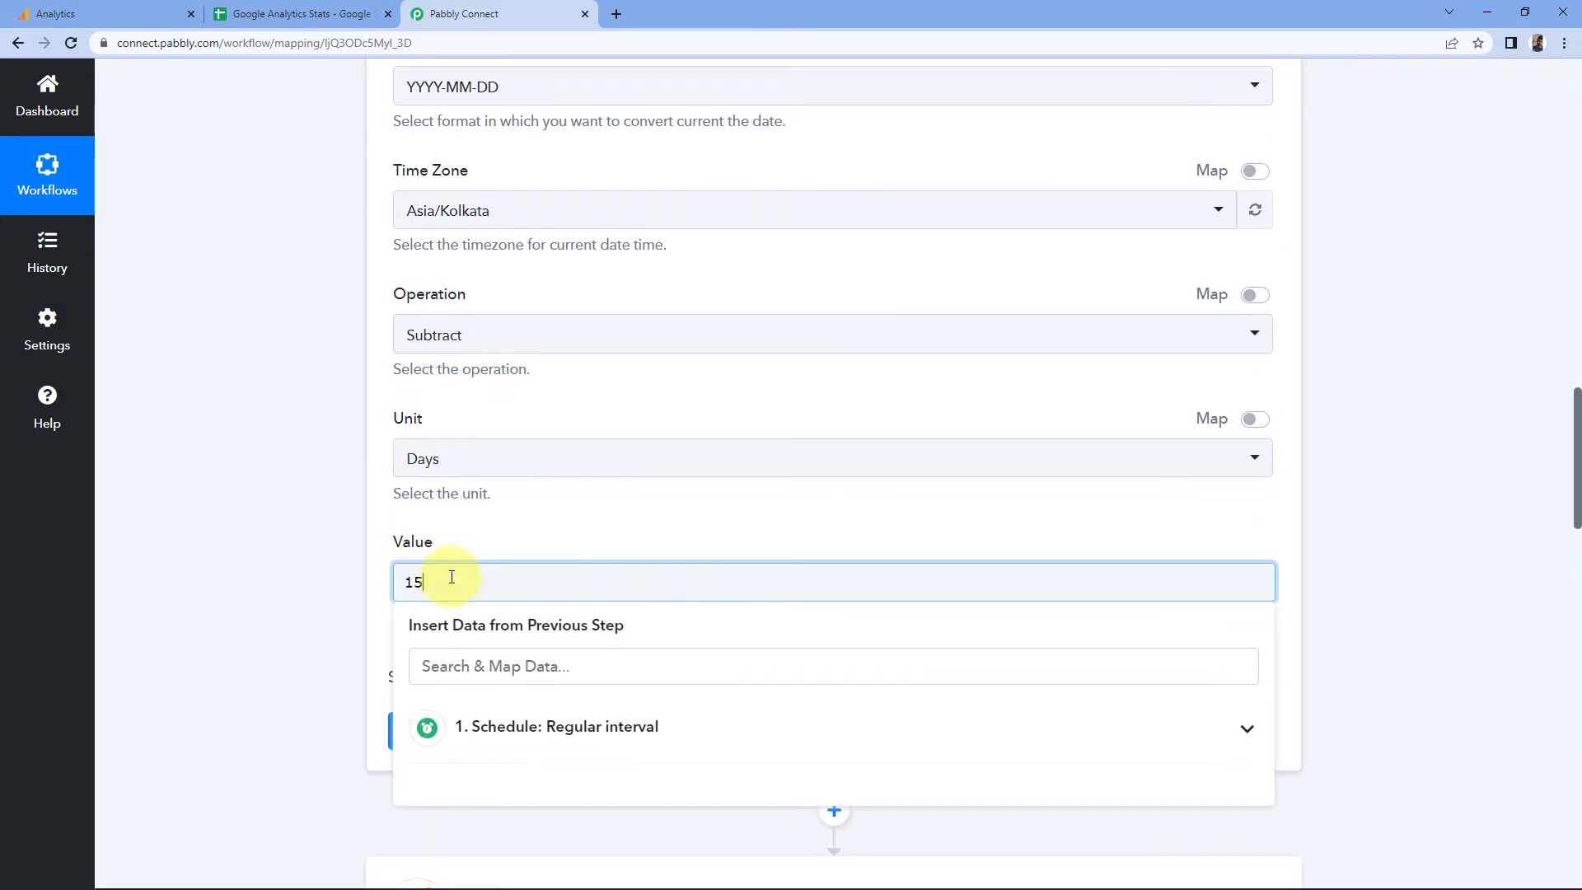
left_click(367, 528)
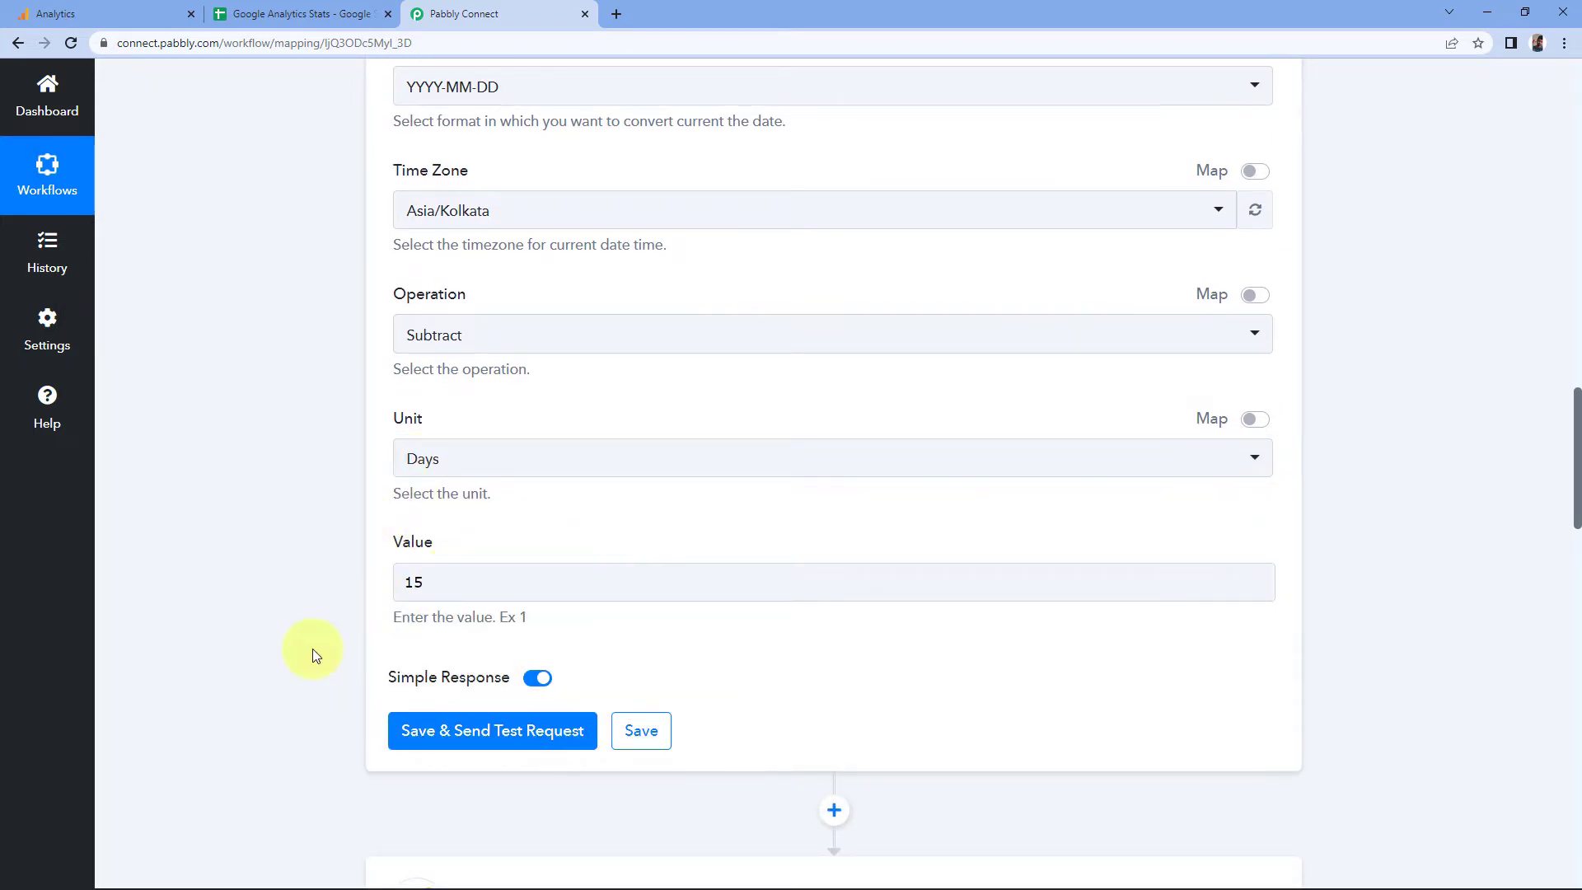
Step: Save the Modify Current Date step, send a test request and check the returned date
left_click(452, 733)
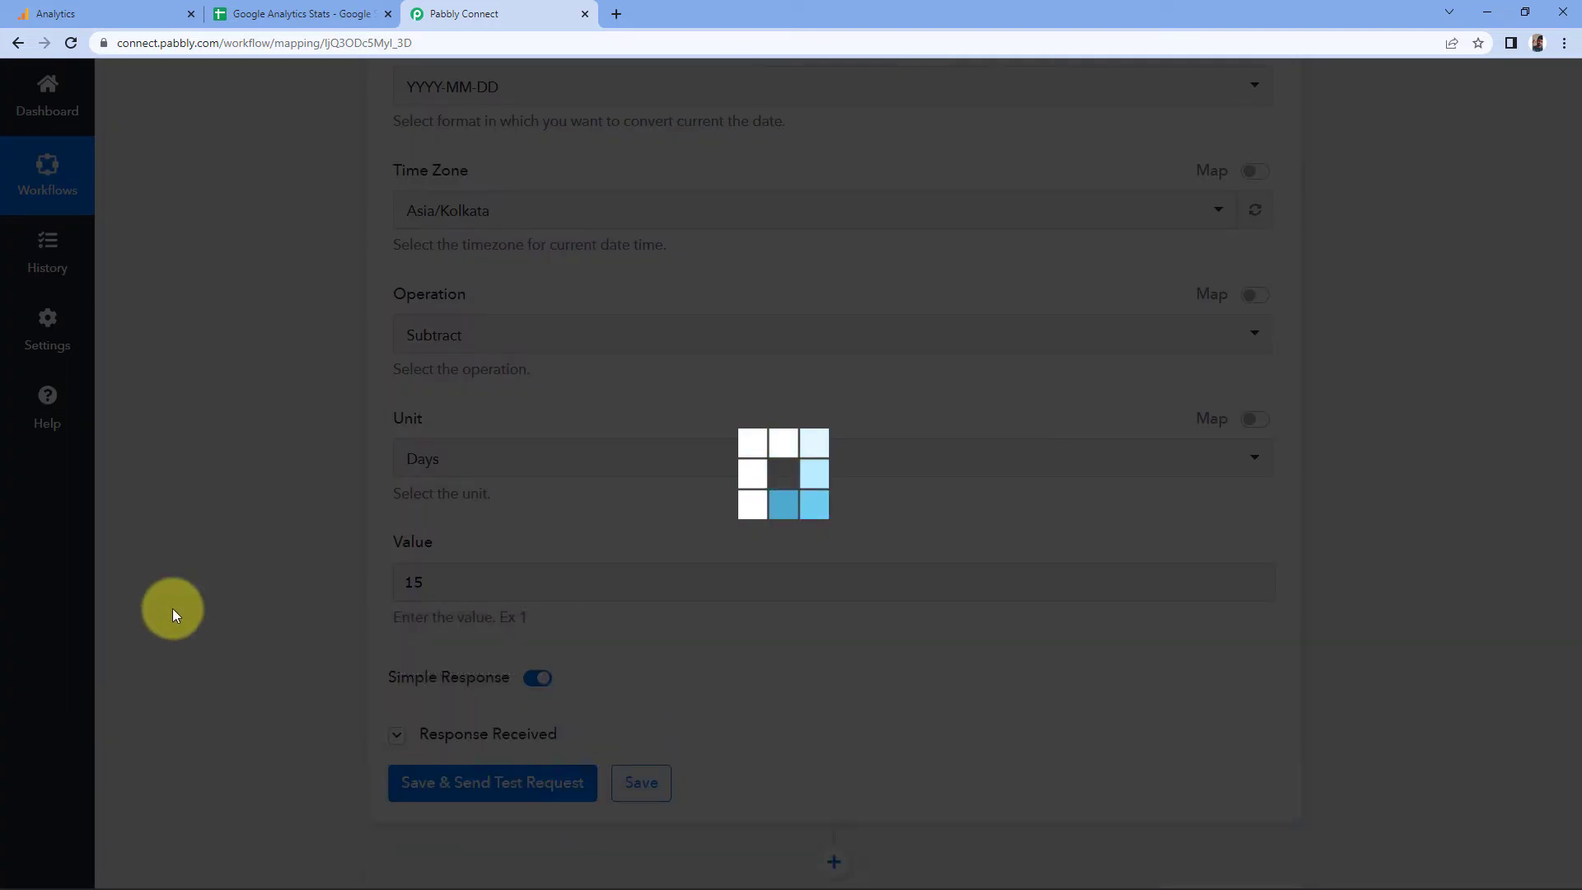
scroll(343, 633, "down", 3)
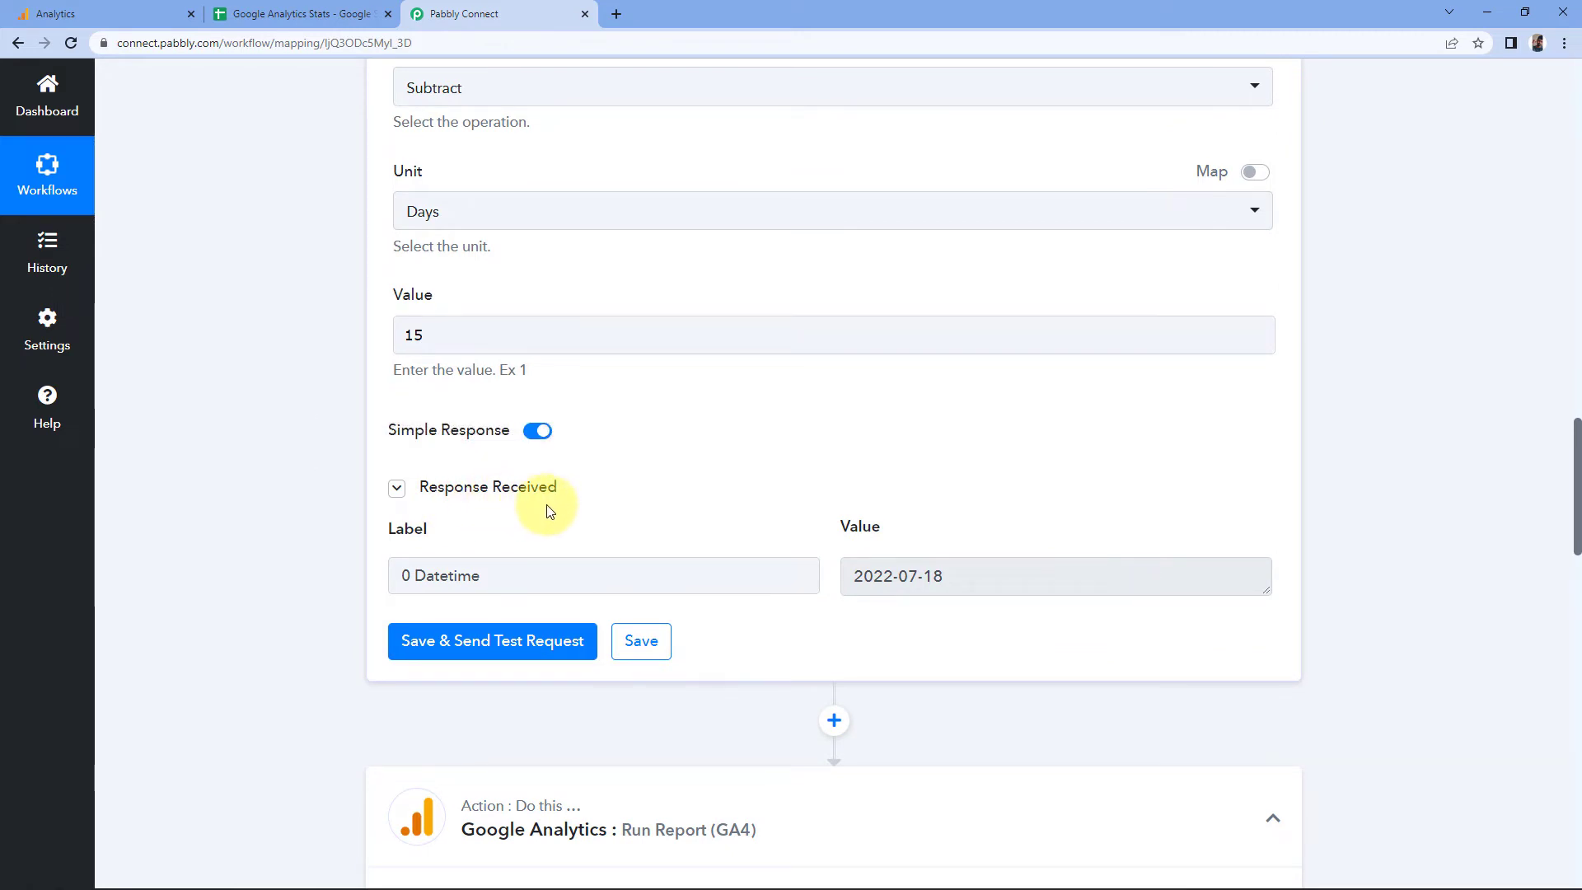
left_click_drag(963, 573, 837, 583)
left_click(816, 538)
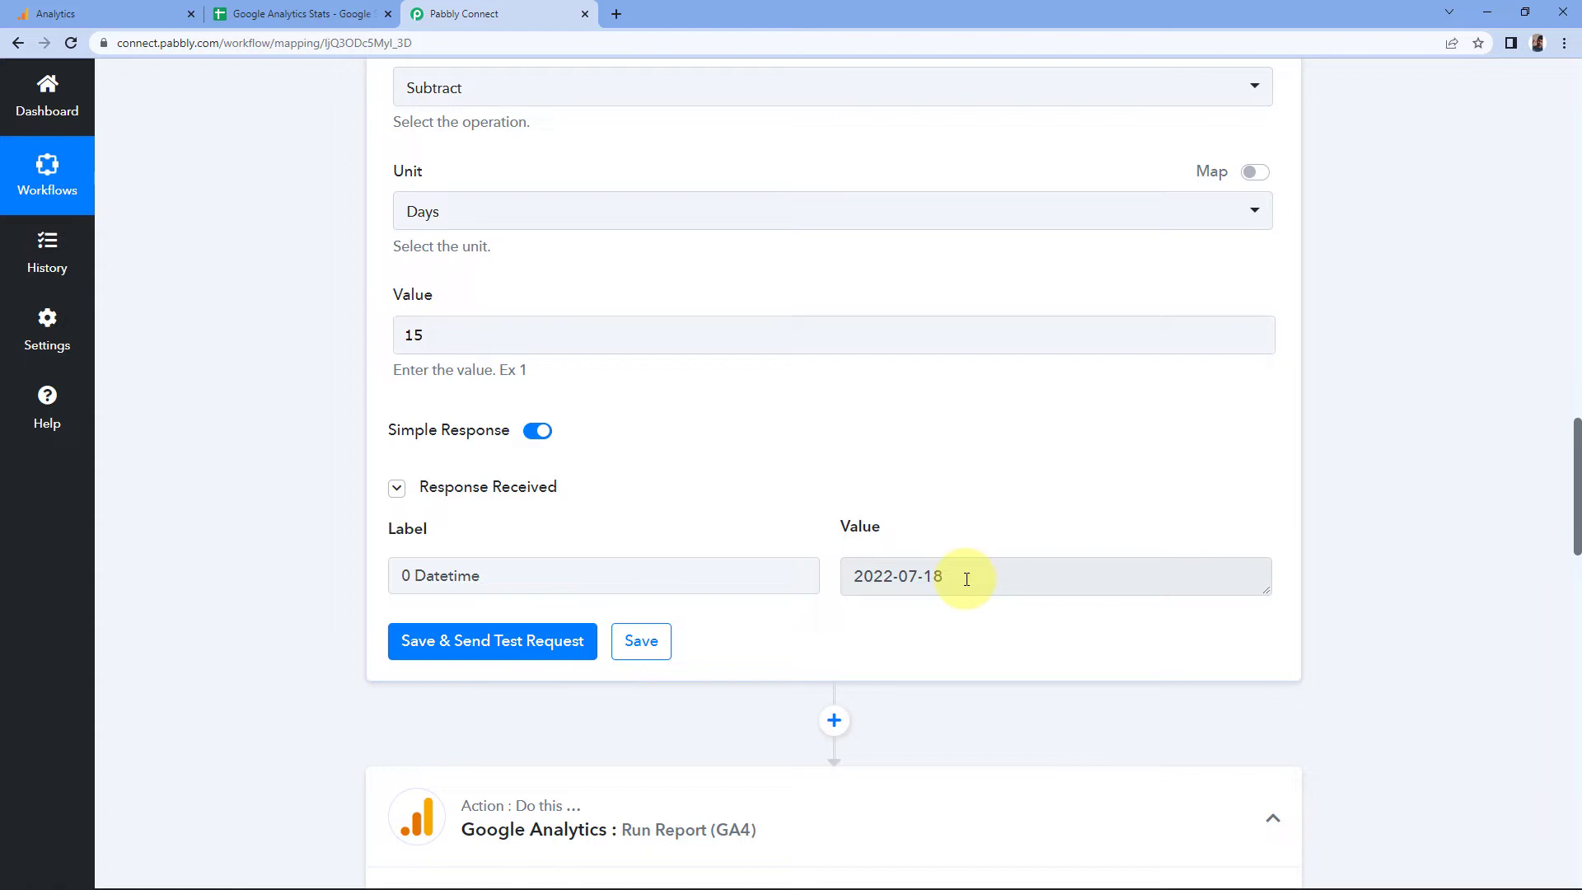
left_click_drag(966, 575, 837, 585)
left_click(809, 531)
Step: Insert a second Date/Time Formatter action step between the Modify Current Date step and Google Analytics
scroll(808, 487, "down", 1)
left_click(833, 638)
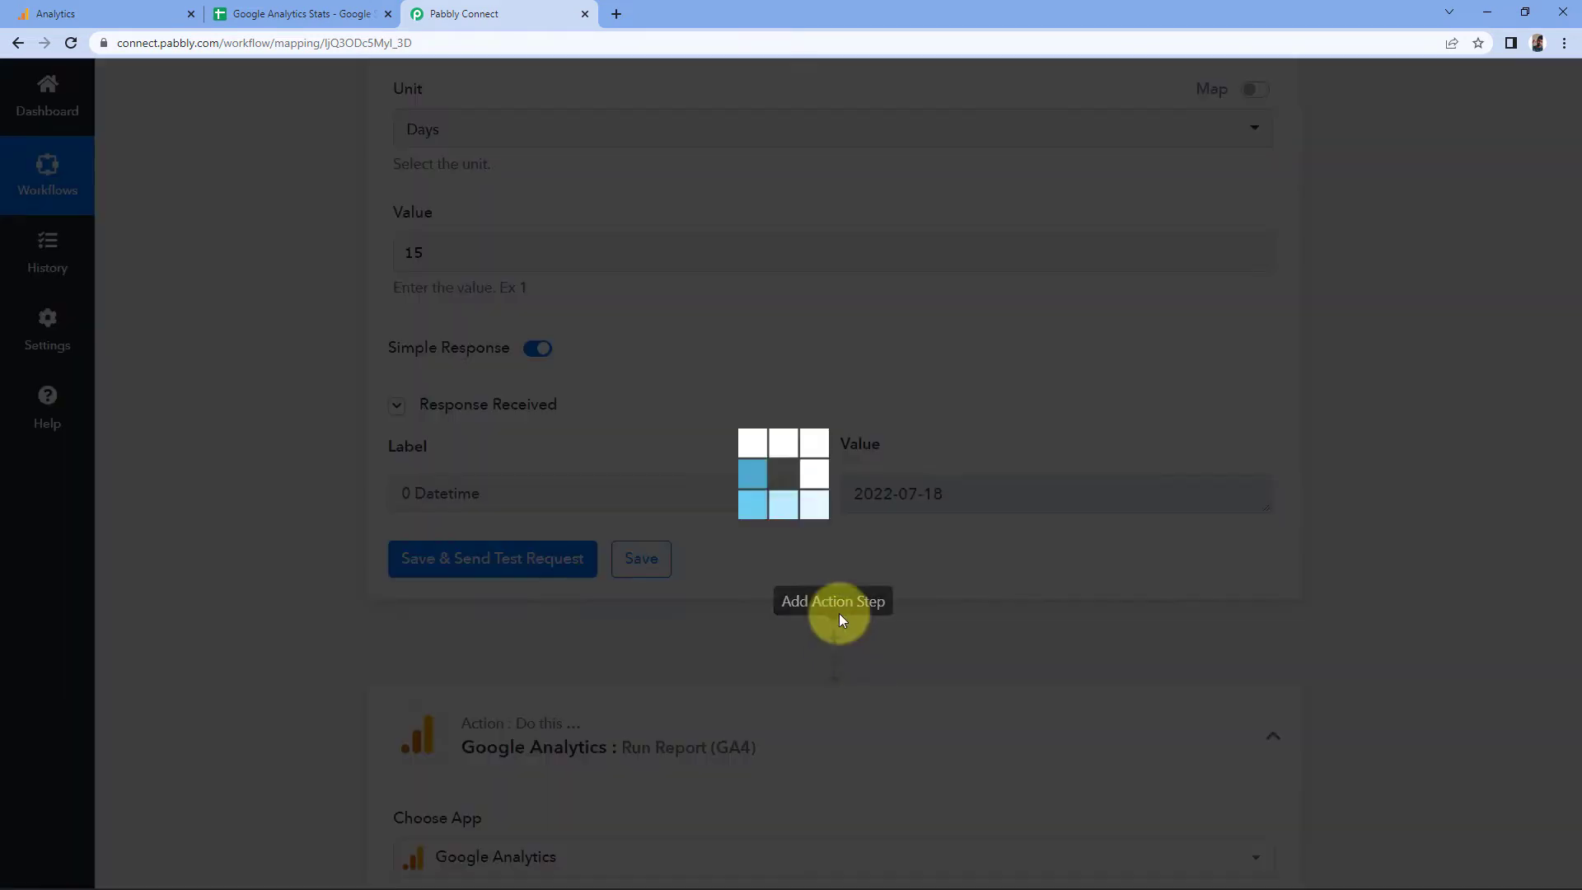
scroll(367, 639, "down", 6)
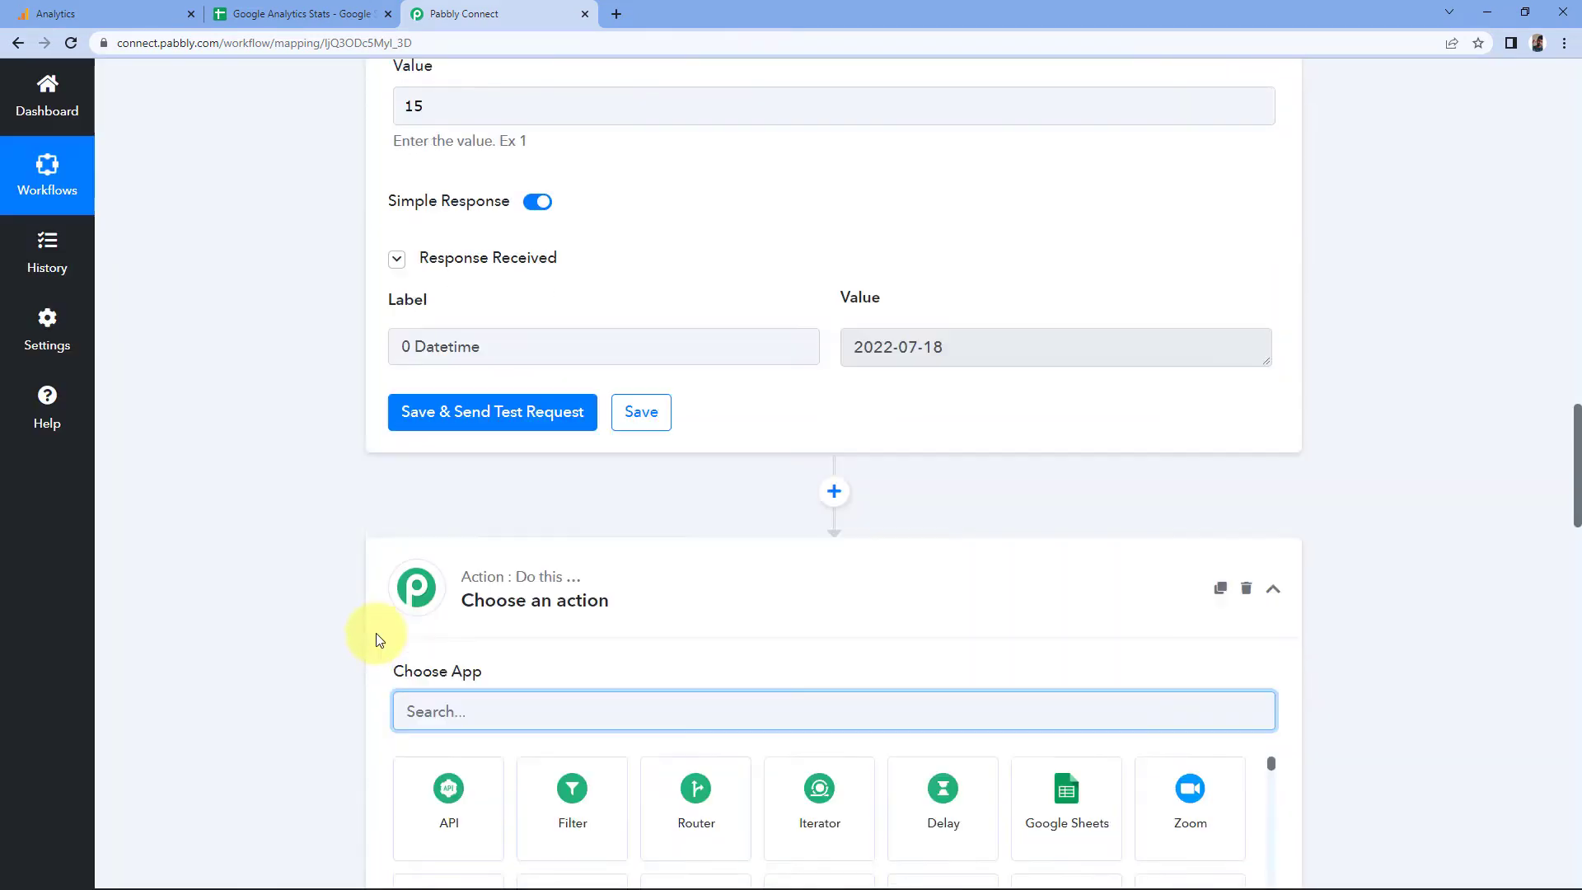
type("Date")
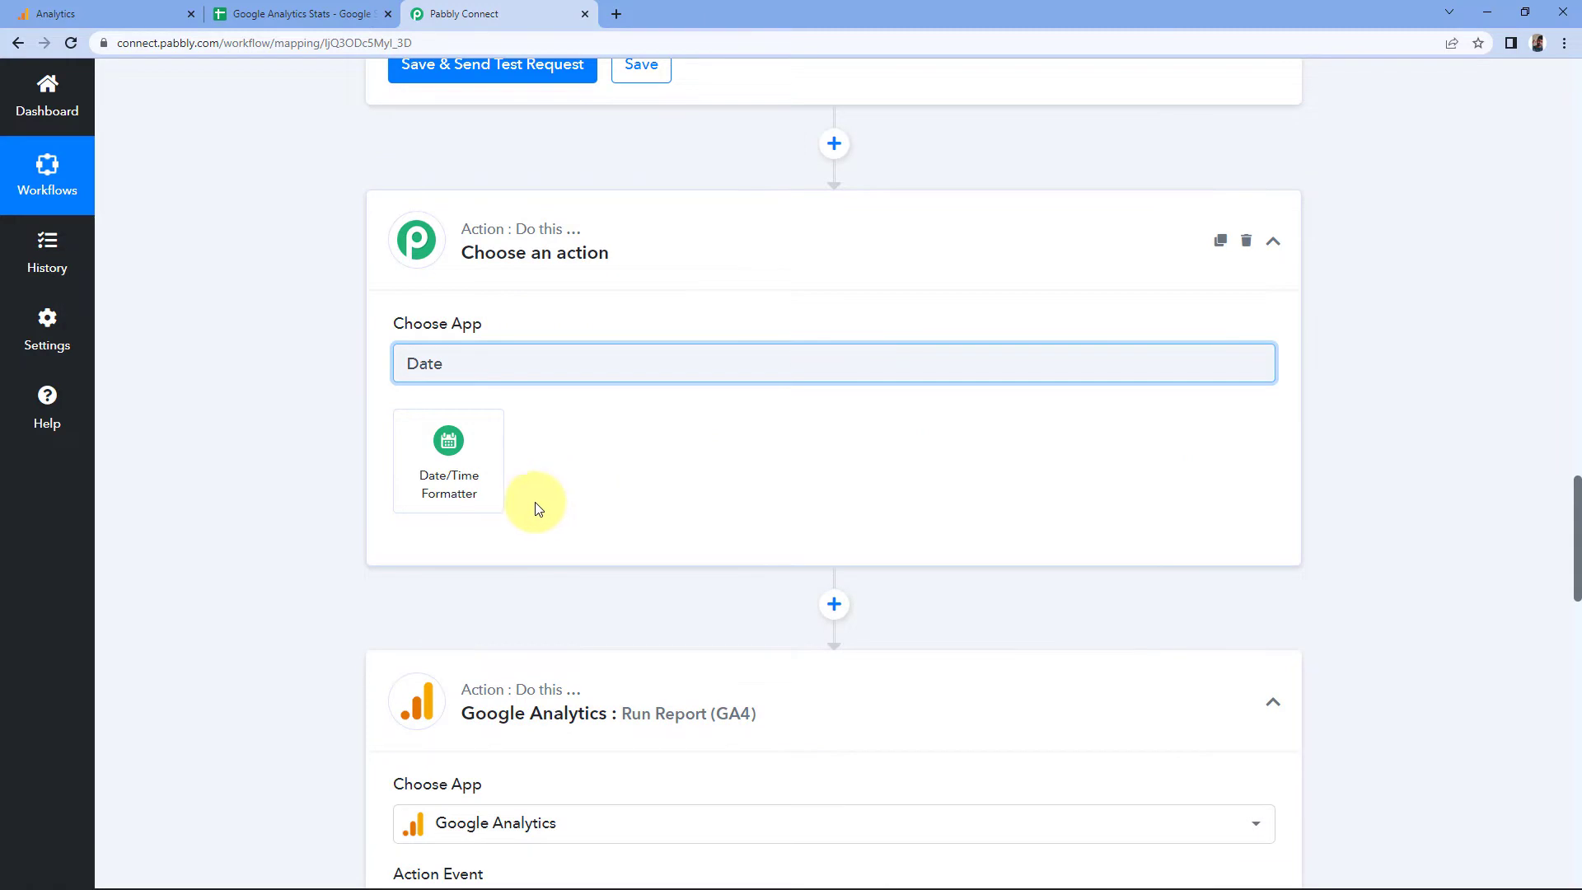
left_click(469, 478)
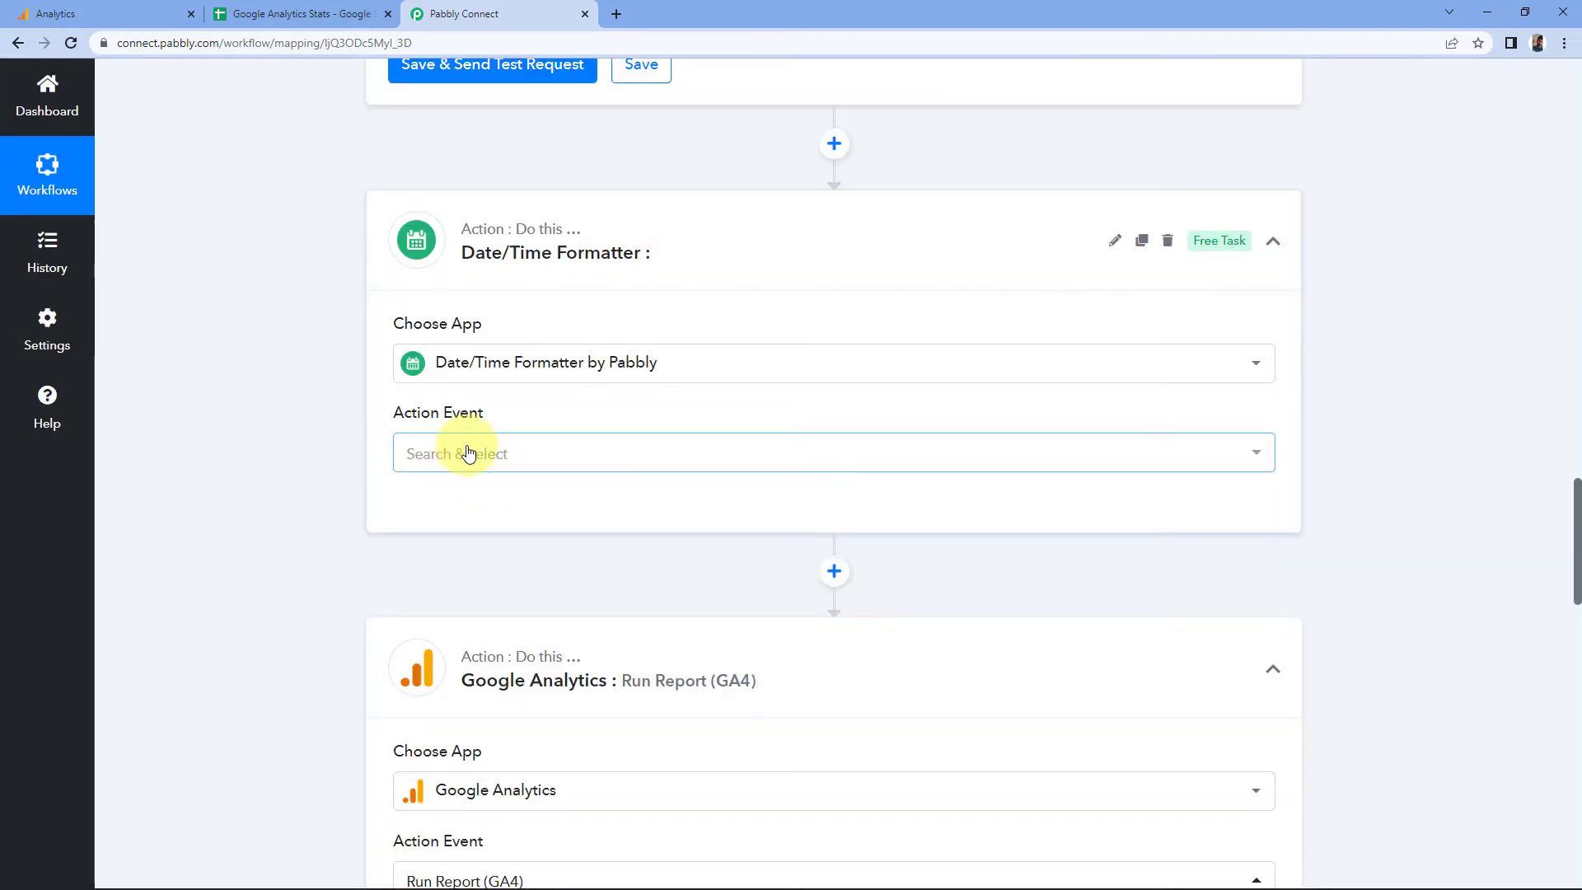
Step: Set the second date formatter's action event to Current Date and connect it
left_click(444, 459)
scroll(543, 789, "down", 1)
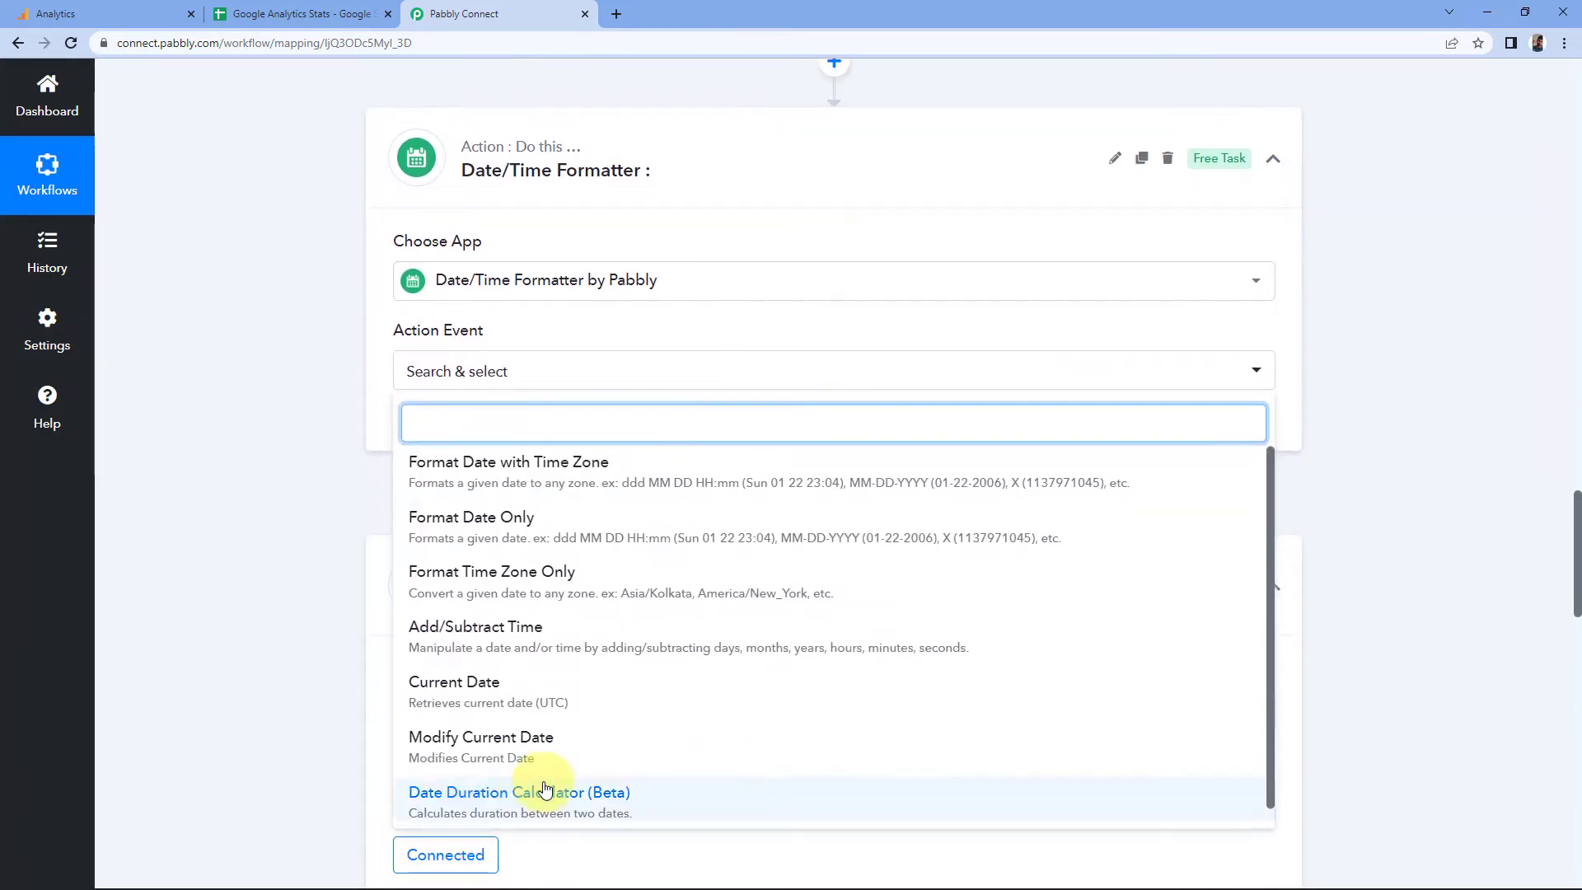
left_click(556, 700)
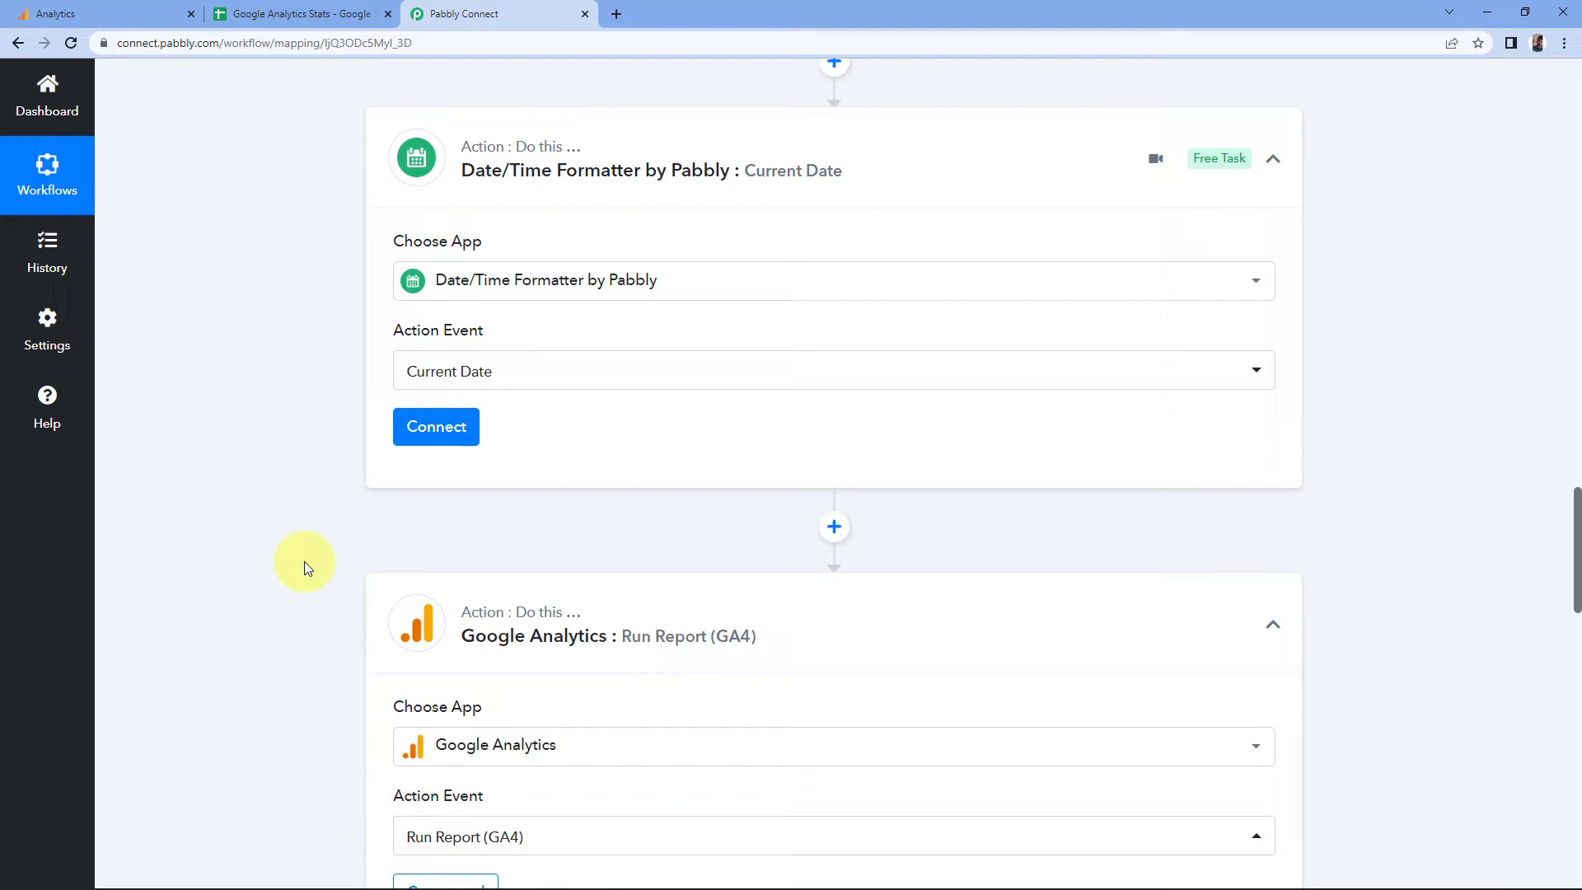
left_click(414, 435)
scroll(387, 478, "down", 1)
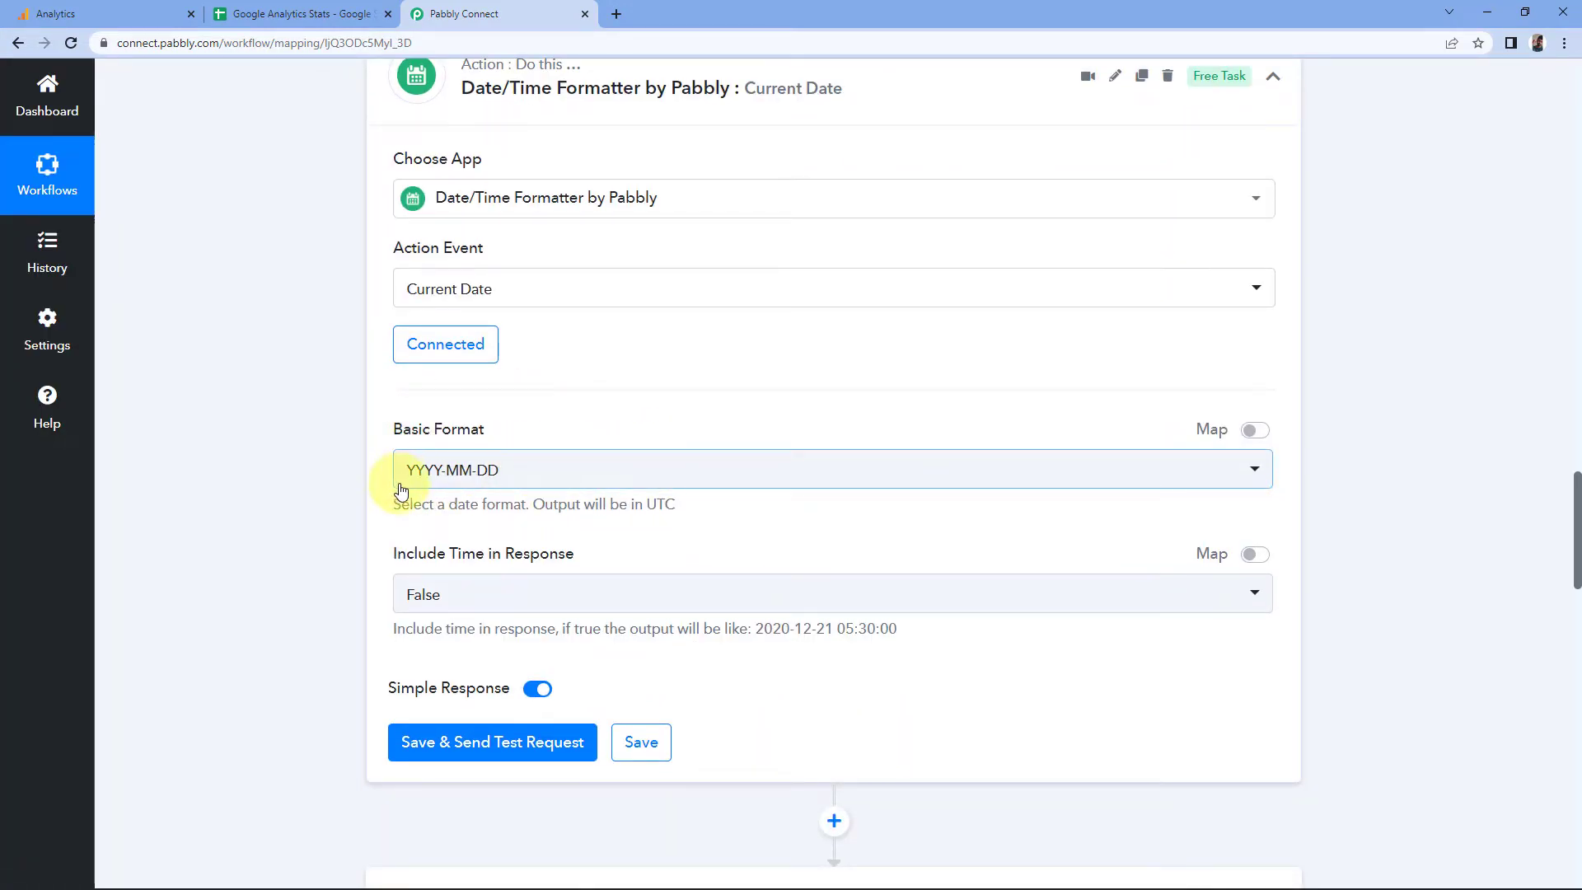
Step: Keep the YYYY-MM-DD format with time in response set to False, and send a test request for the Current Date step
scroll(387, 511, "down", 1)
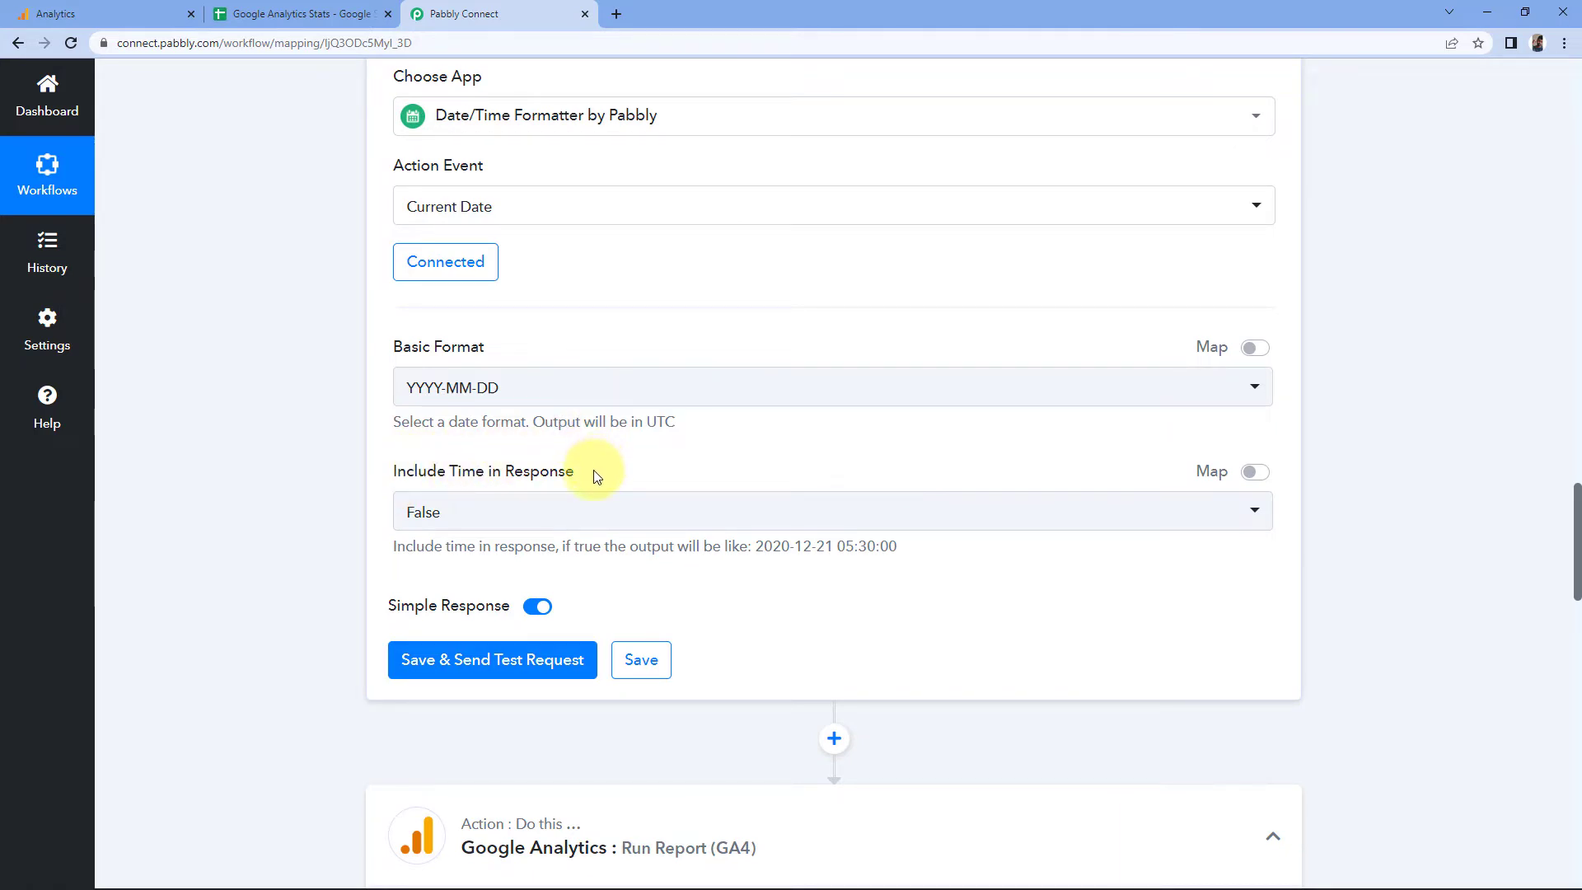
left_click(574, 515)
left_click(567, 512)
left_click(459, 659)
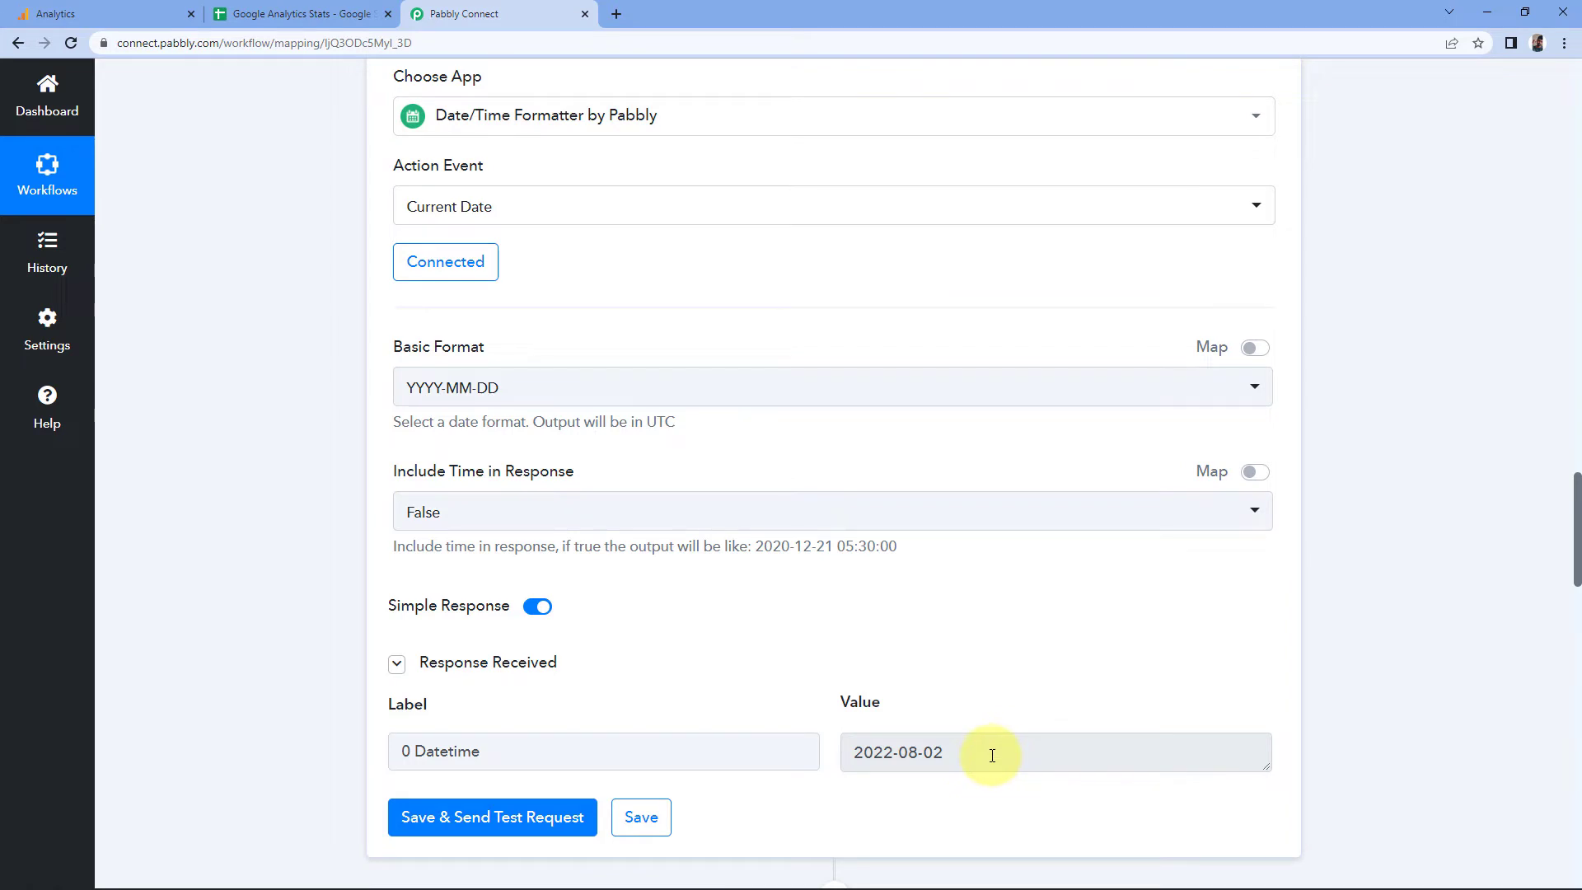
left_click_drag(992, 756, 848, 752)
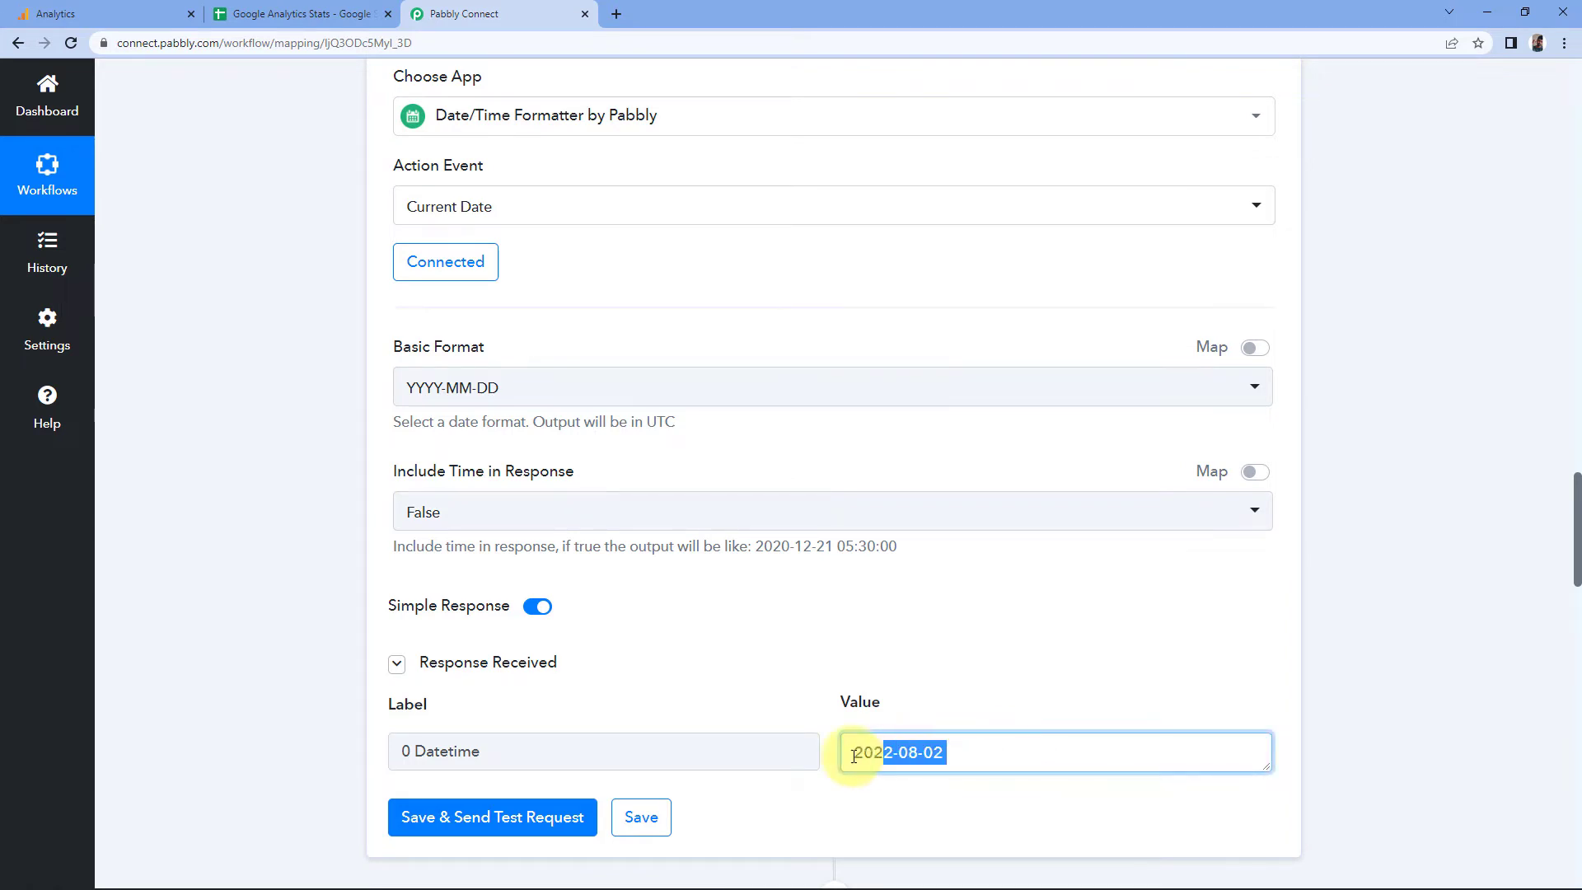
left_click(803, 713)
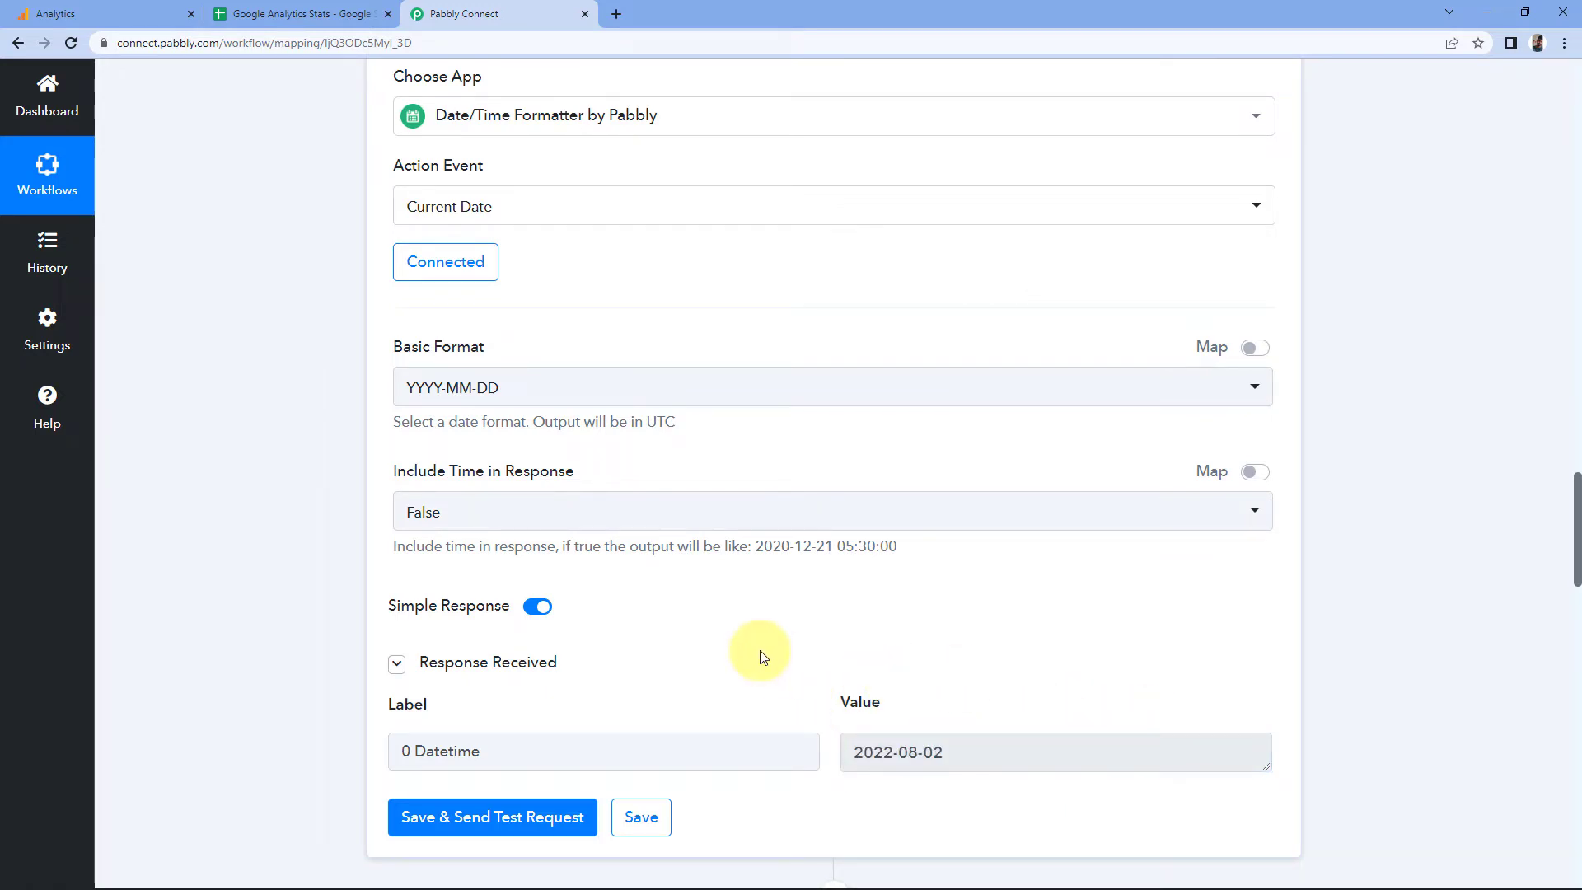
Step: Save the existing Google Analytics #10 connection for the Run Report (GA4) step
scroll(760, 650, "down", 1)
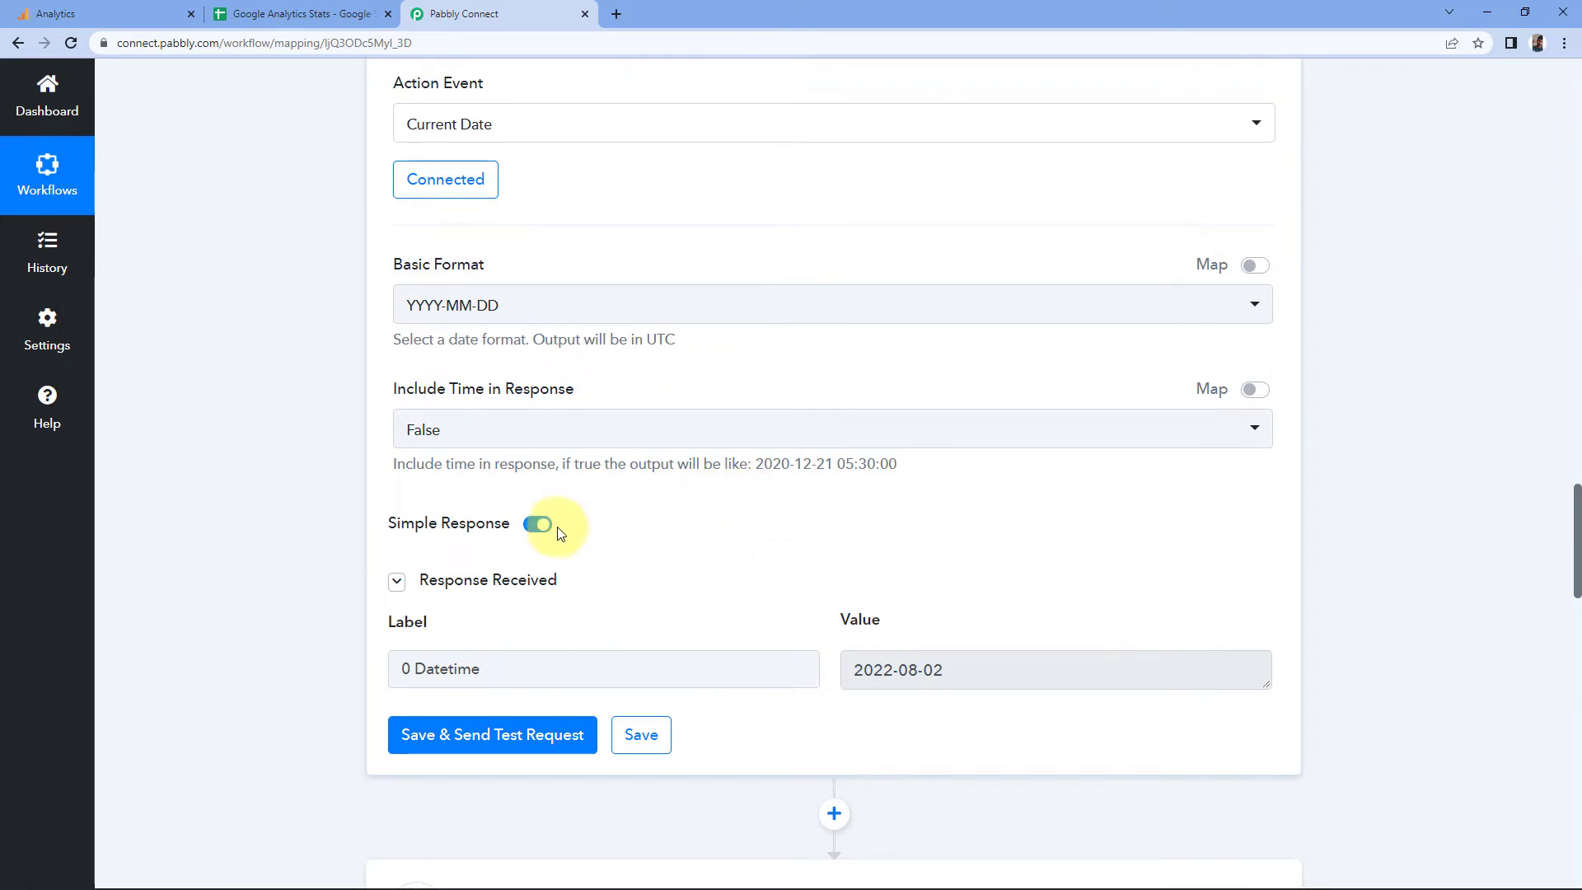
scroll(219, 522, "down", 4)
scroll(222, 520, "down", 1)
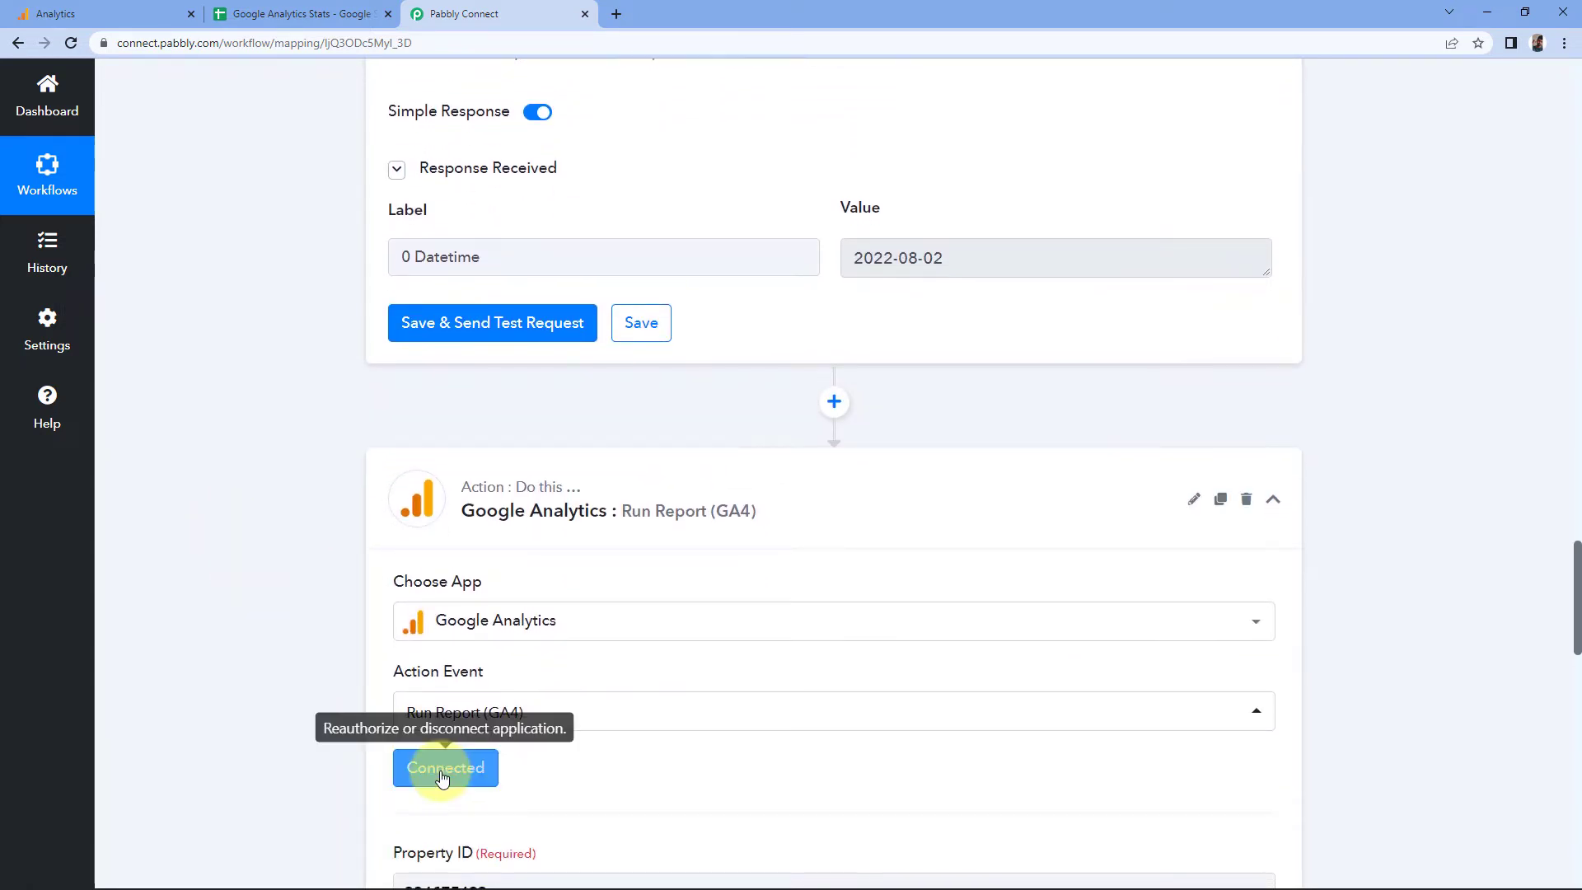
left_click(444, 764)
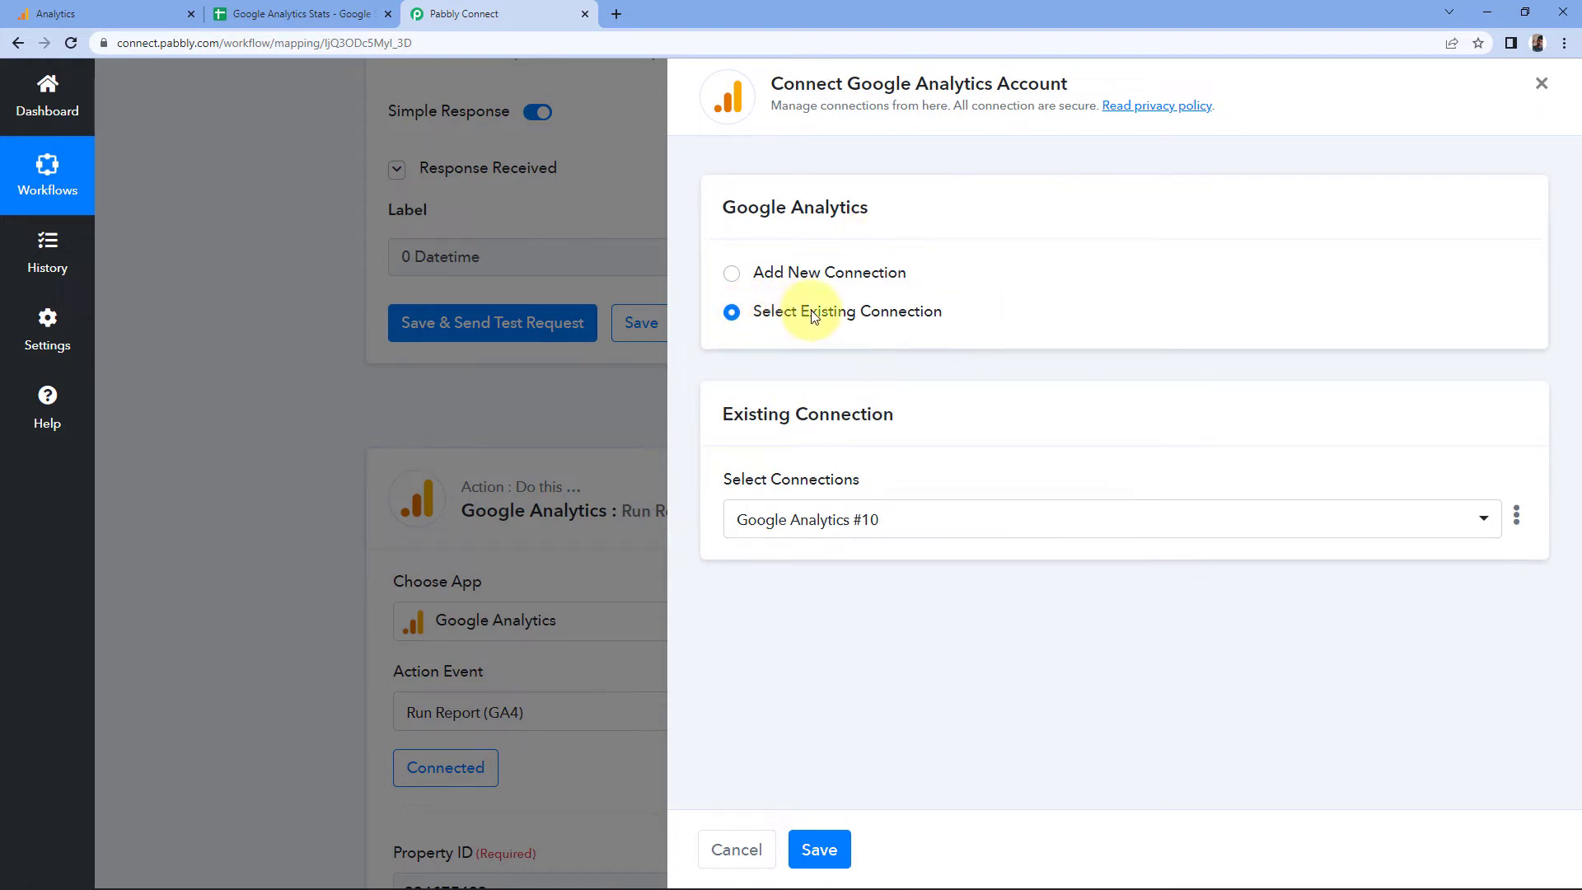
left_click(817, 849)
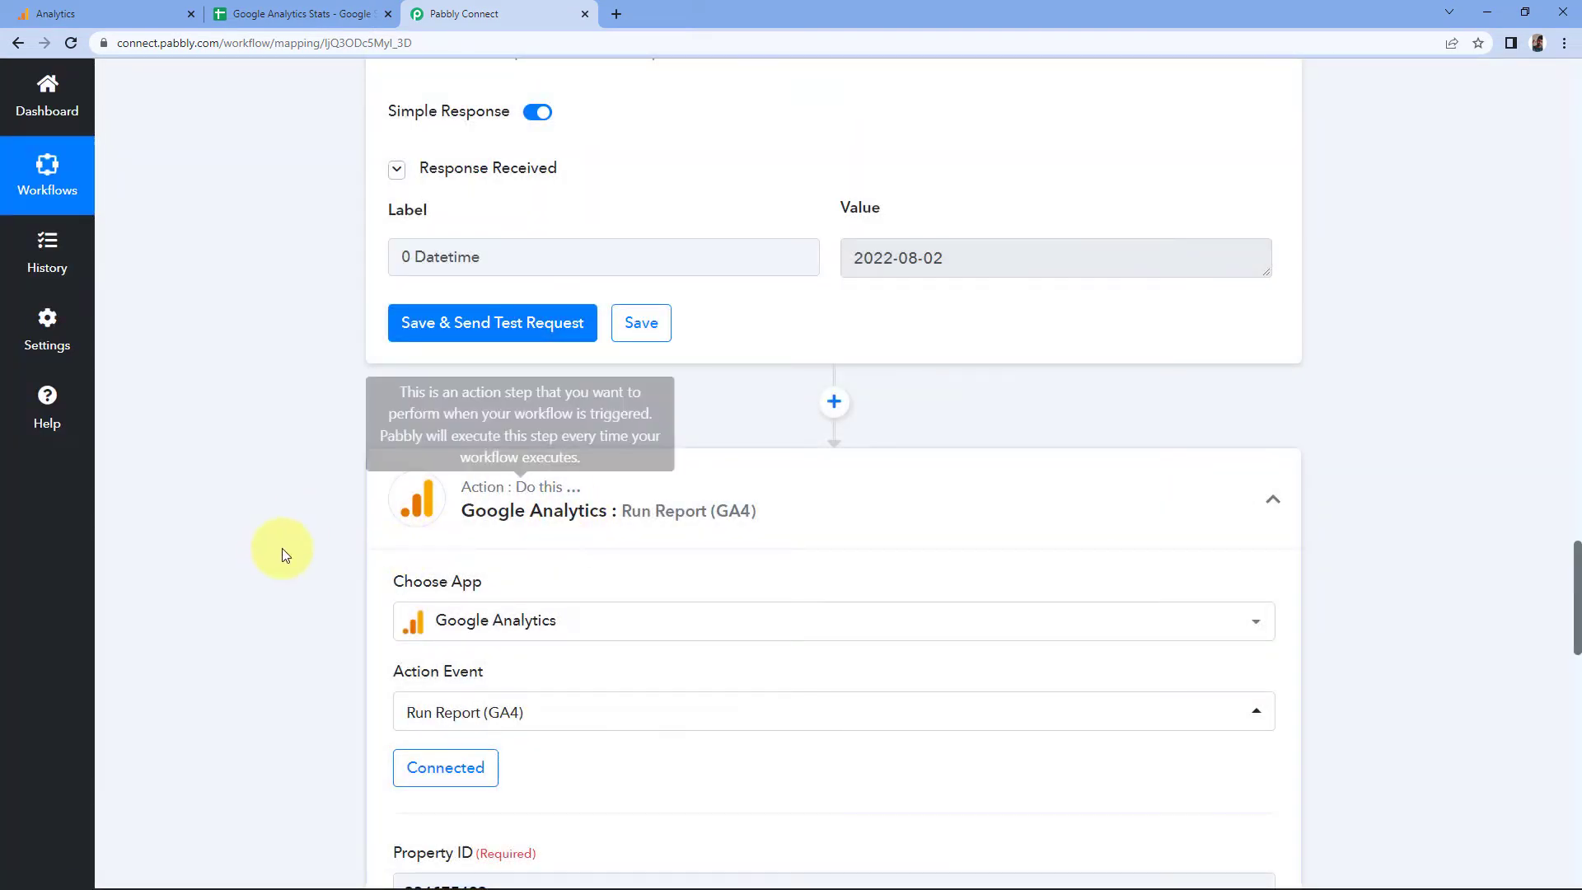
Step: Map the report's Start Date to the Datetime value from the Modify Current Date step
scroll(318, 534, "down", 9)
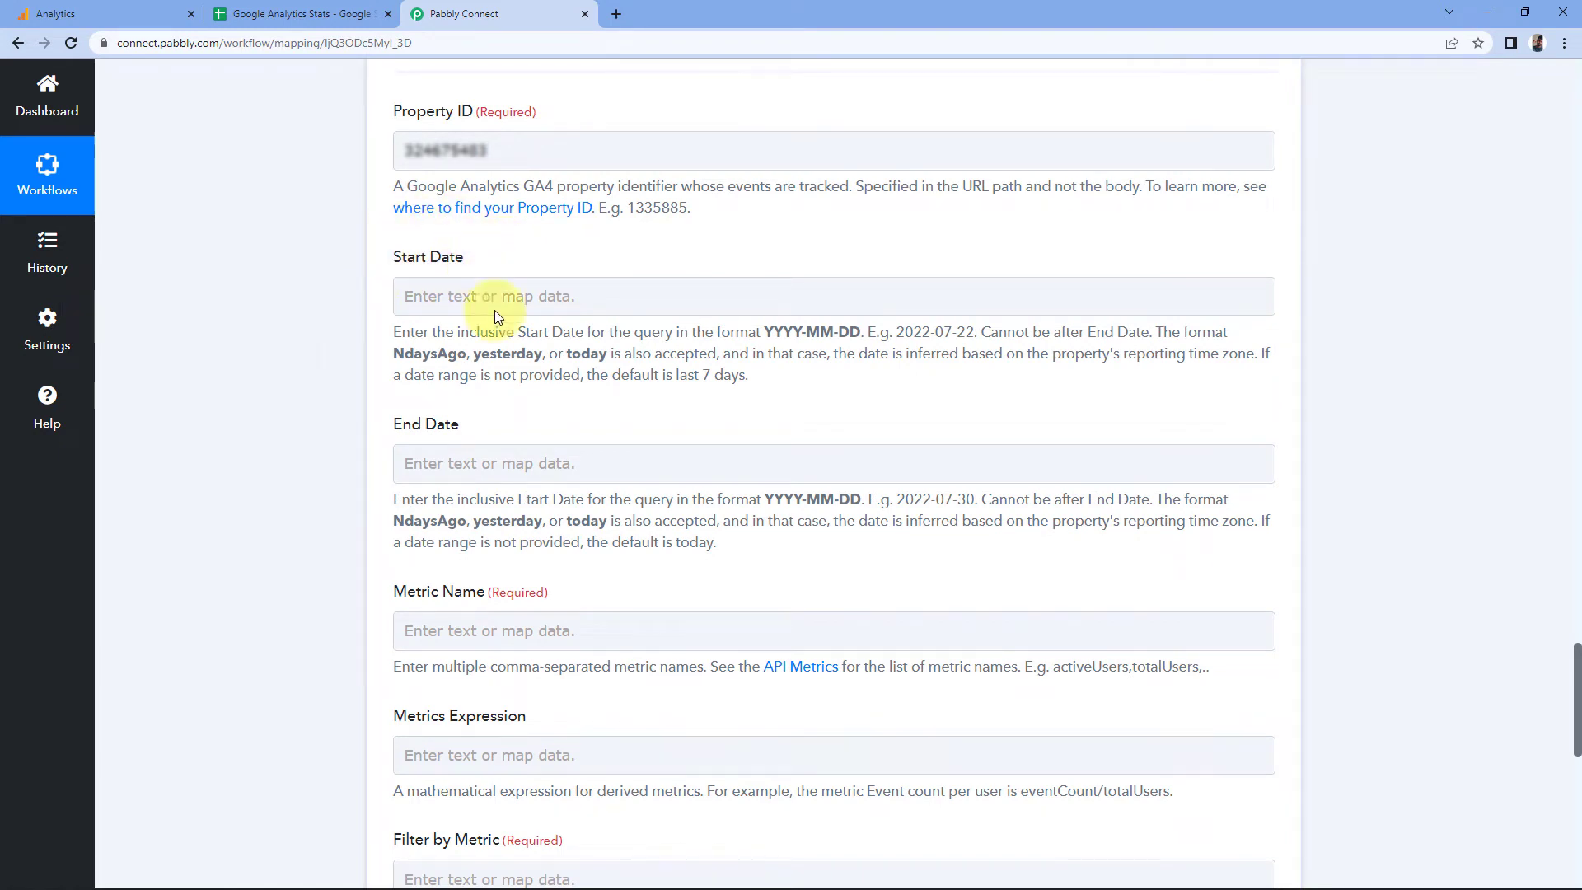
left_click(417, 296)
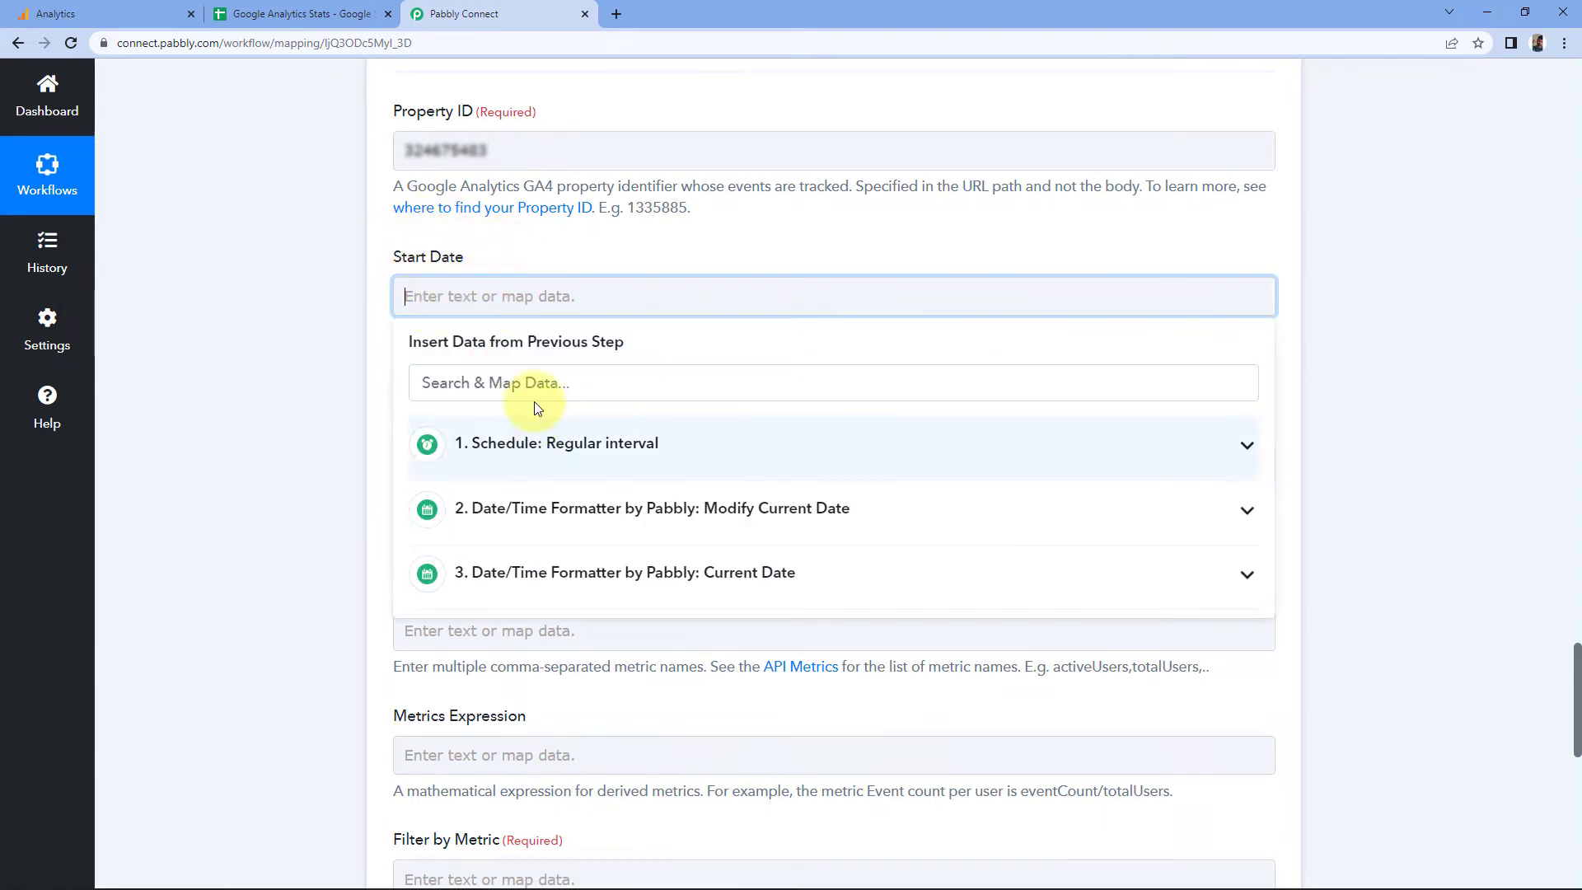
left_click(519, 510)
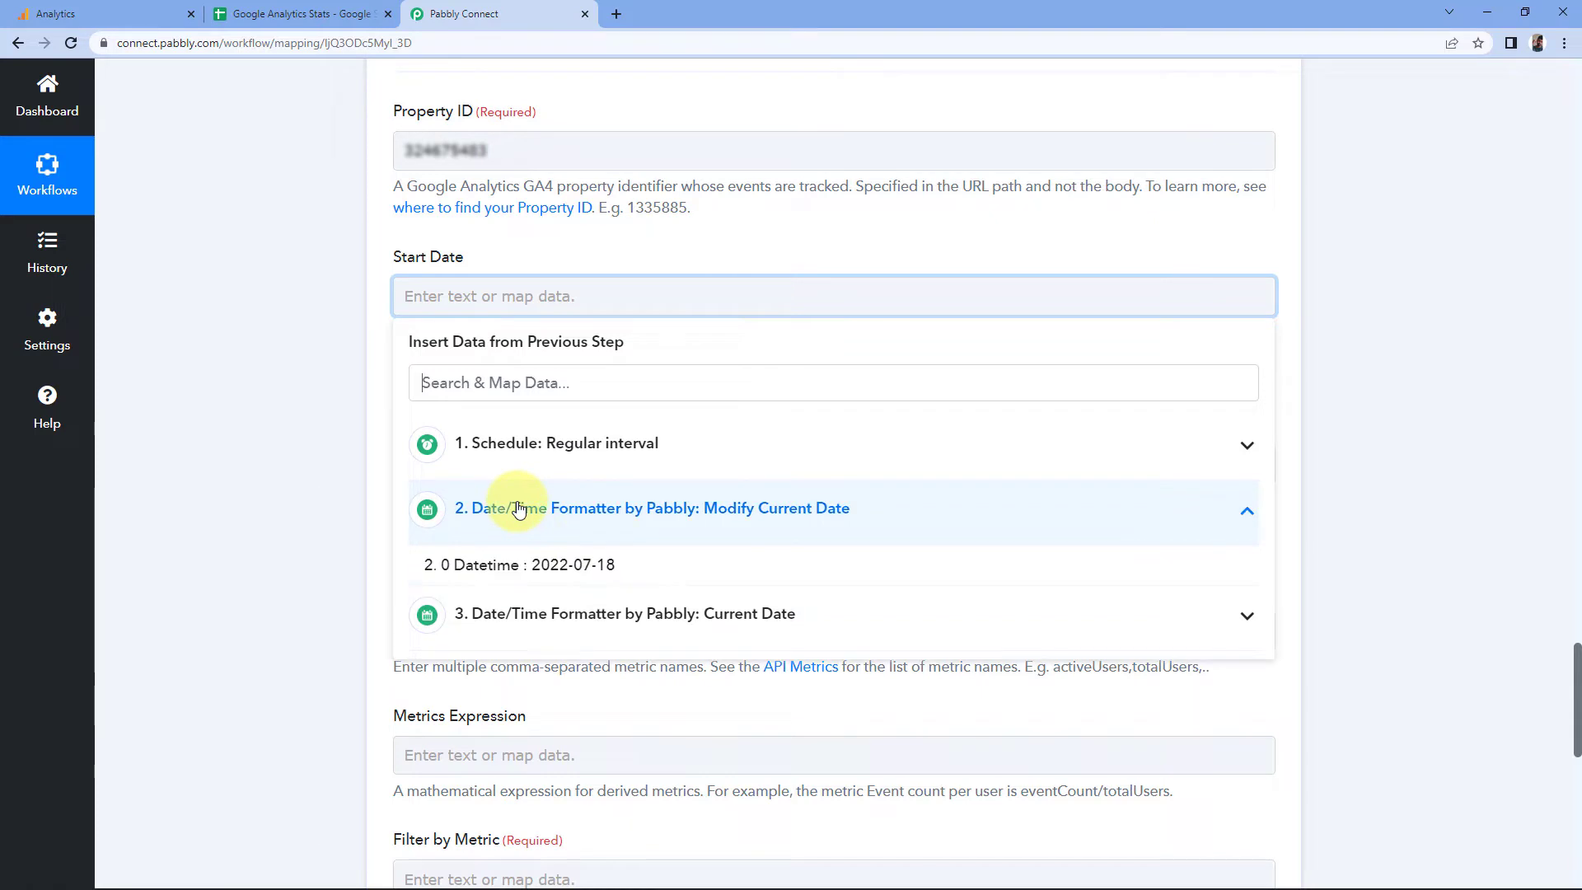
left_click(550, 562)
left_click(377, 416)
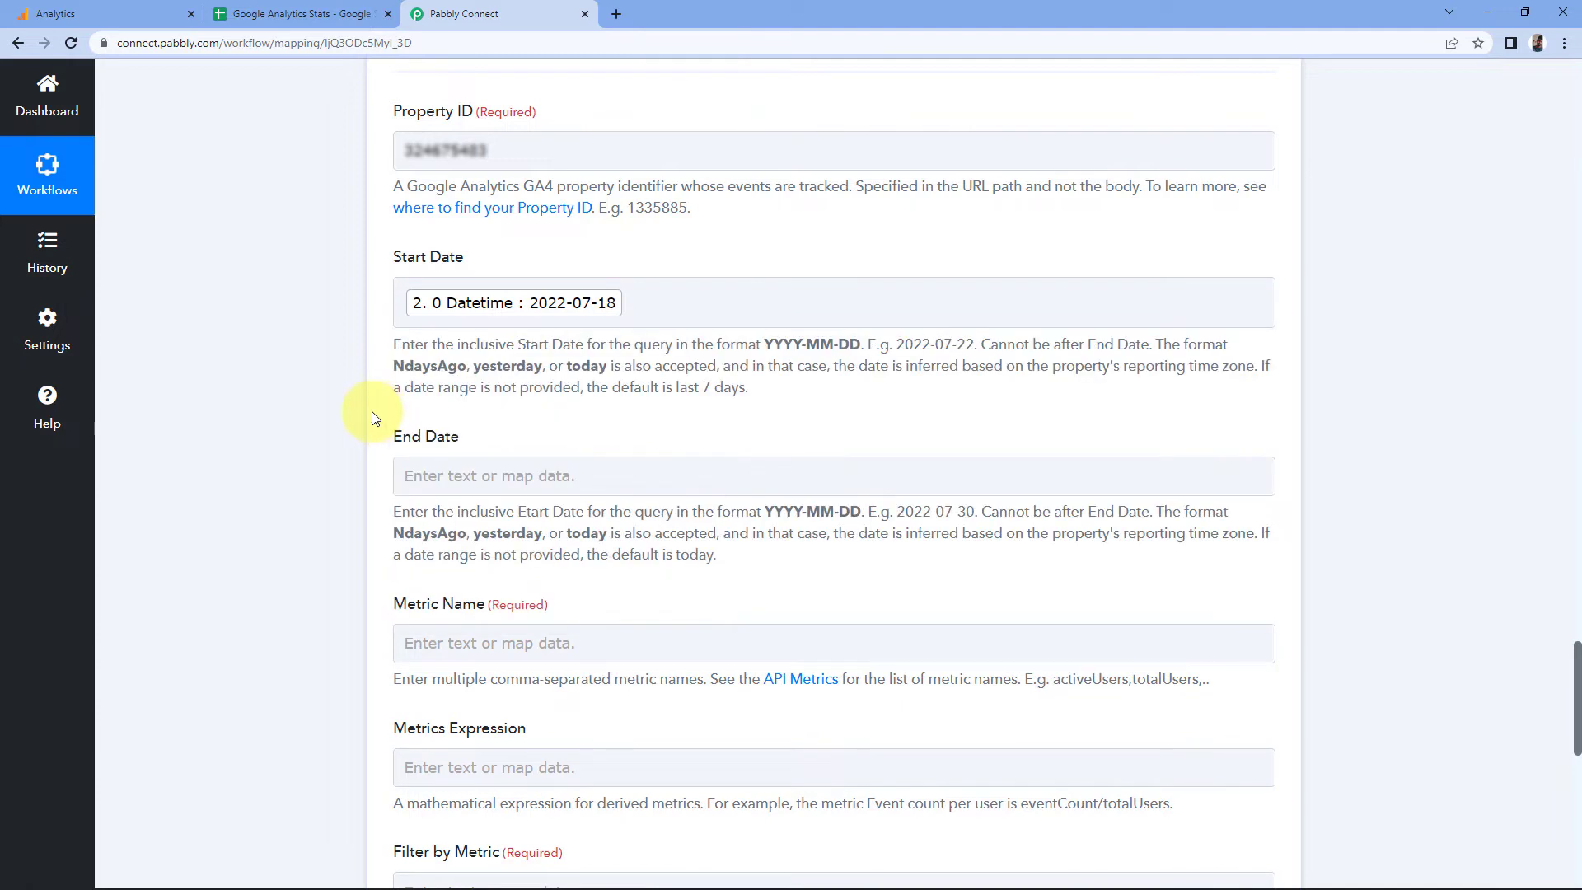
Step: Map the report's End Date to the Datetime value from the Current Date step
scroll(377, 340, "down", 1)
left_click(434, 393)
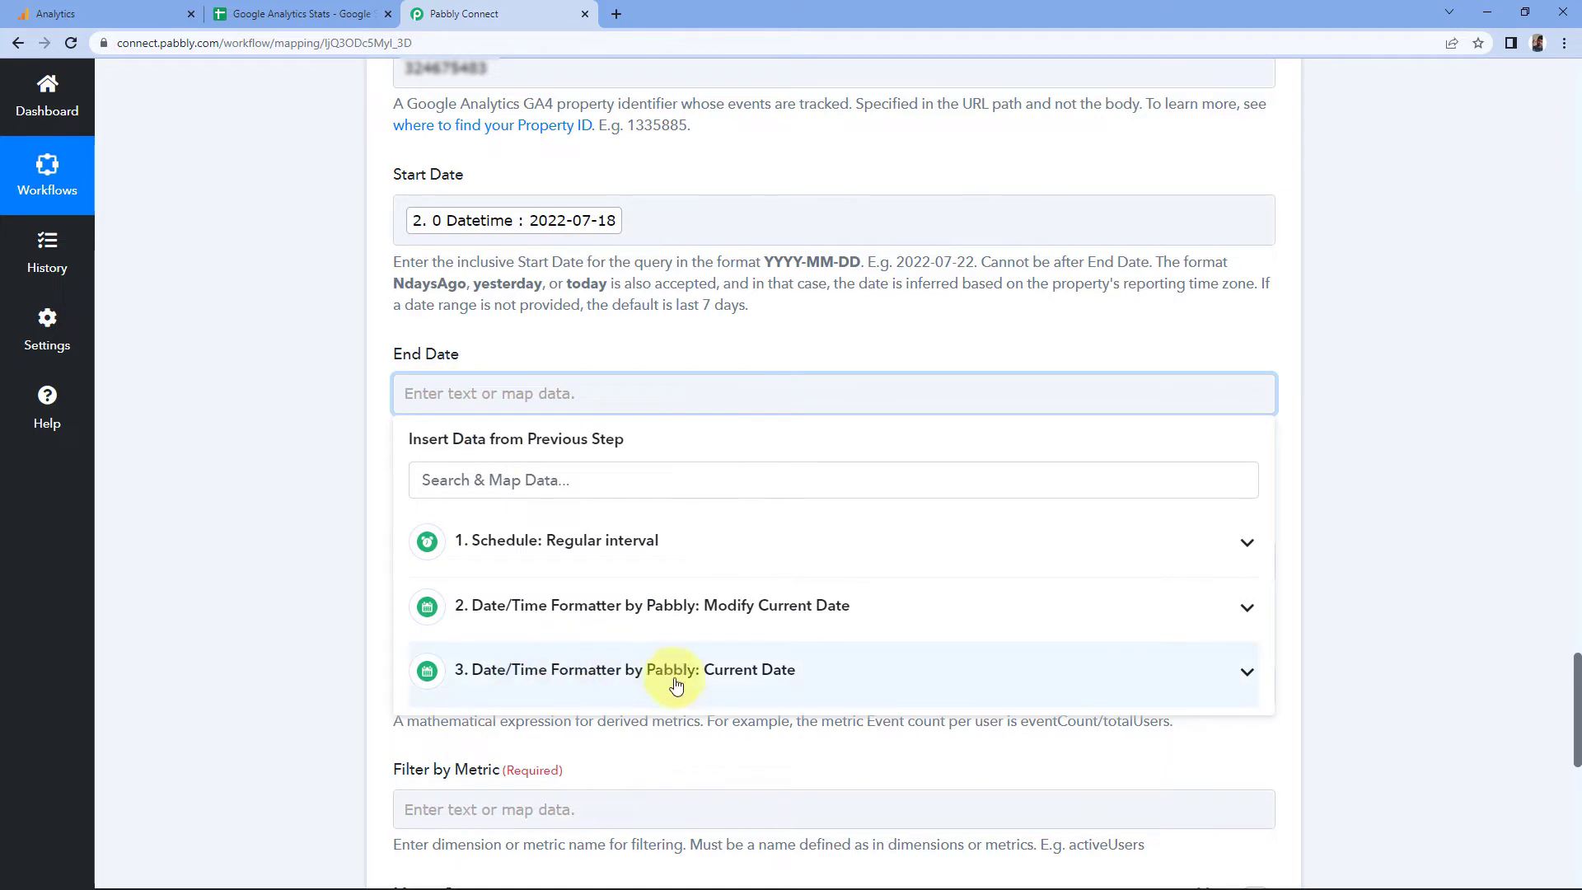
left_click(741, 670)
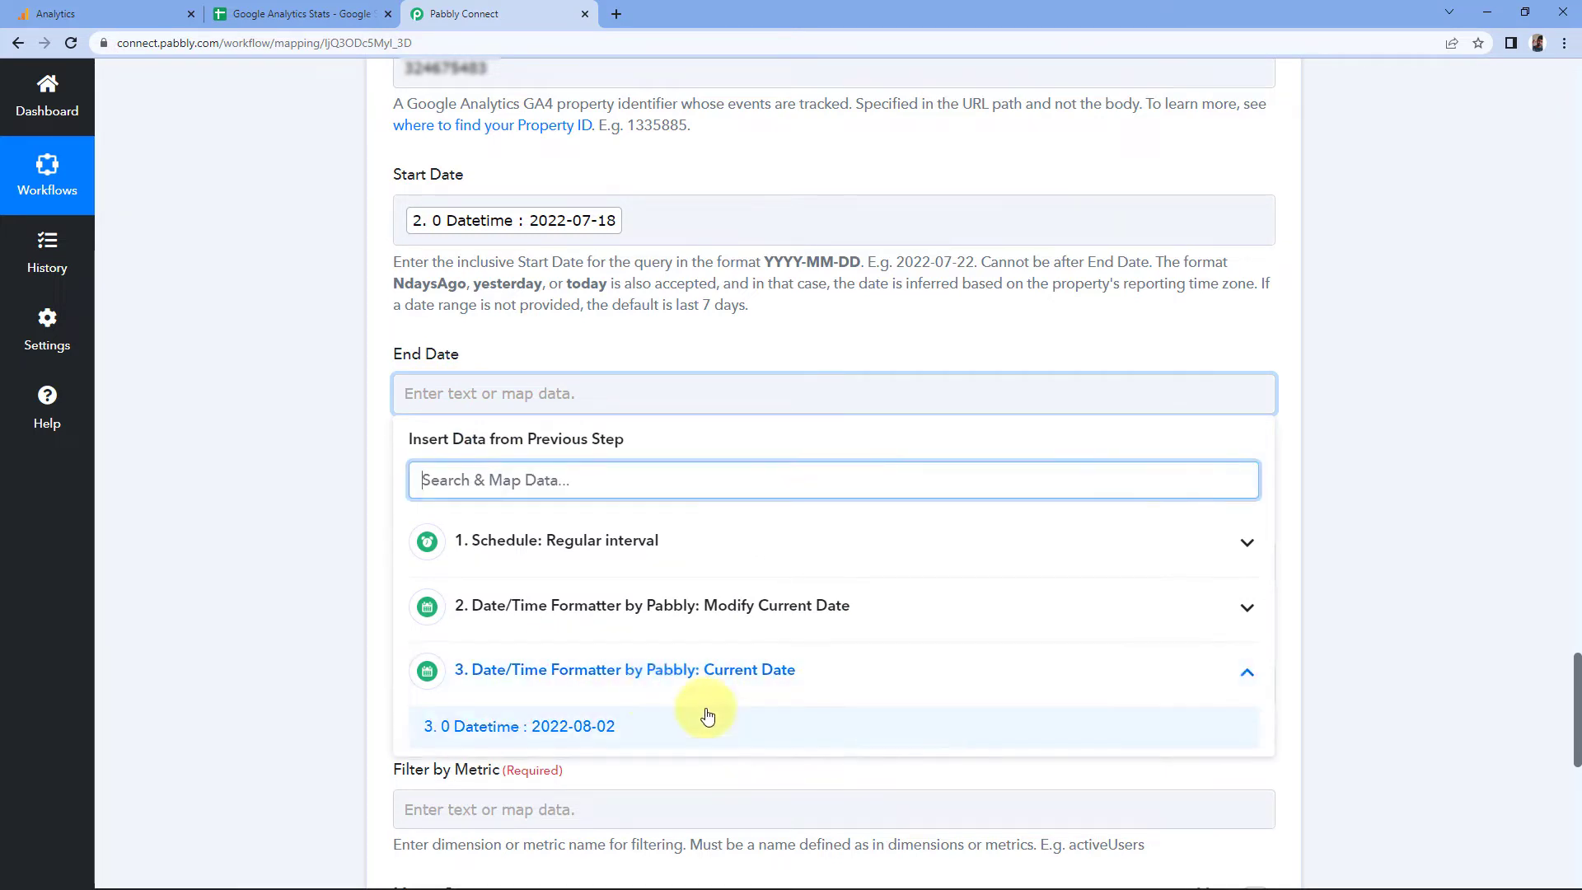
left_click(548, 727)
left_click(211, 449)
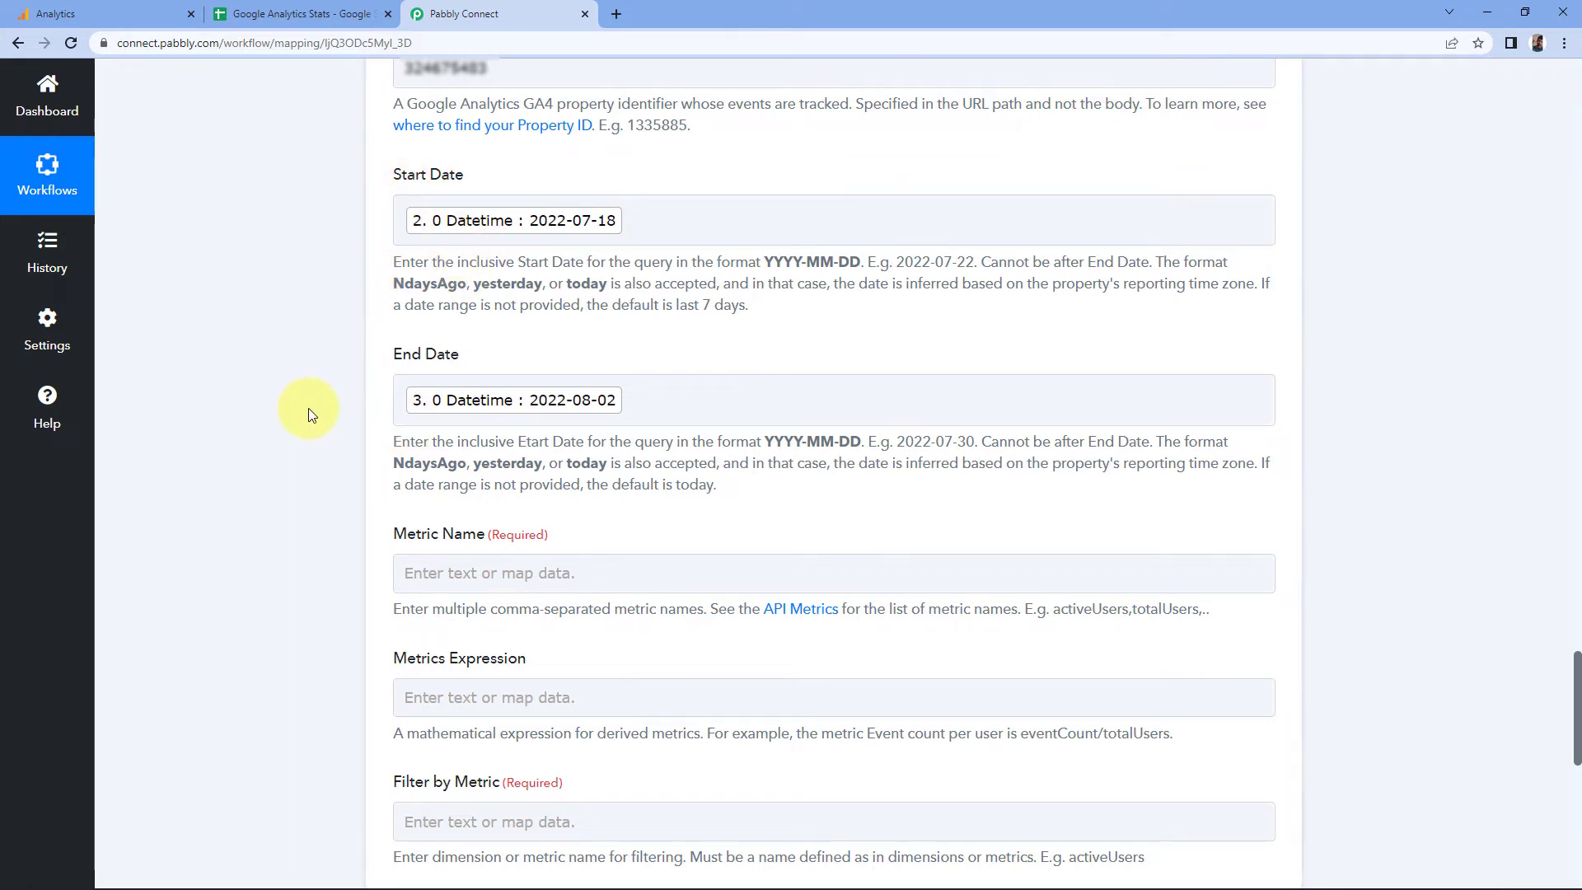
Step: Open the API Metrics reference linked under Metric Name and copy the bounceRate API name
scroll(324, 403, "down", 5)
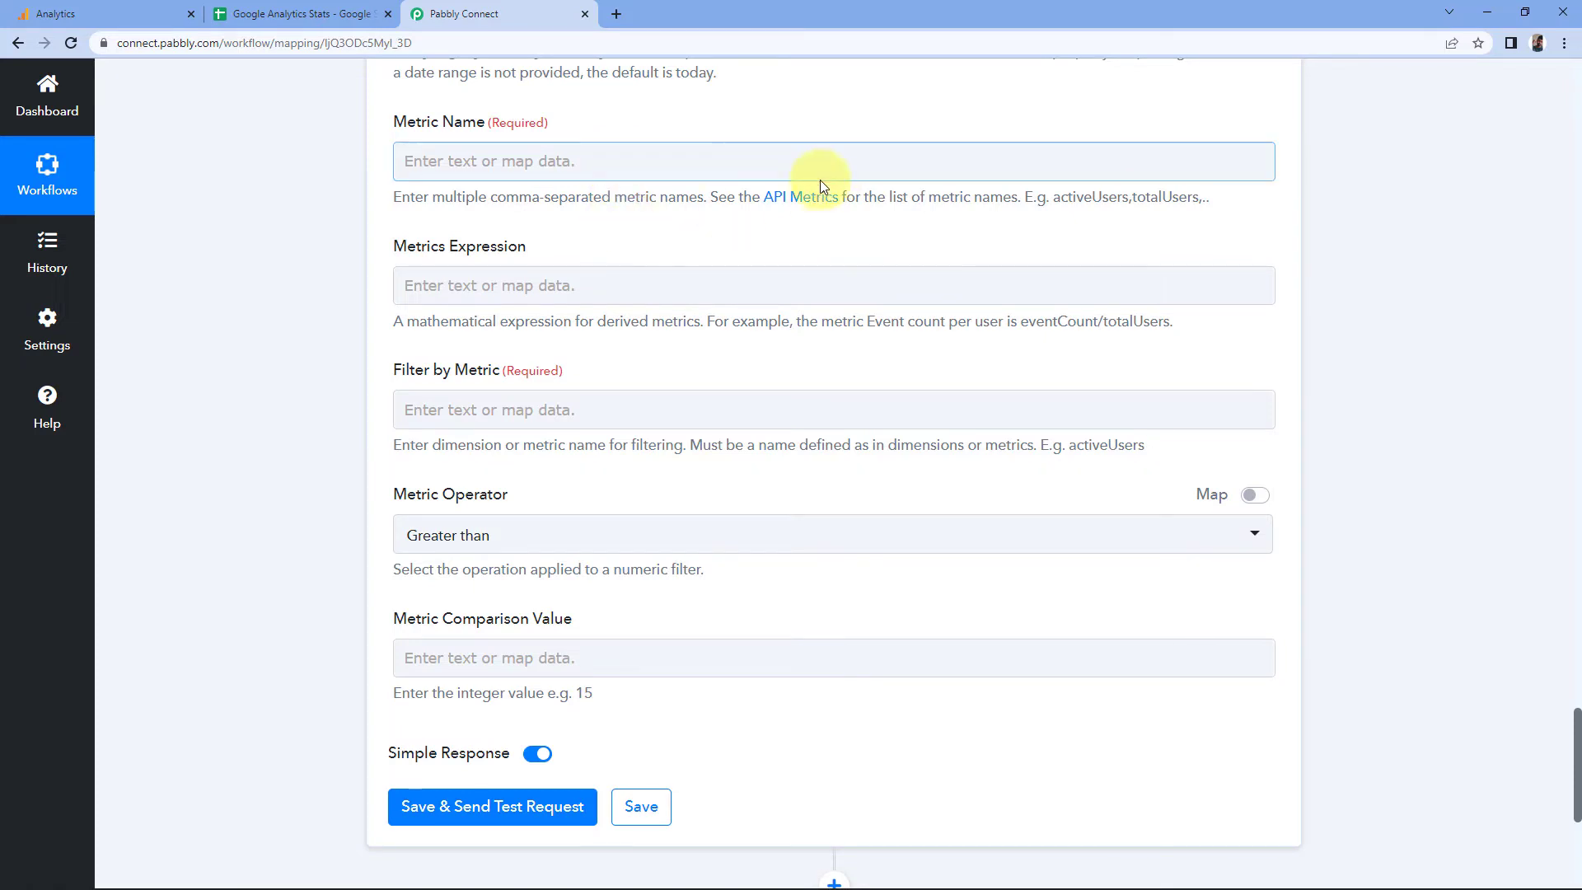
left_click(804, 198)
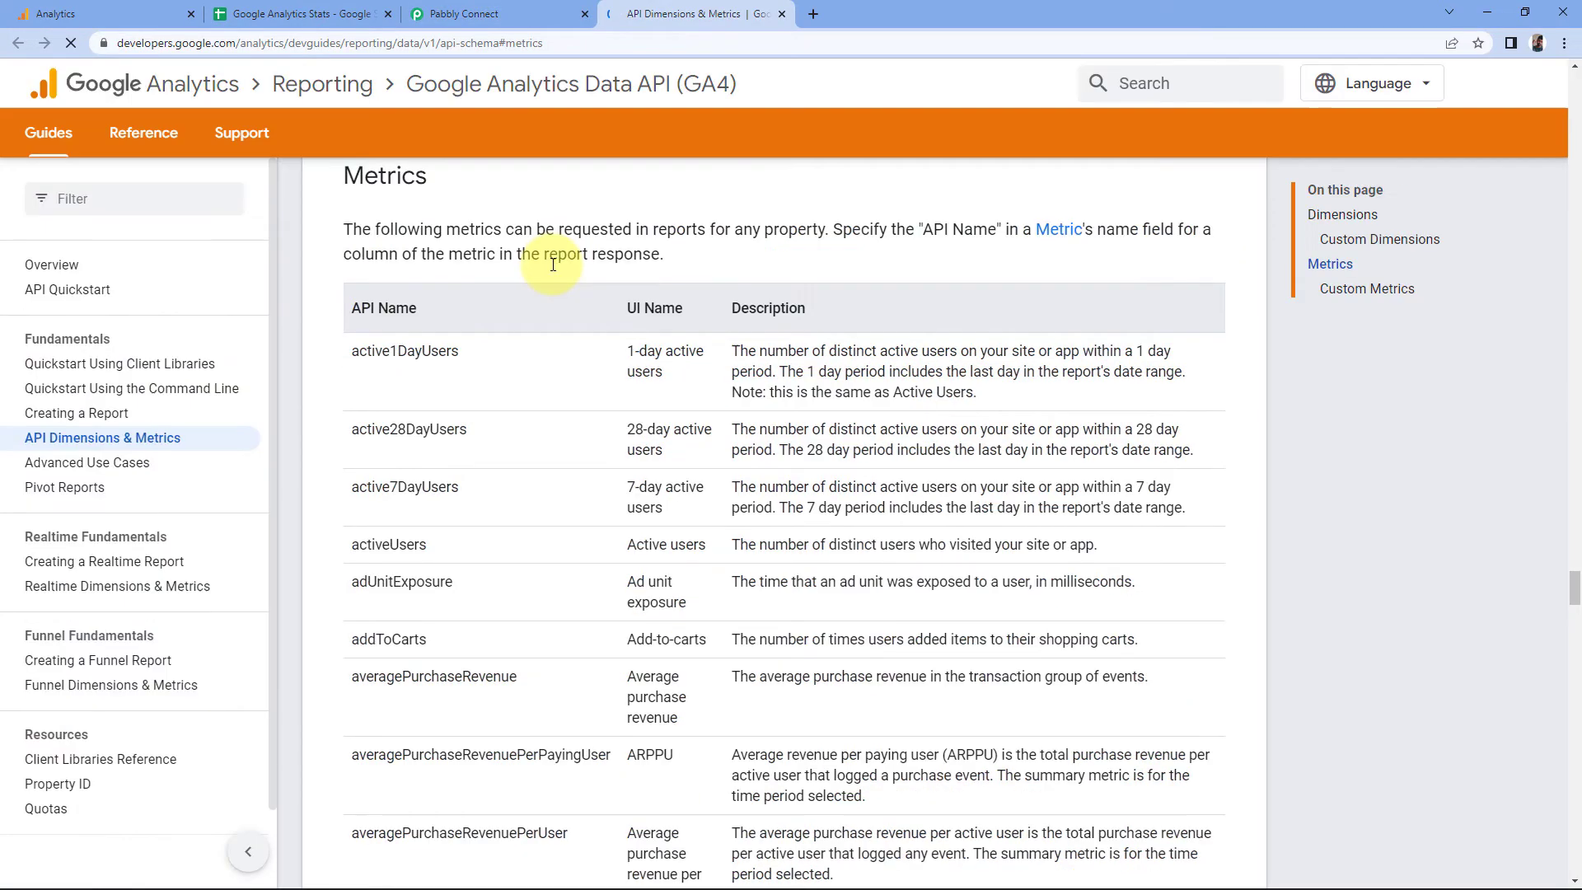
scroll(555, 315, "down", 1)
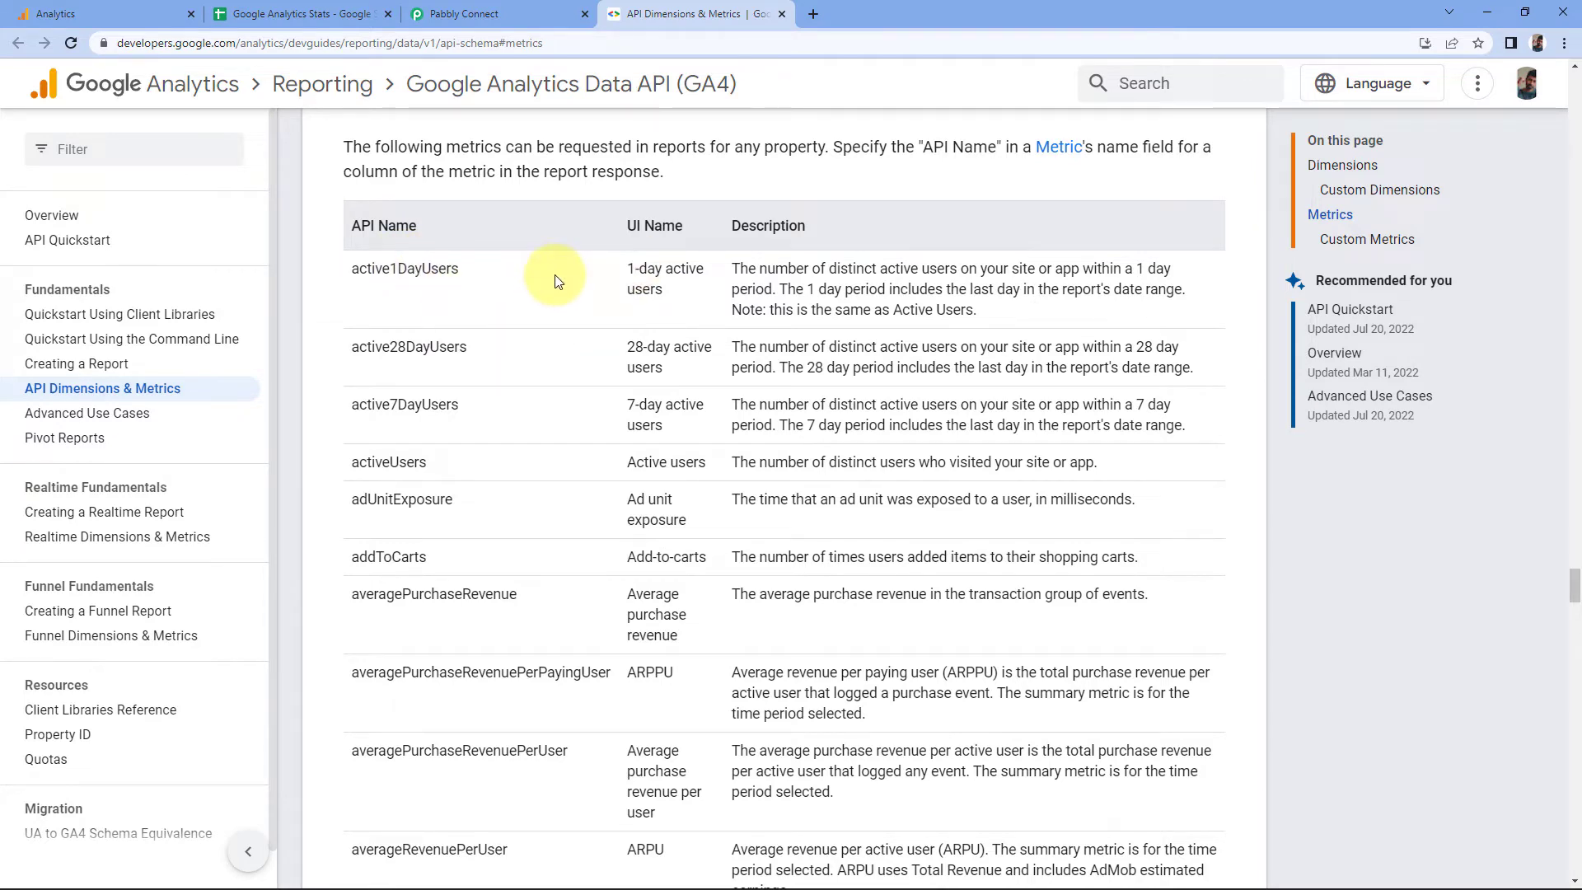
scroll(550, 330, "down", 4)
scroll(548, 339, "down", 4)
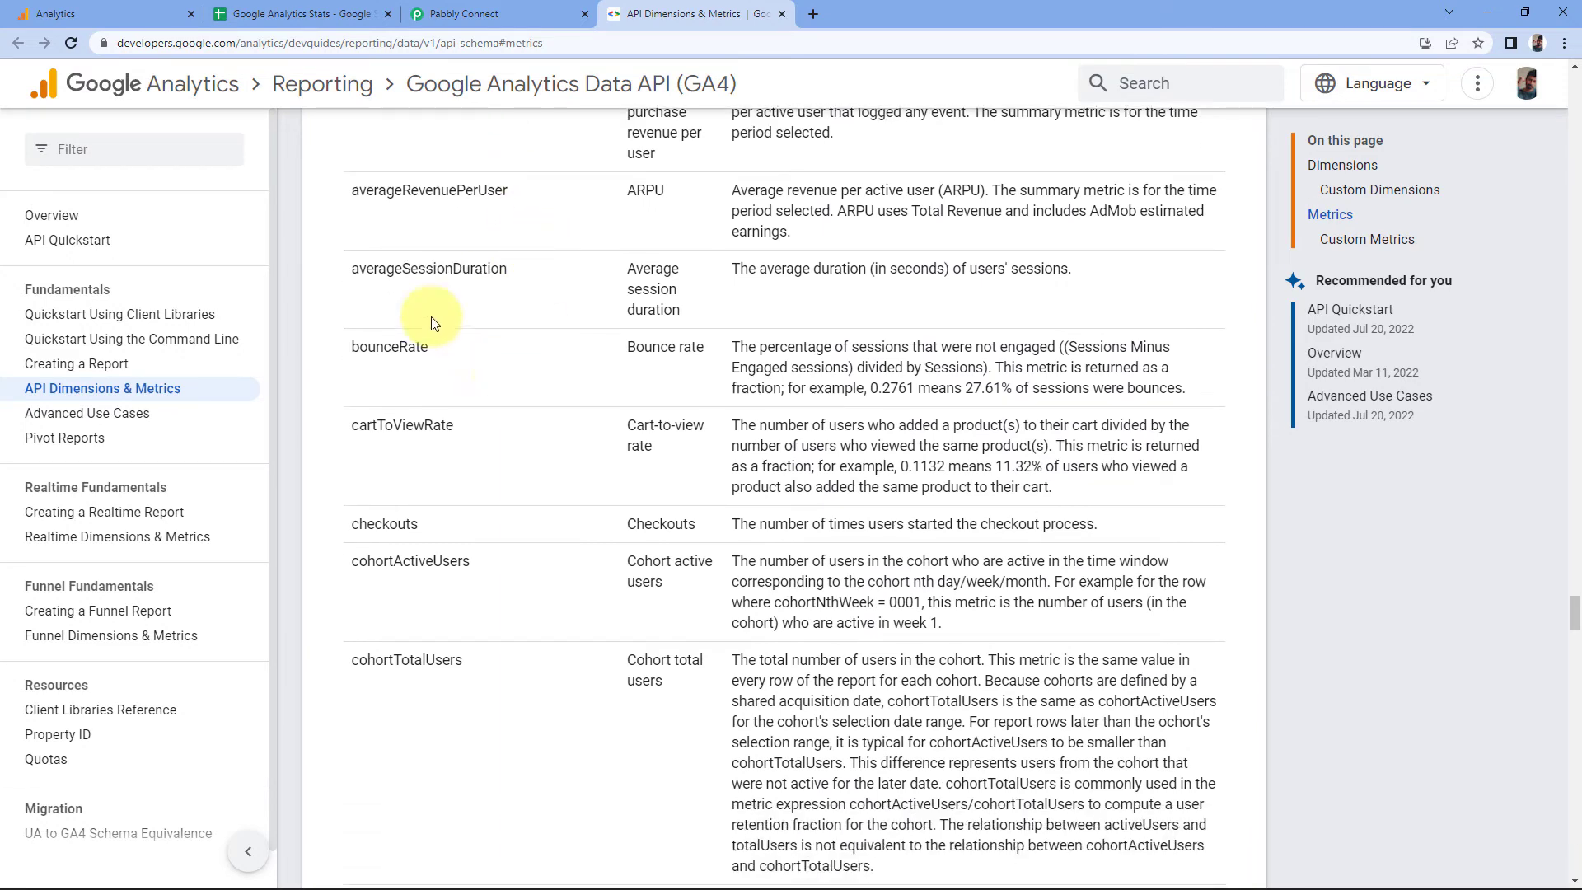
left_click_drag(628, 347, 704, 349)
left_click(399, 348)
left_click_drag(400, 348, 324, 342)
double_click(403, 349)
right_click(401, 353)
left_click(447, 373)
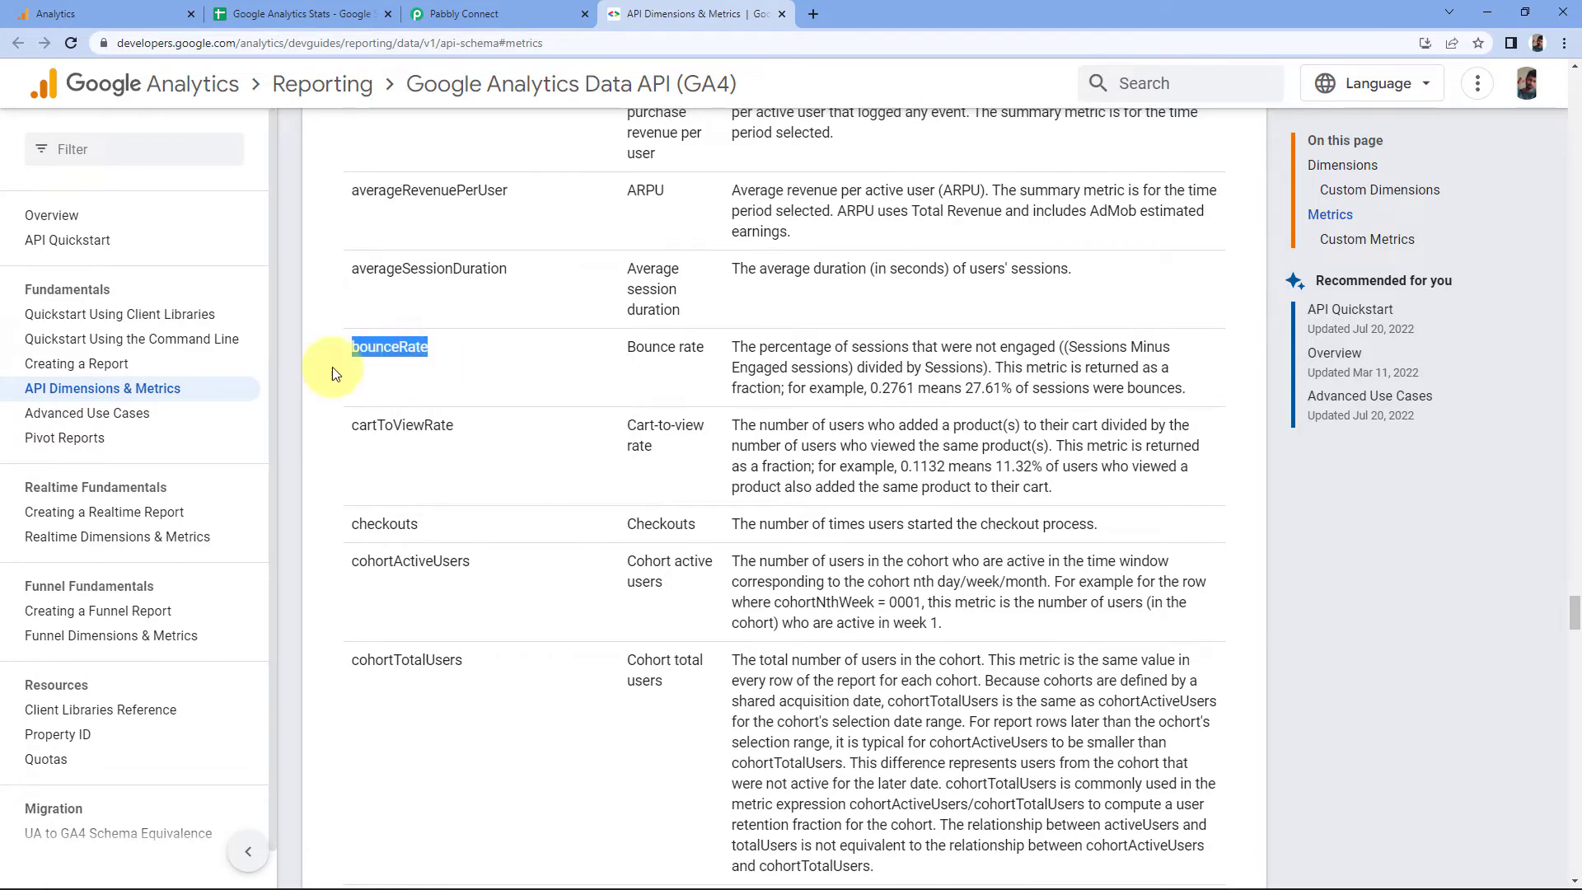
Step: Paste bounceRate into the Metric Name field in Pabbly Connect, followed by a comma
left_click(492, 15)
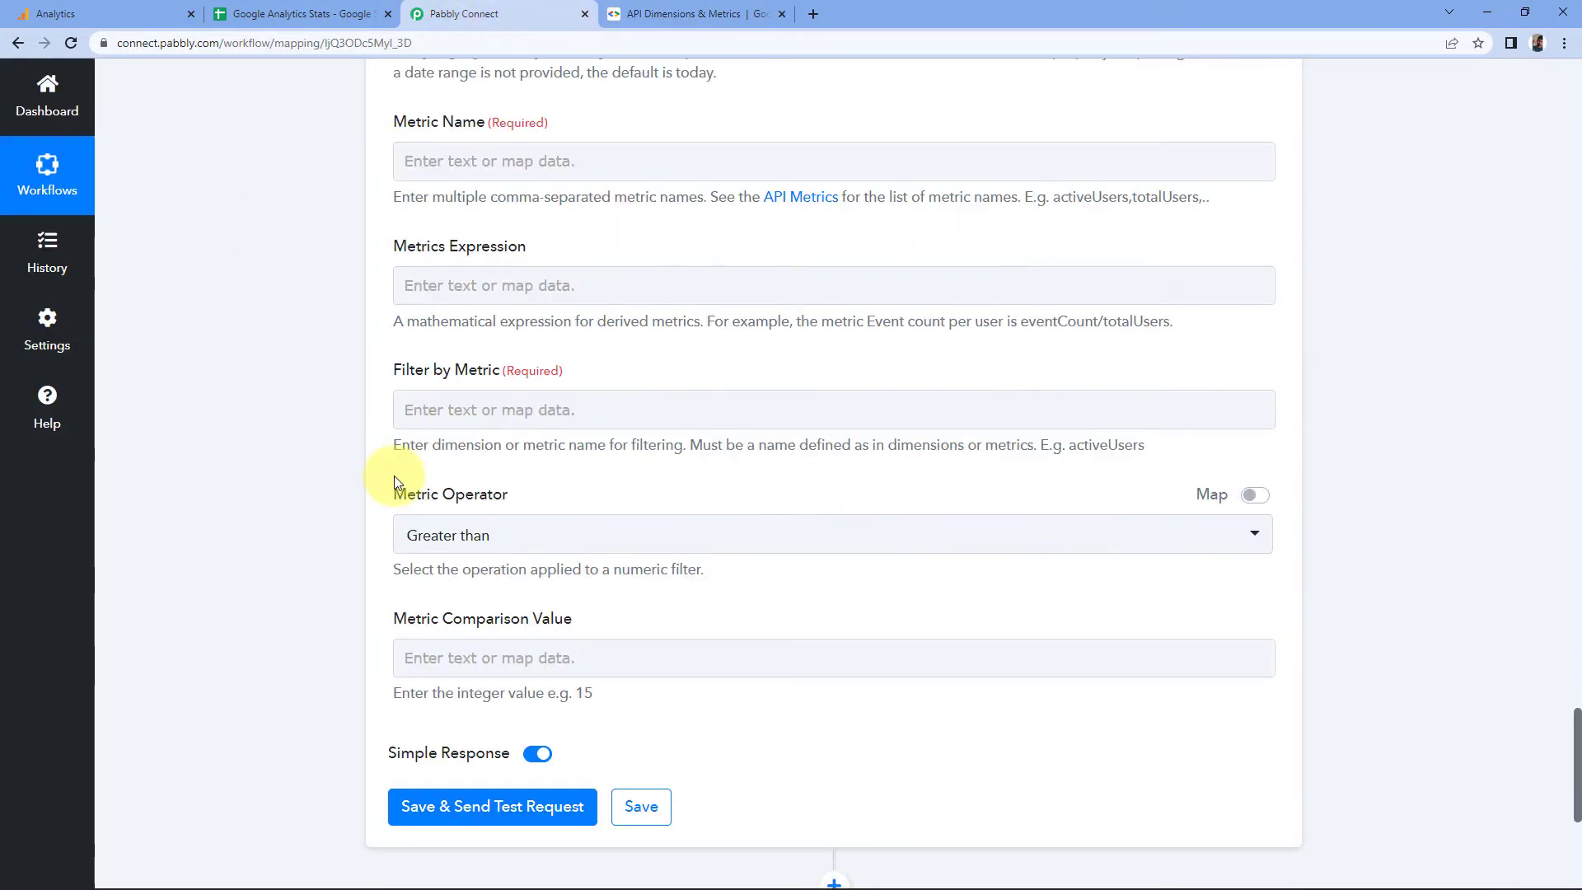
left_click(446, 157)
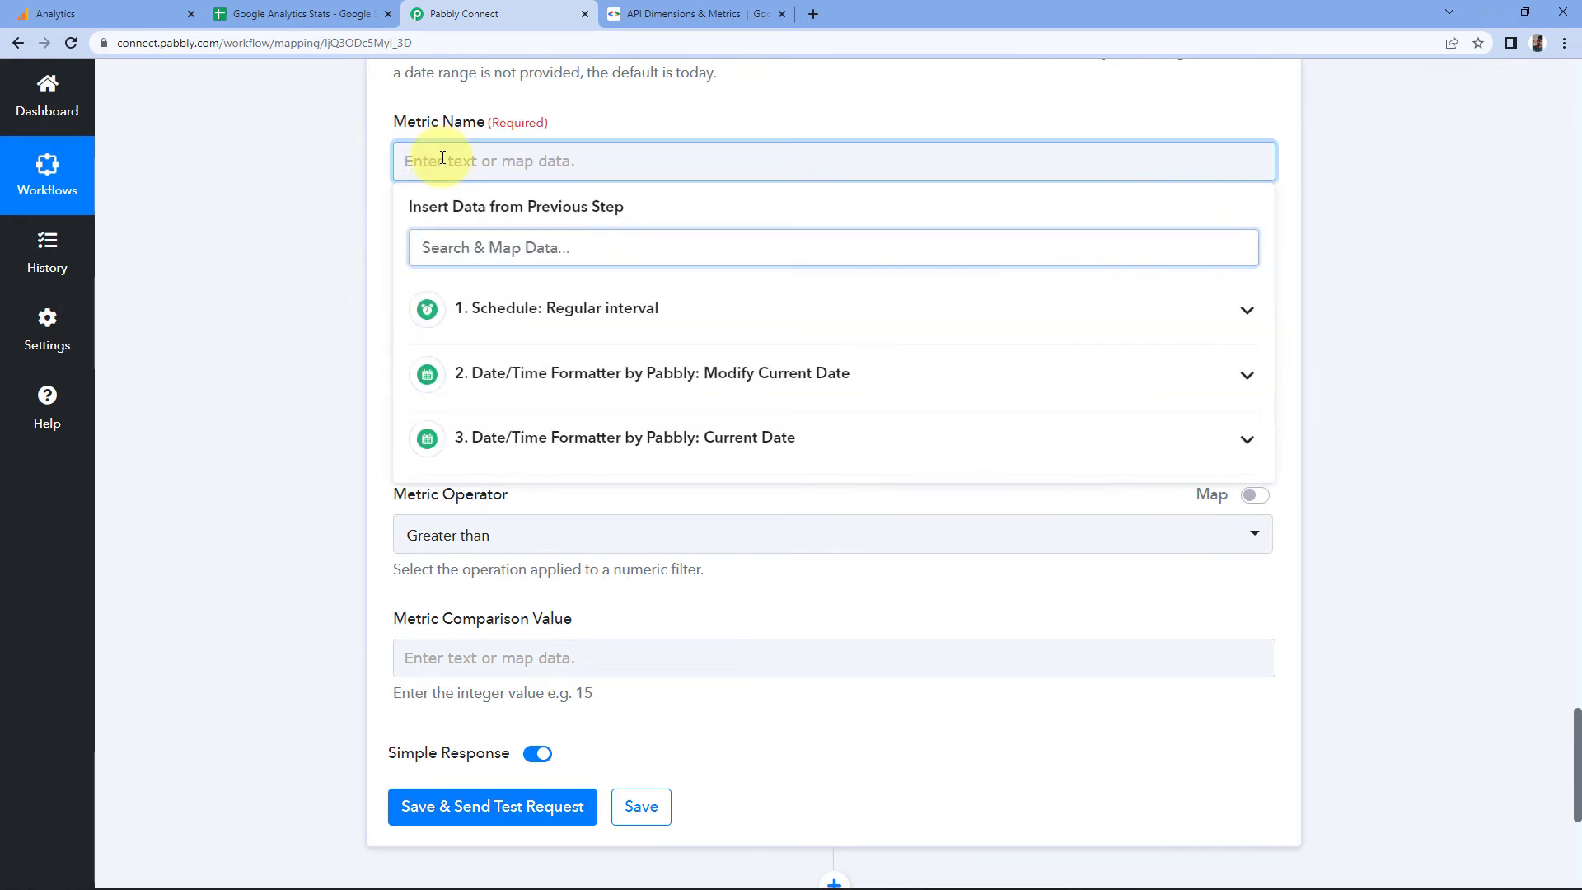
right_click(424, 155)
left_click(470, 285)
left_click(316, 237)
left_click(494, 156)
type(",")
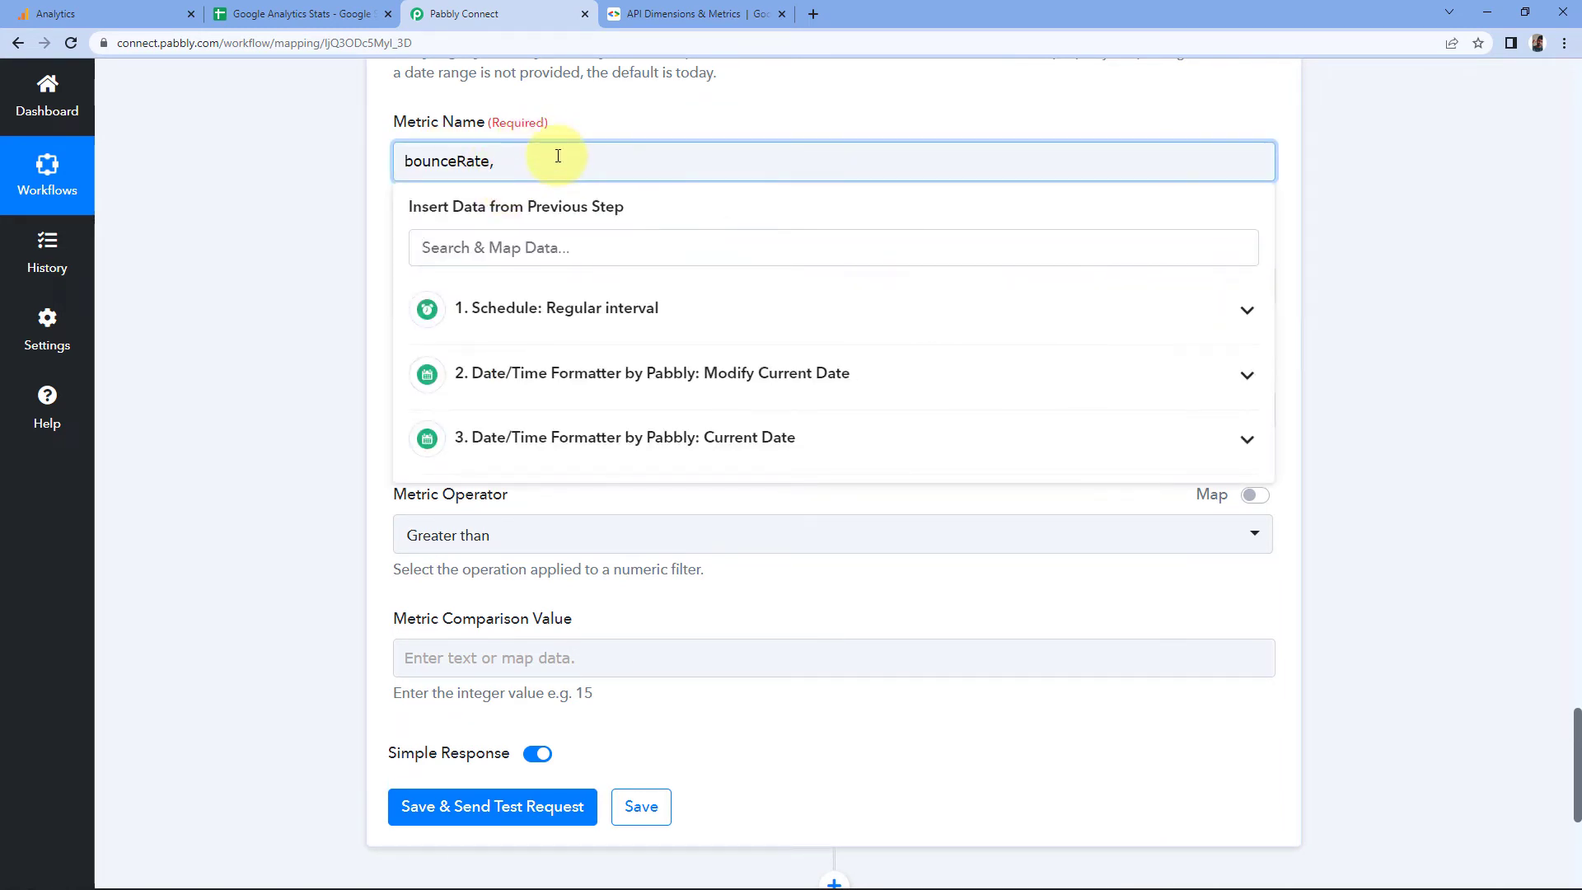
Step: Copy the conversions API name from the metrics reference and add it after bounceRate in the Metric Name field
left_click(659, 14)
scroll(560, 458, "down", 5)
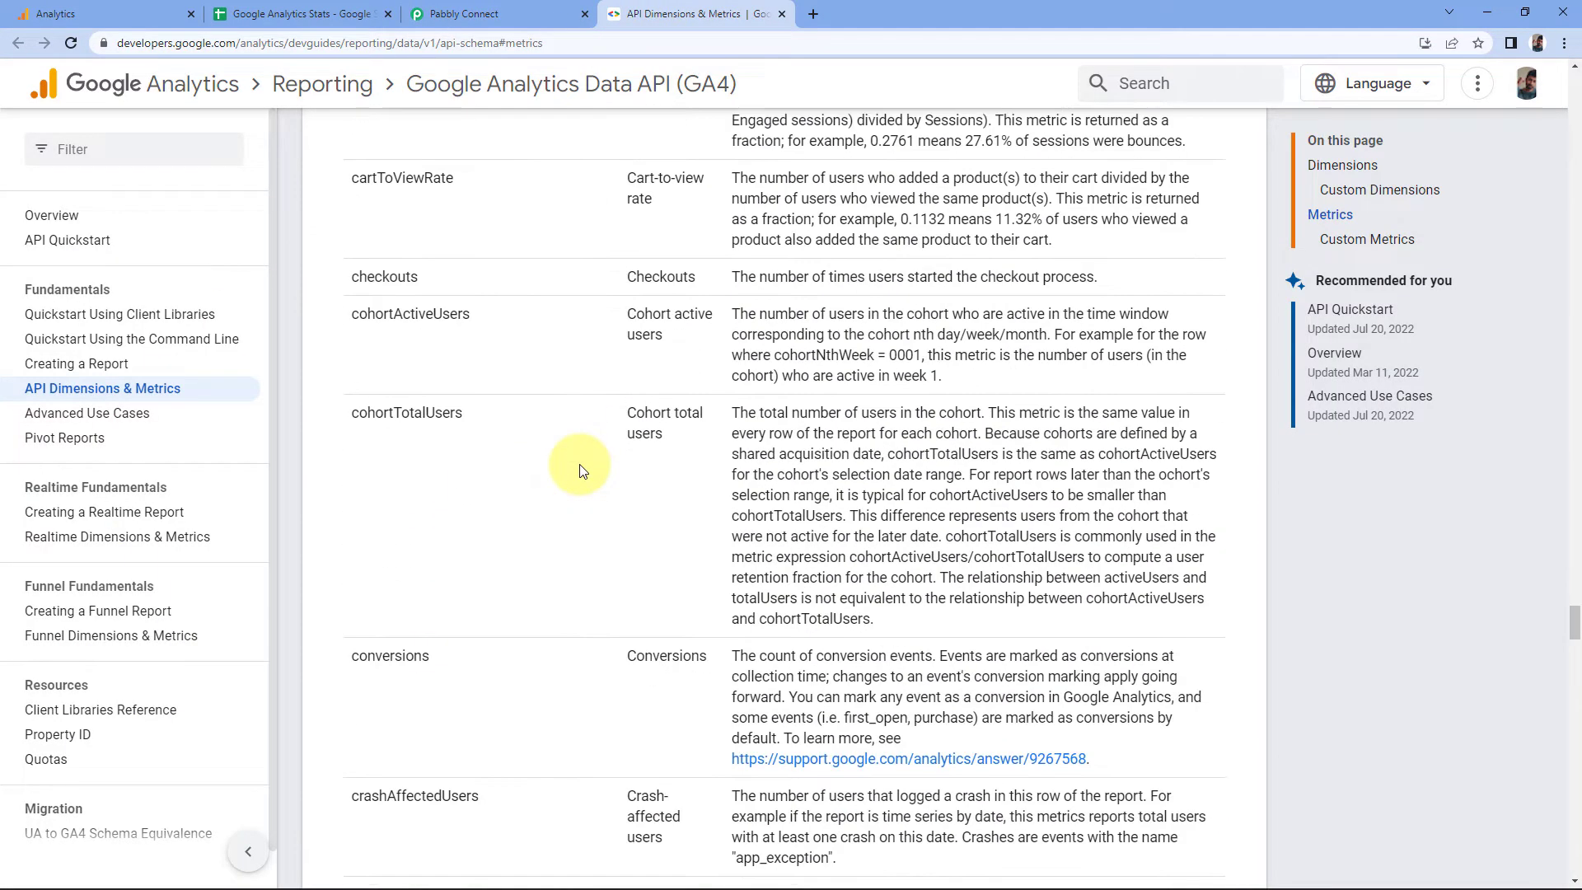
scroll(569, 457, "down", 3)
scroll(630, 330, "up", 1)
double_click(650, 327)
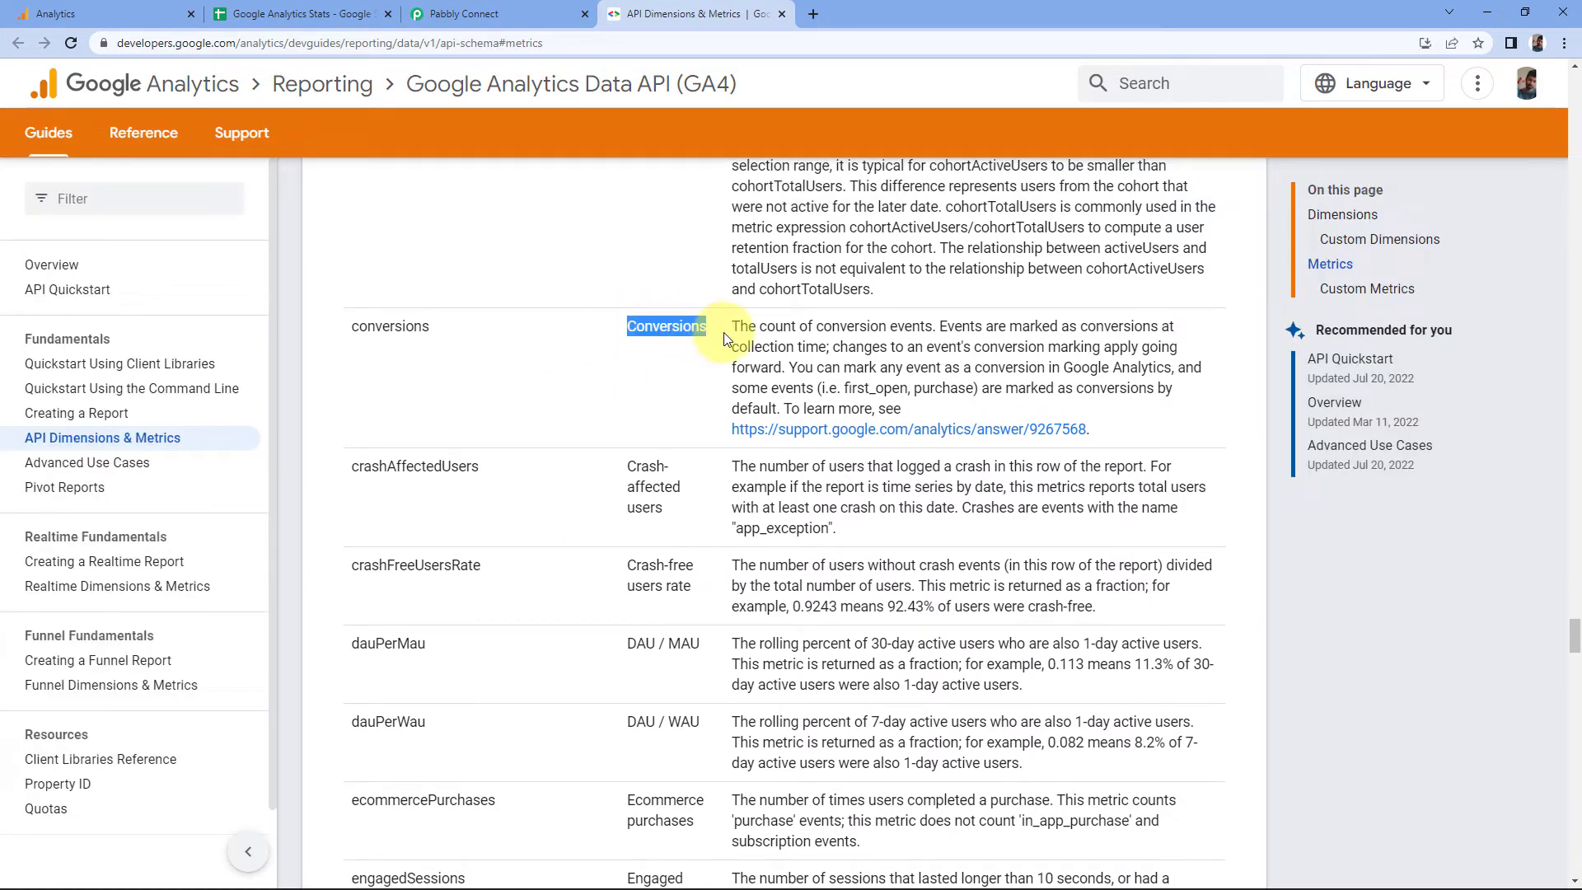
left_click(451, 333)
left_click_drag(452, 332, 353, 330)
right_click(355, 330)
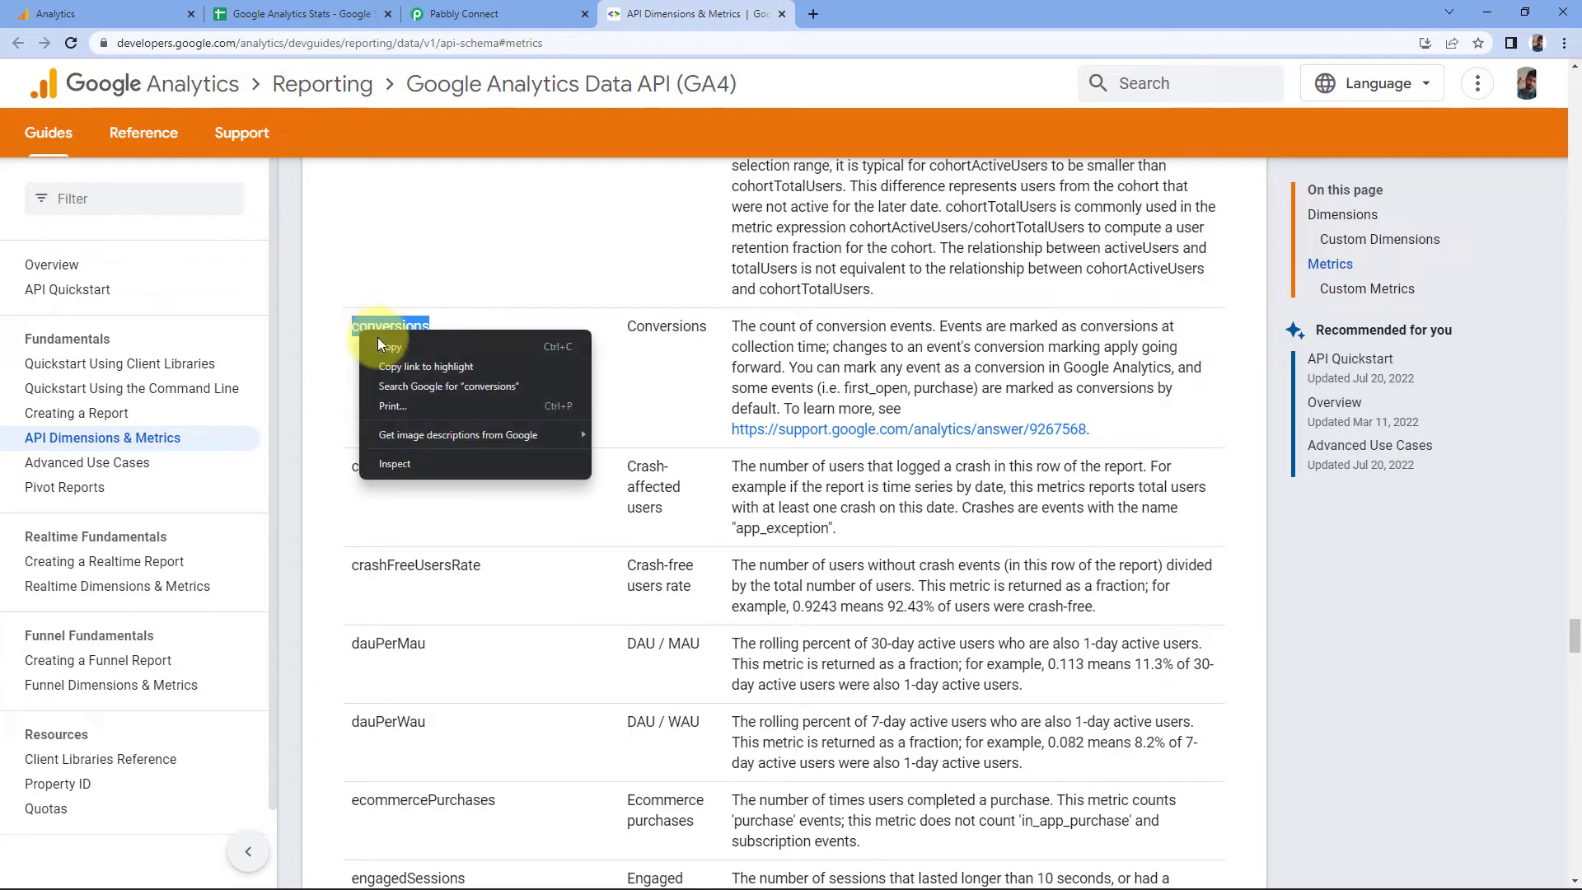
left_click(379, 343)
left_click(511, 14)
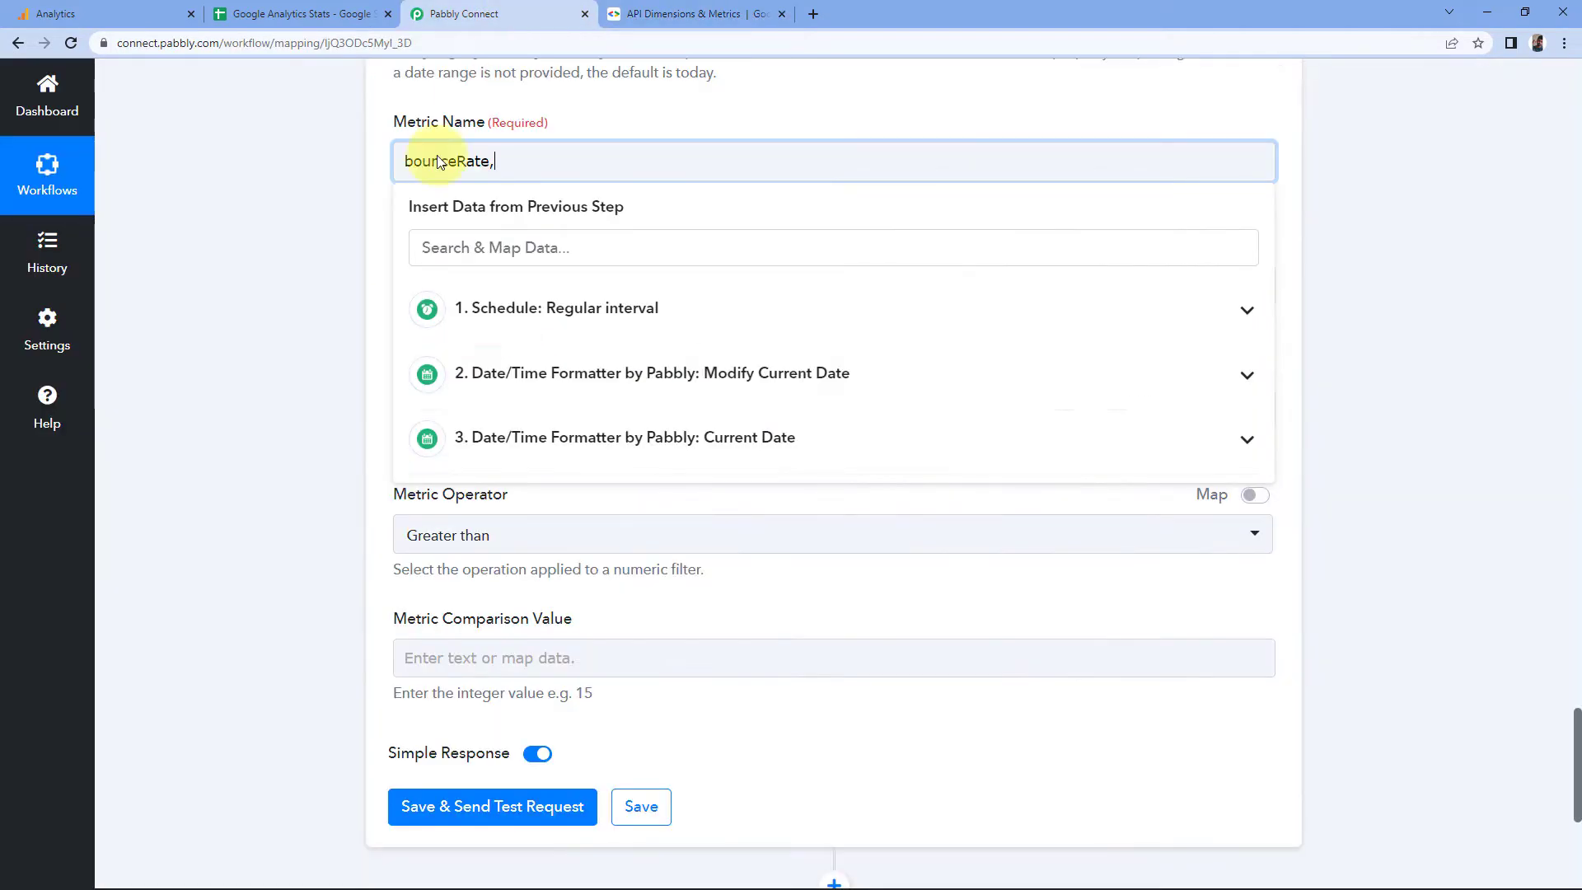
key("ctrl+v")
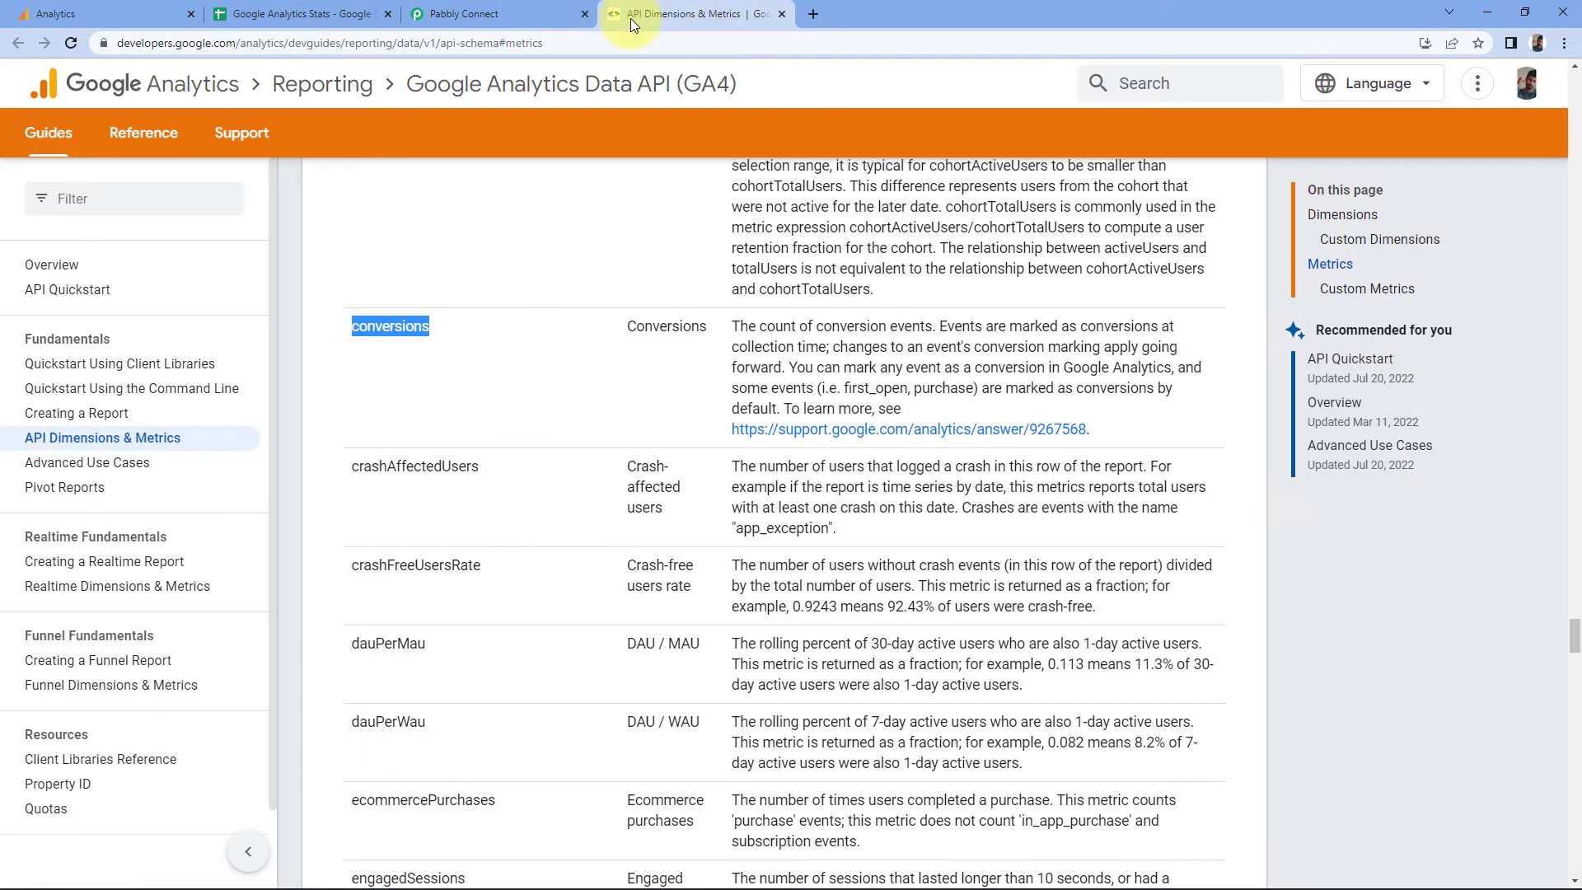
Step: Find the Active users metric in the metrics reference and copy its API name, activeUsers
left_click(696, 14)
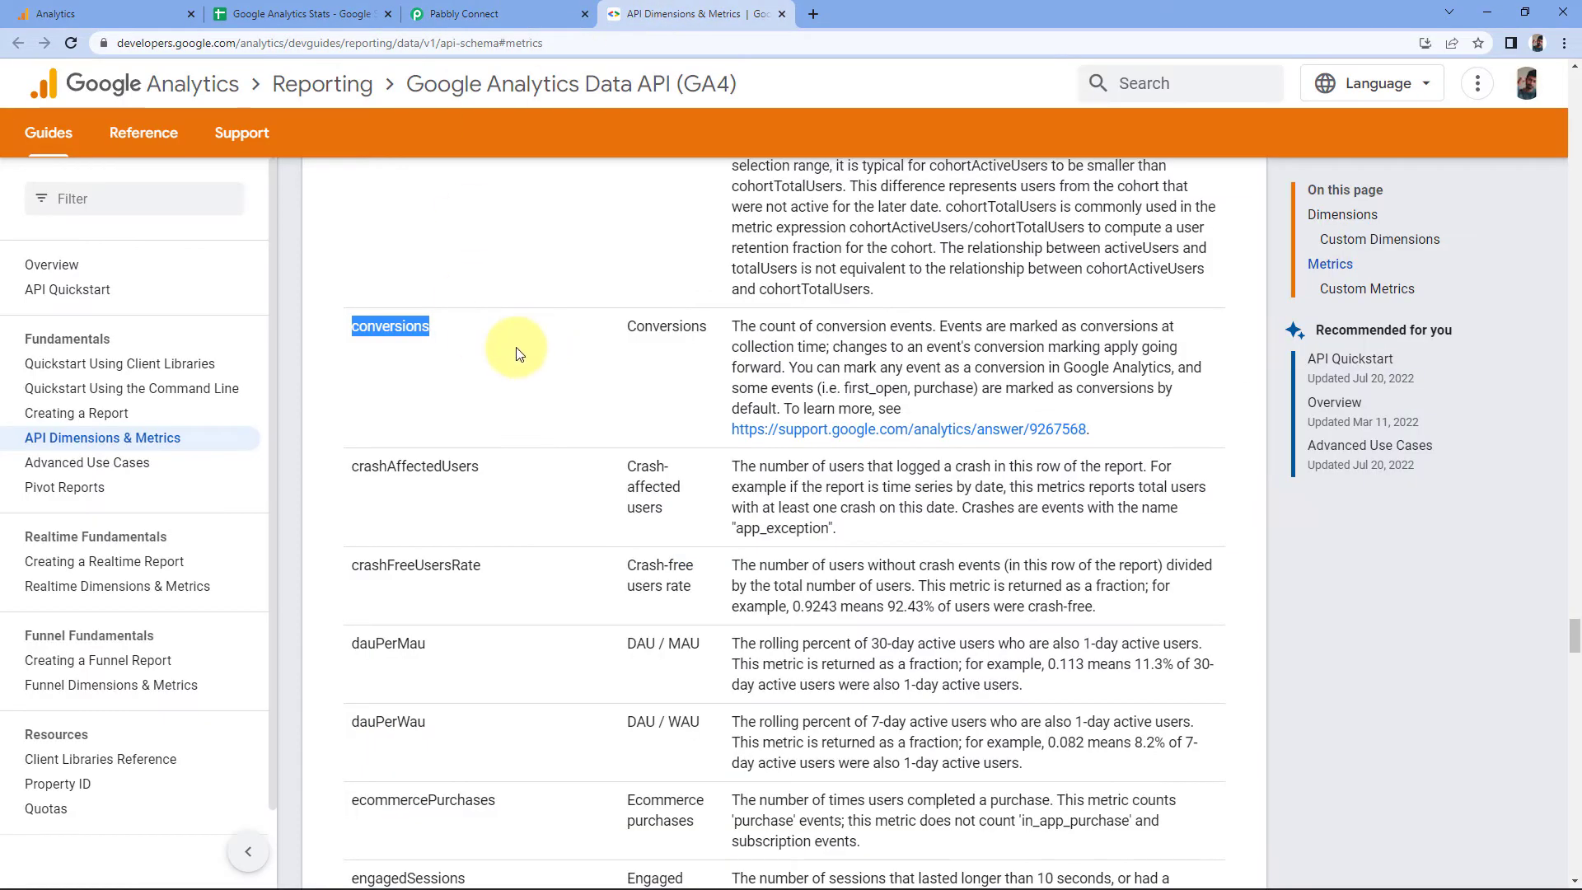
left_click(531, 354)
scroll(529, 377, "up", 2)
scroll(531, 377, "up", 15)
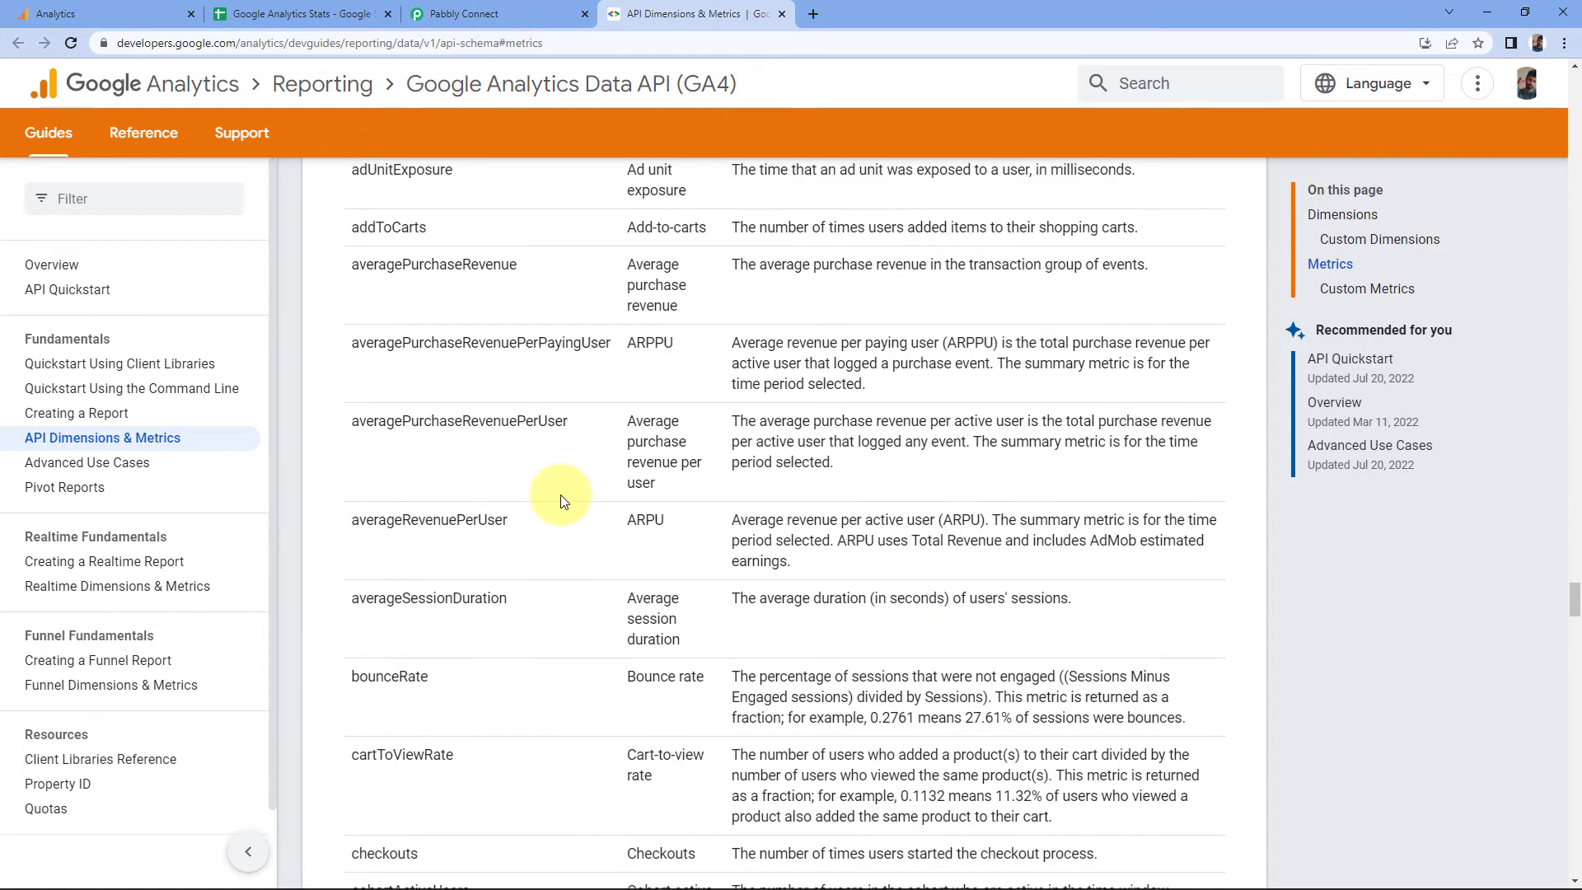
scroll(561, 495, "up", 3)
left_click_drag(625, 461, 710, 466)
left_click_drag(426, 463, 351, 464)
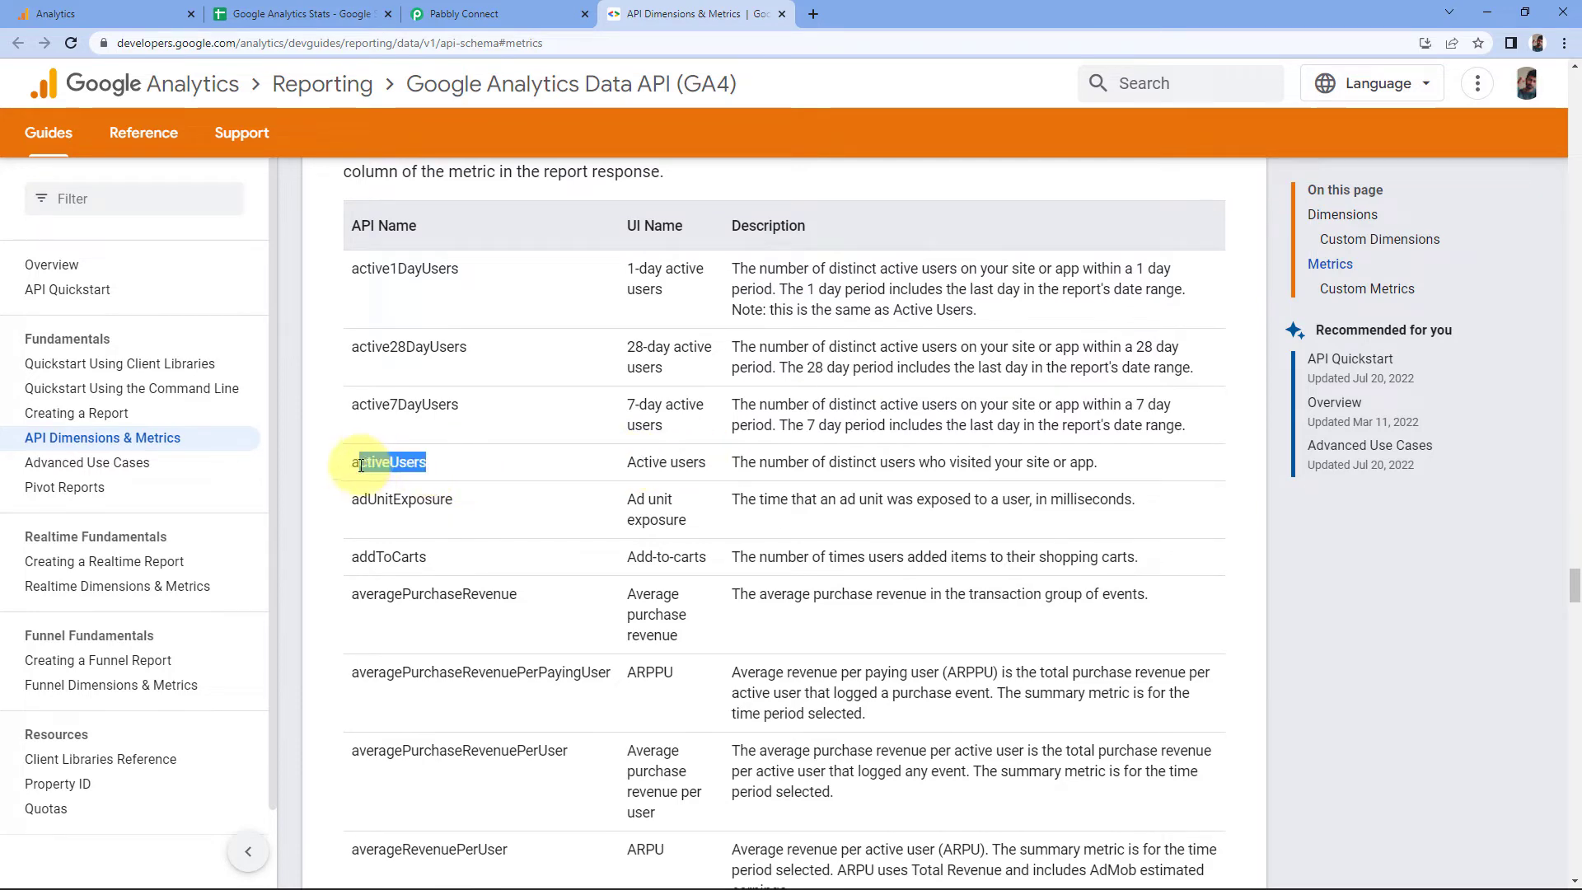
right_click(374, 466)
left_click(417, 480)
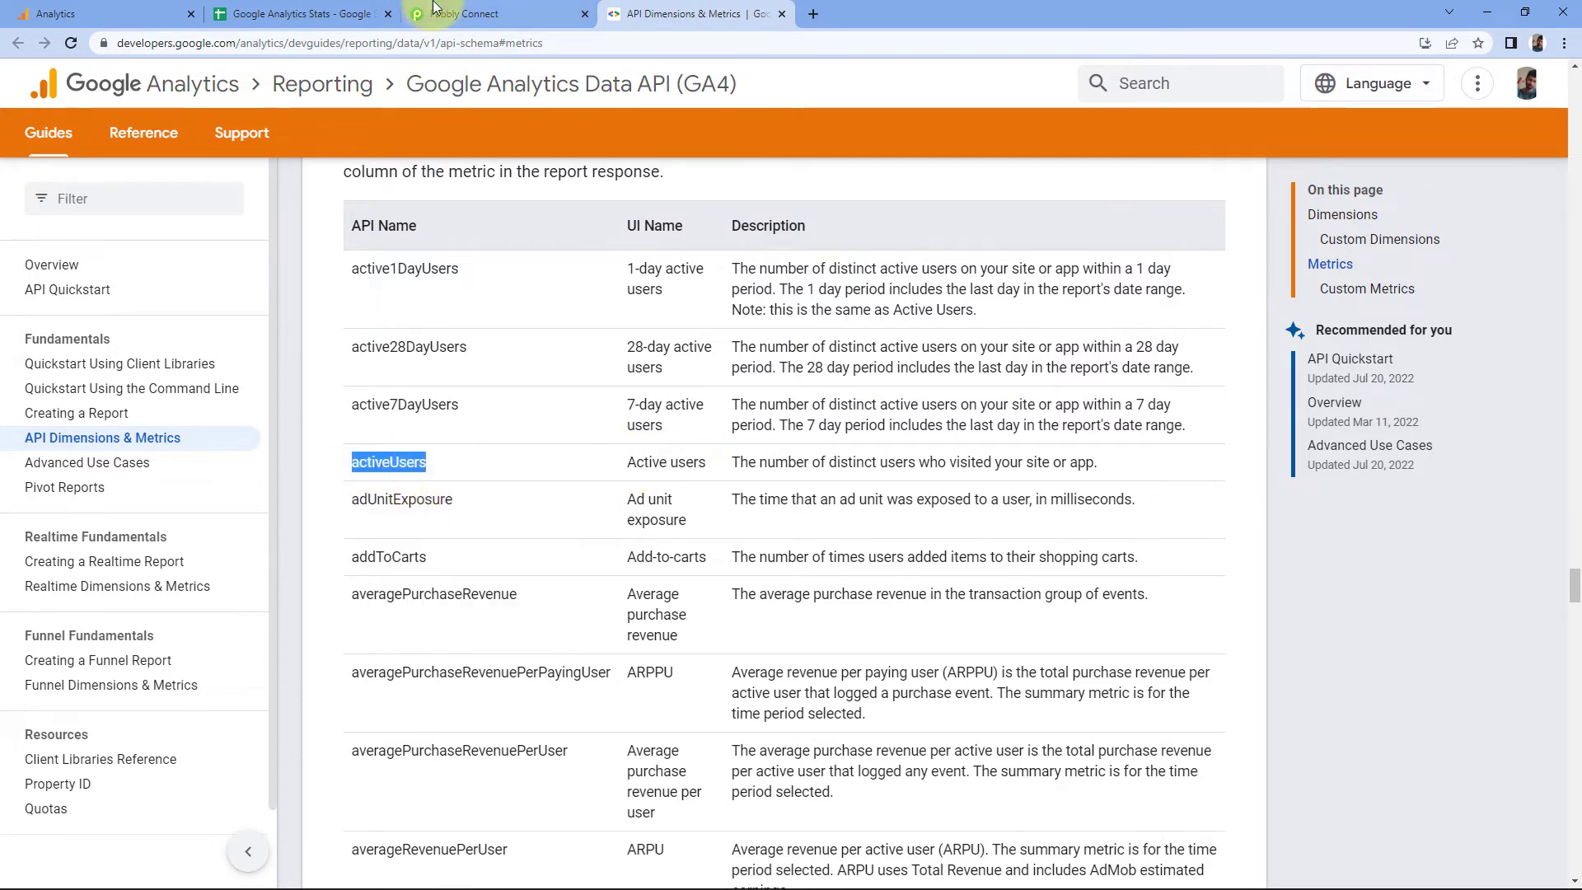
Step: Add activeUsers and a trailing comma to the Metric Name list in Pabbly Connect
left_click(492, 15)
key("ctrl+v")
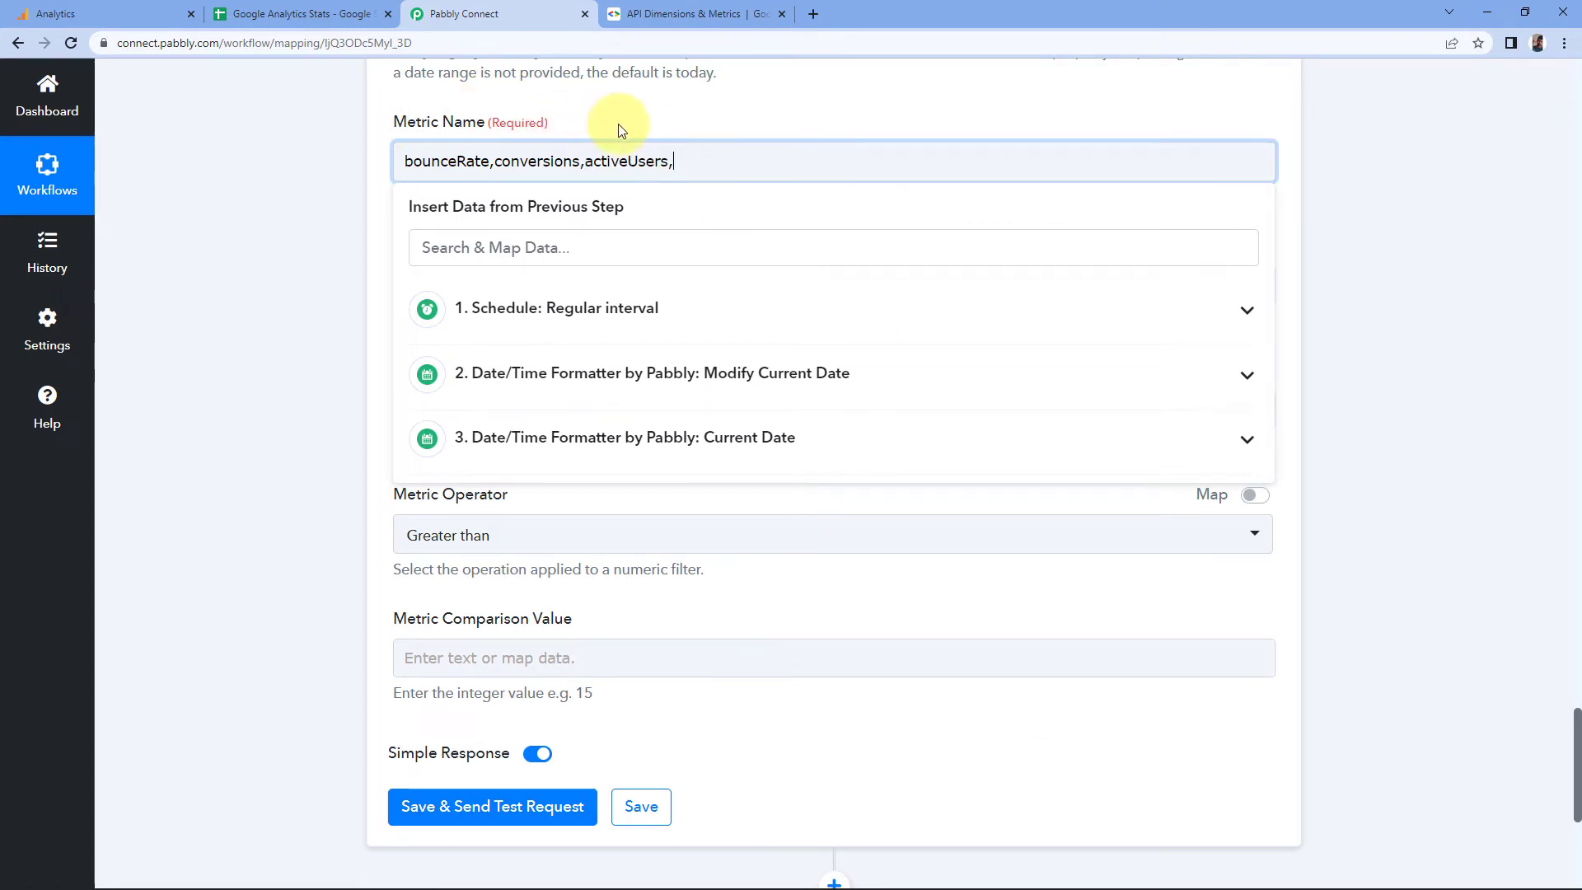
left_click(623, 130)
left_click(674, 160)
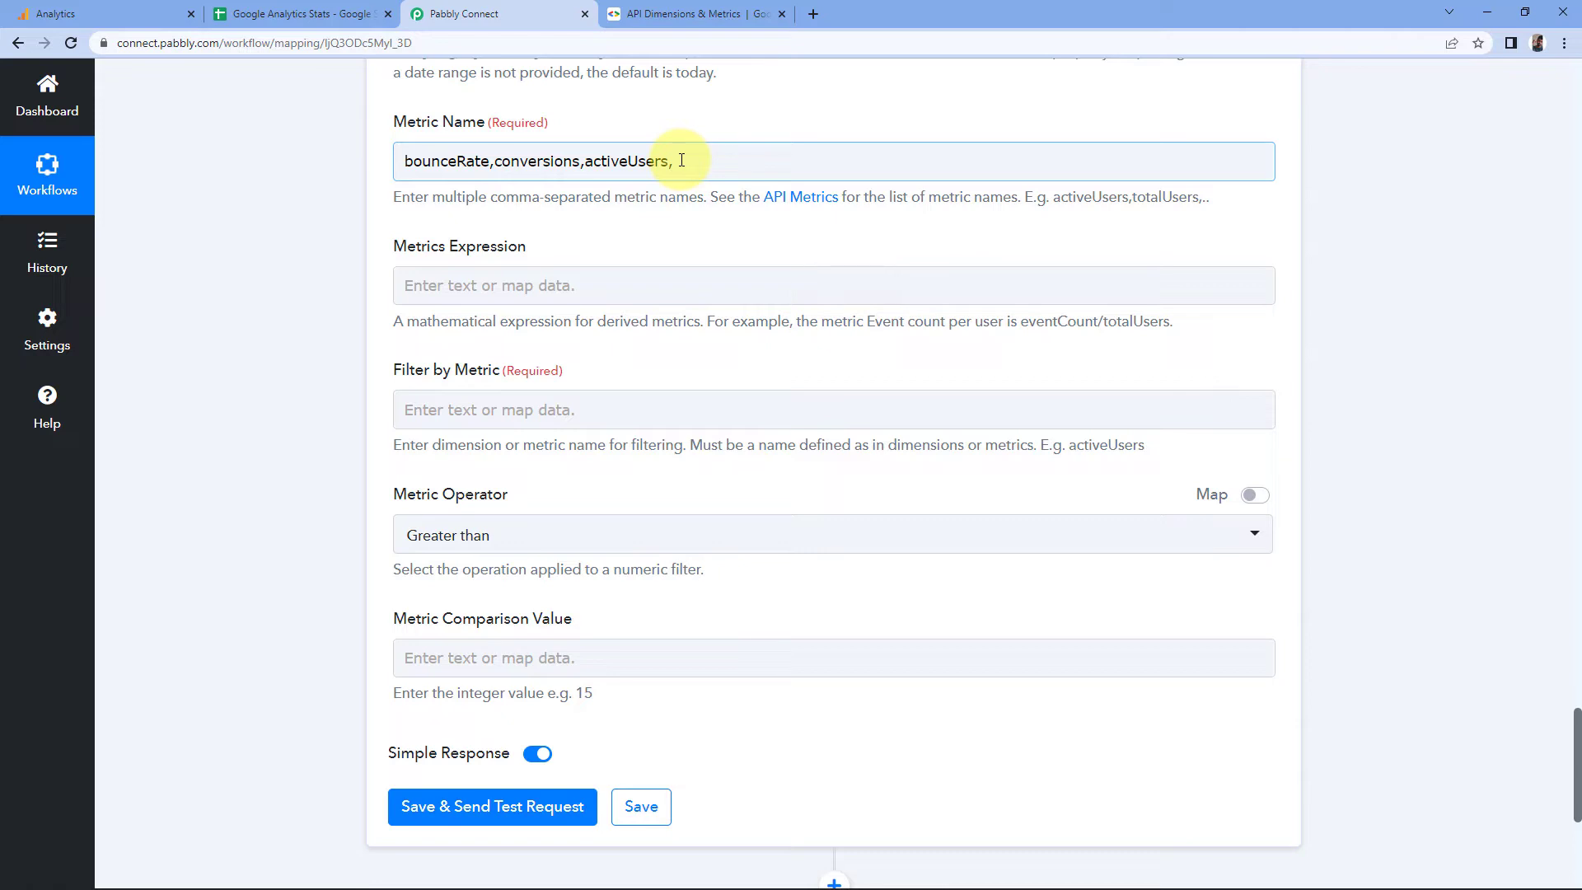
Step: Find the Sessions metric in the Google Analytics metrics reference and copy its API name, sessions
left_click(676, 14)
scroll(395, 247, "up", 2)
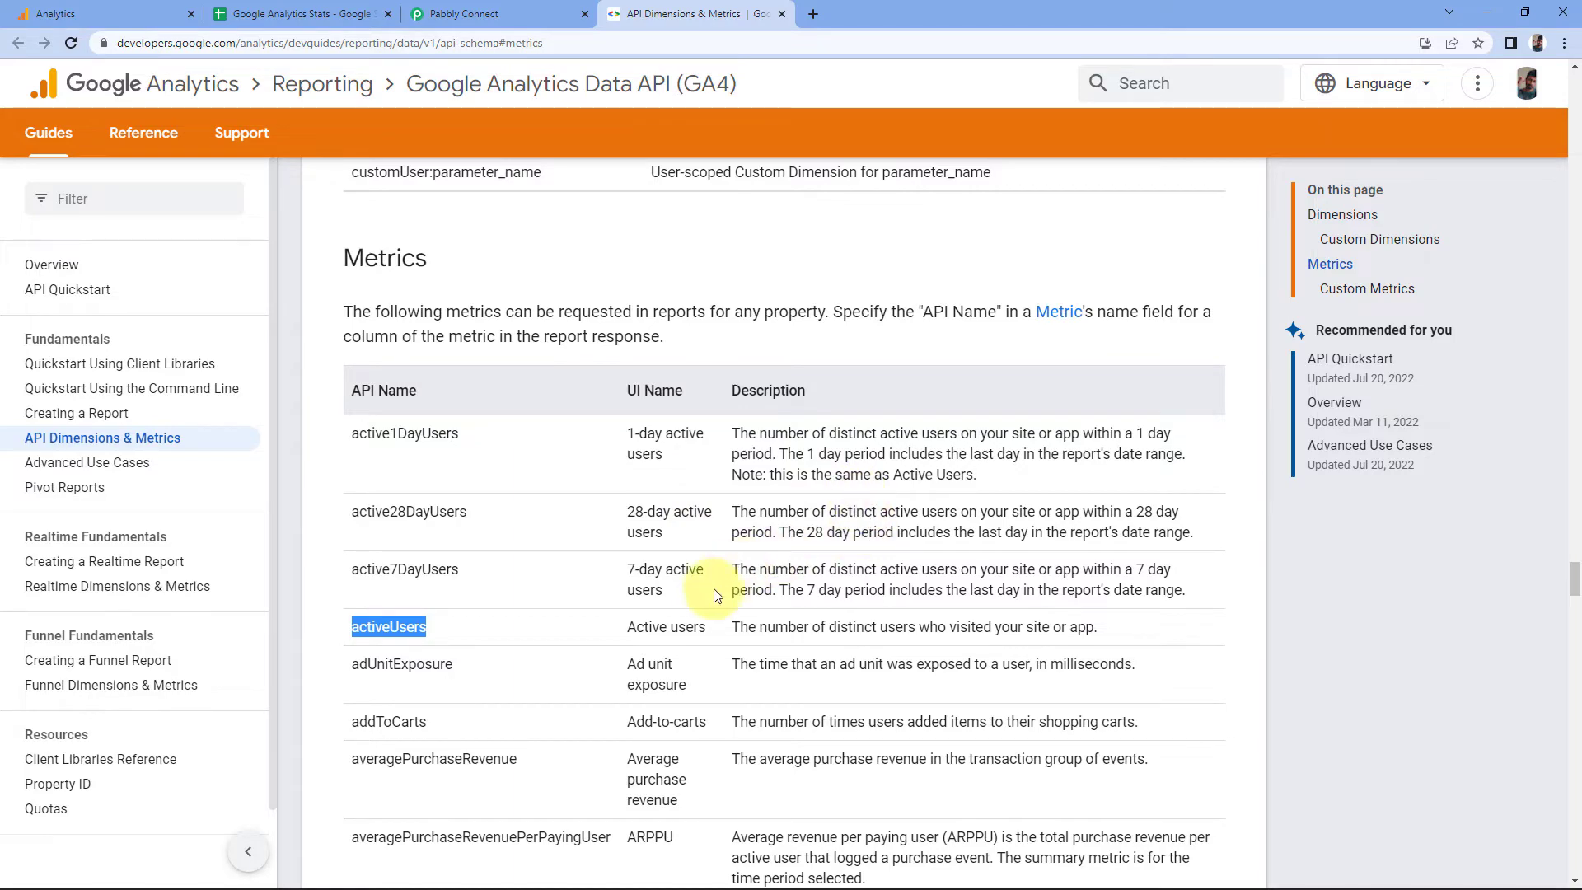
left_click(527, 631)
scroll(521, 630, "down", 15)
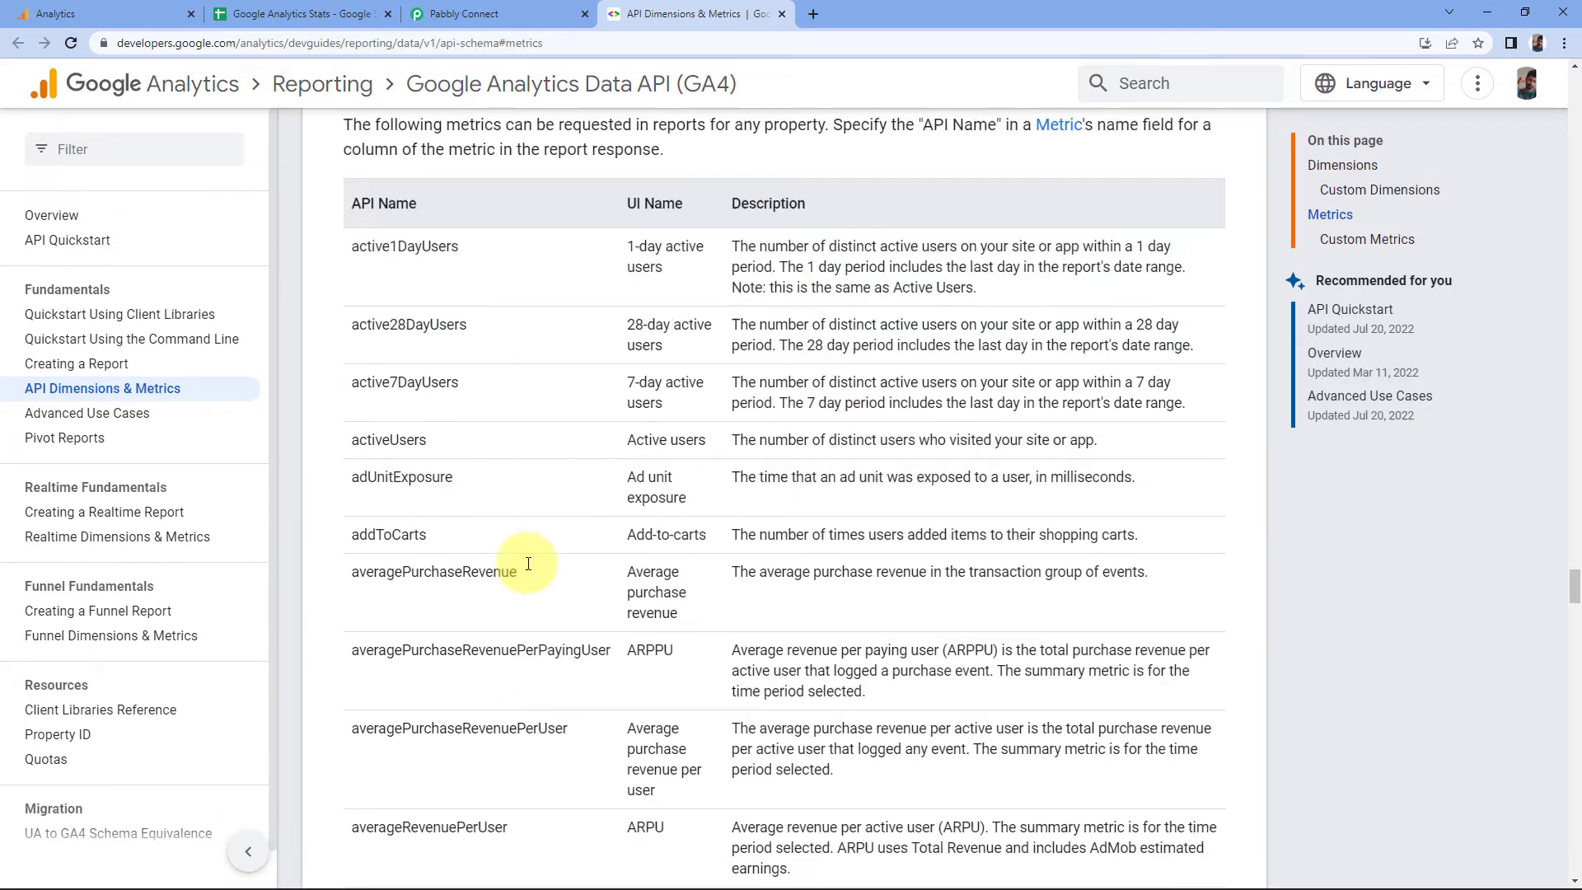
scroll(559, 537, "down", 20)
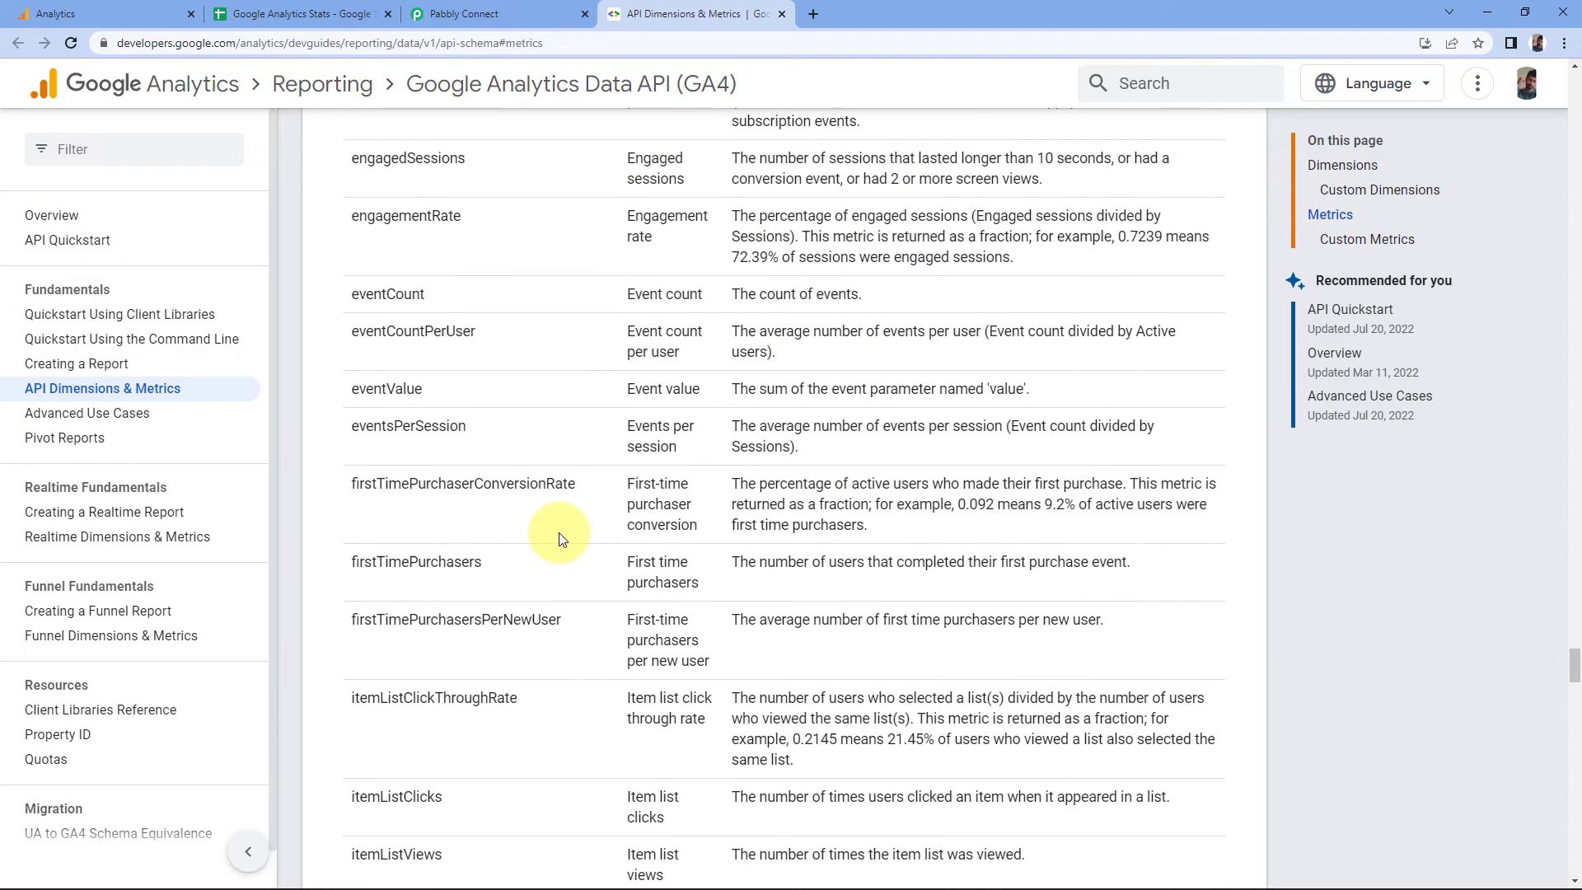
scroll(559, 538, "down", 10)
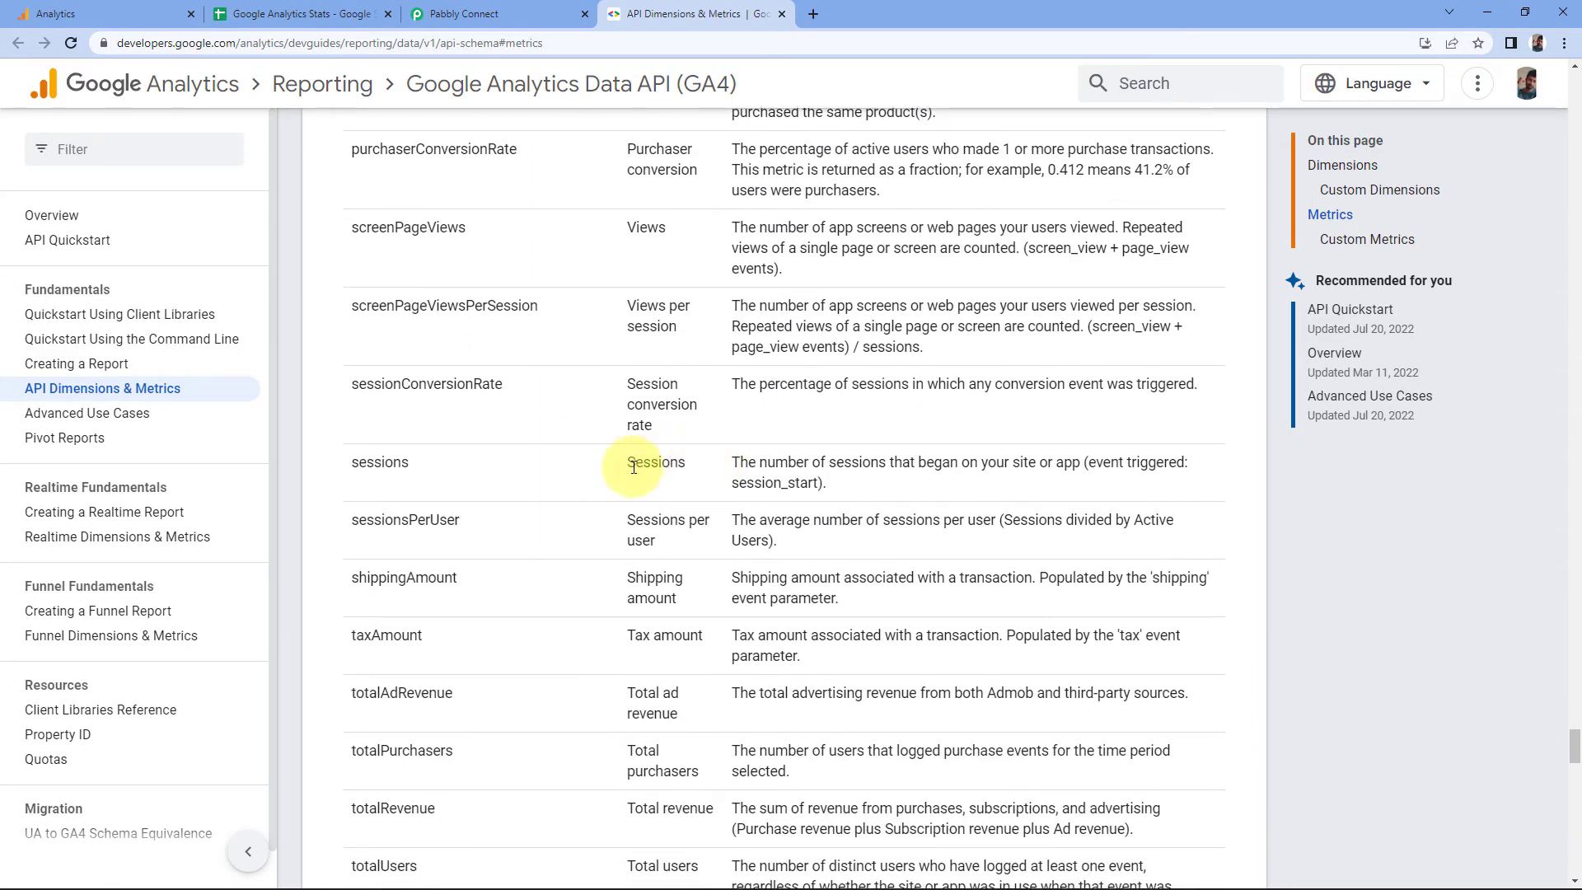
double_click(378, 463)
right_click(372, 463)
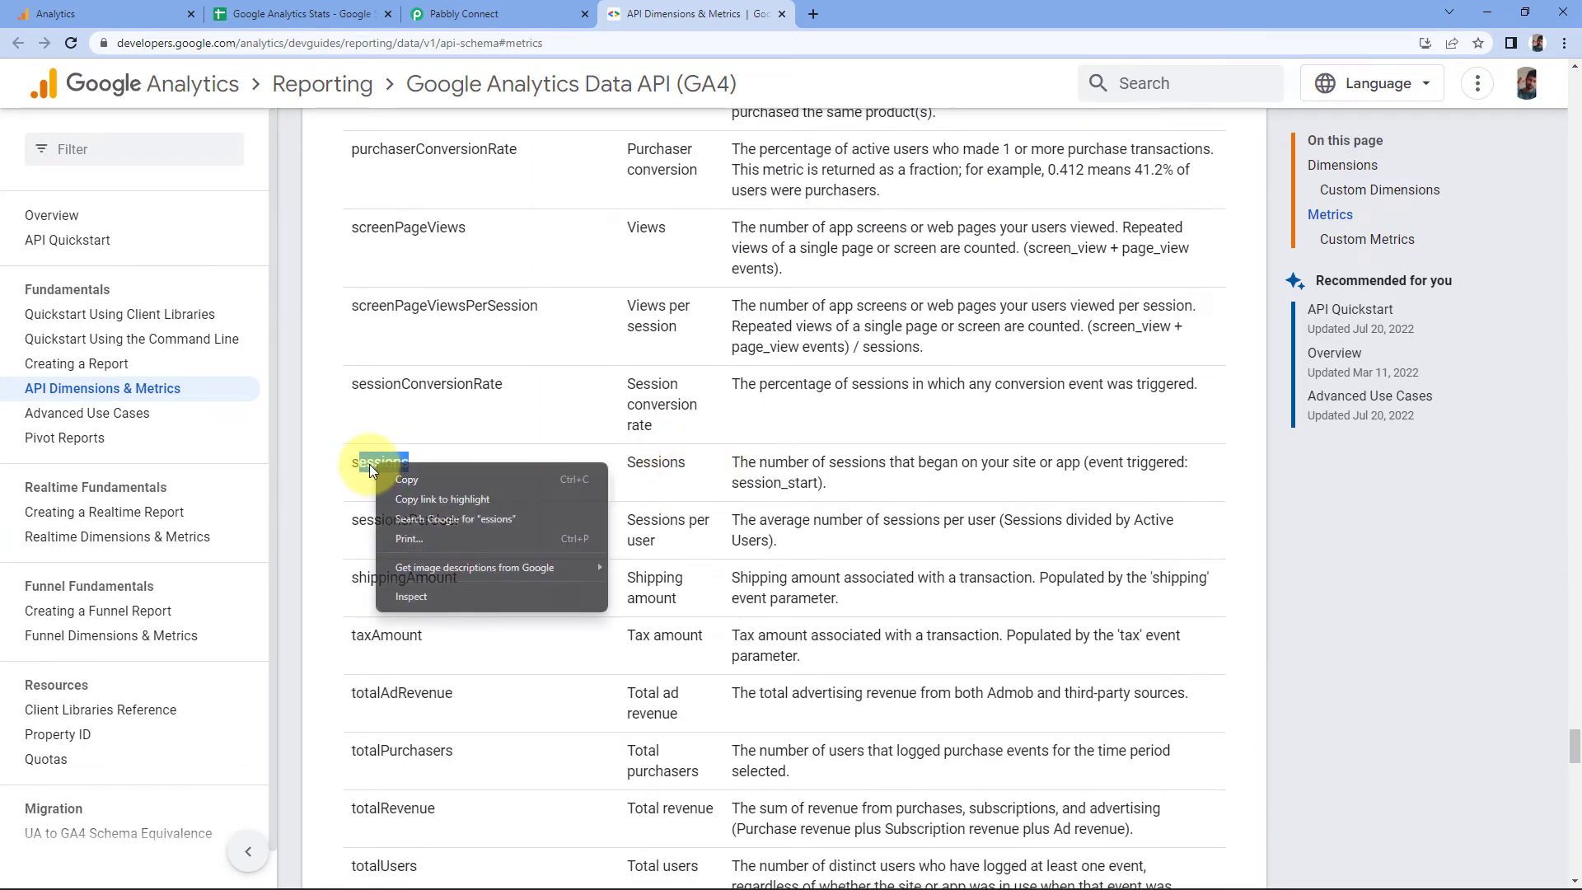
left_click(372, 464)
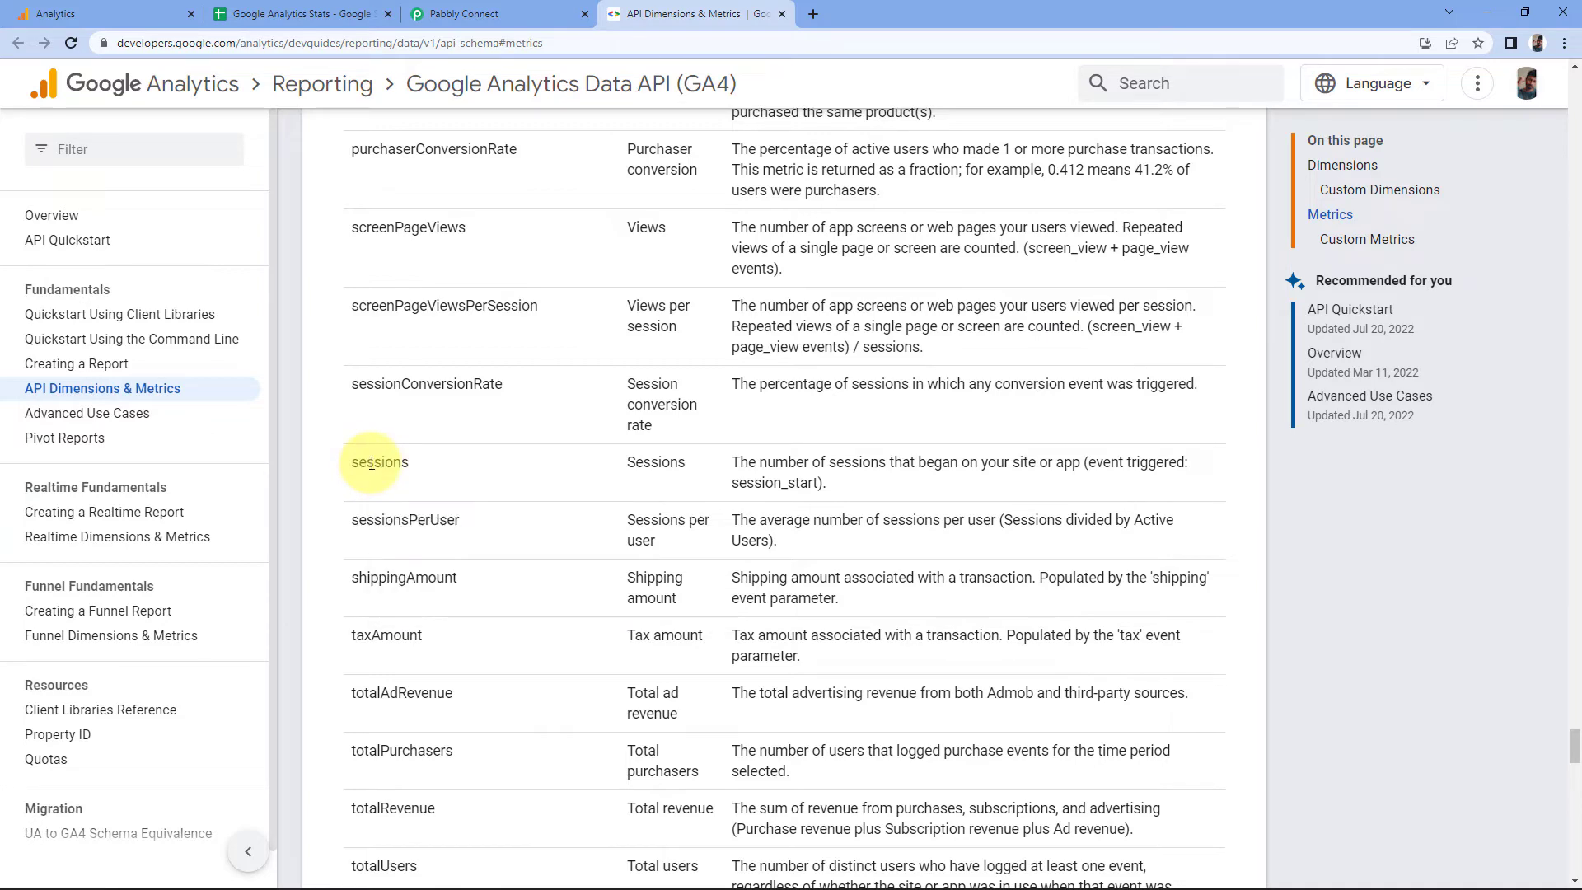
left_click_drag(424, 461, 357, 463)
right_click(375, 467)
left_click(417, 483)
Step: Paste sessions after activeUsers in the Metric Name list in Pabbly Connect
left_click(463, 13)
left_click(692, 161)
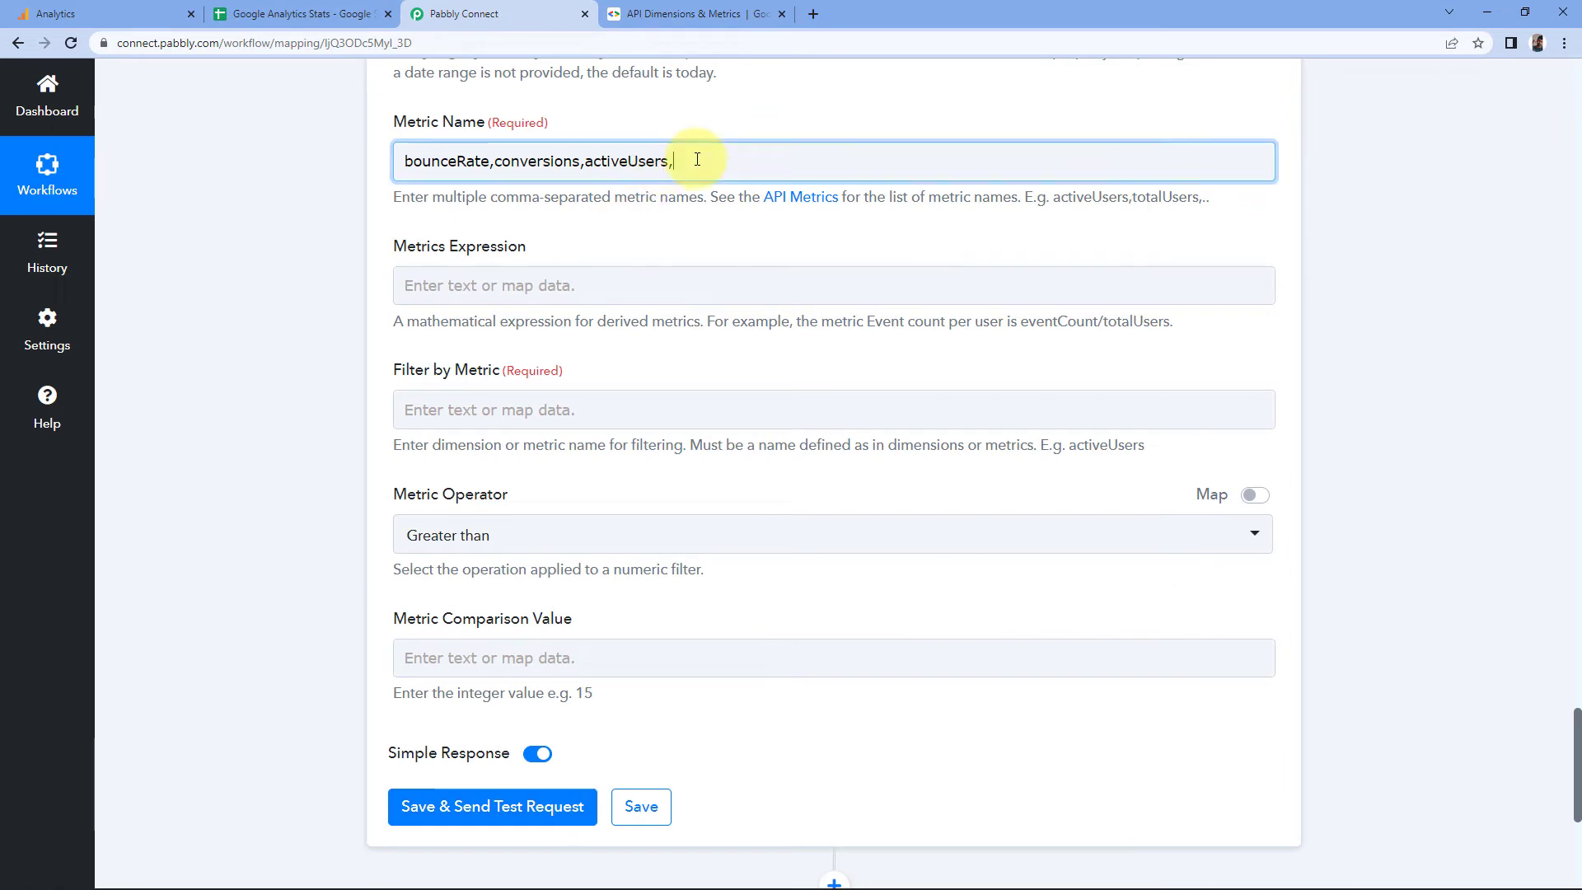
right_click(689, 160)
left_click(741, 290)
left_click(364, 163)
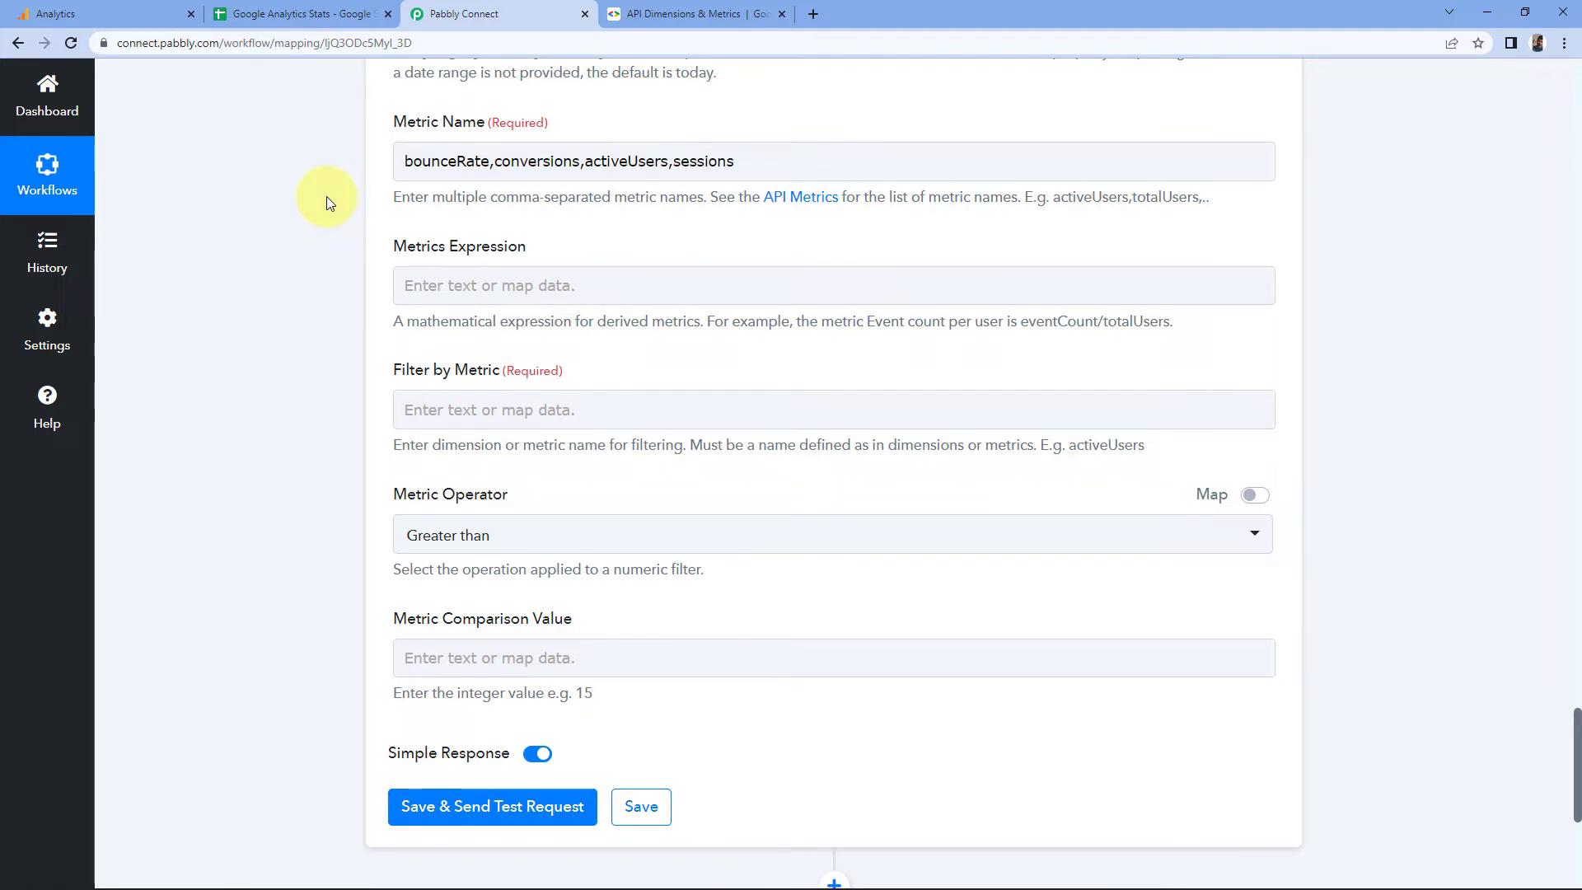
left_click(619, 176)
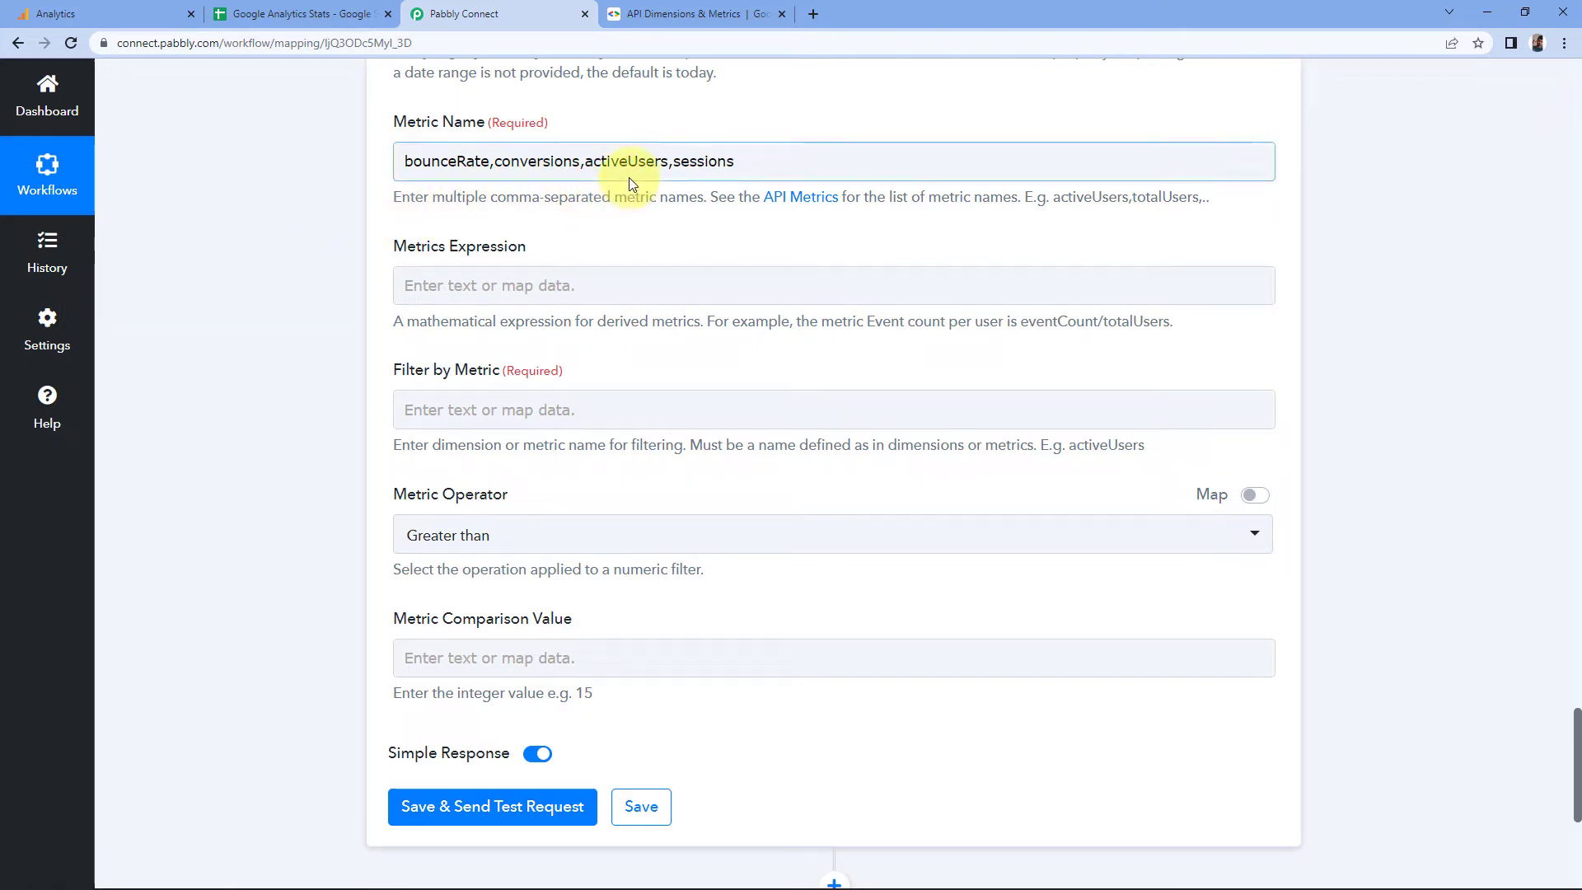
left_click(682, 10)
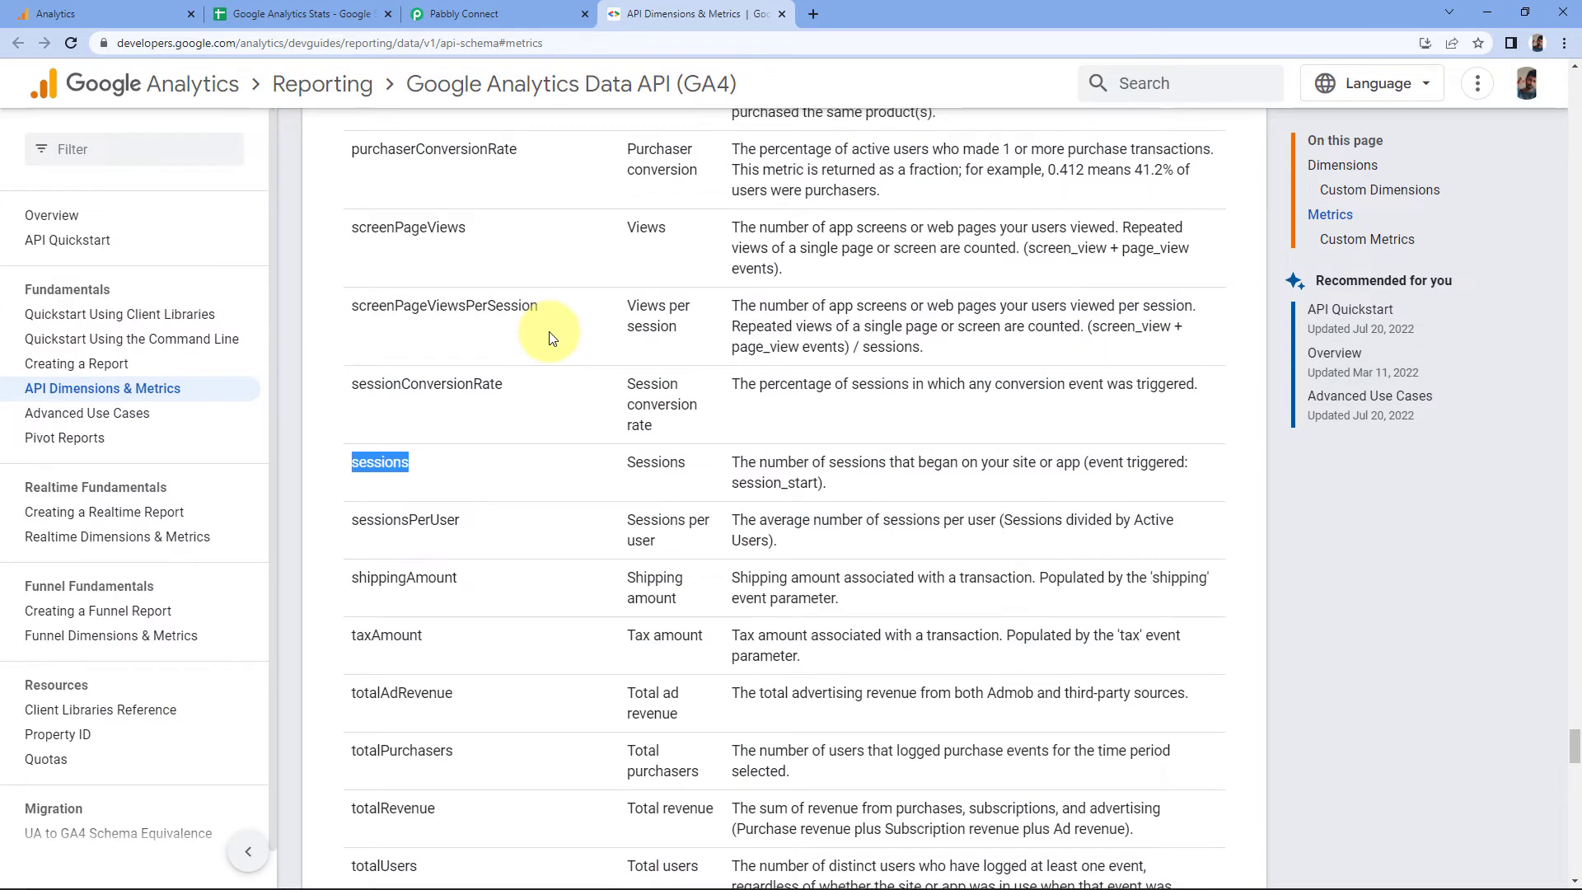
left_click(486, 13)
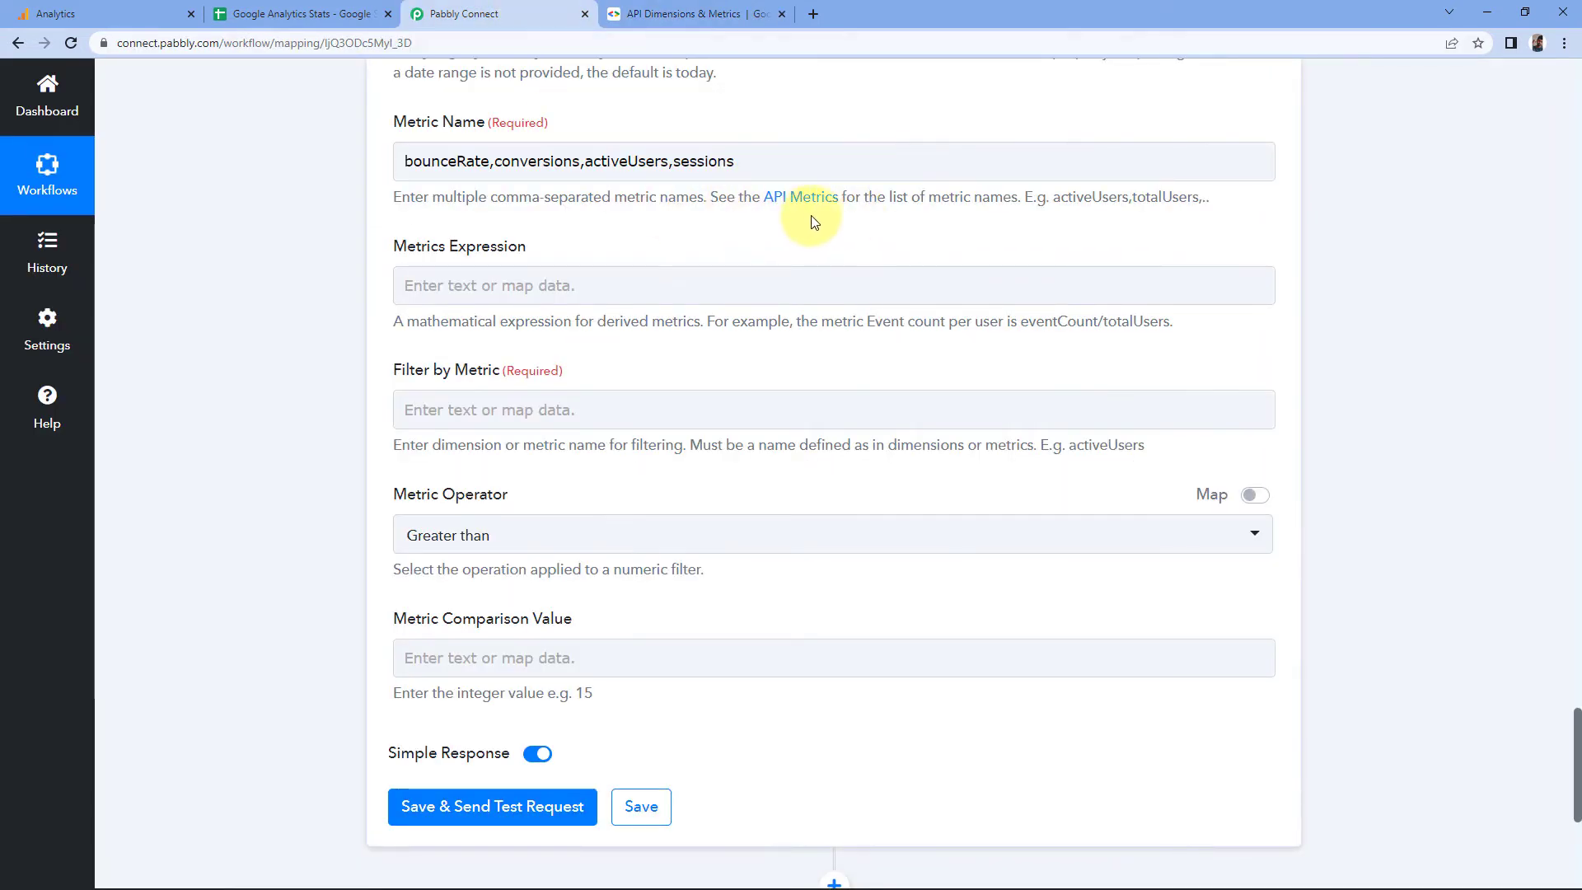
left_click(762, 14)
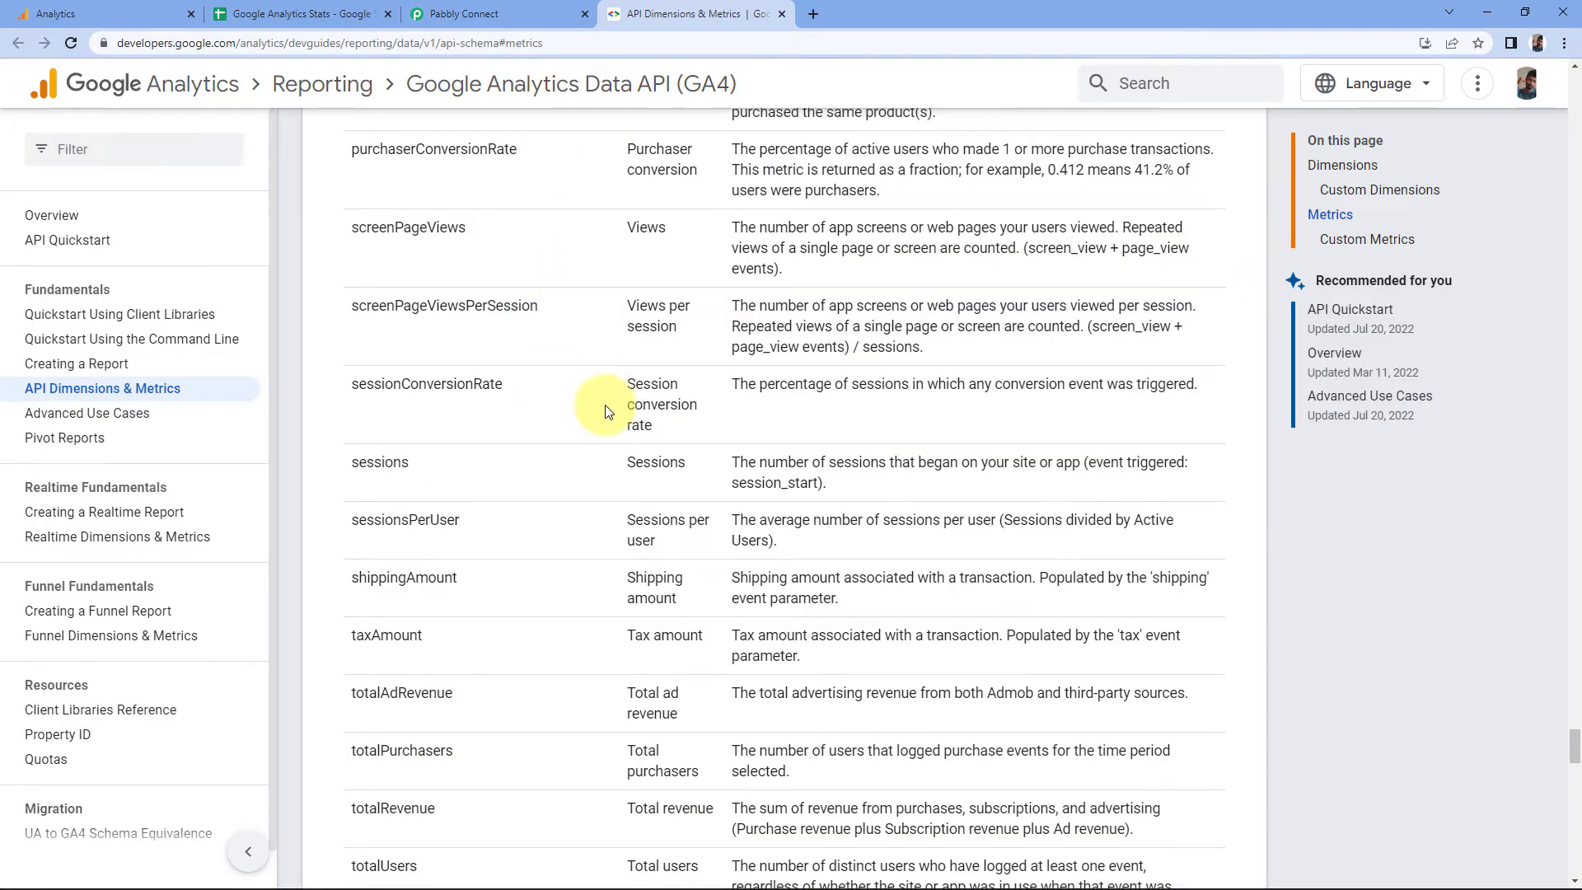
left_click(486, 13)
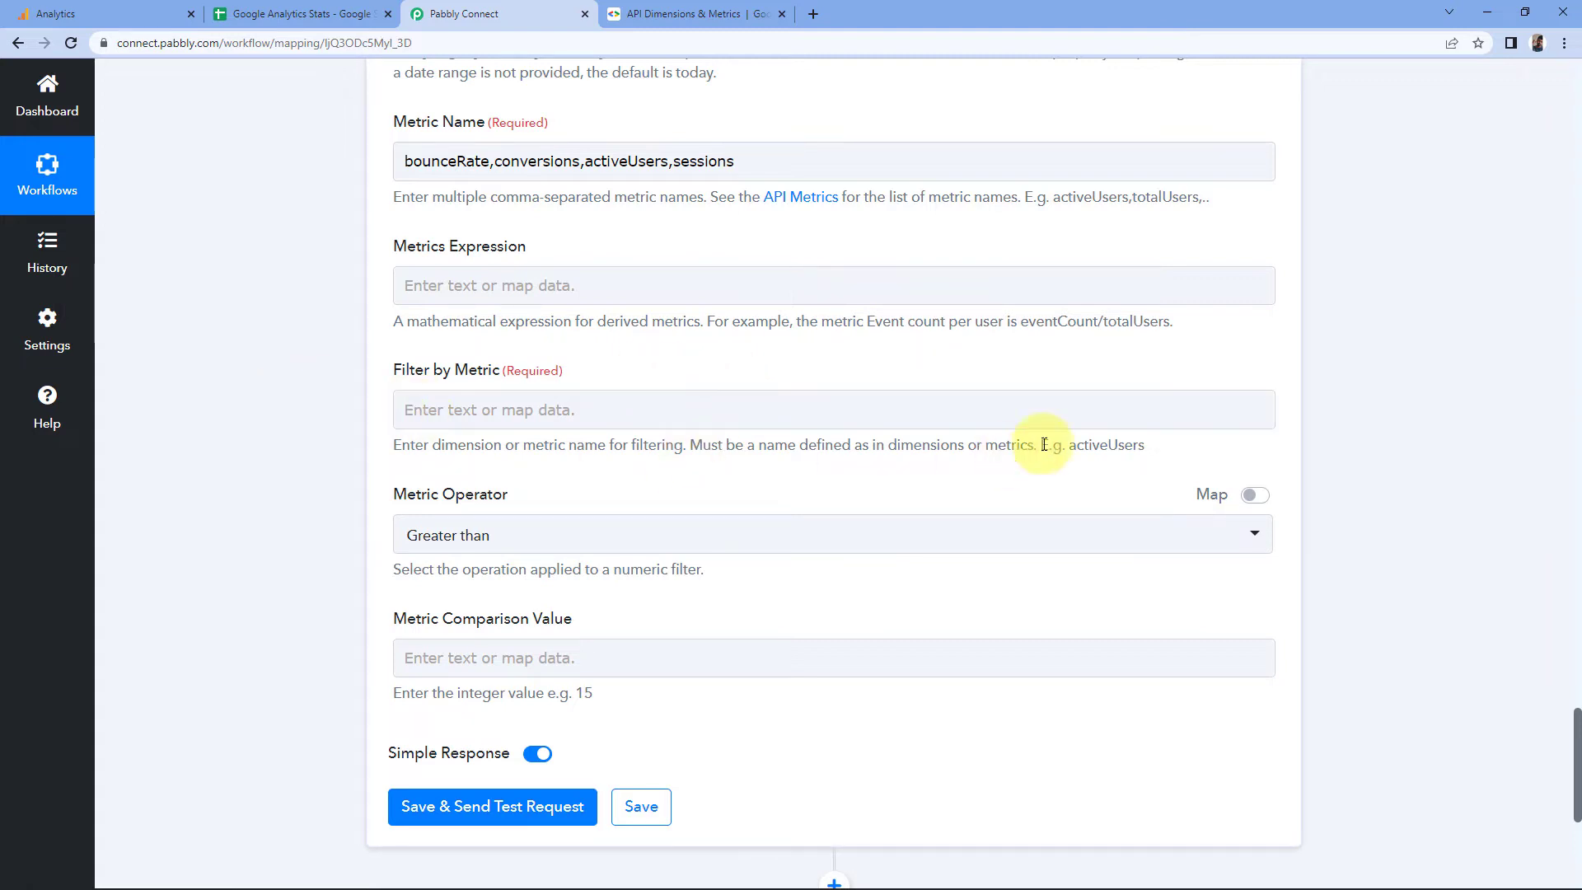
Step: Copy the example metric name activeUsers from the help text and paste it into the Filter by Metric field
left_click_drag(1143, 450, 1062, 448)
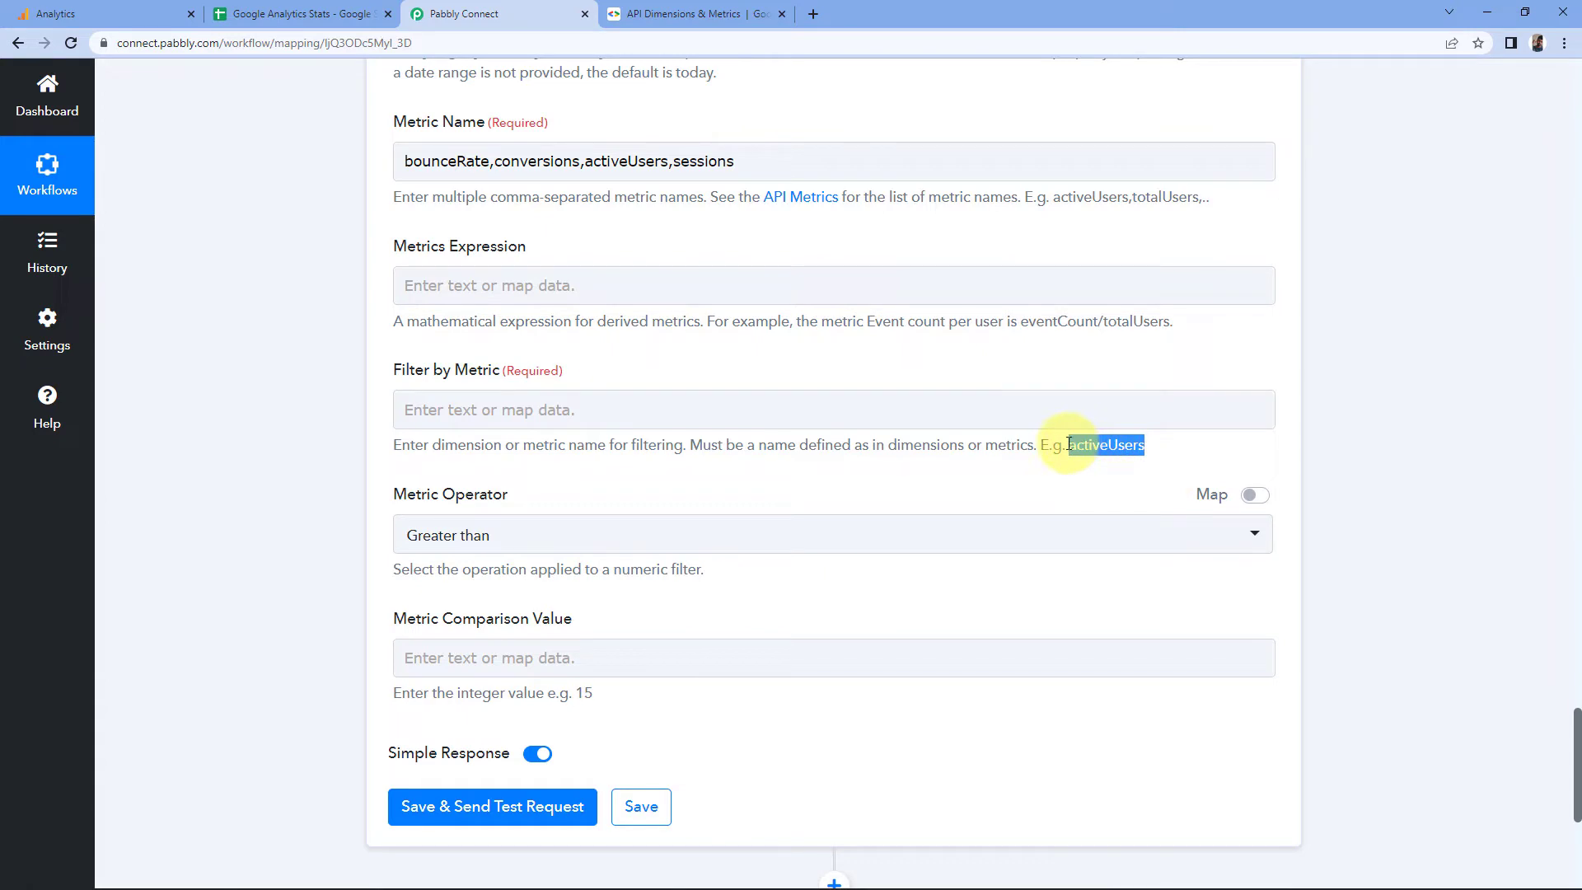
left_click(409, 412)
right_click(424, 411)
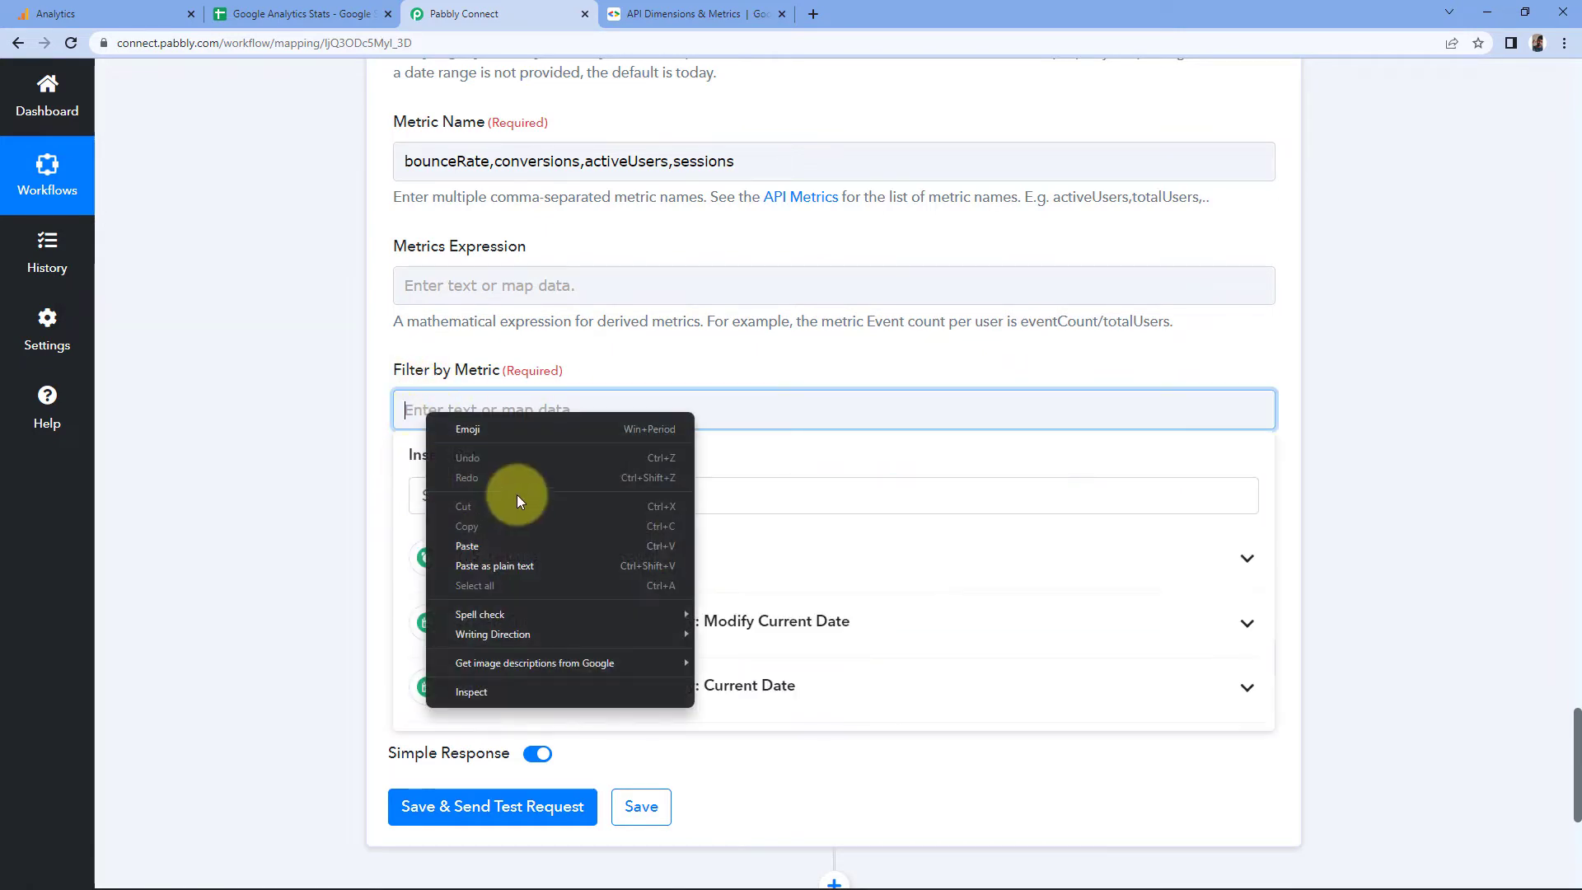
left_click(467, 560)
left_click(338, 478)
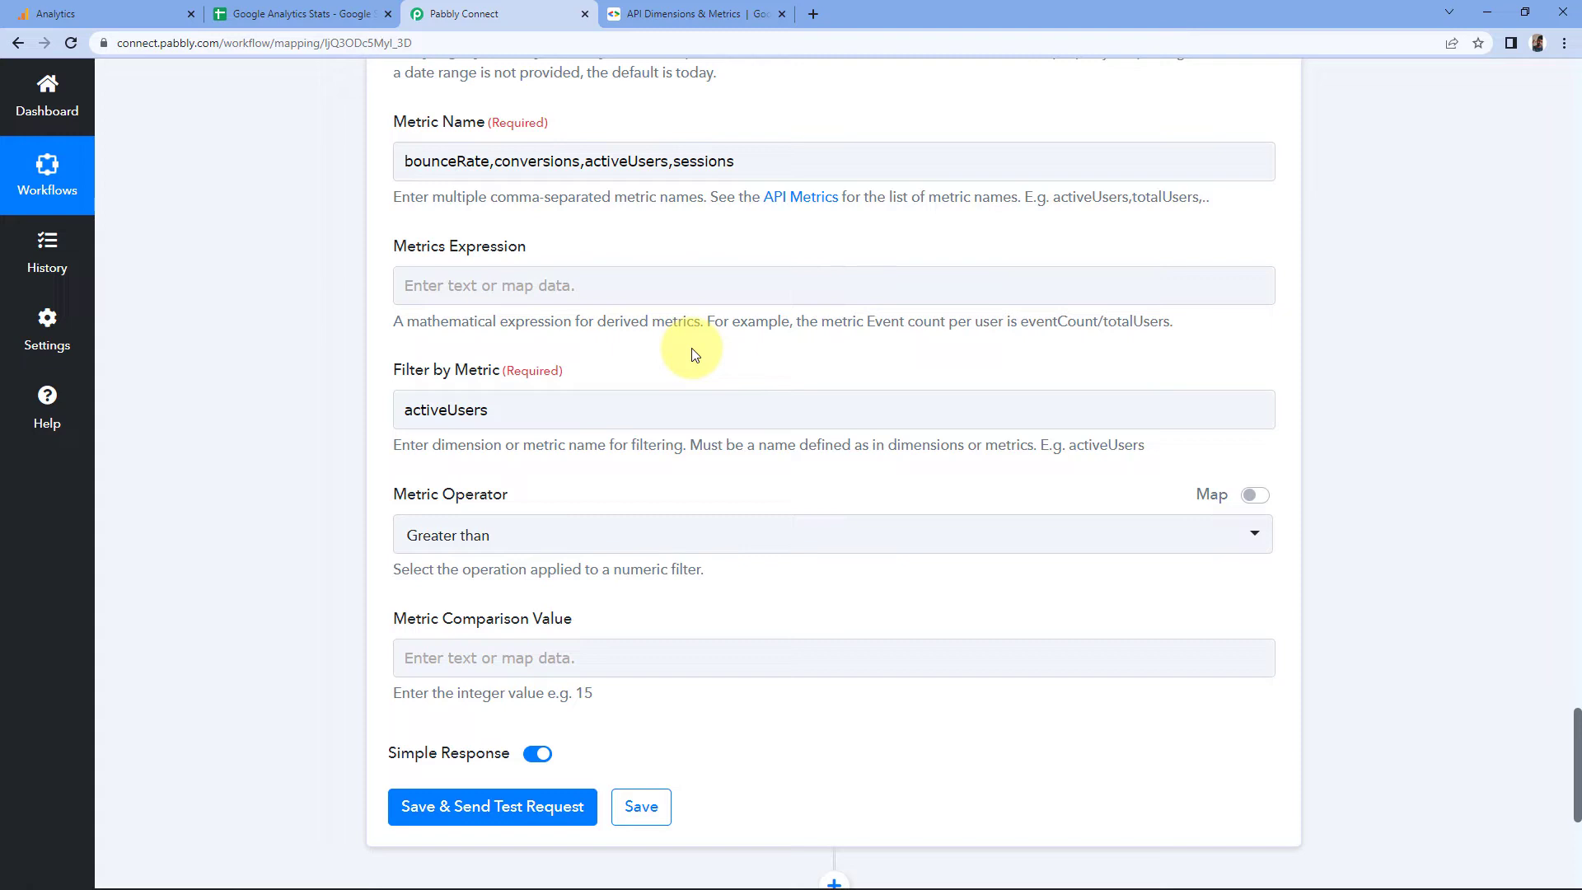
Step: Review the available Metric Operator choices and keep Greater than selected
scroll(692, 354, "up", 1)
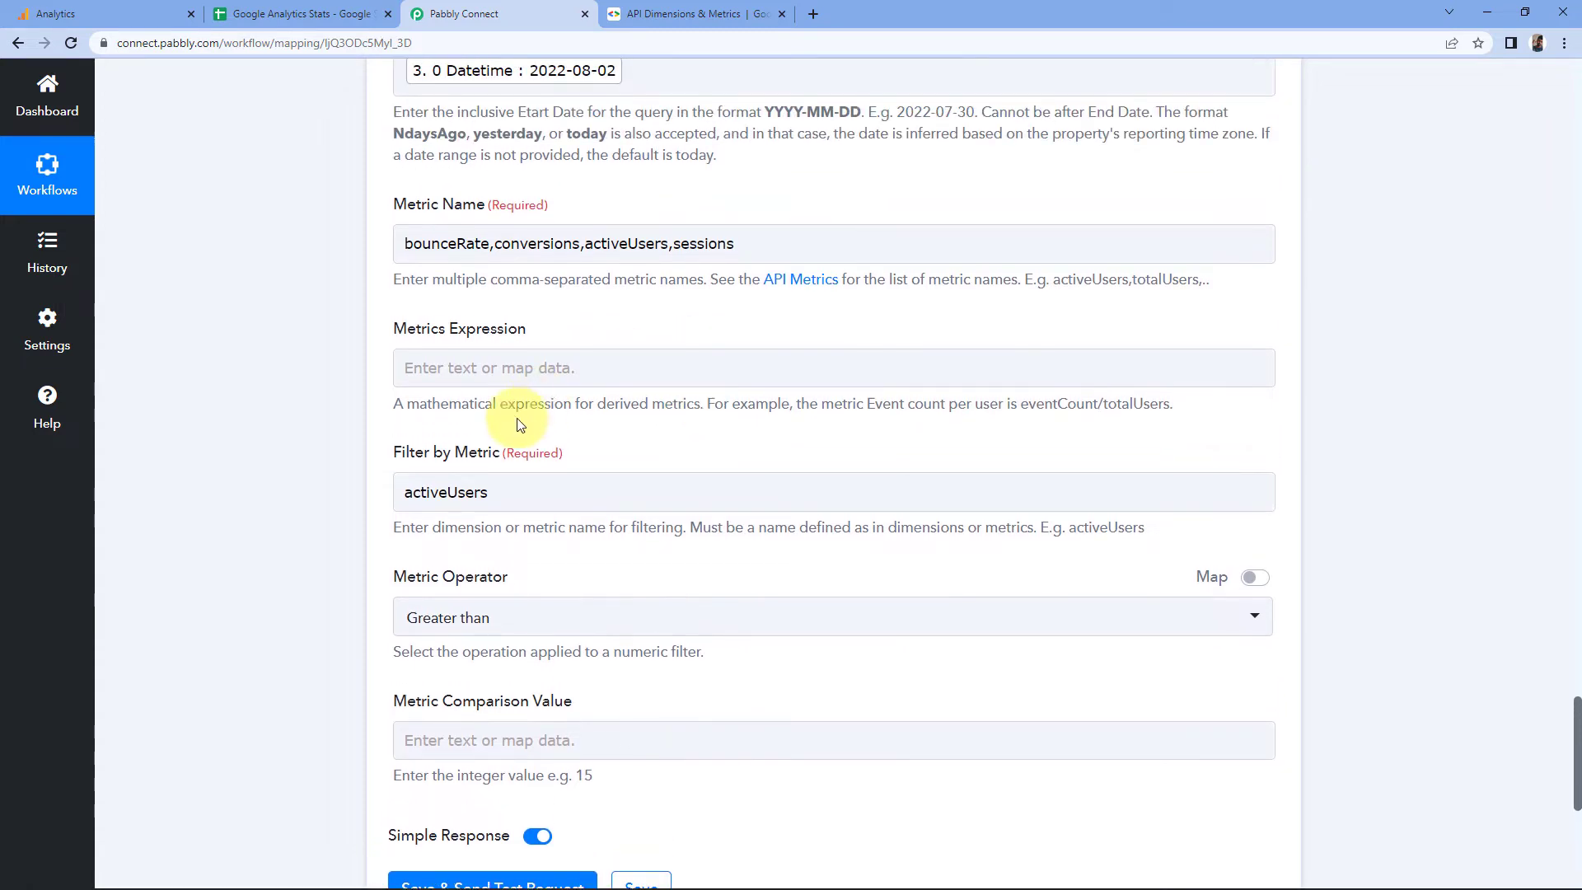
scroll(185, 553, "down", 1)
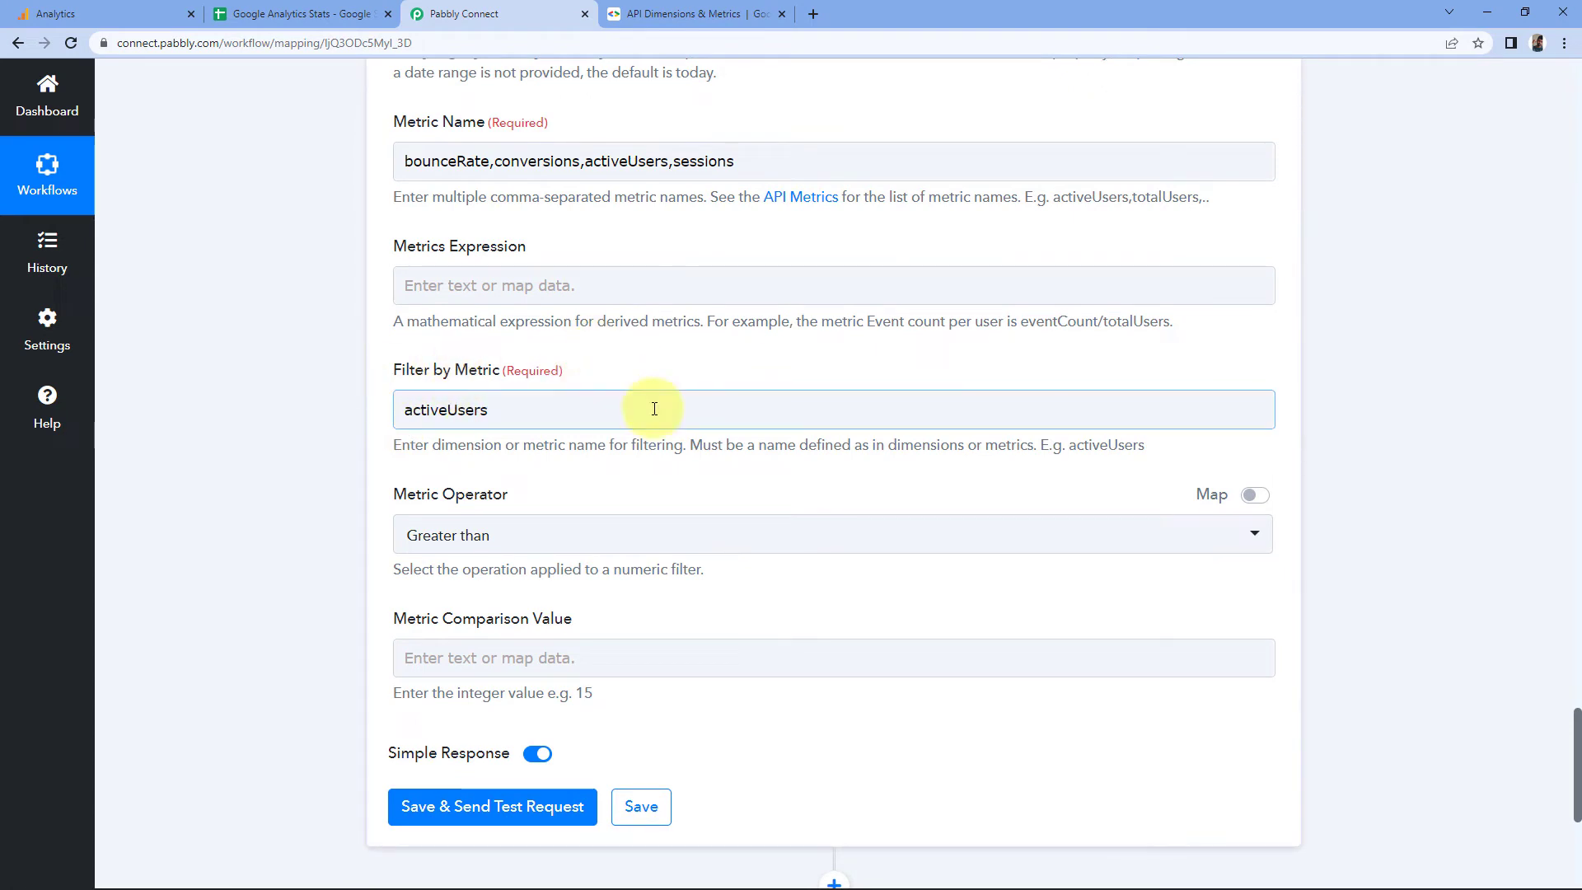
scroll(254, 435, "down", 2)
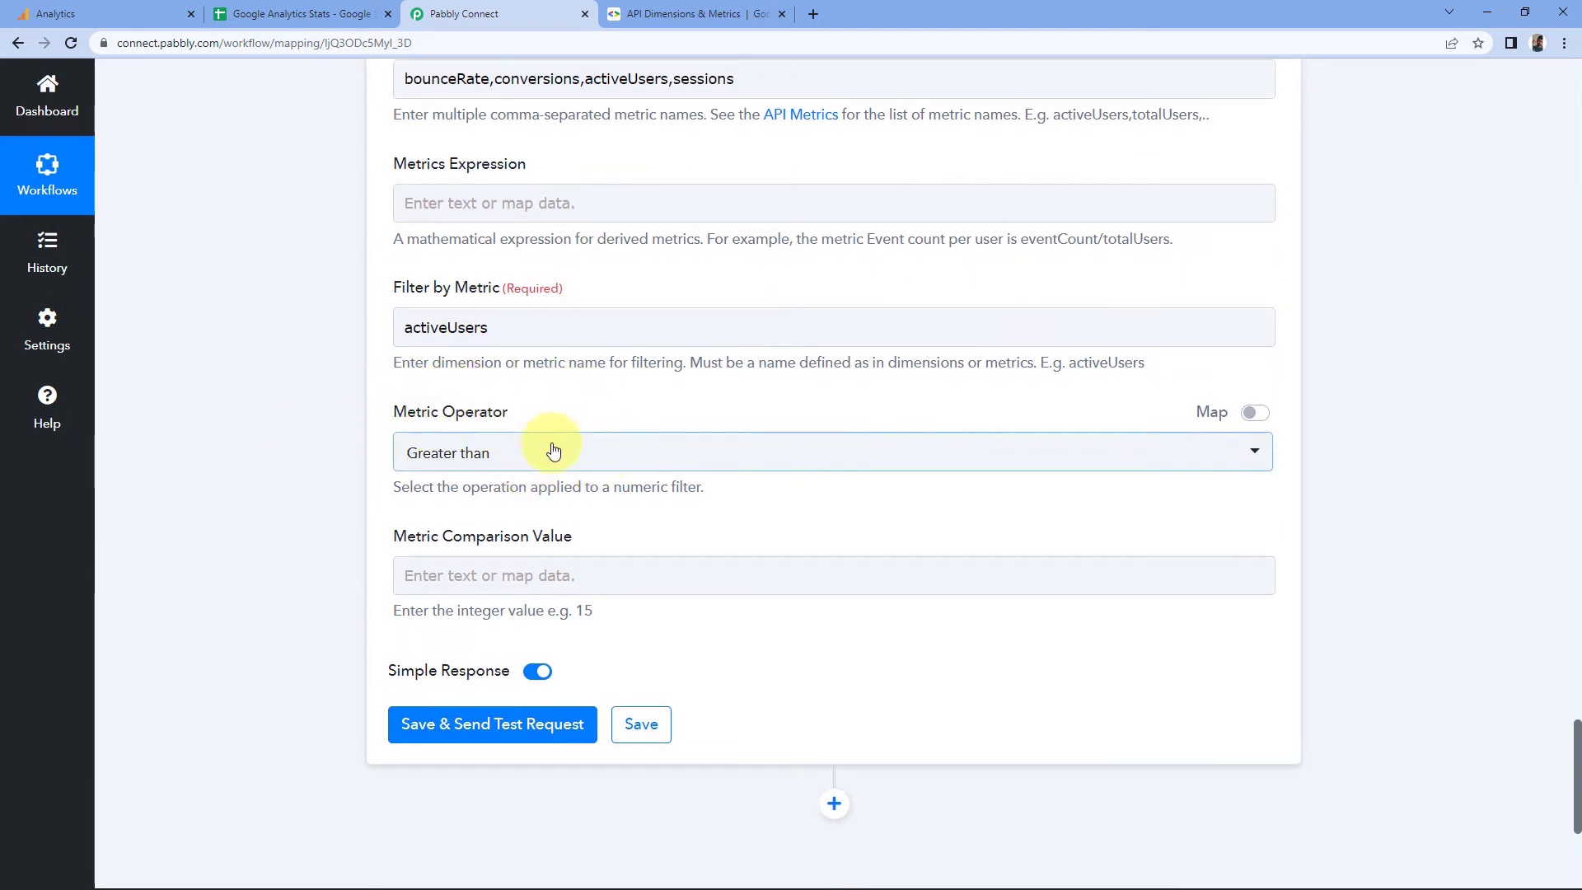
left_click(413, 454)
scroll(318, 488, "down", 2)
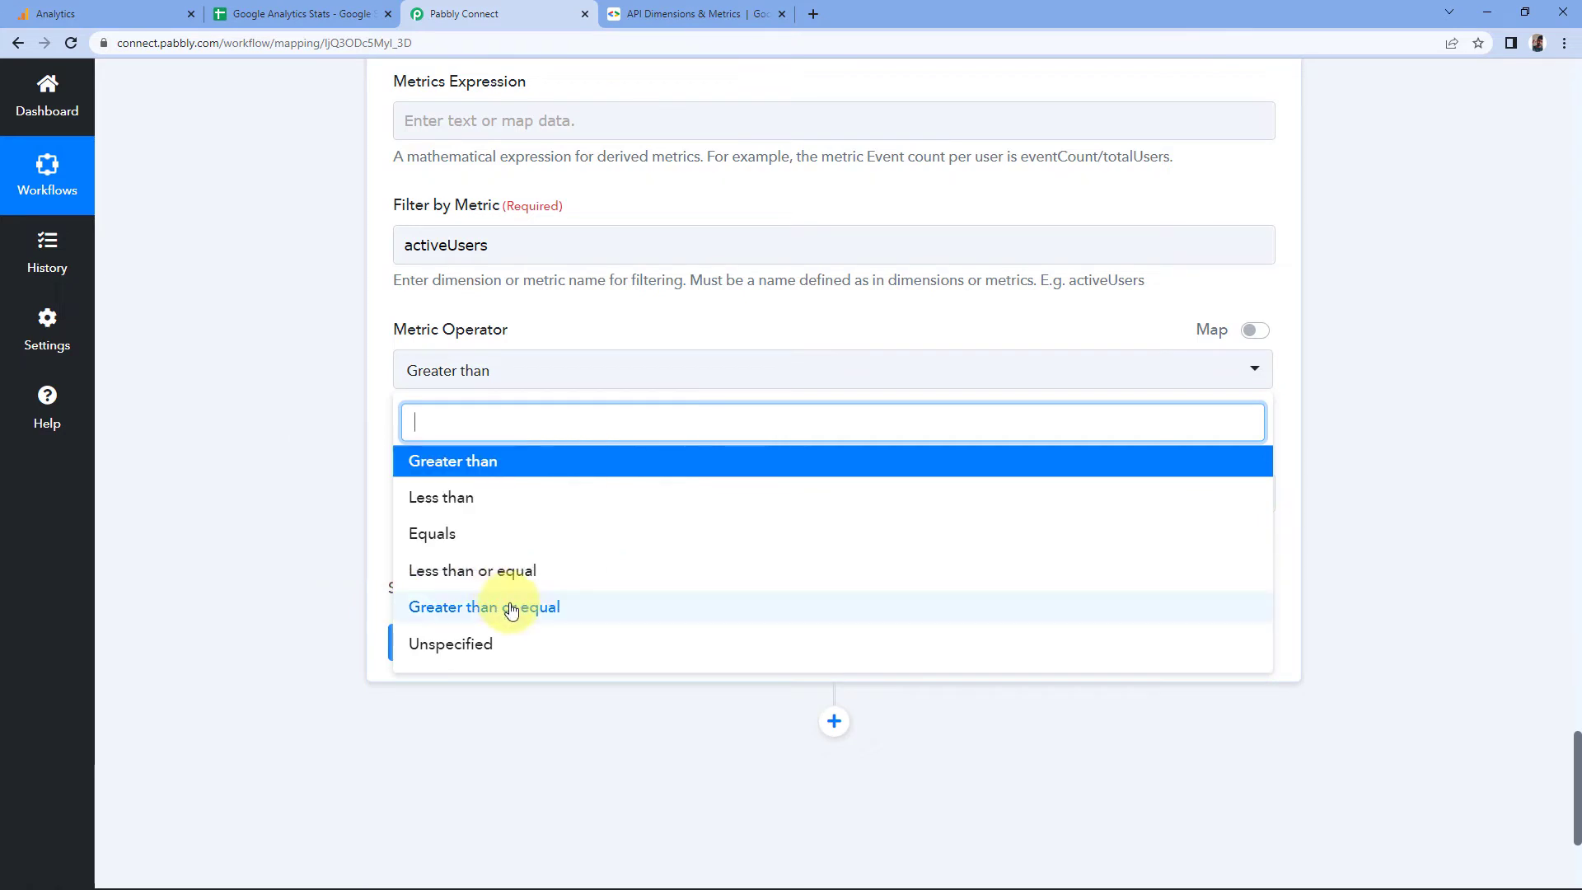
left_click(347, 555)
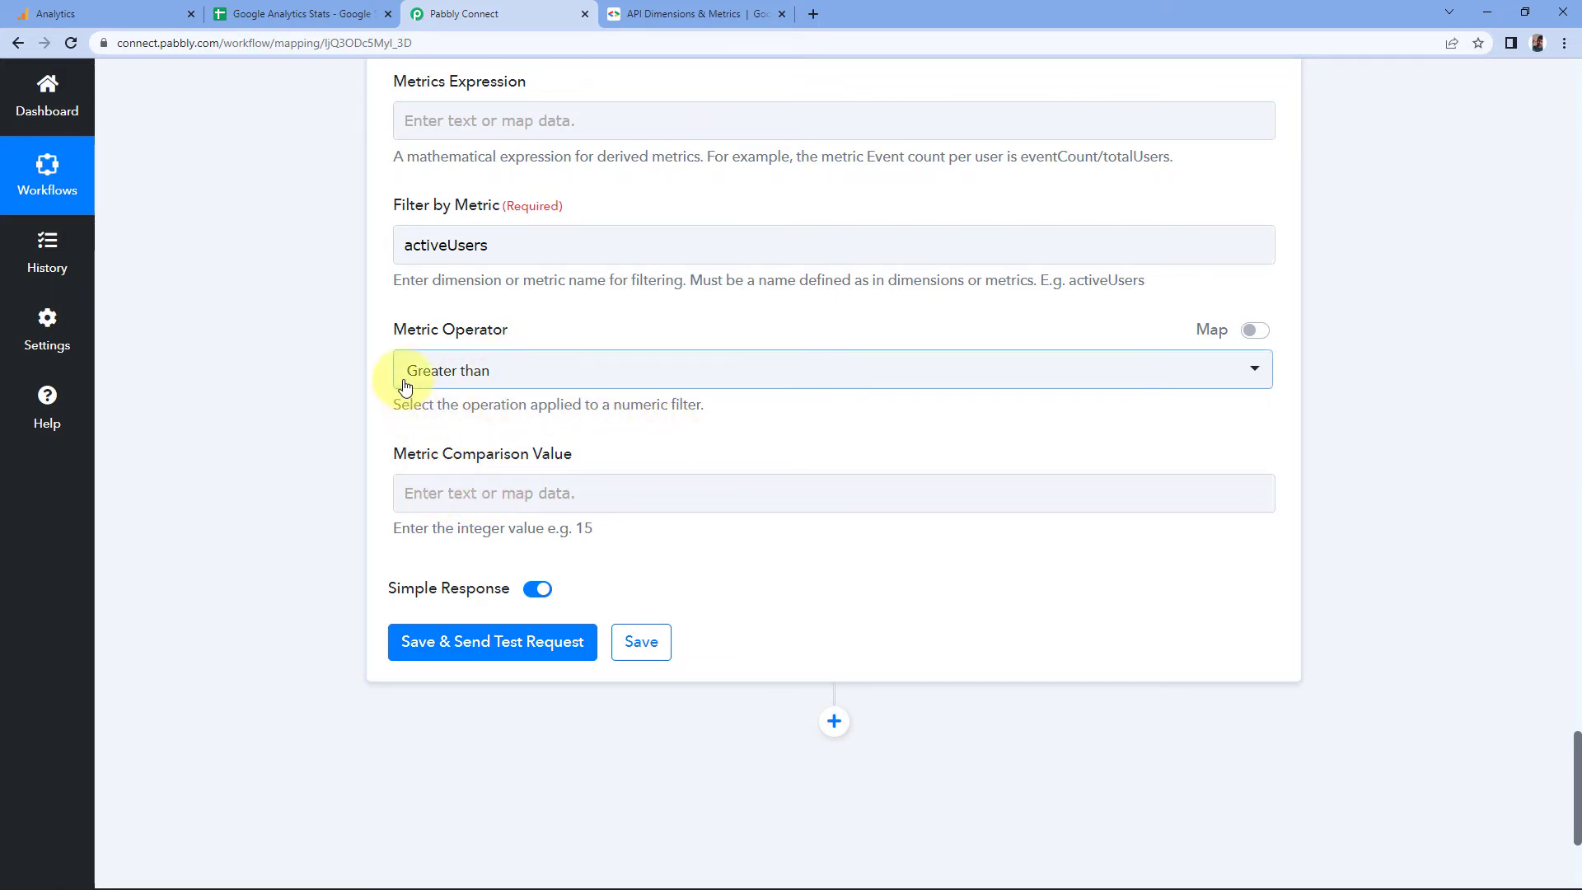
Step: Set the Metric Comparison Value to 10, then save the report step and send a test request
left_click(405, 492)
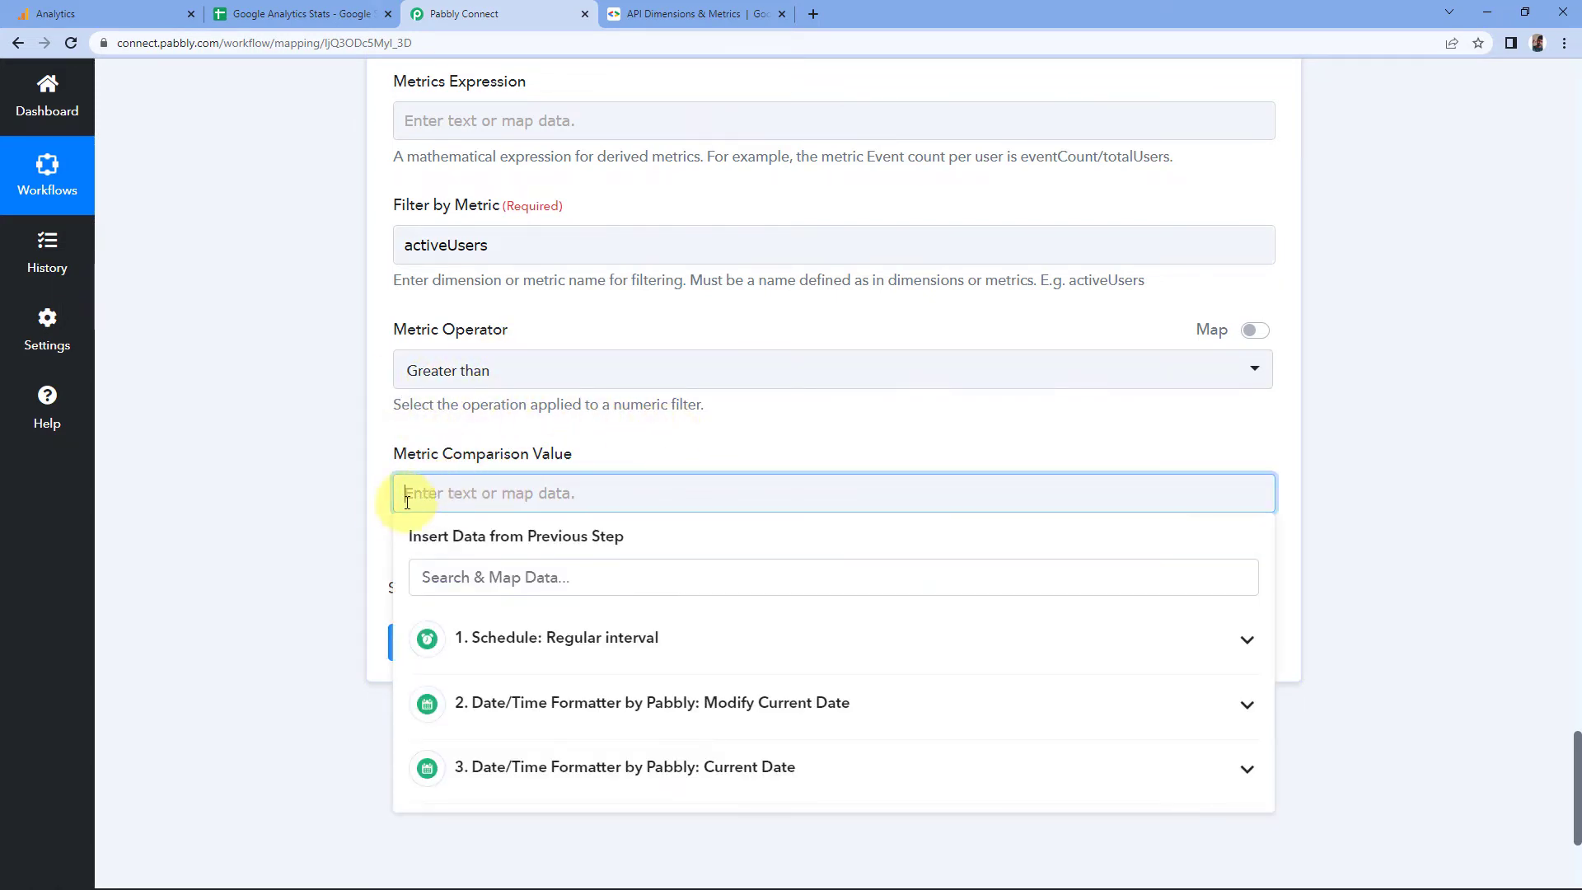
type("10")
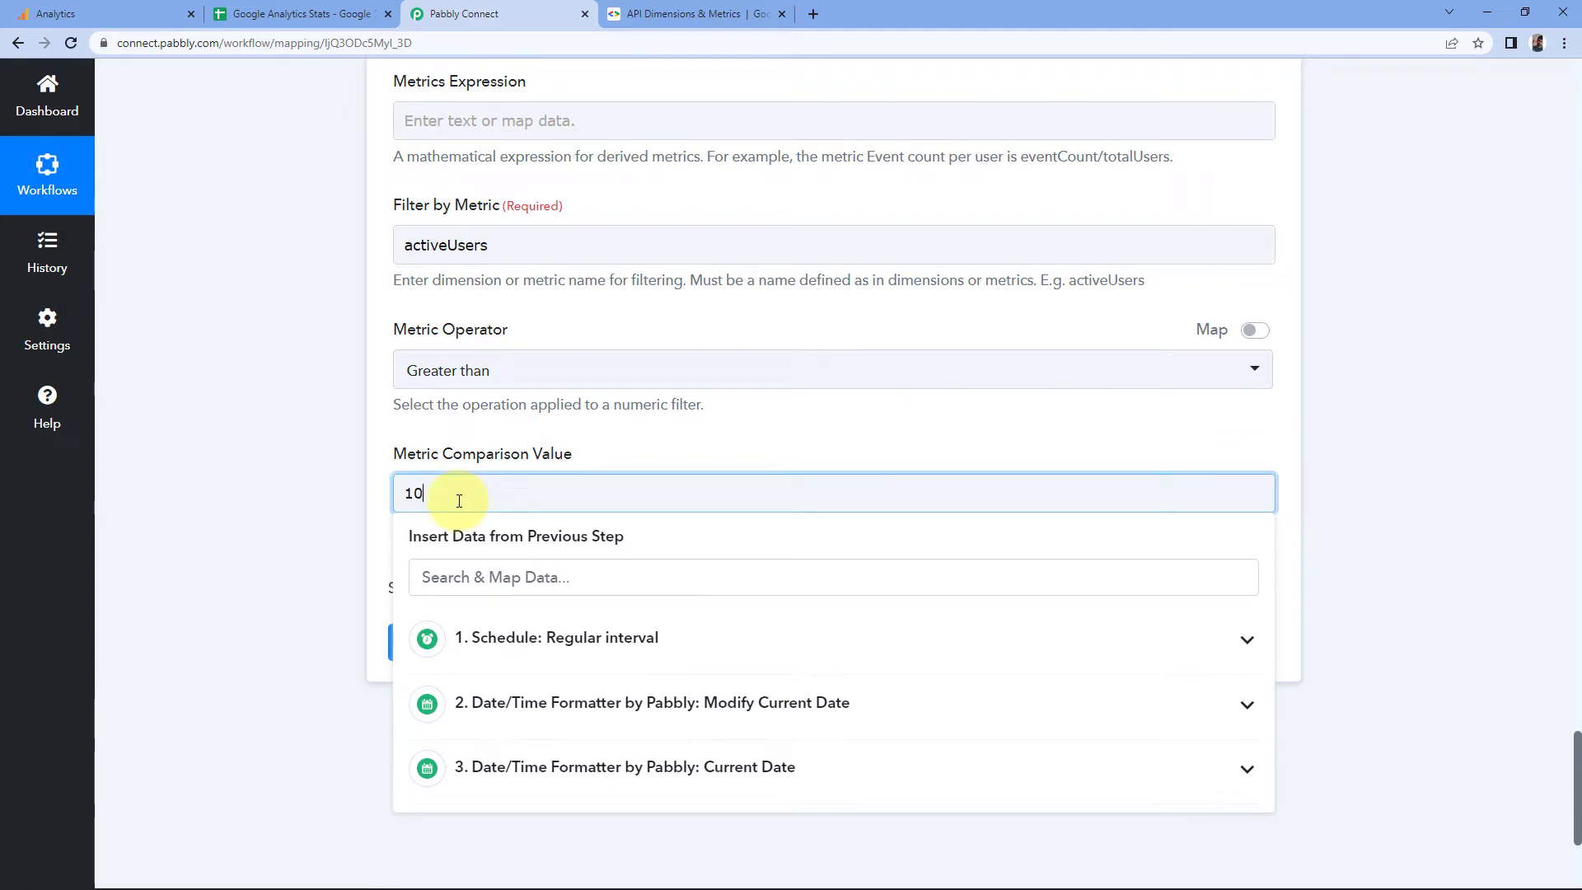
left_click(353, 486)
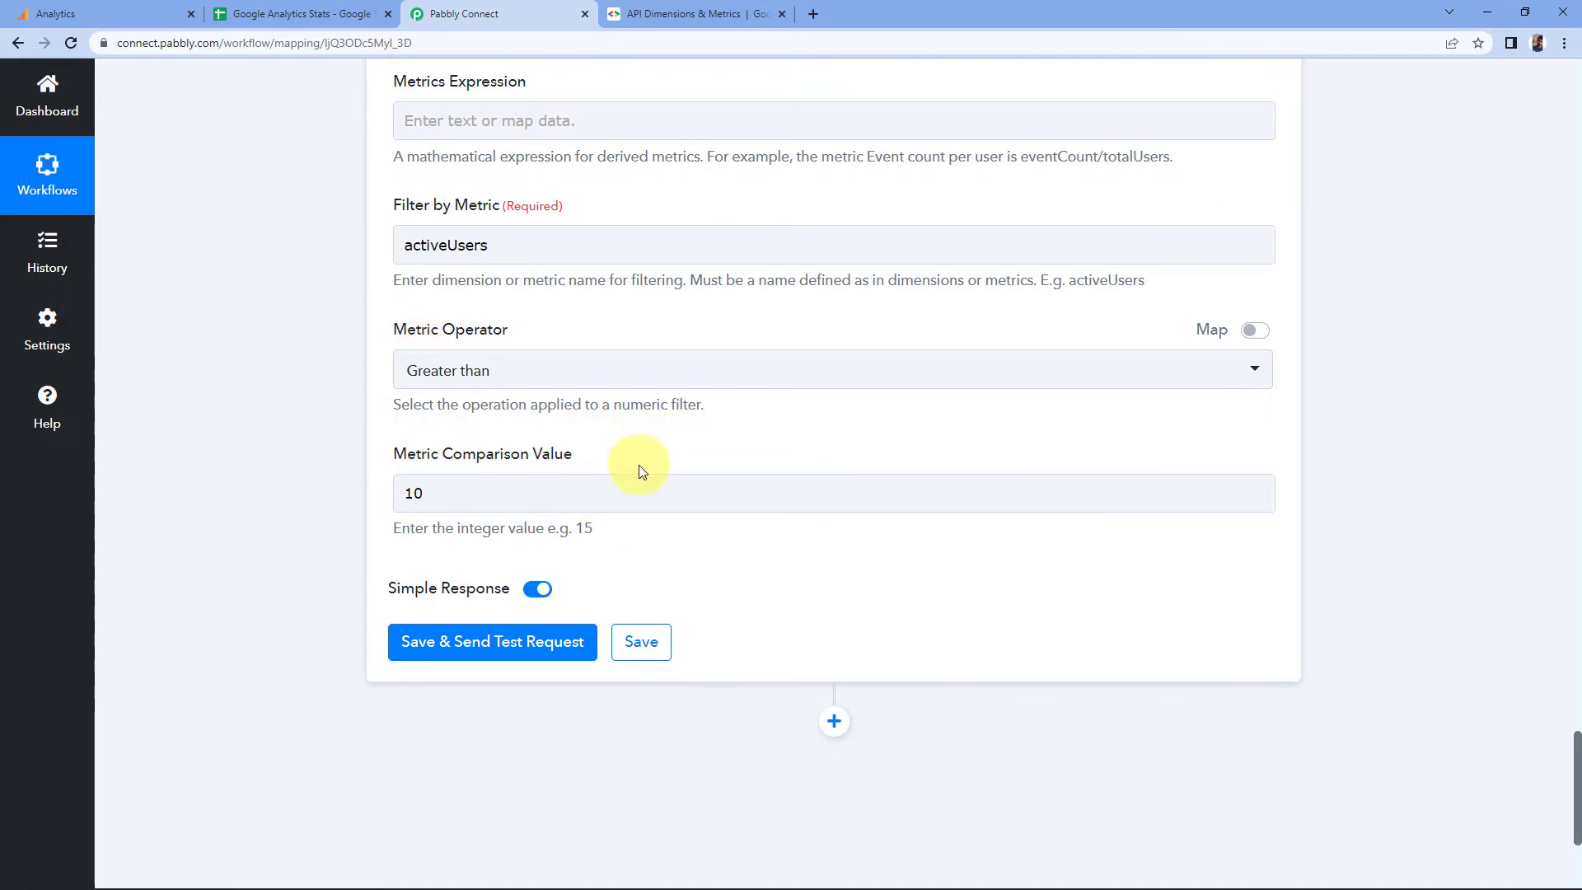
scroll(349, 504, "down", 1)
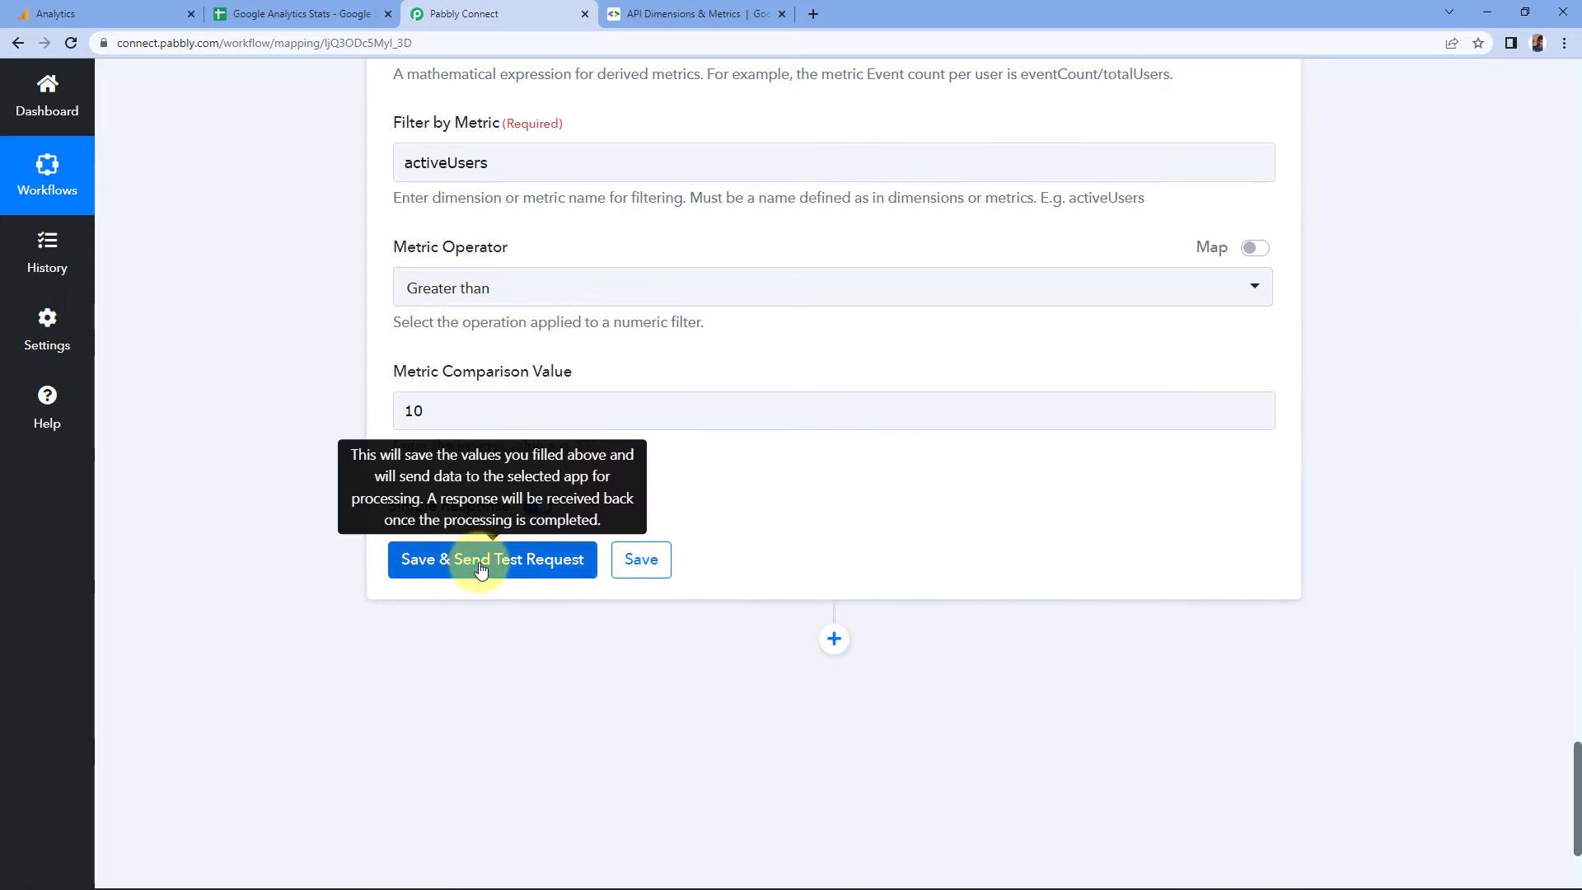
left_click(482, 567)
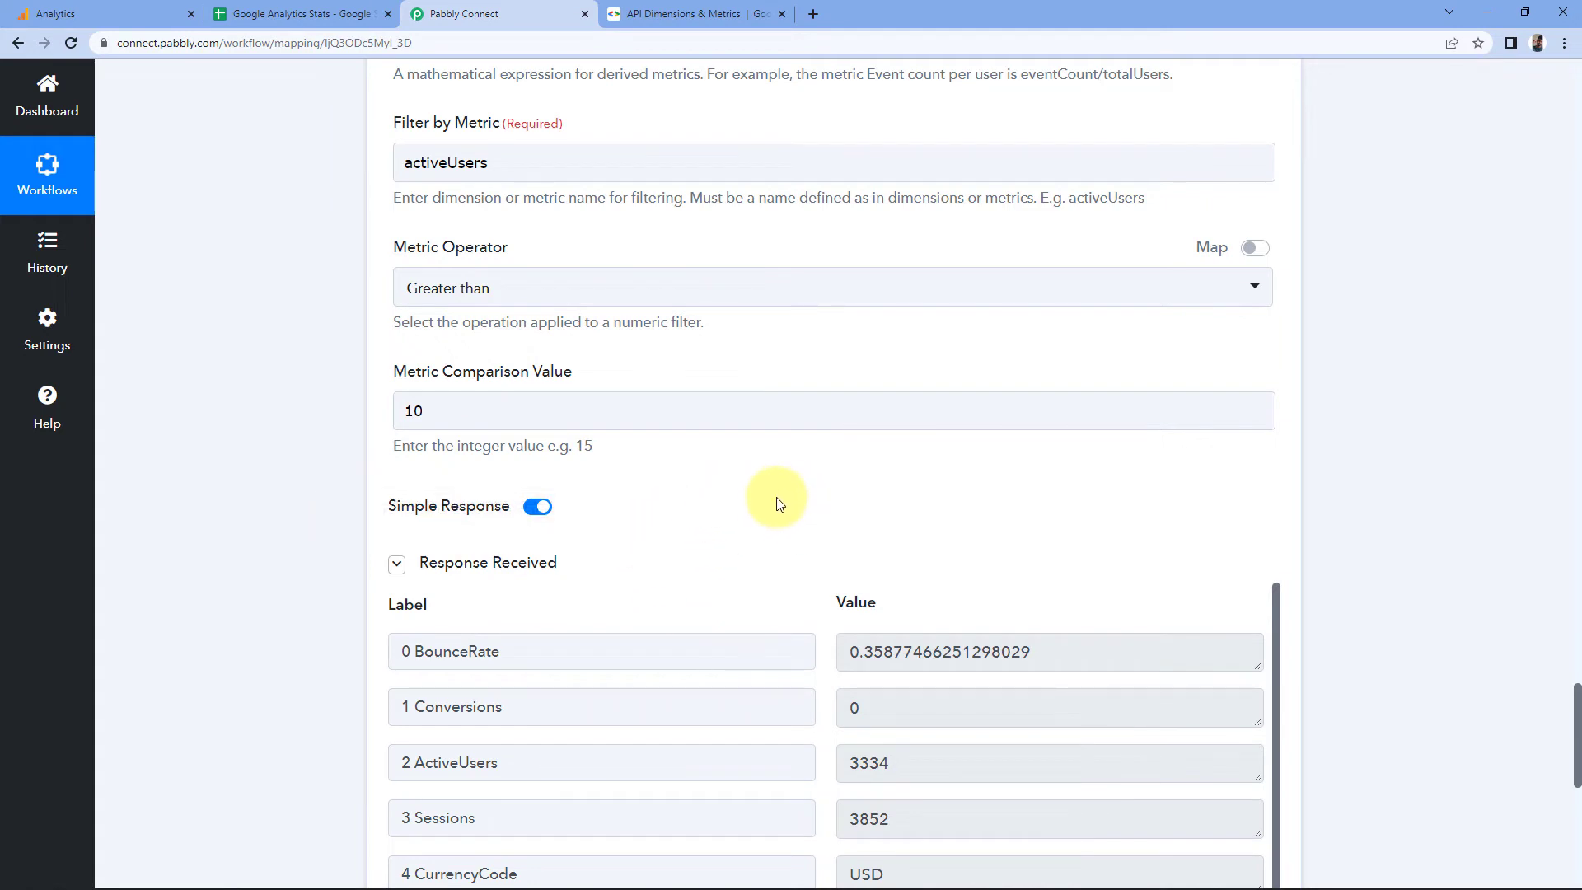
Step: Compare the labels in the received response with the names entered in the Metric Name field
scroll(318, 541, "down", 4)
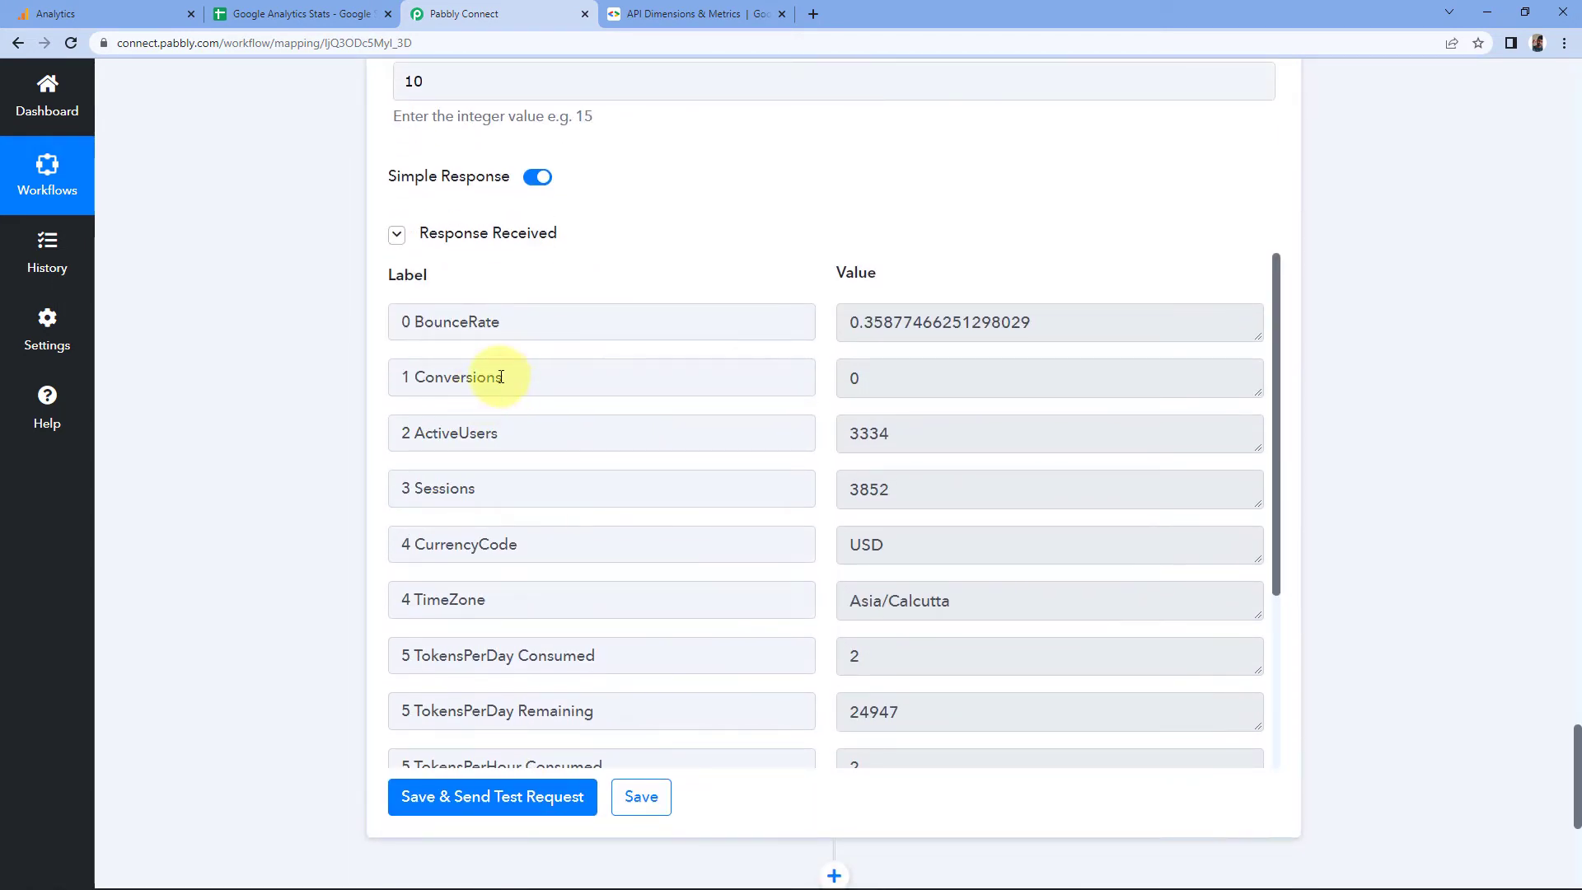
scroll(644, 416, "up", 3)
scroll(644, 416, "up", 7)
left_click(421, 407)
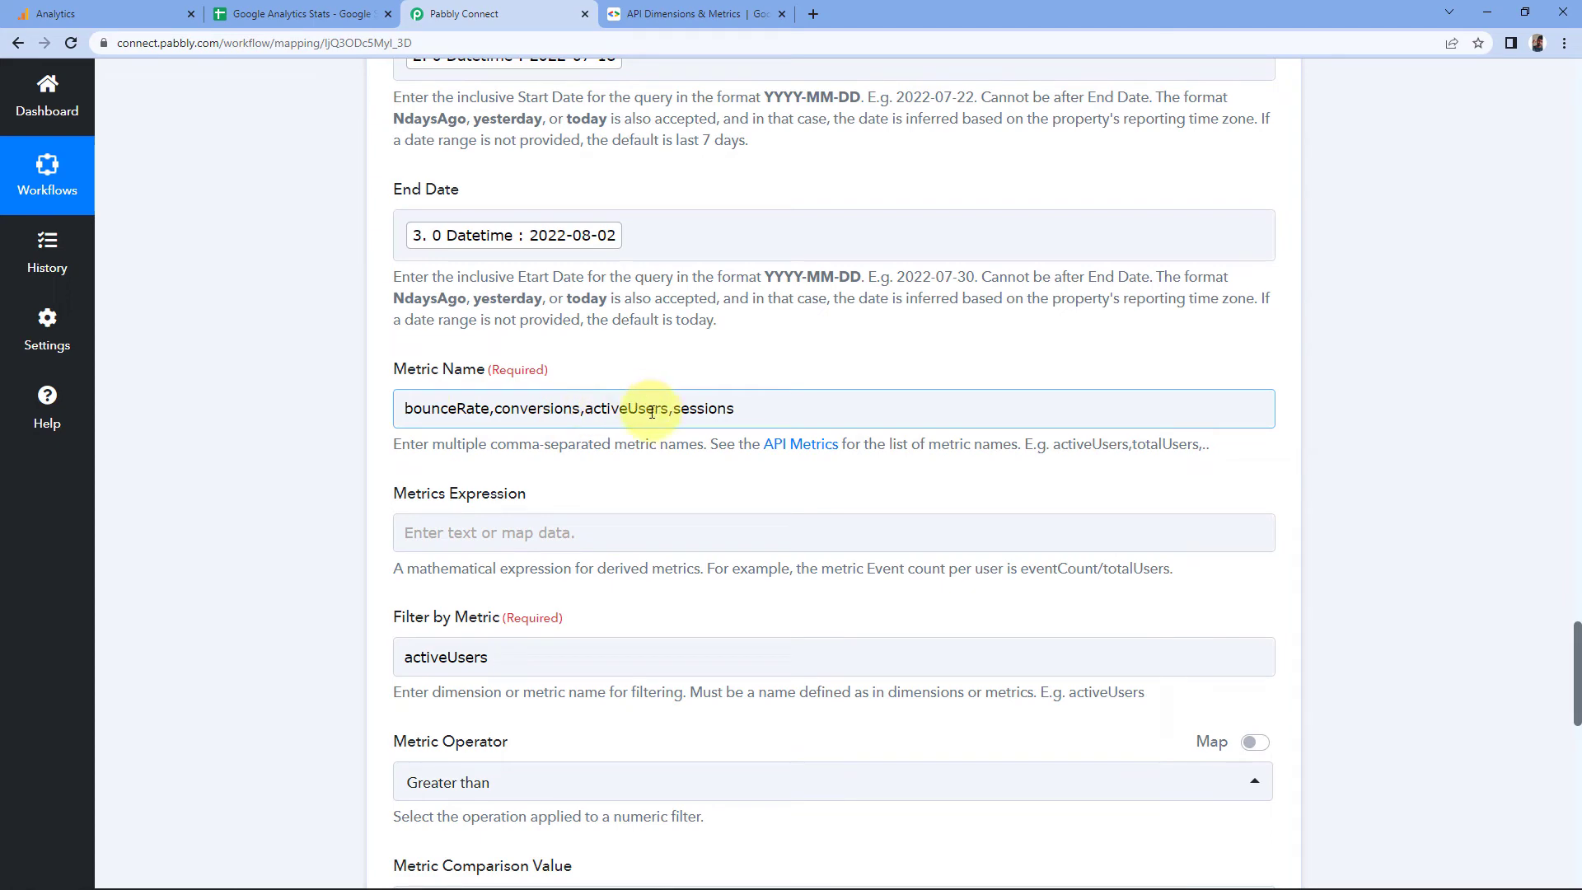
left_click(285, 453)
scroll(285, 457, "down", 3)
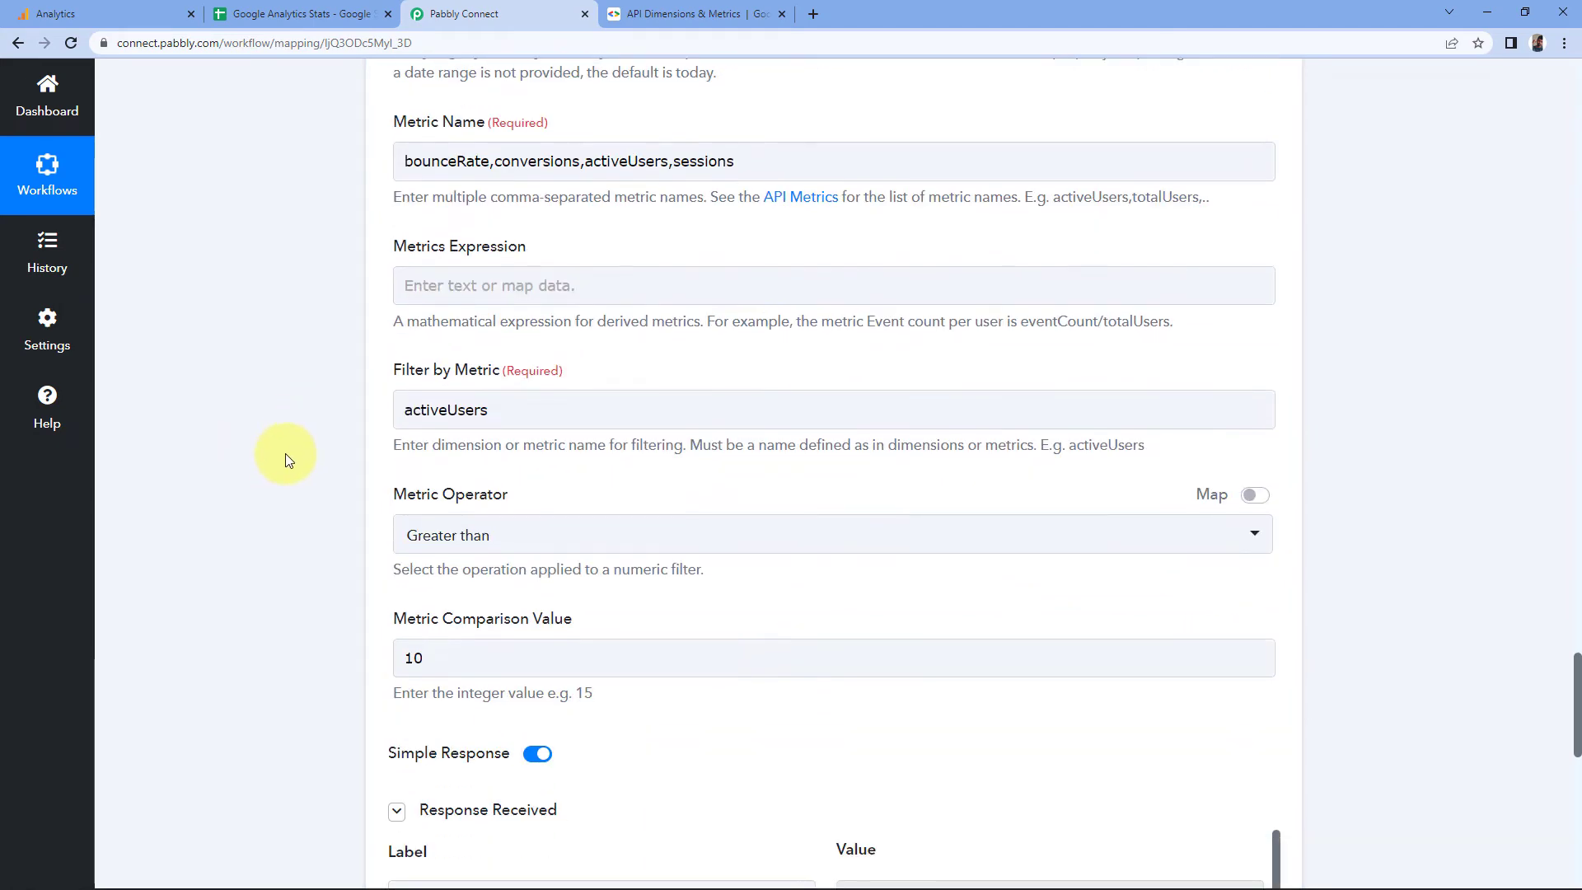
scroll(285, 459, "down", 6)
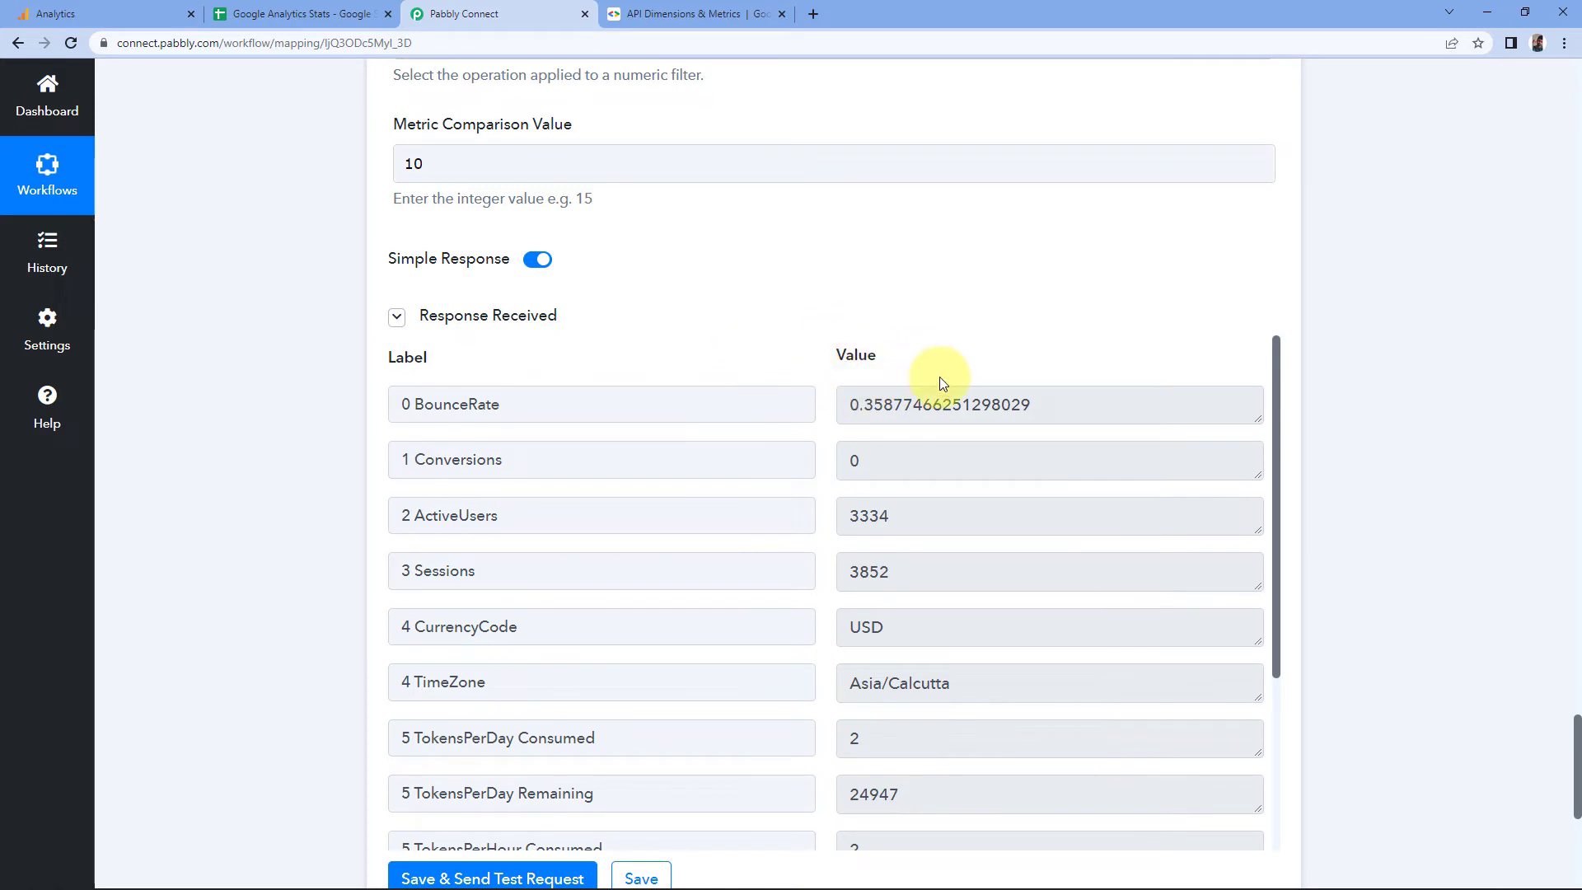
Step: Examine the BounceRate, Conversions, ActiveUsers and Sessions values in the received response
left_click(1071, 406)
key("ctrl+a")
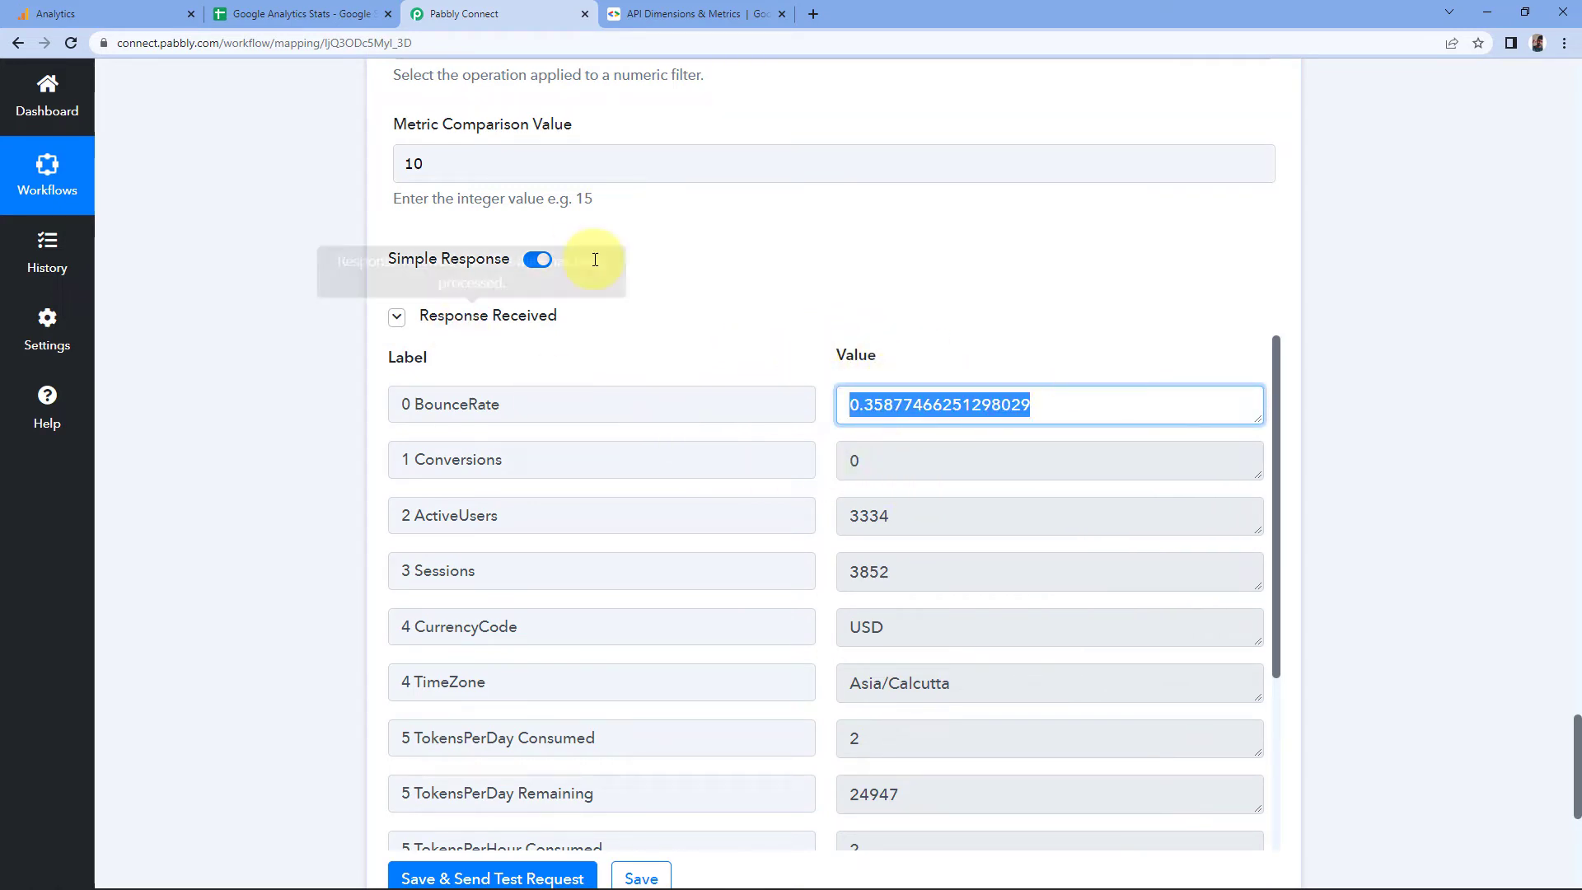
left_click(68, 6)
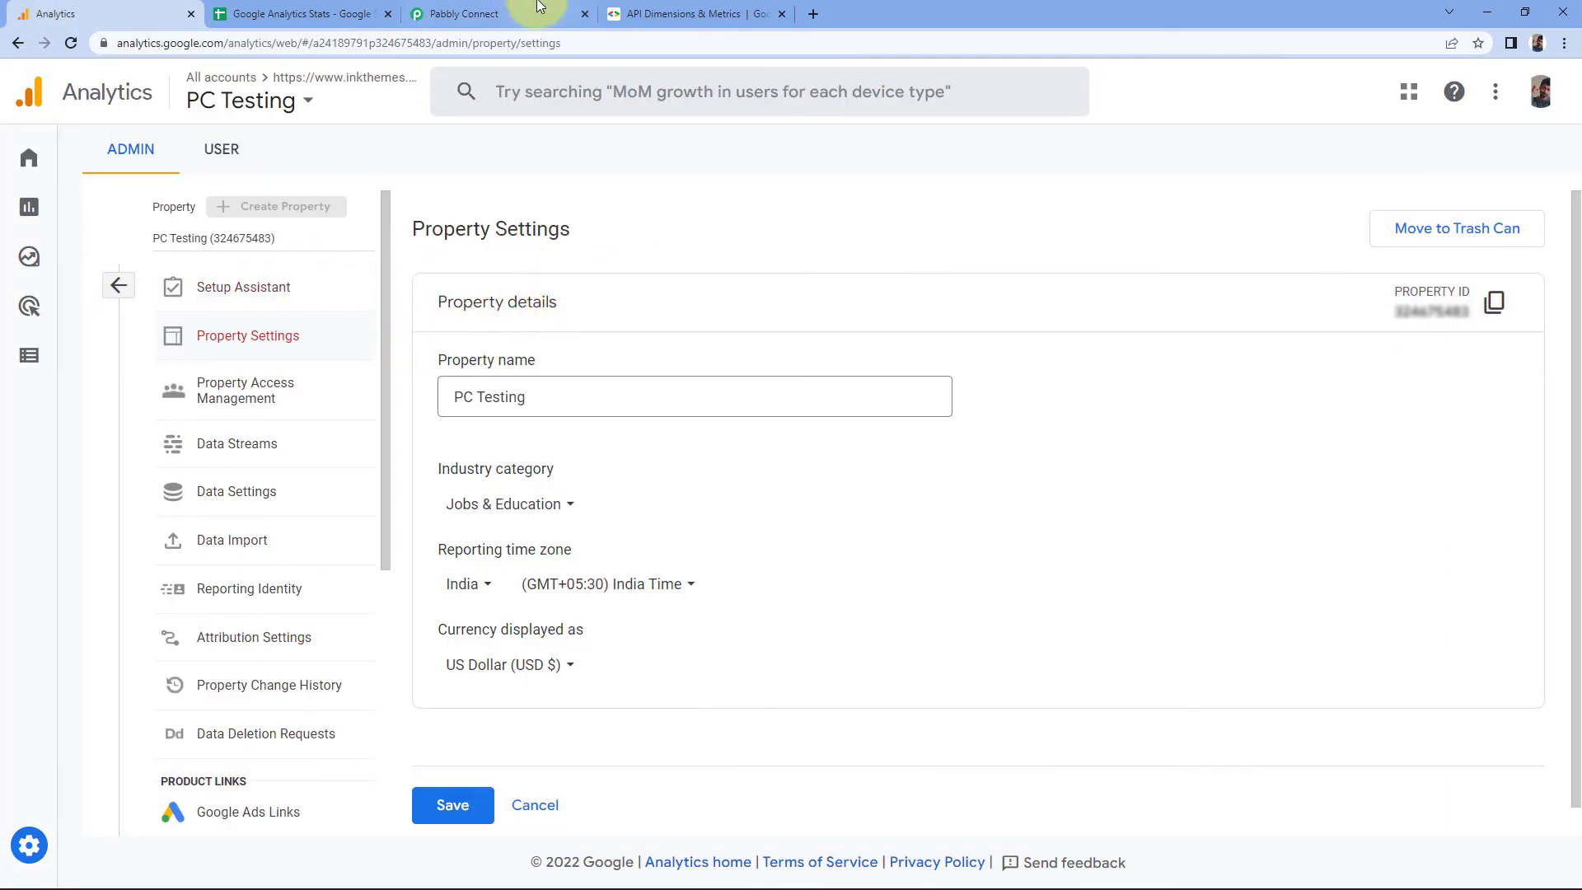
left_click(462, 13)
left_click(905, 462)
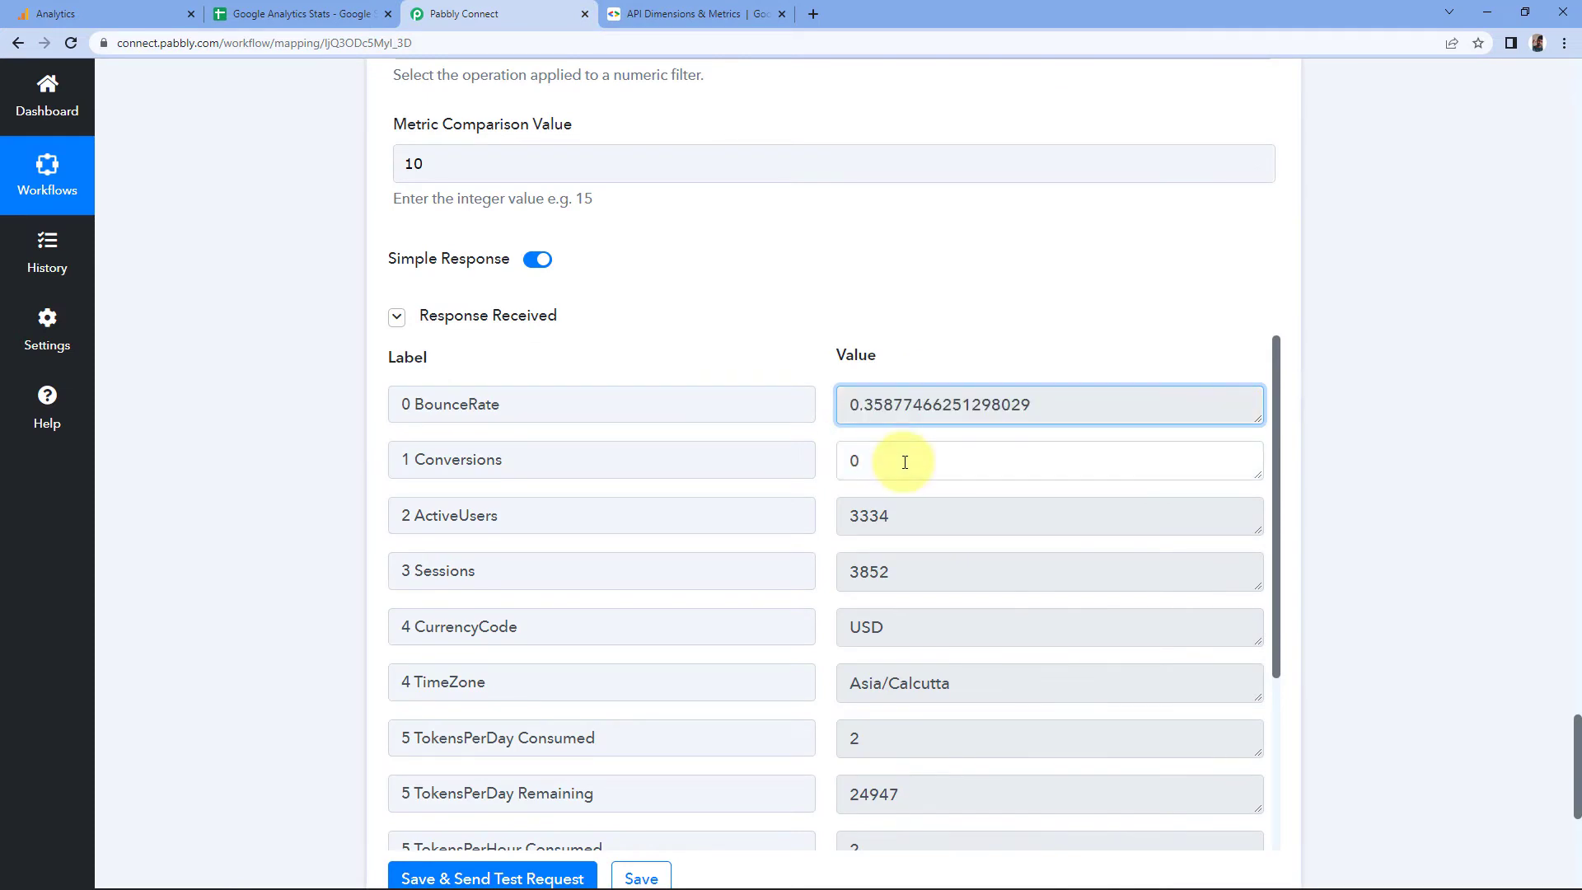
left_click(936, 516)
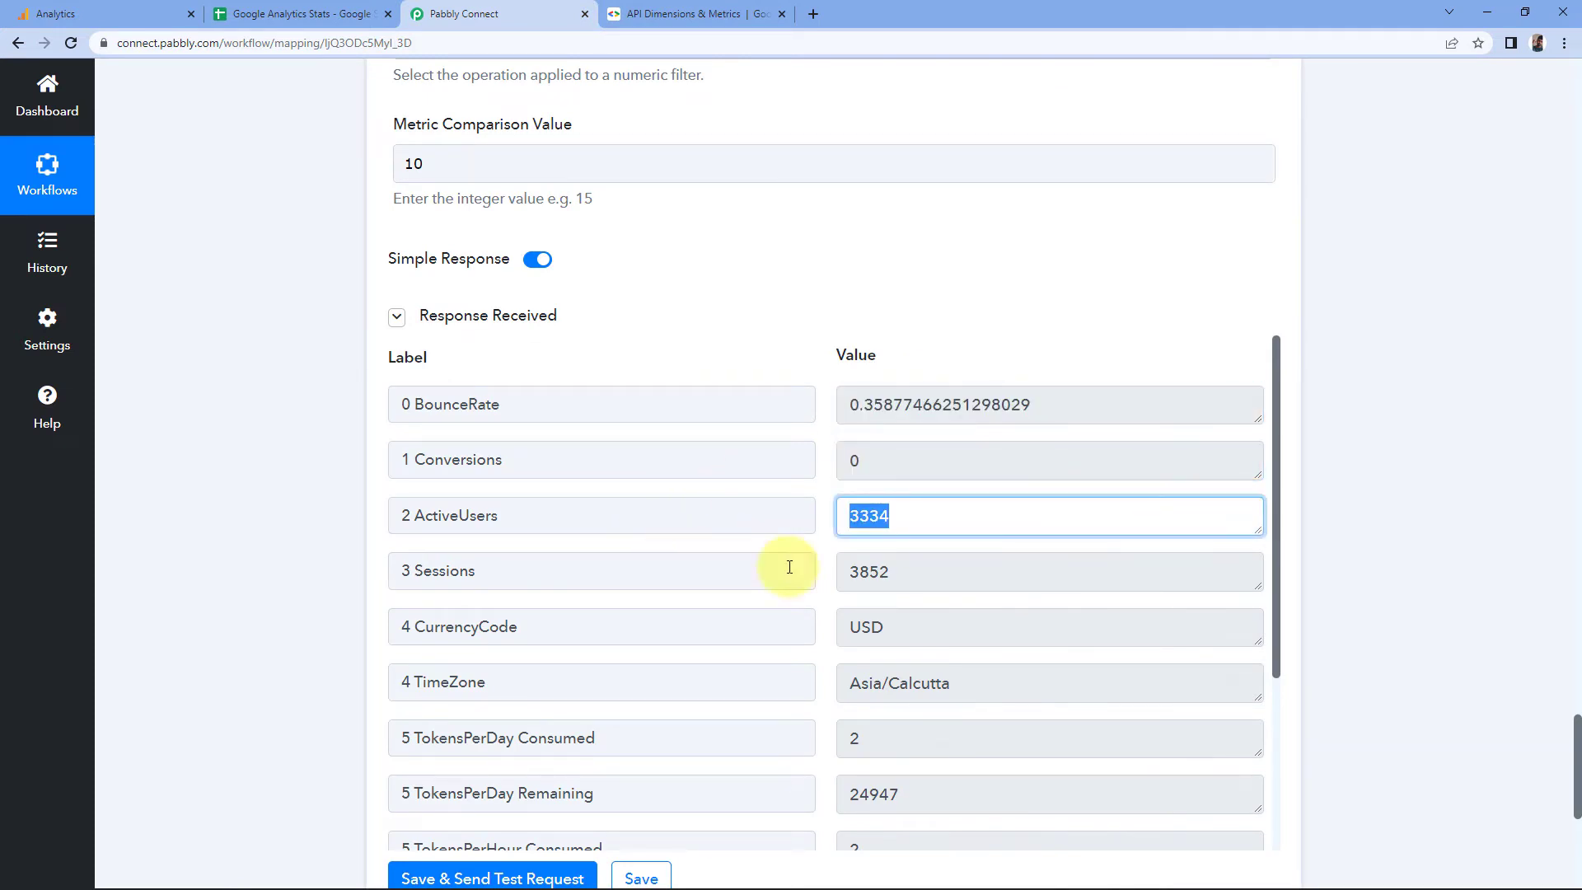
left_click(987, 567)
left_click(276, 496)
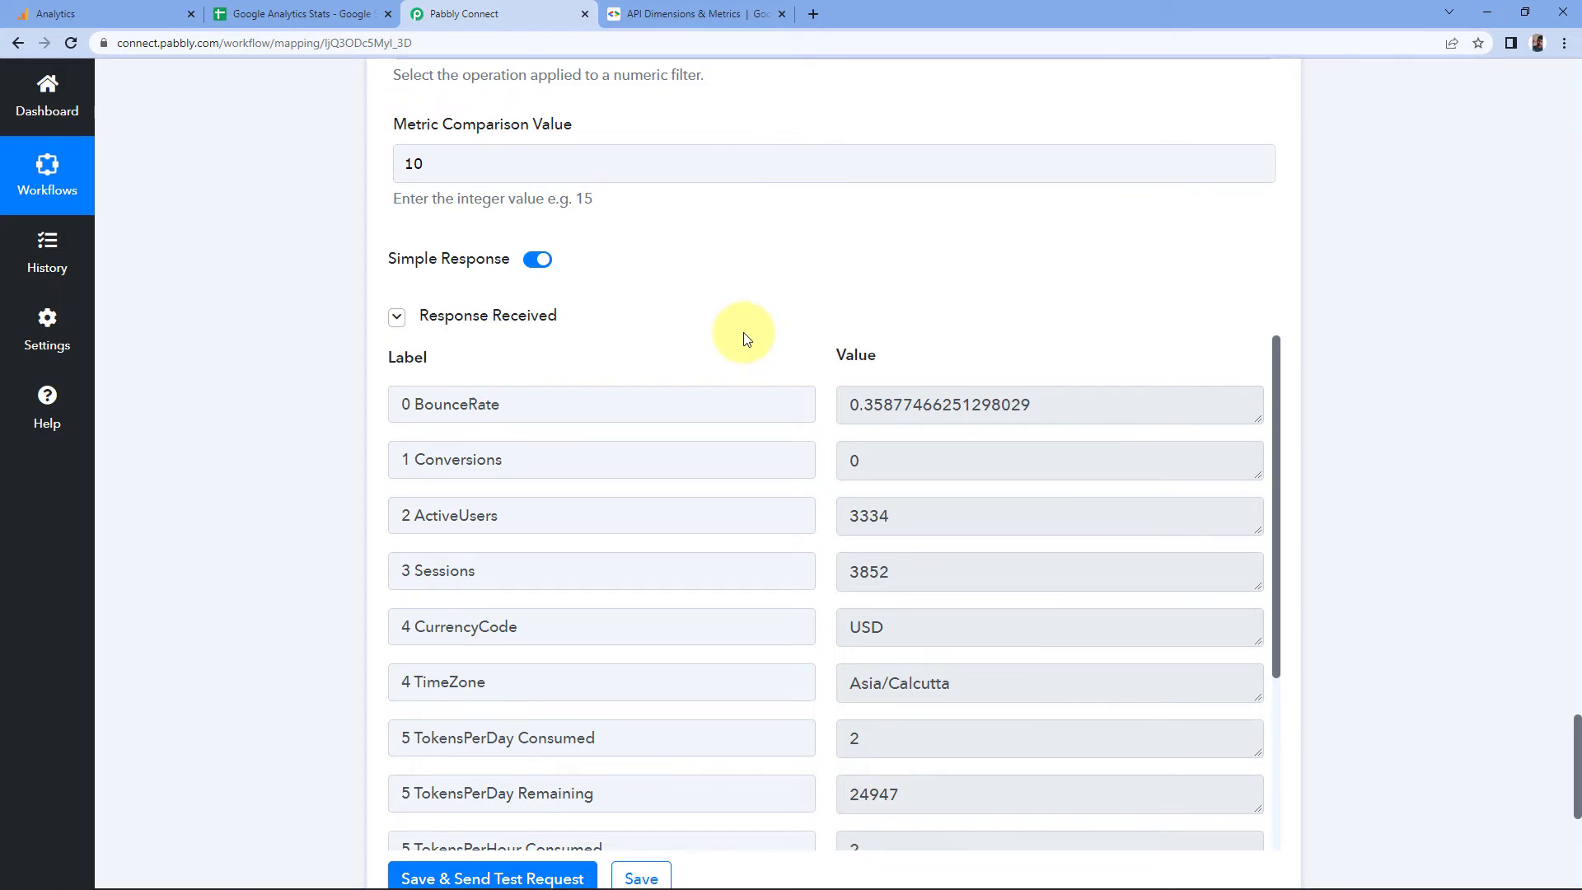
Step: Review the report step's Start Date, End Date and metric settings against the received response
scroll(742, 330, "up", 7)
scroll(639, 278, "up", 3)
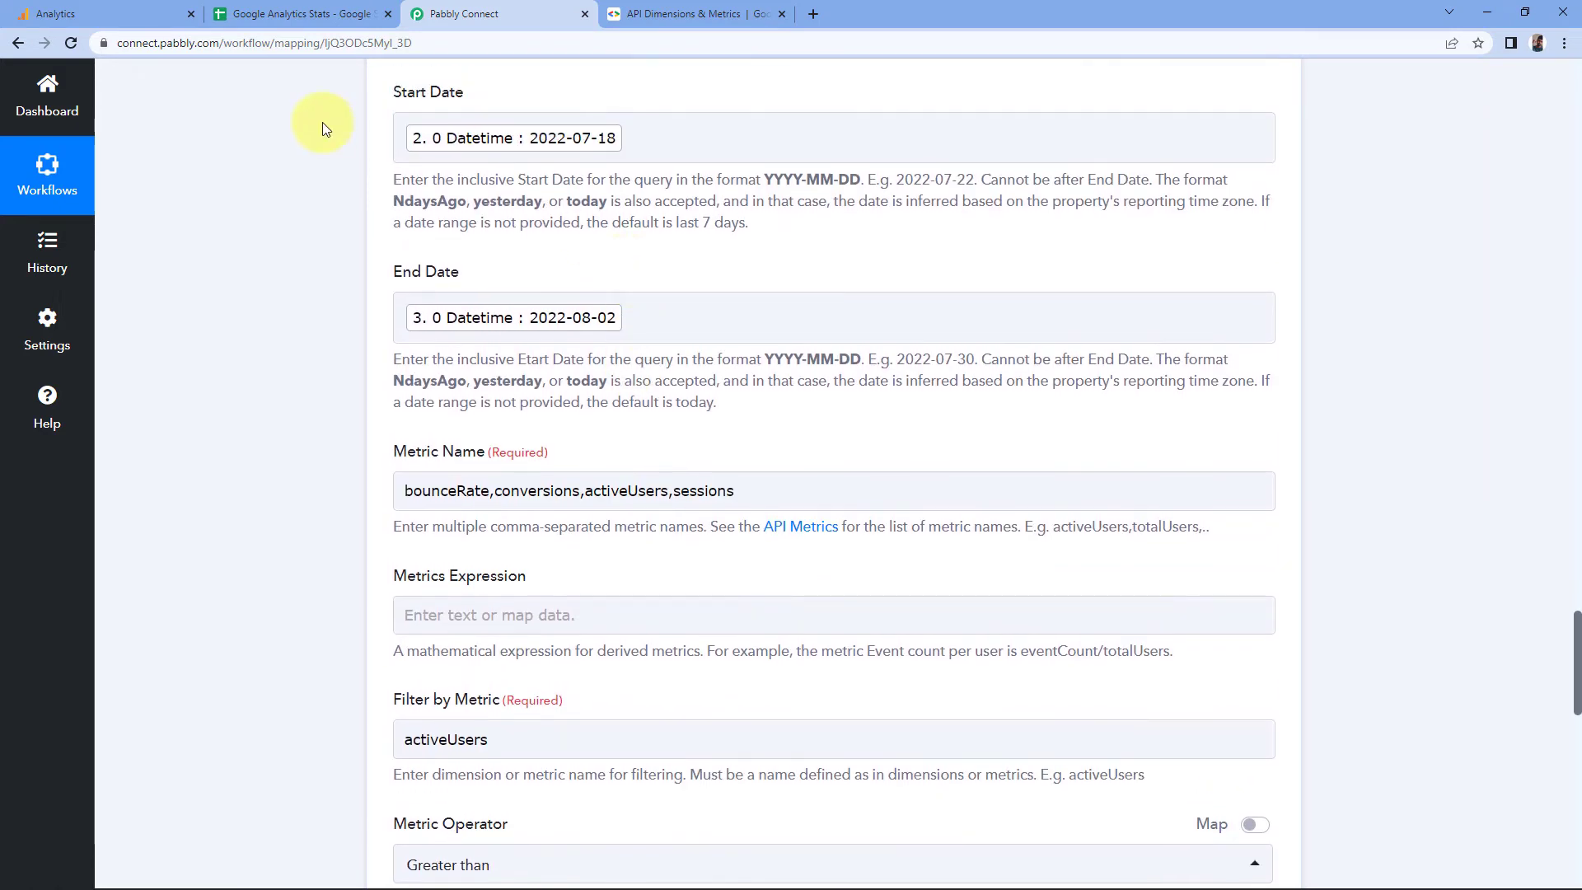
scroll(352, 384, "down", 5)
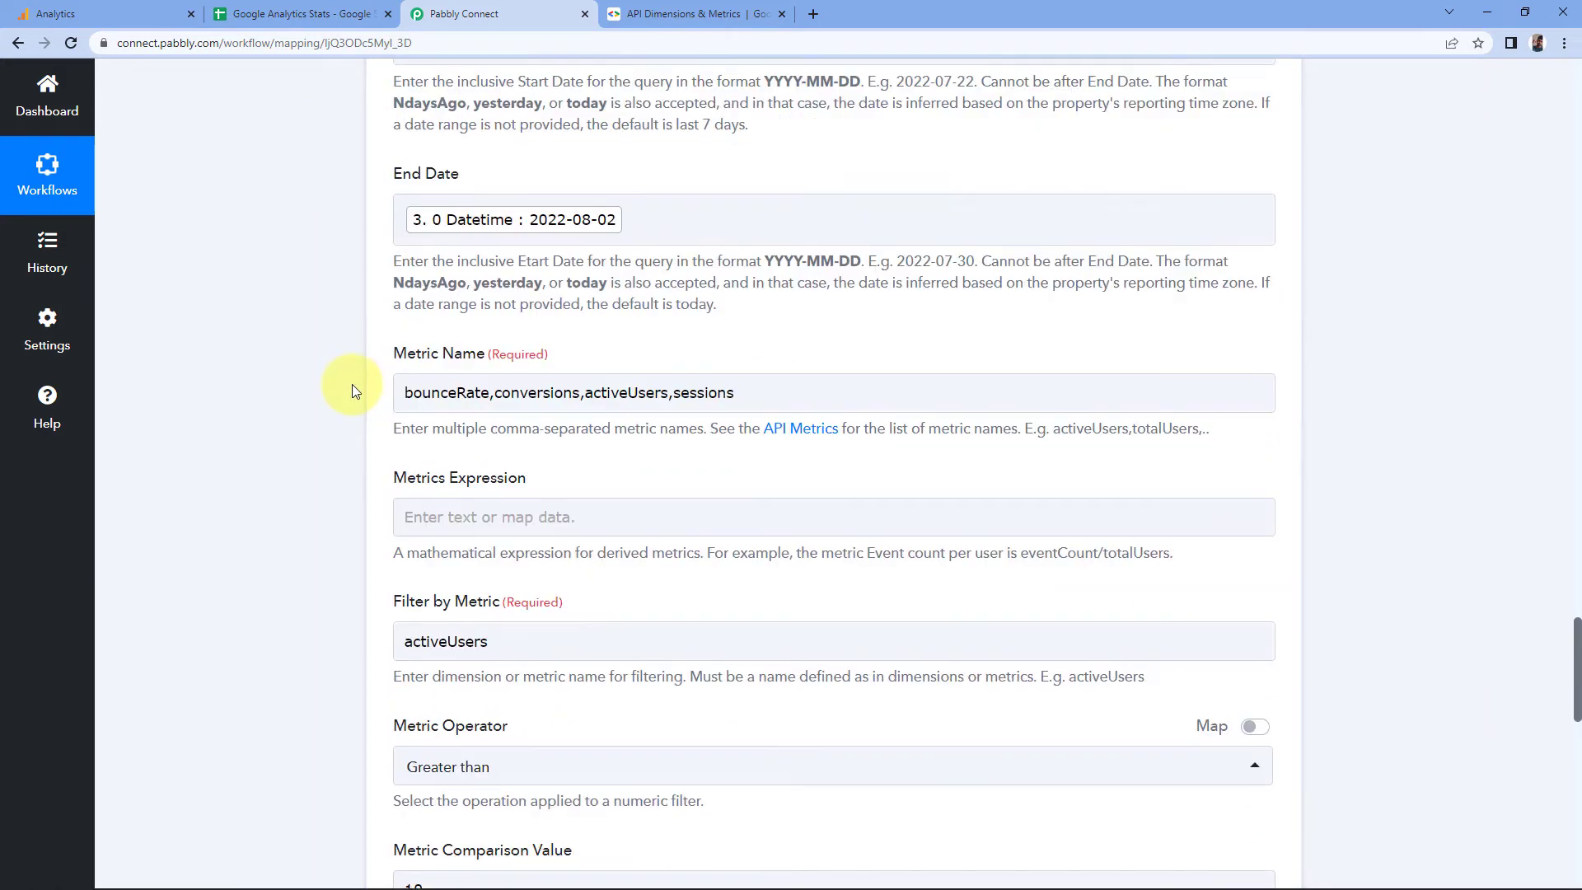
scroll(807, 387, "down", 6)
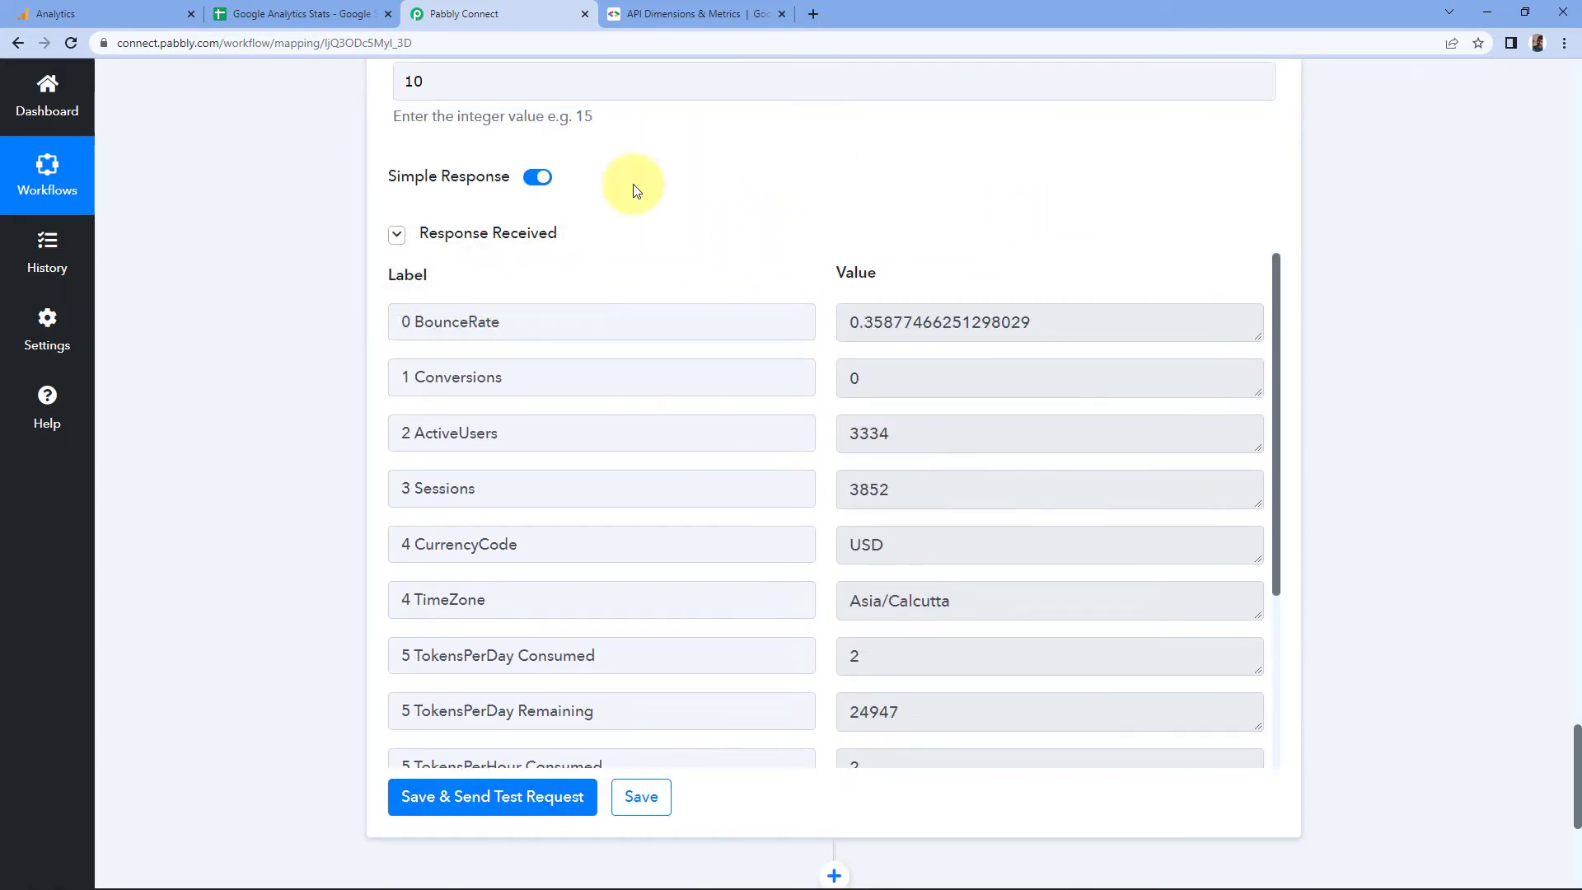
Step: Switch to the Google Analytics Stats spreadsheet and examine the empty row under the Date, Active Users, Sessions, Bounce Rate and Conversions headers
left_click(338, 13)
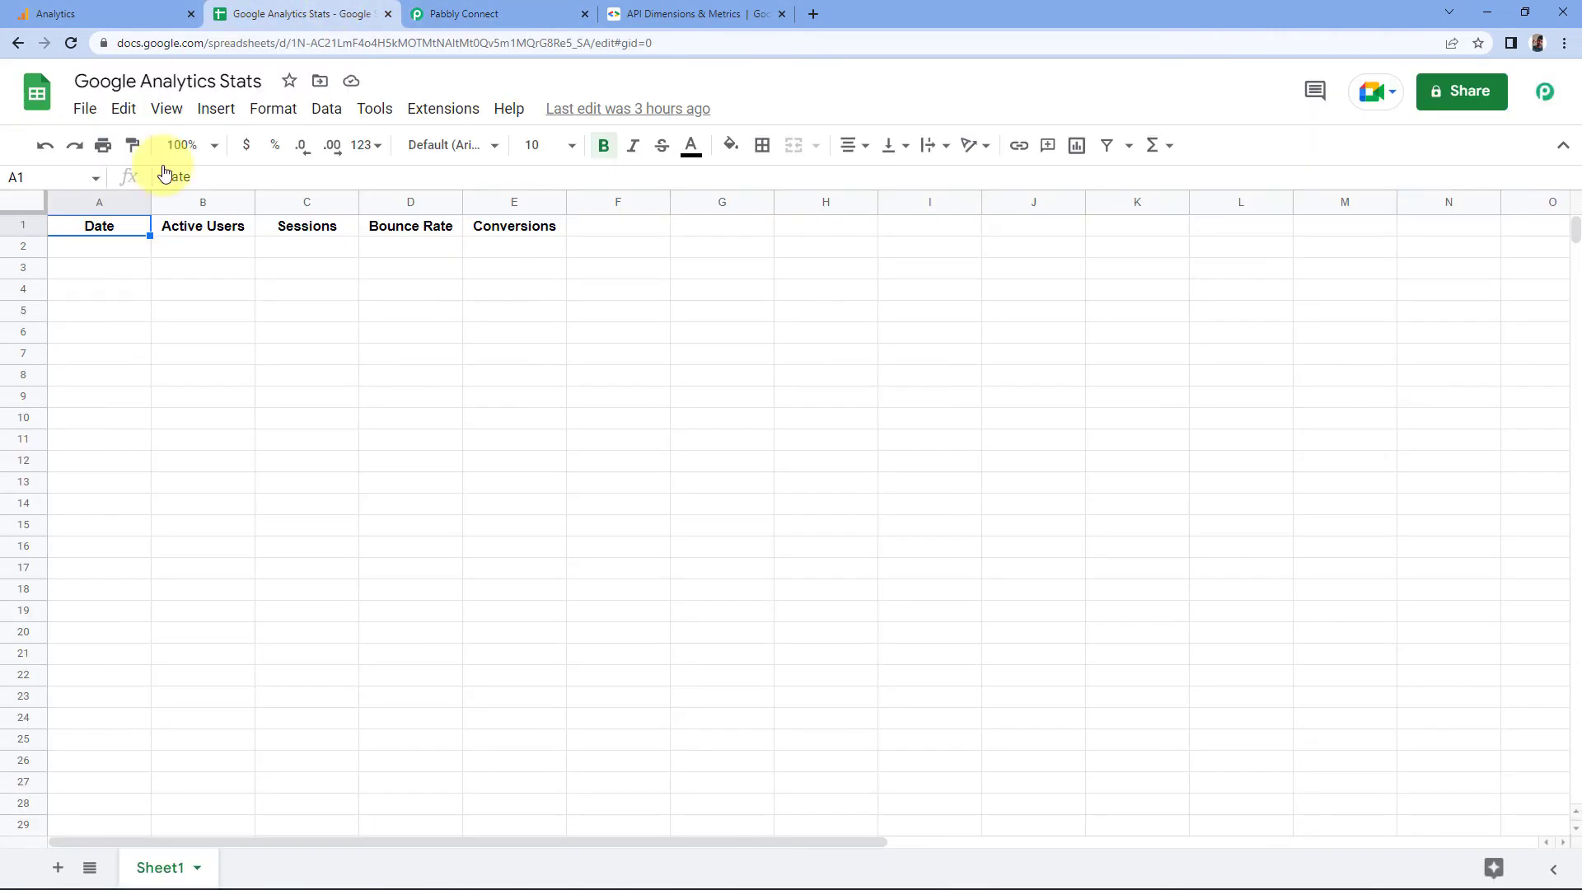
left_click(117, 244)
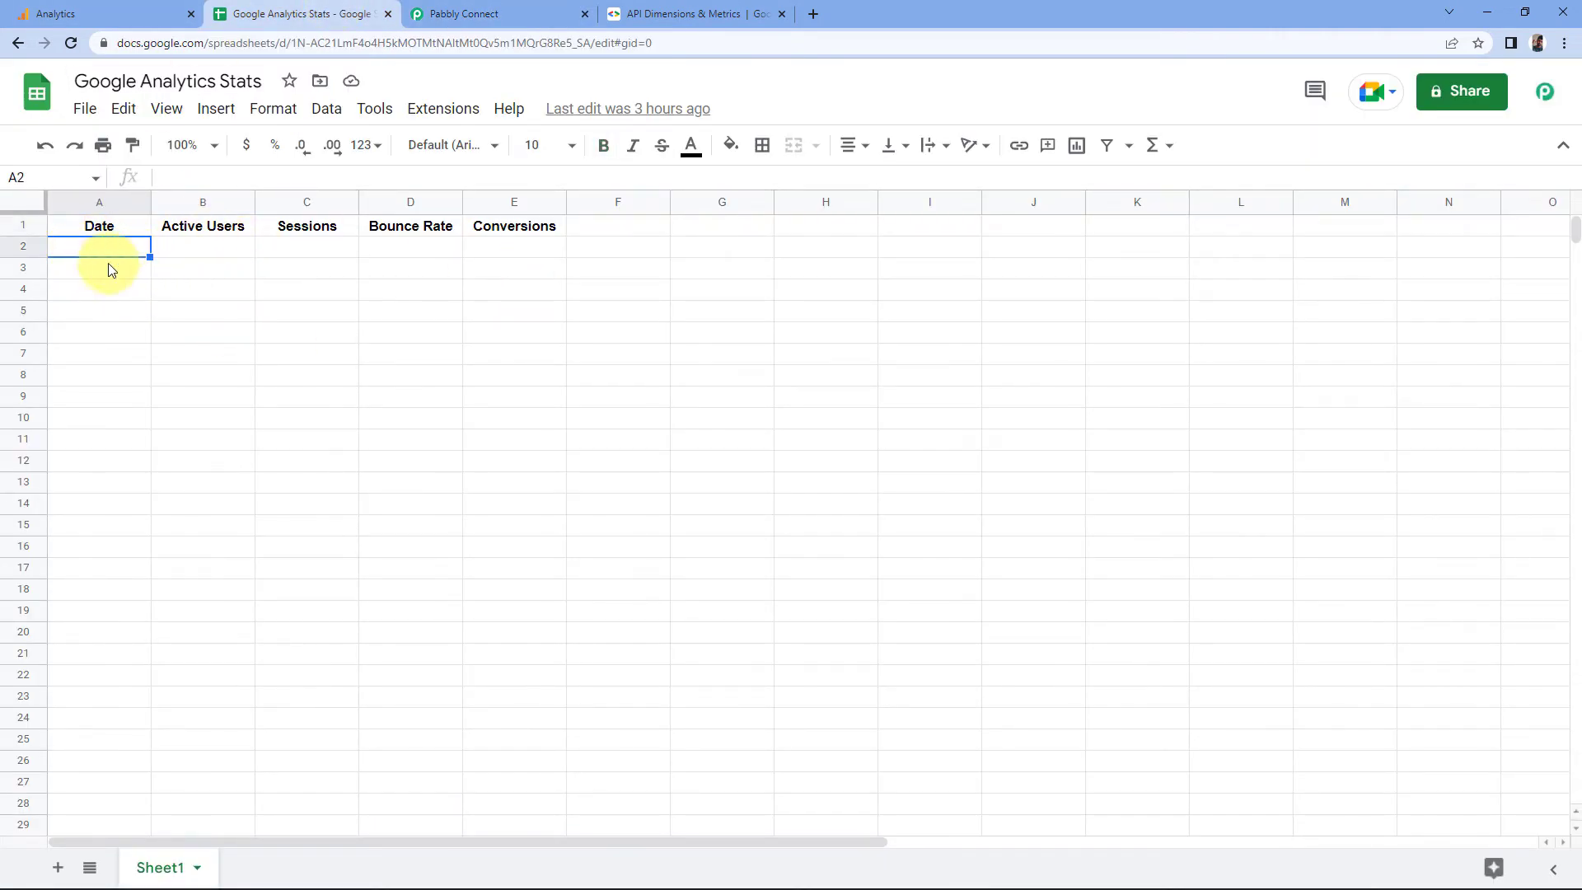
left_click(192, 256)
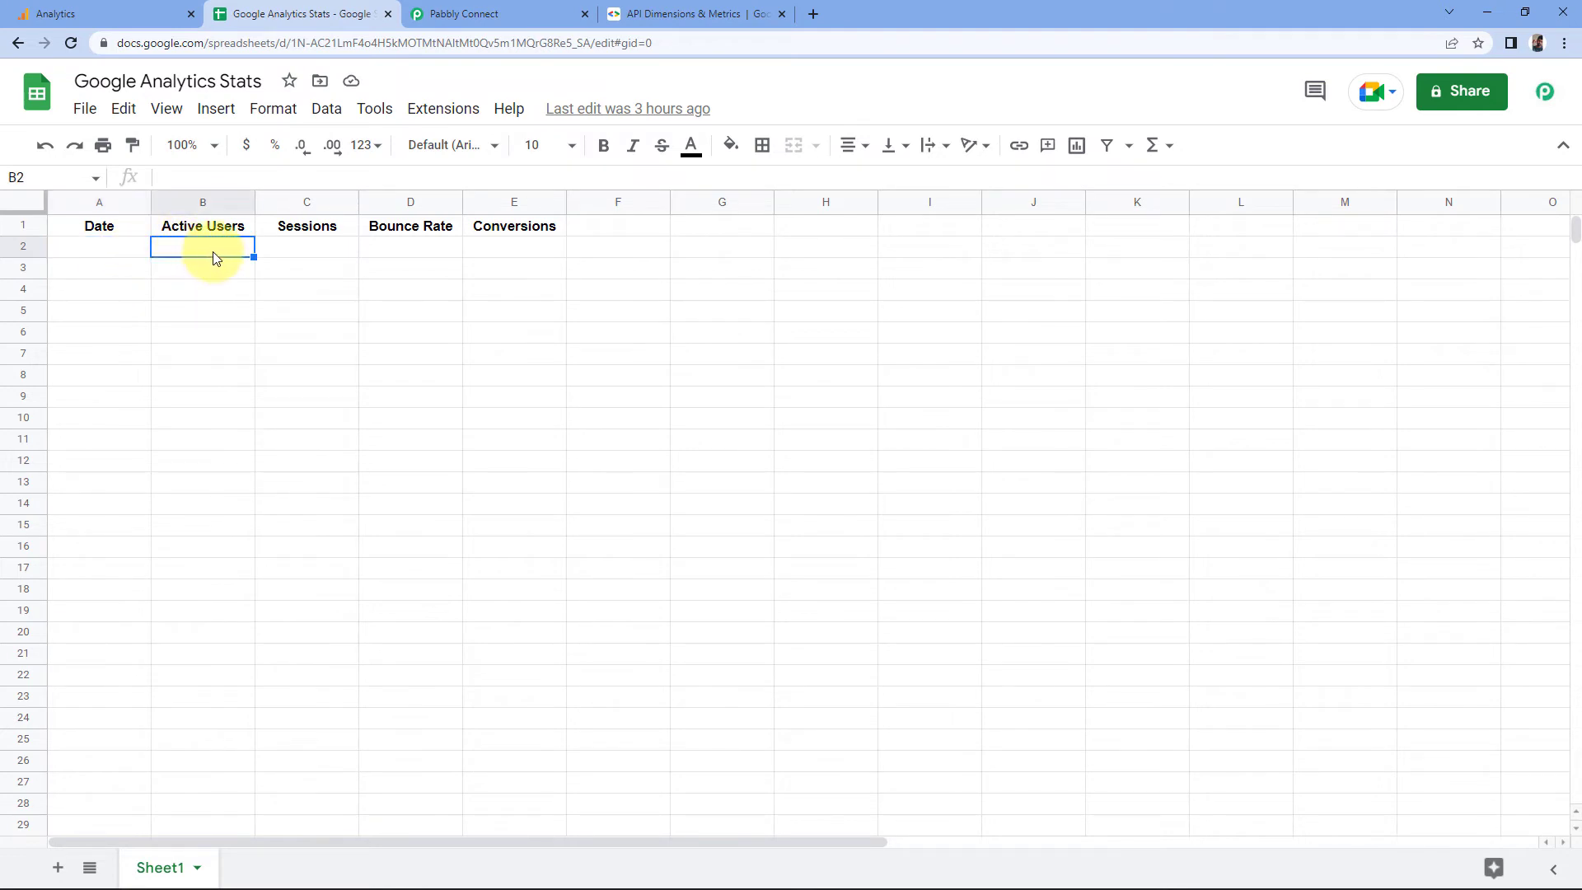
left_click(308, 262)
left_click(422, 252)
left_click(526, 259)
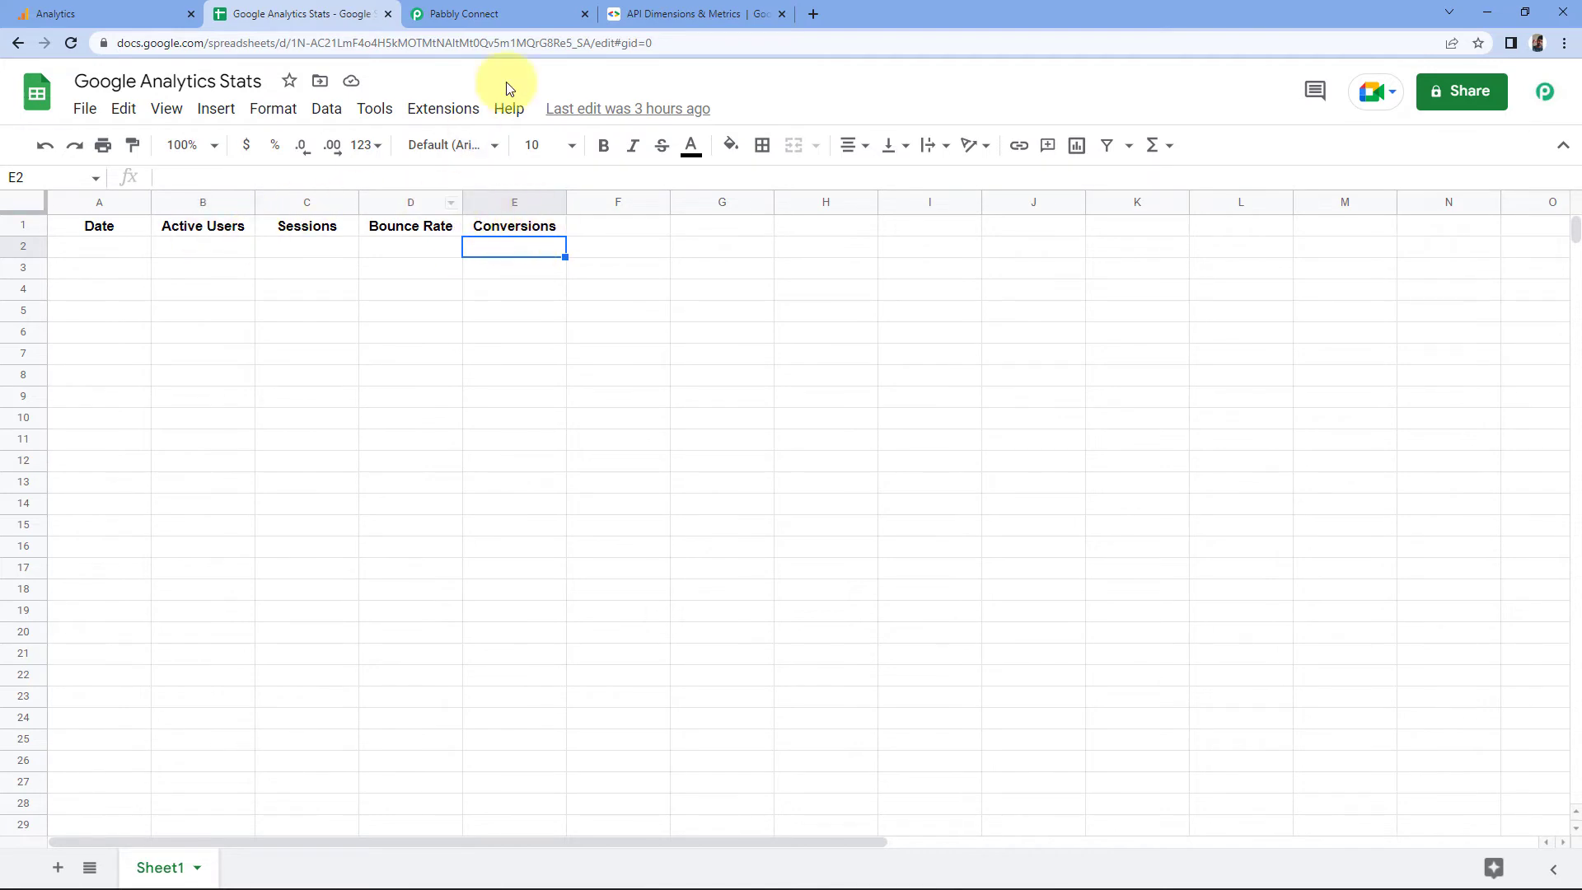
Step: Return to the Pabbly Connect workflow and add a Google Sheets action at its end with the Add New Row event
left_click(534, 12)
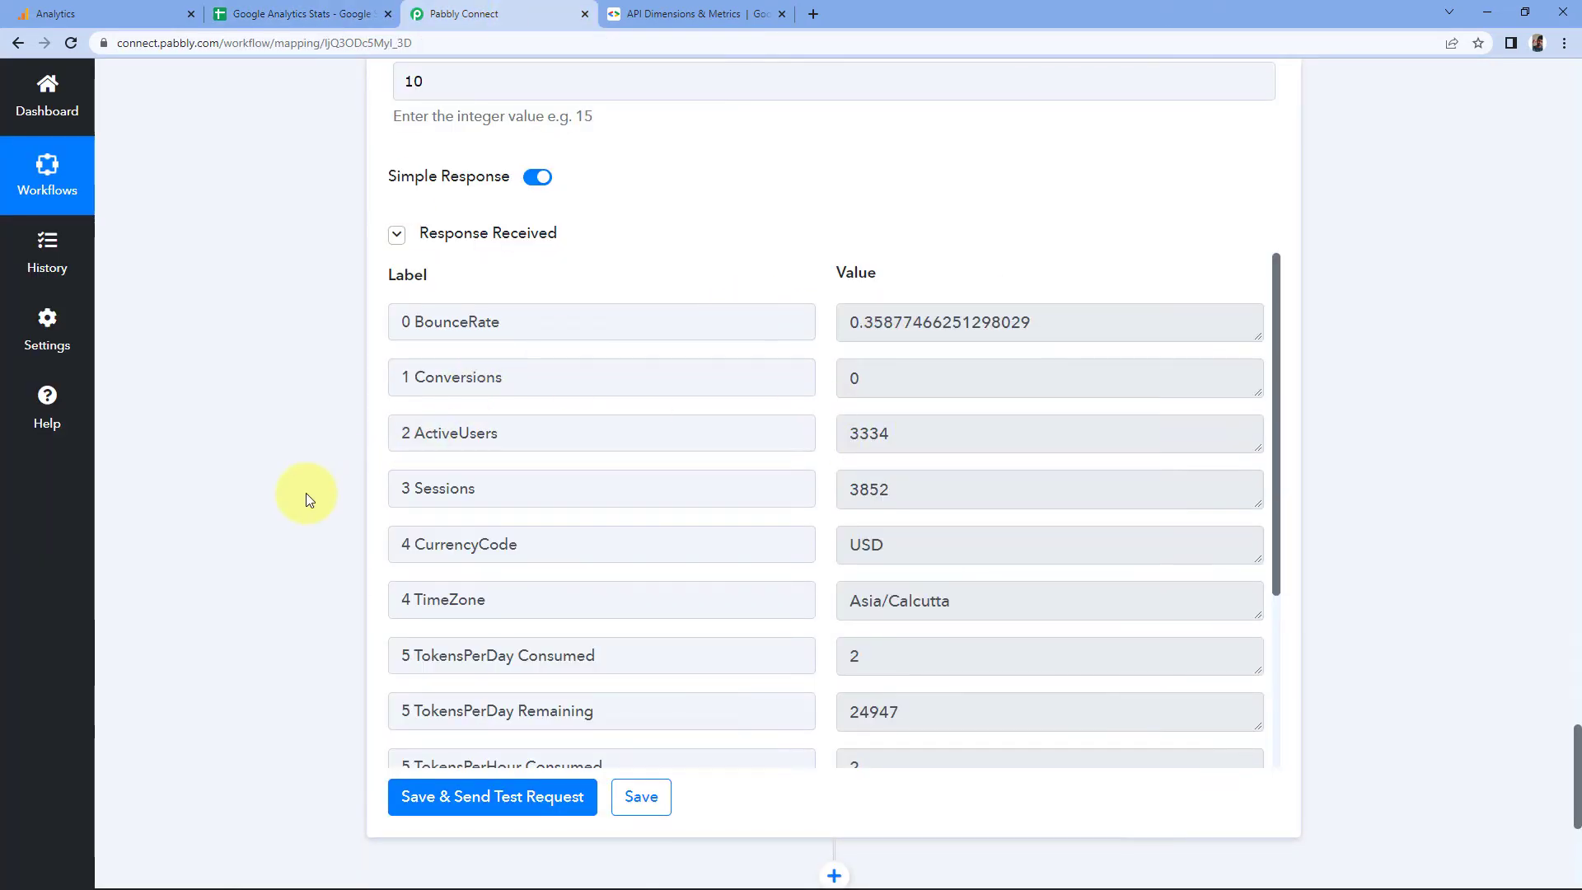
scroll(309, 498, "down", 5)
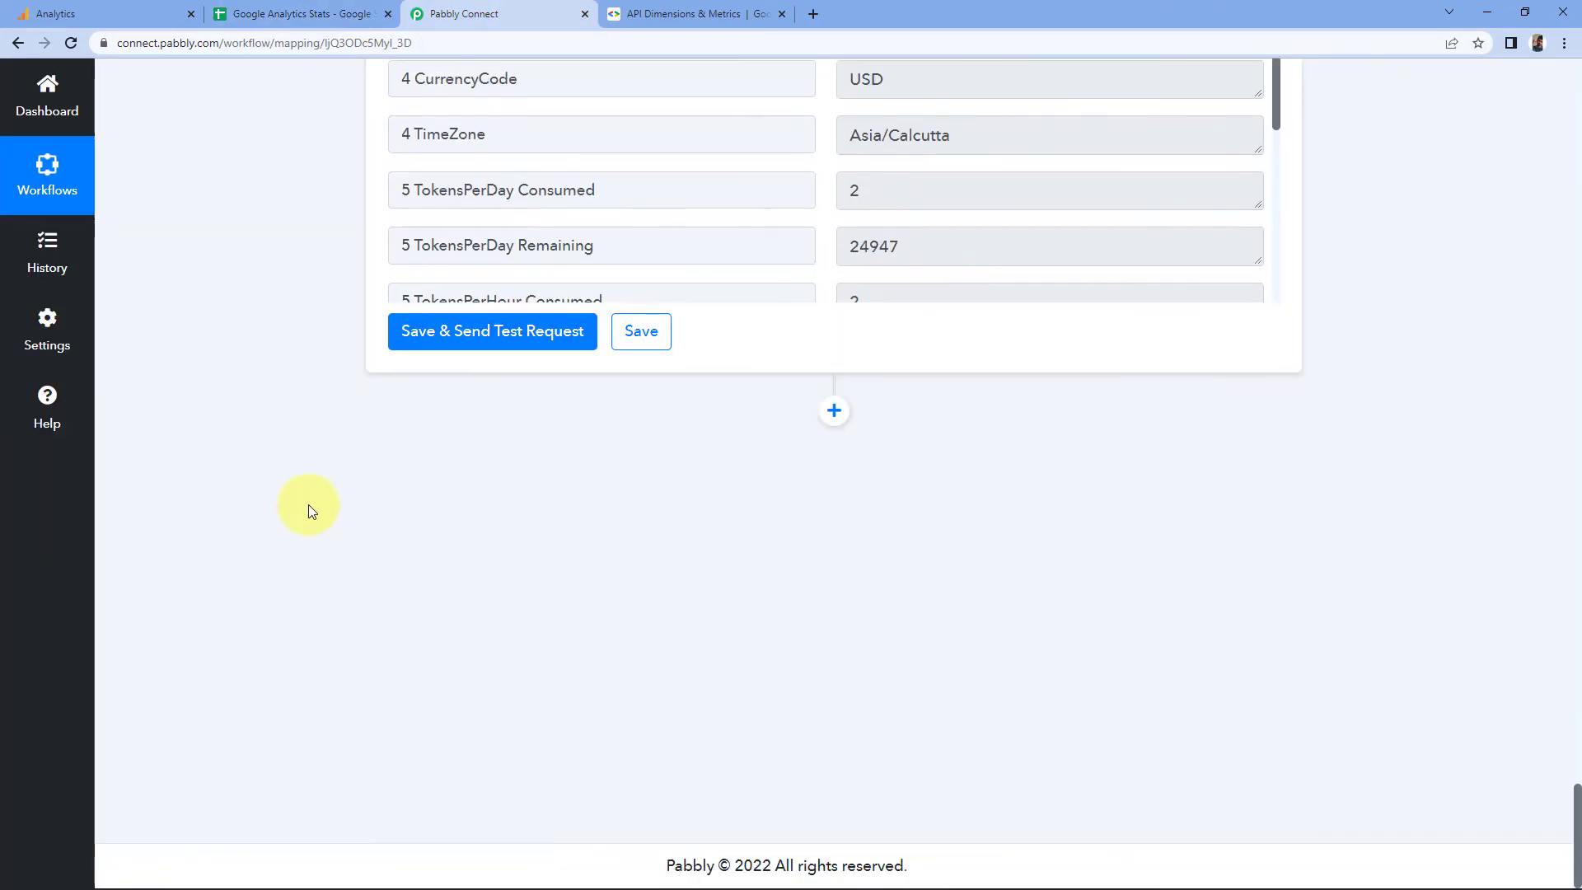
left_click(834, 411)
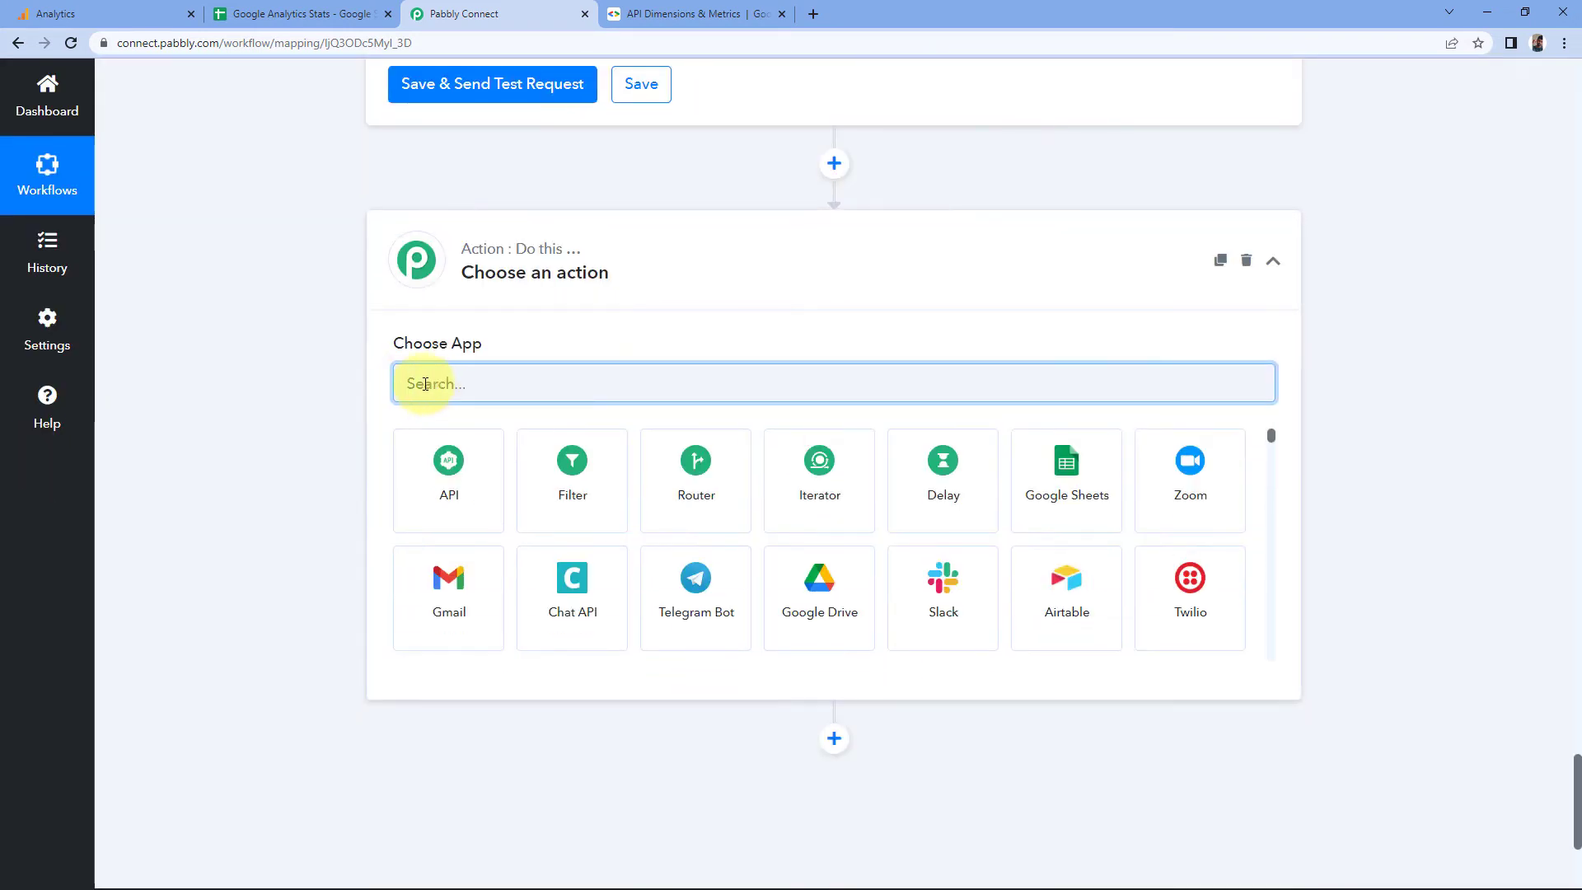
left_click(1050, 519)
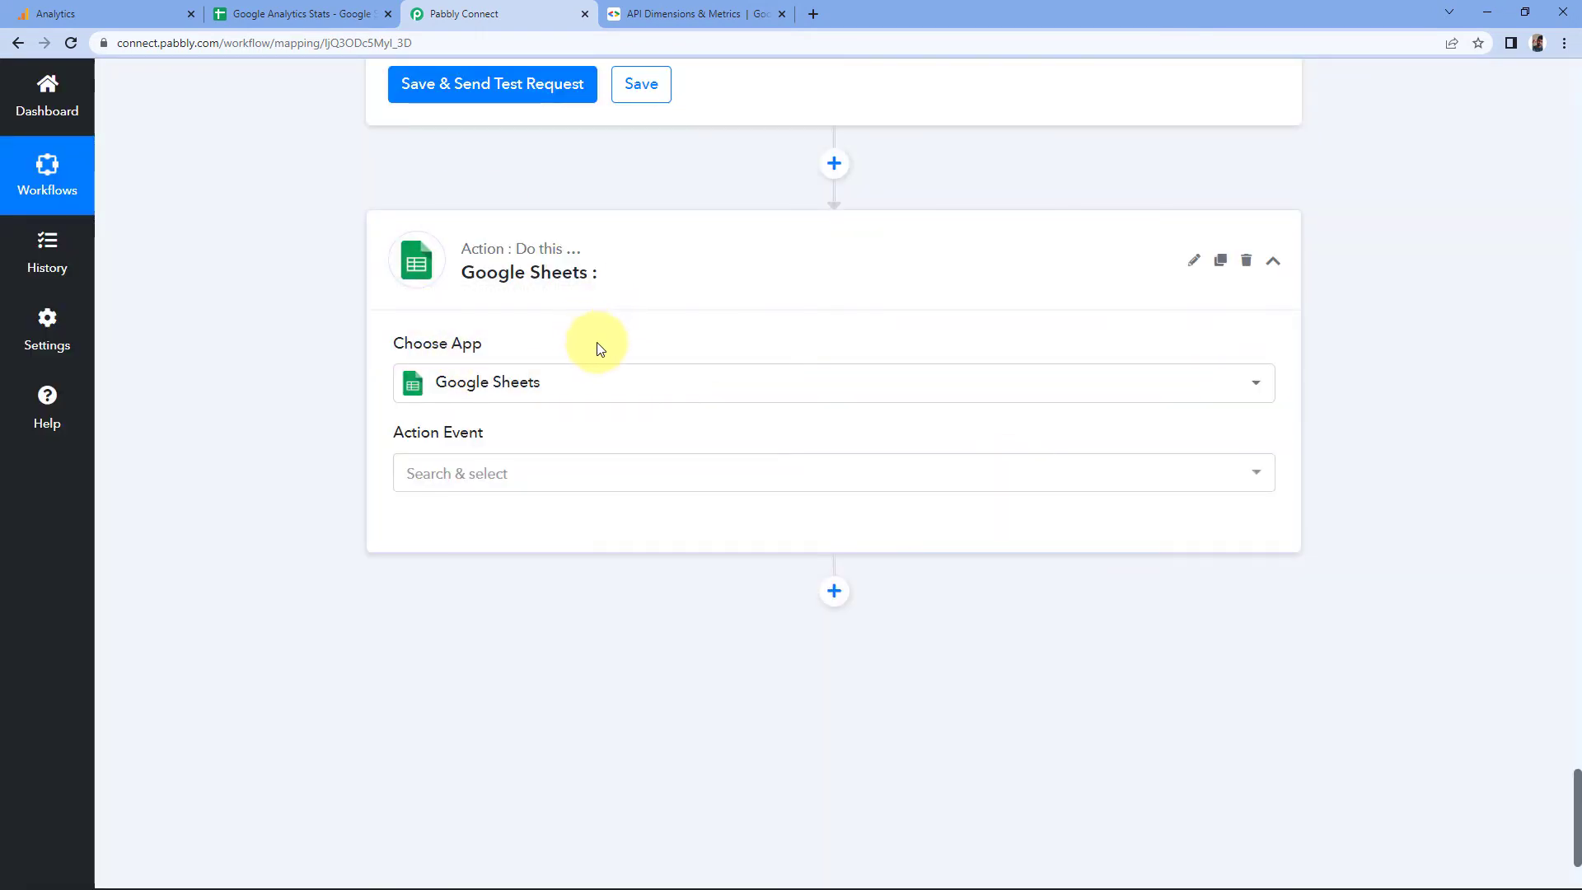
left_click(515, 481)
scroll(341, 517, "down", 2)
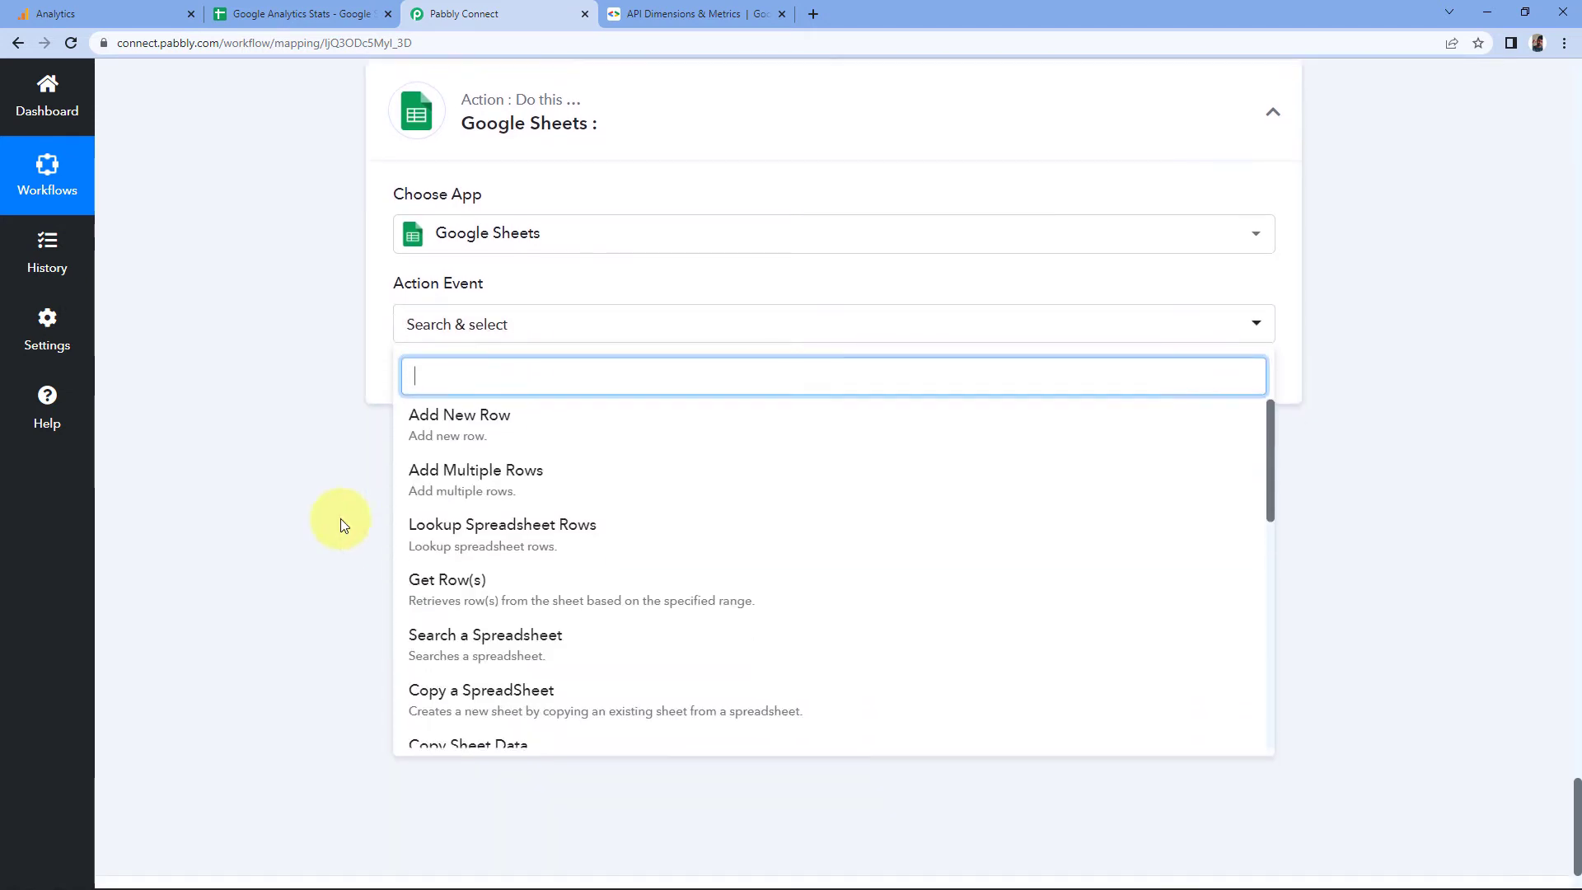
left_click(584, 412)
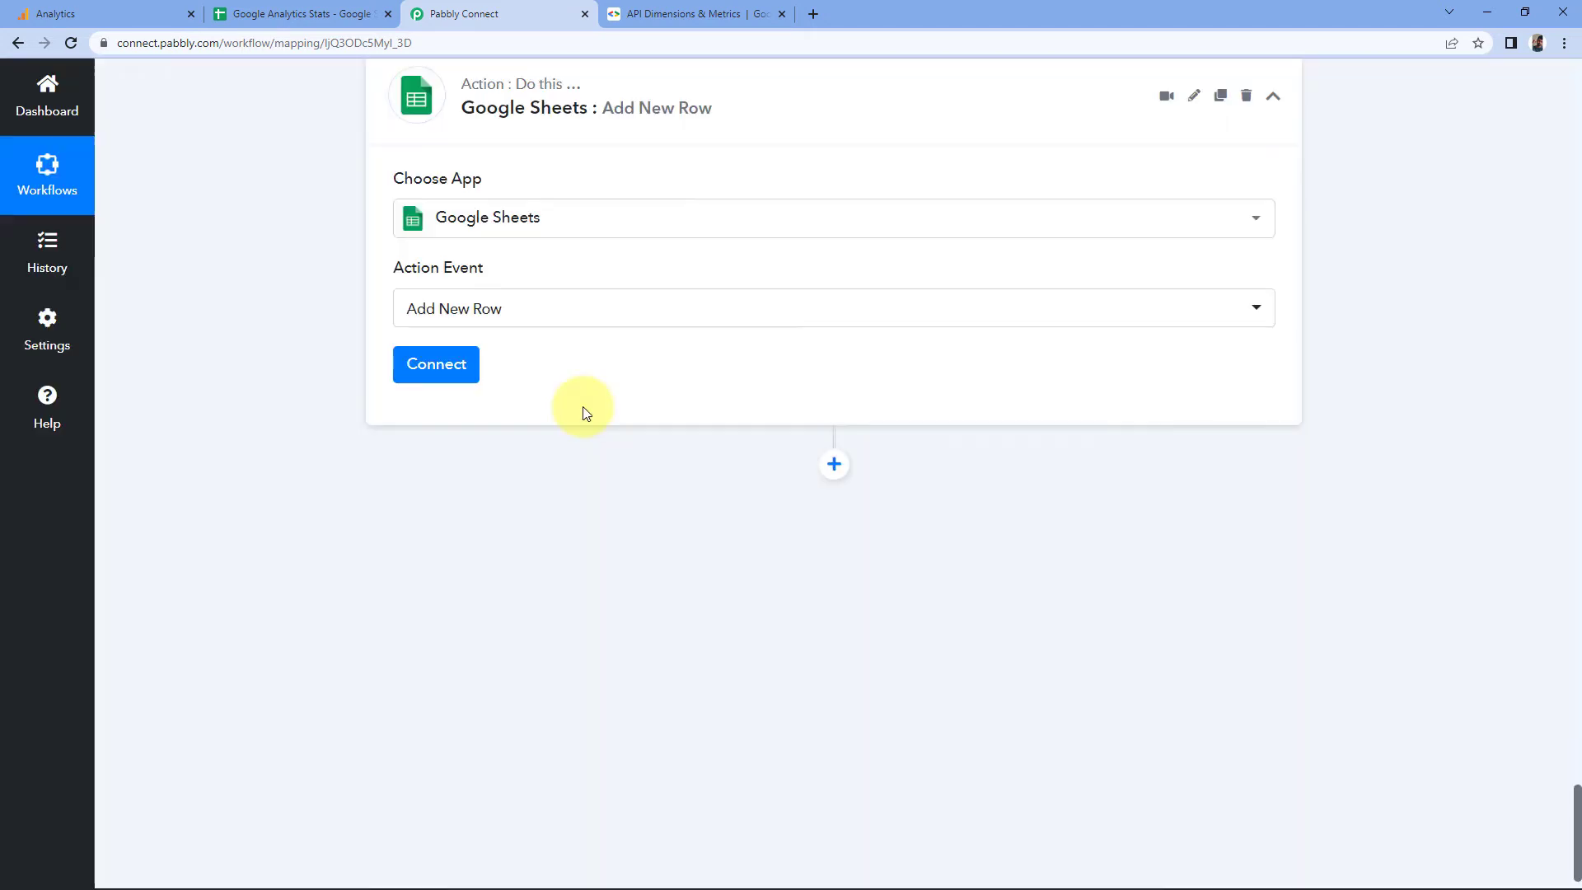
Step: Create a new Google Sheets connection for the action and authorize Pabbly Connect Sheets with the second listed Google account
left_click(461, 378)
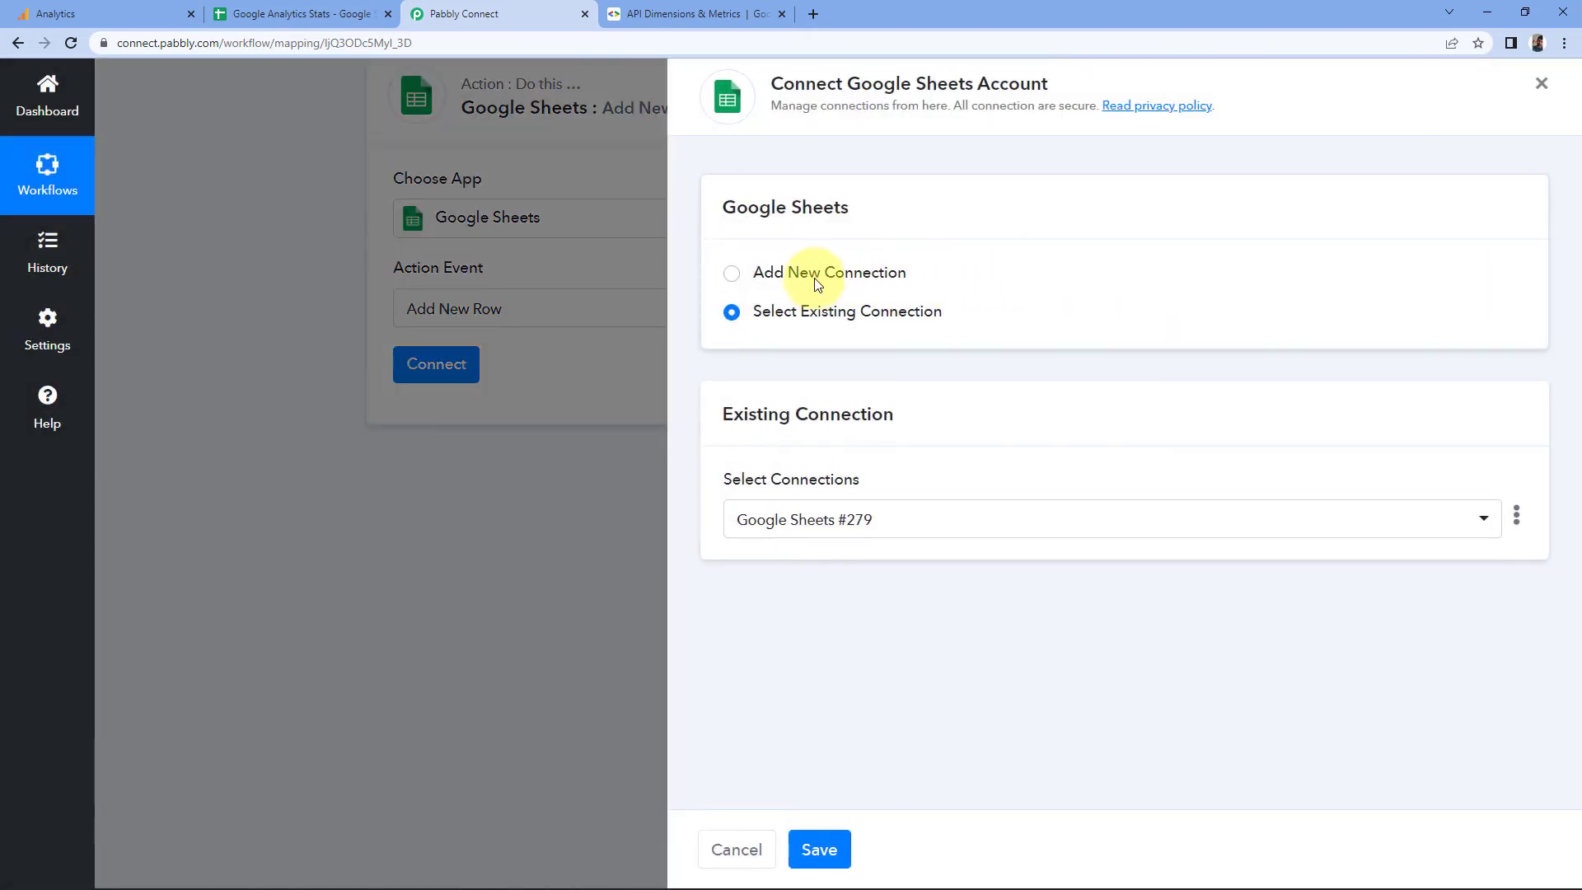
left_click(813, 279)
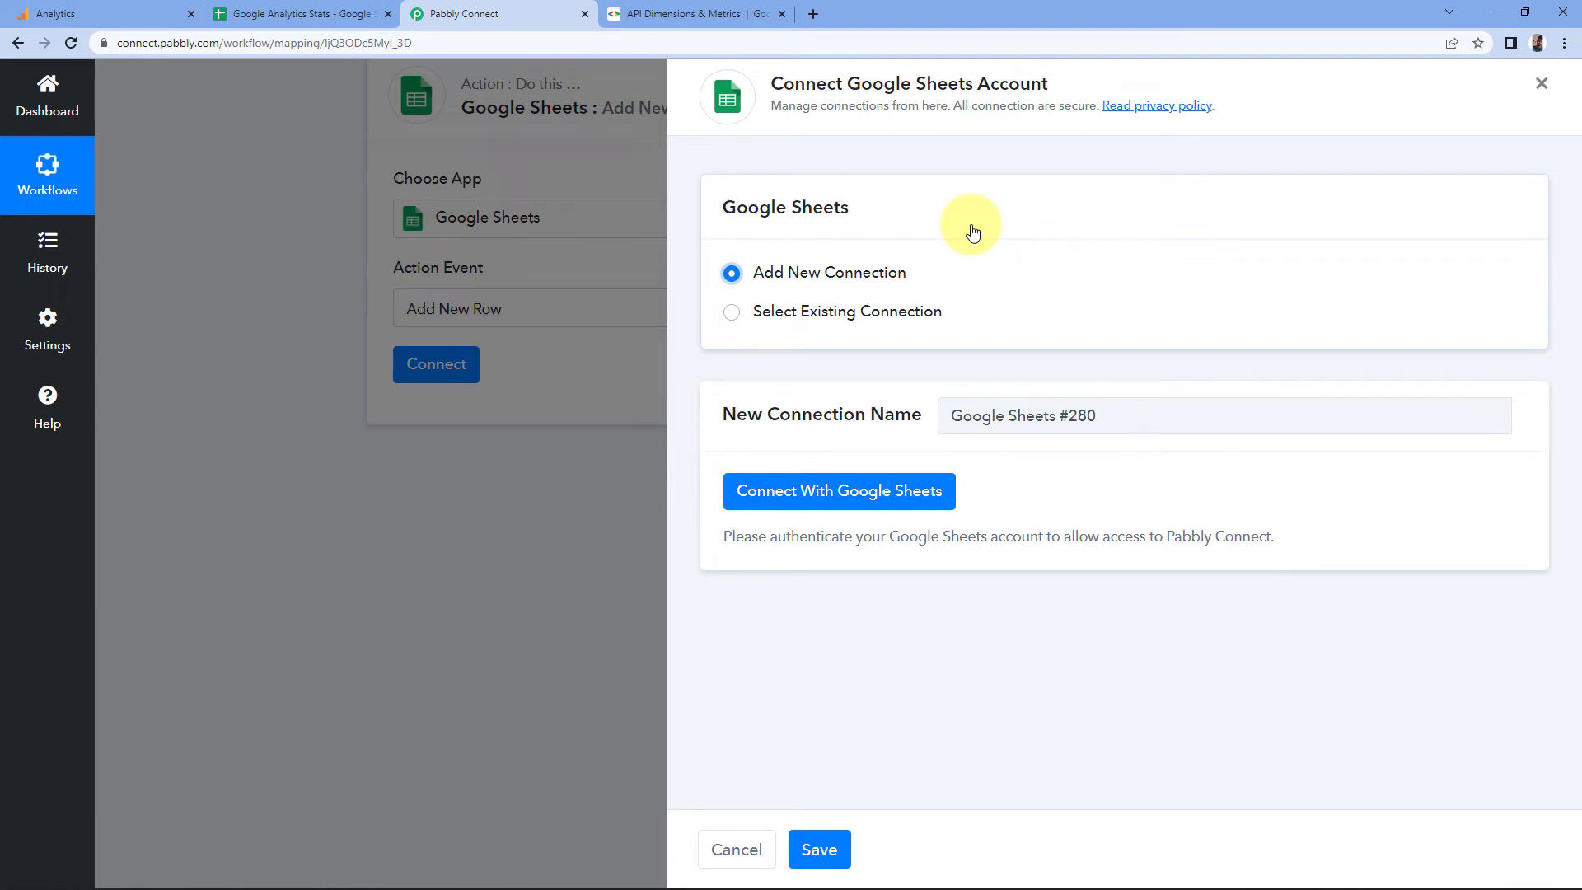
left_click(821, 497)
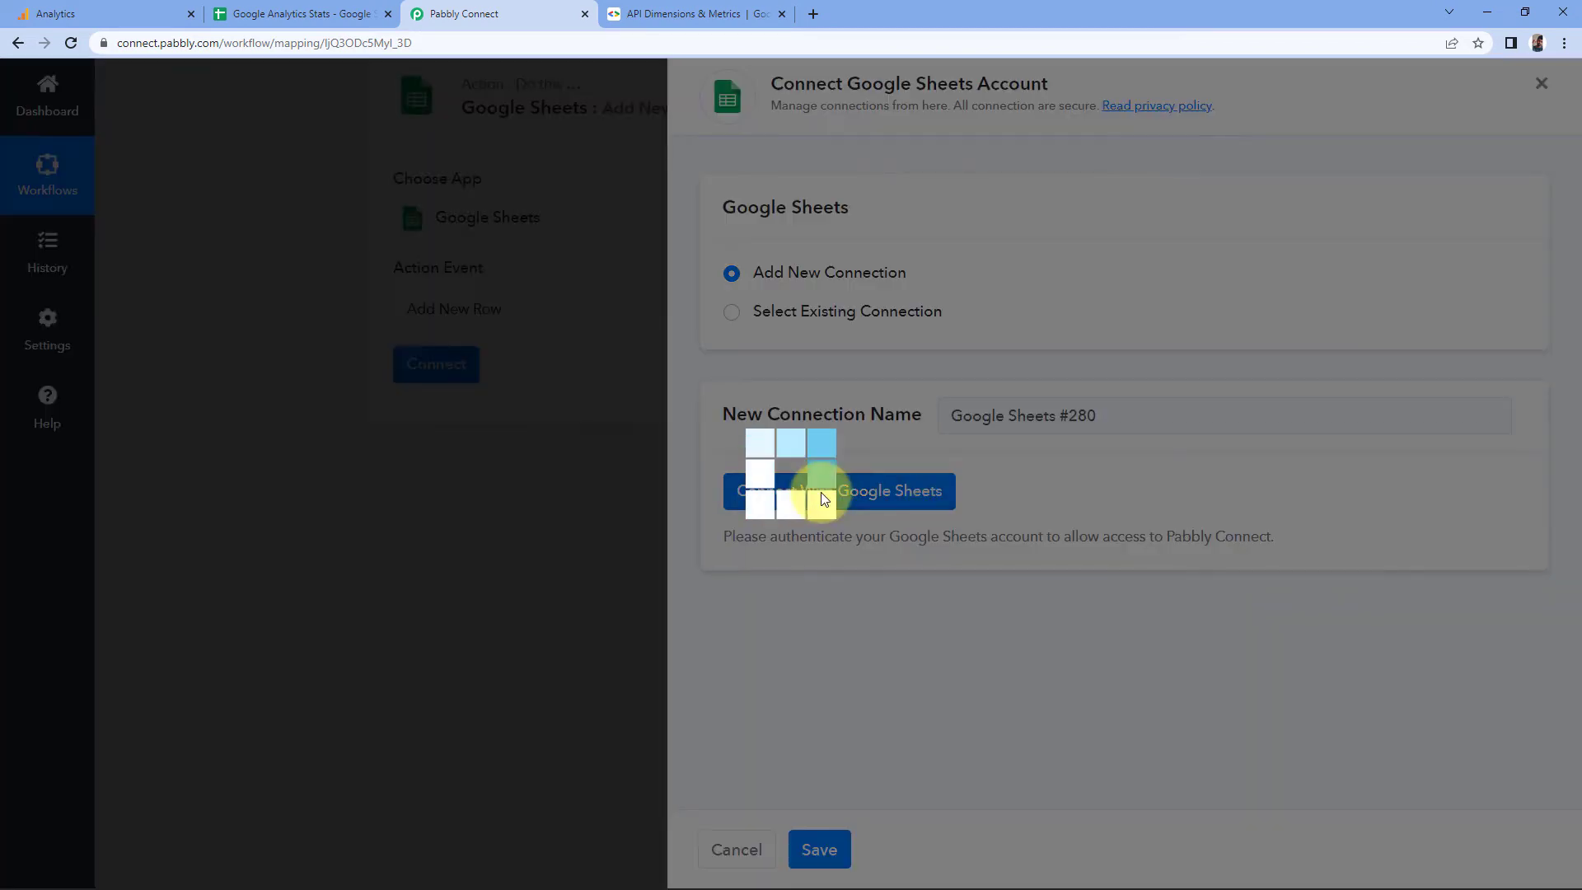
scroll(247, 281, "down", 2)
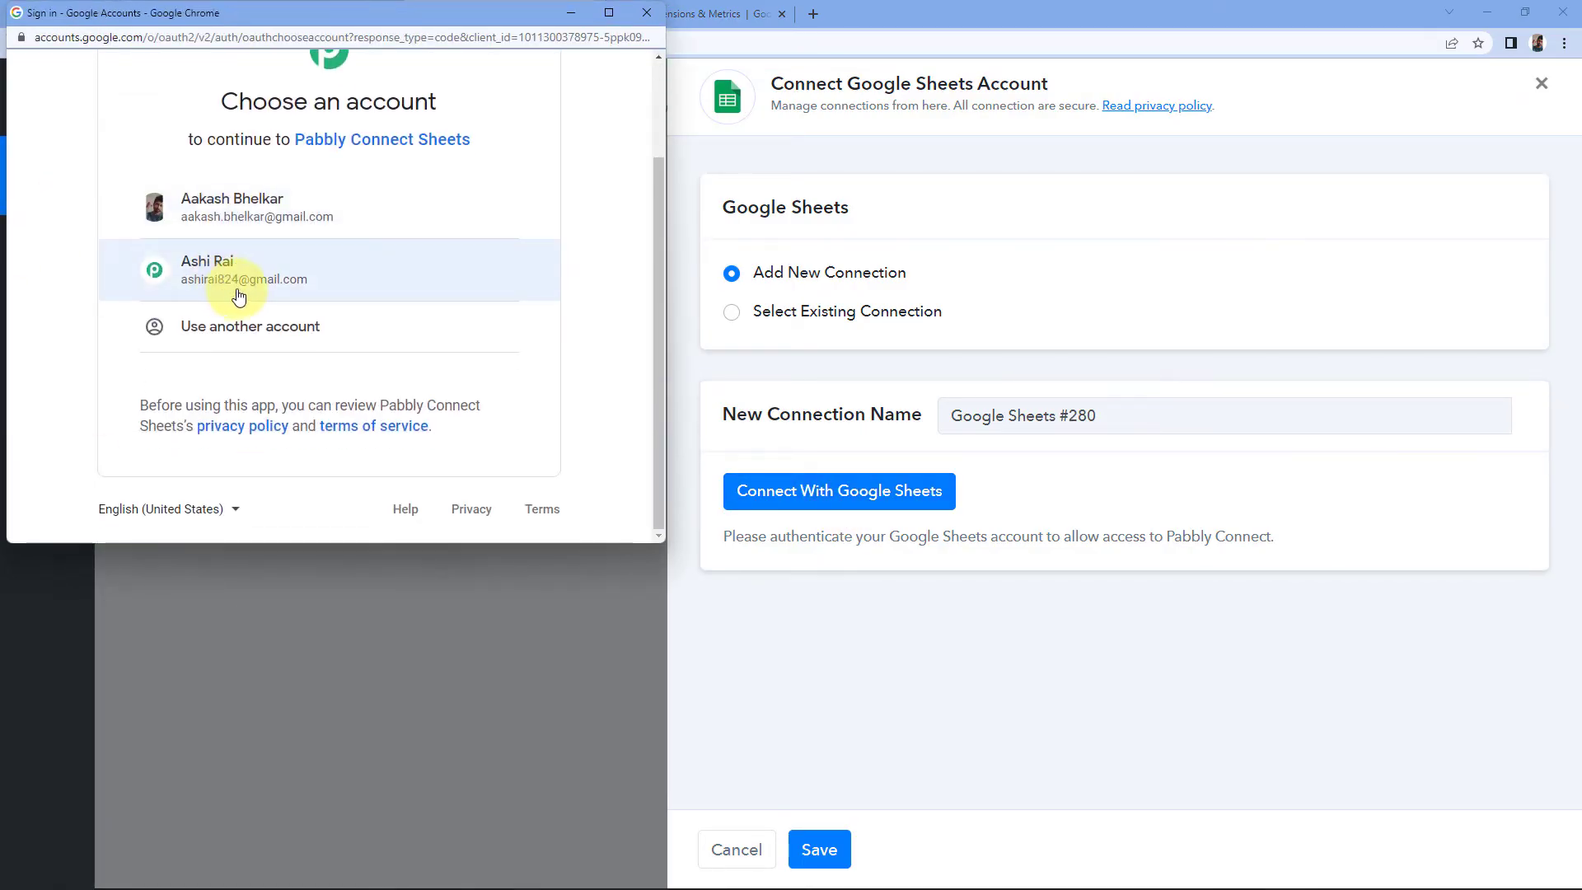
left_click(235, 297)
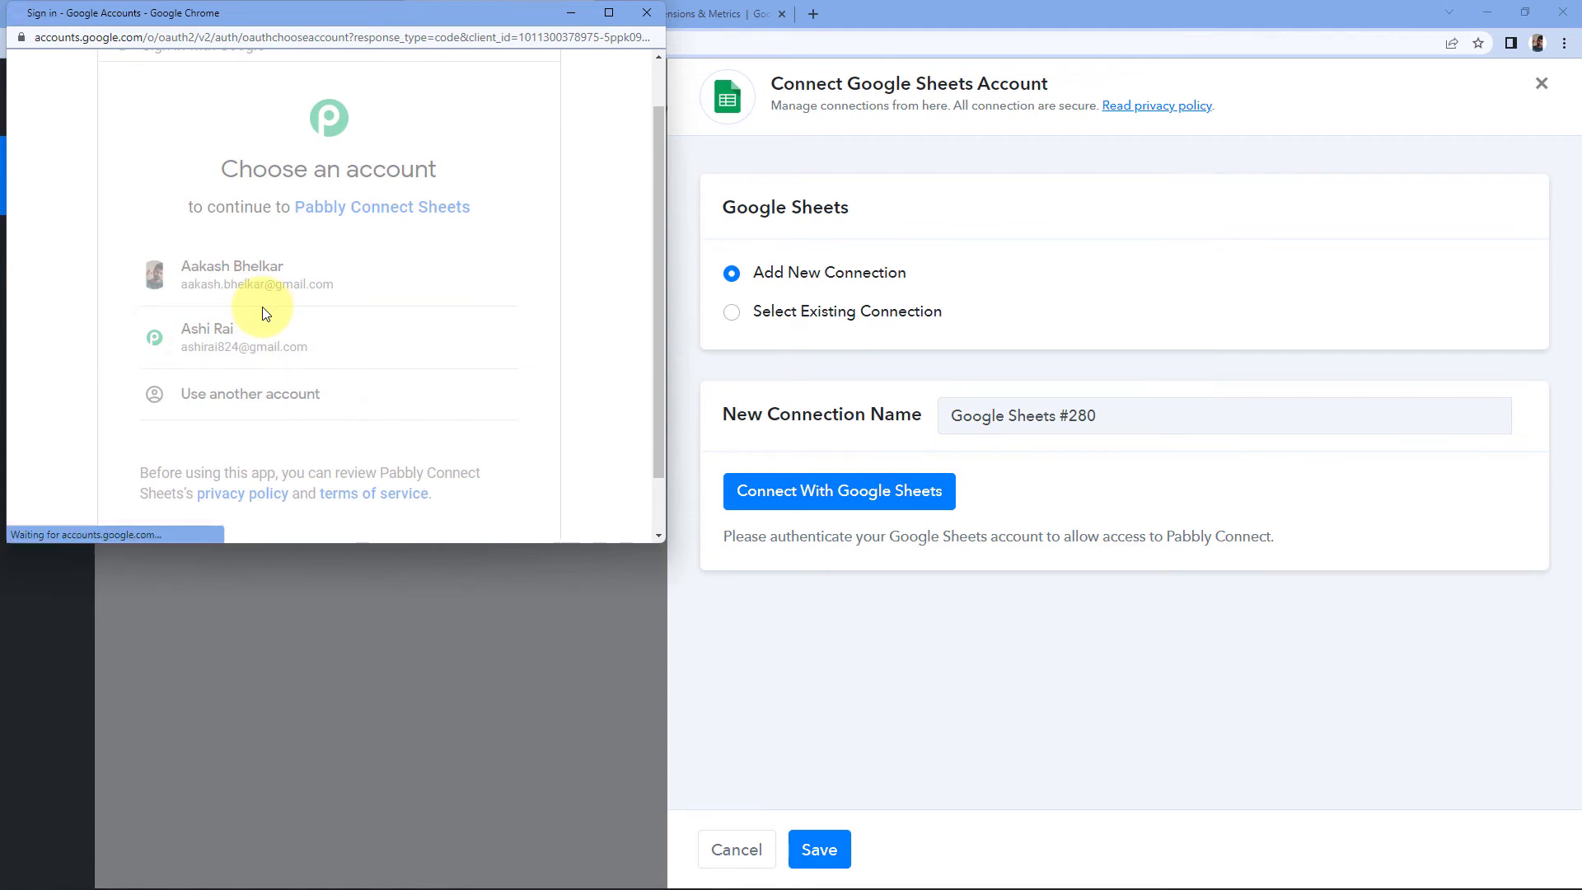
scroll(313, 297, "down", 5)
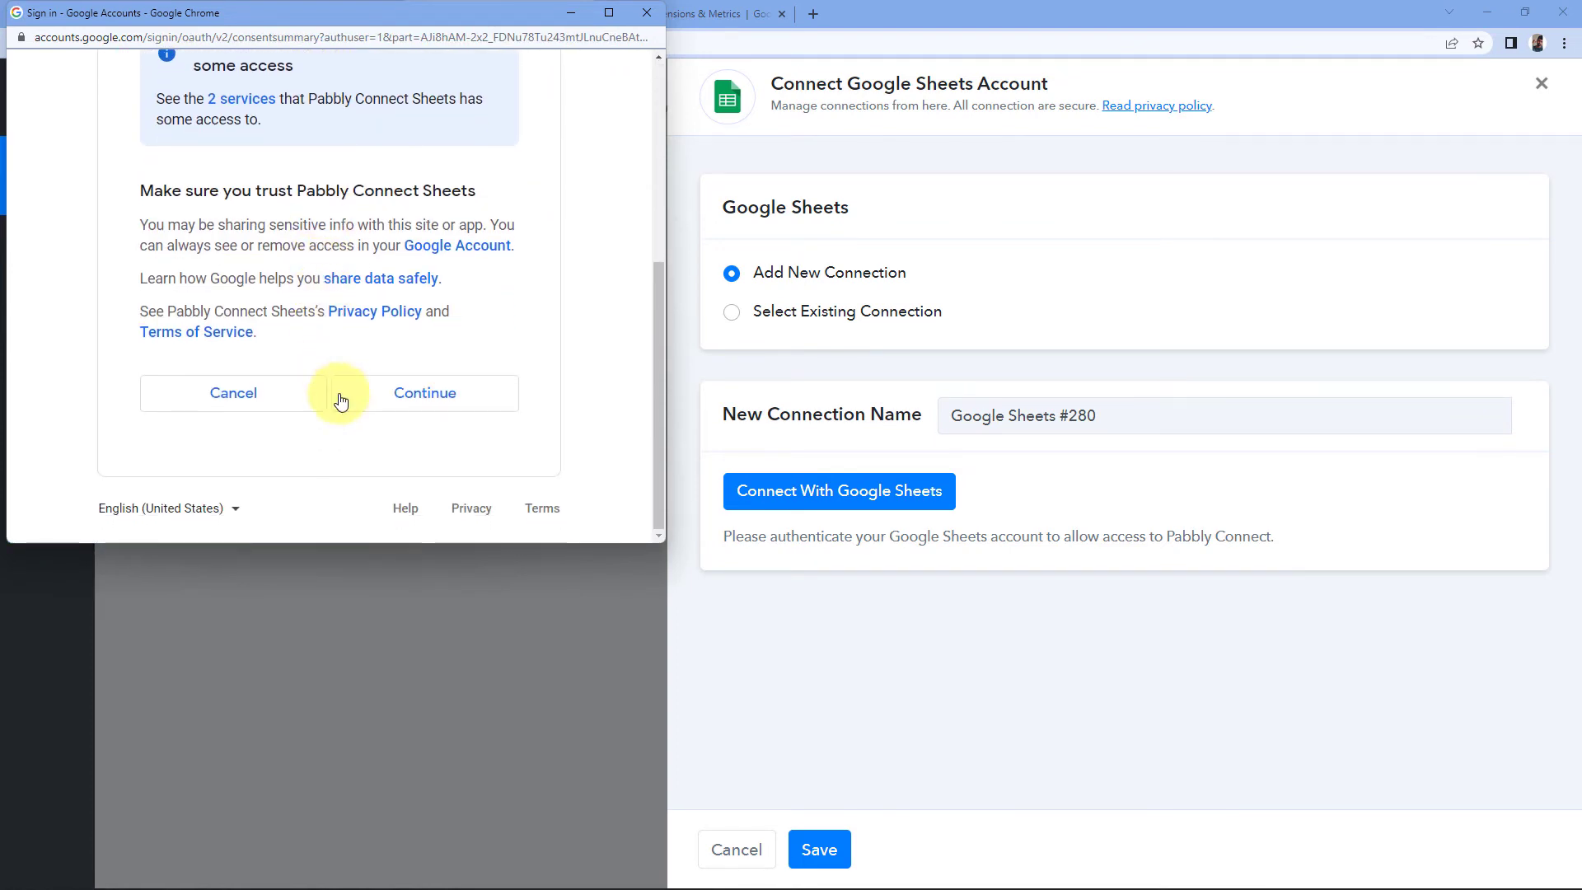
left_click(396, 391)
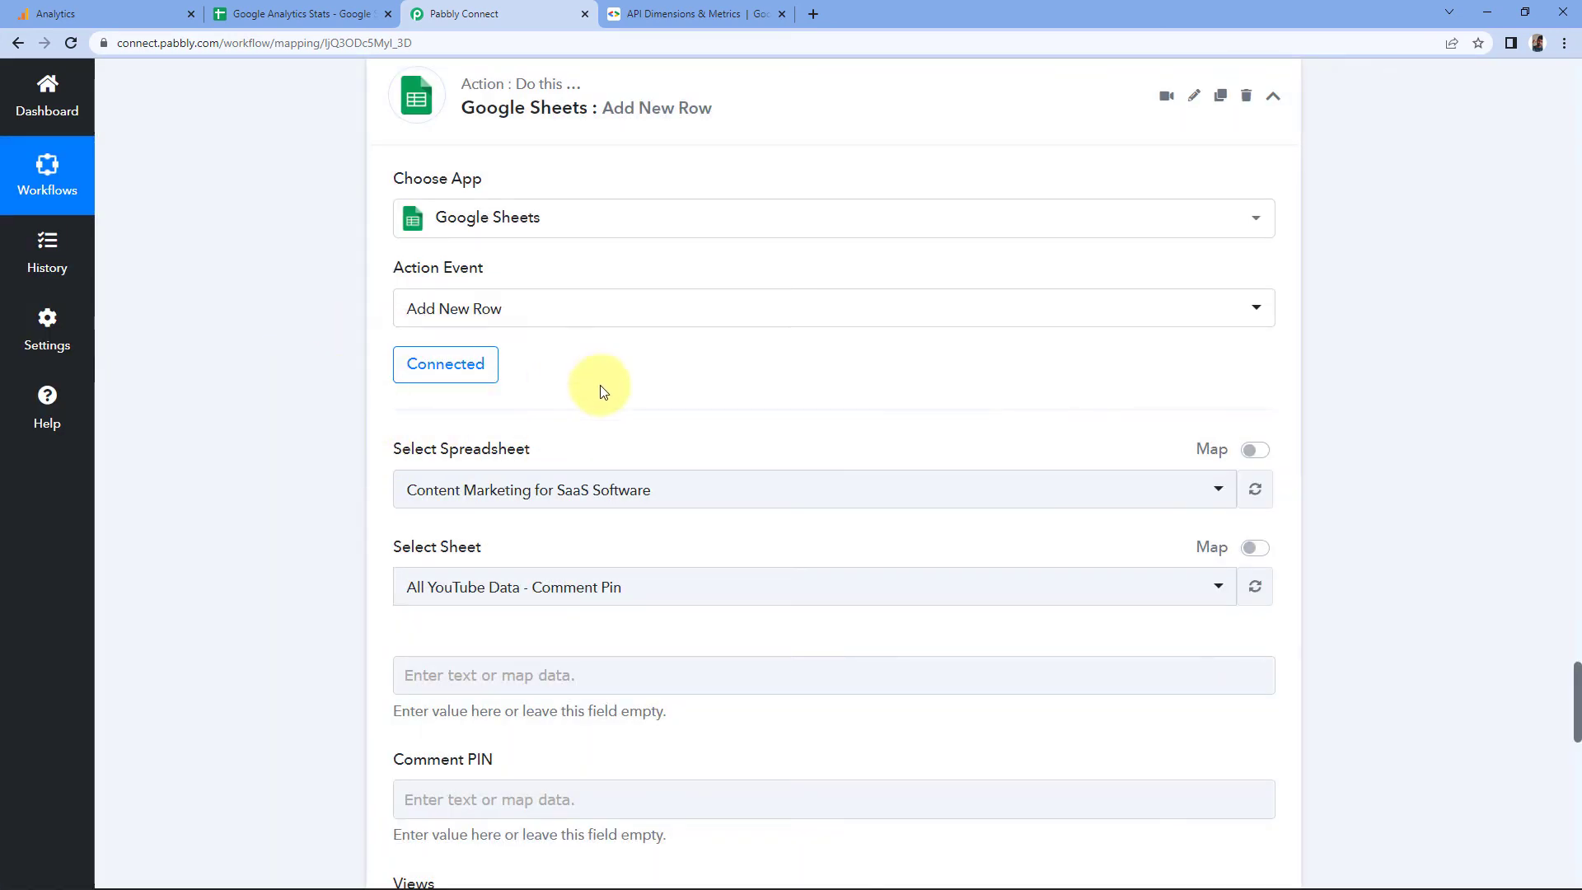
Step: Select the Google Analytics Stats spreadsheet as the destination for the new row, checking its name in the open sheet
scroll(255, 413, "down", 3)
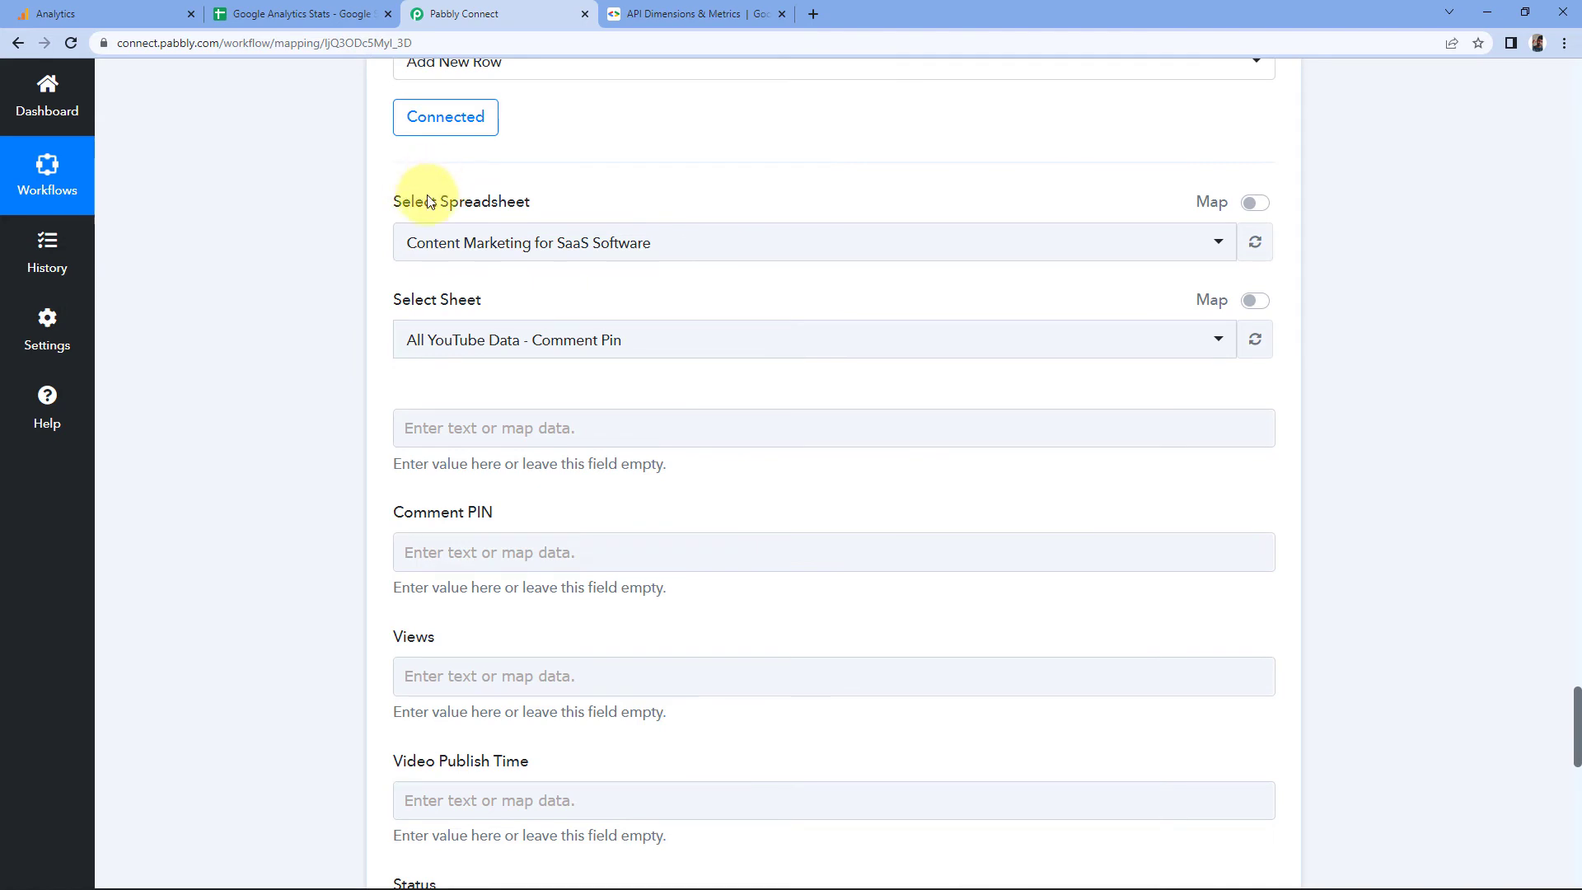
left_click(752, 240)
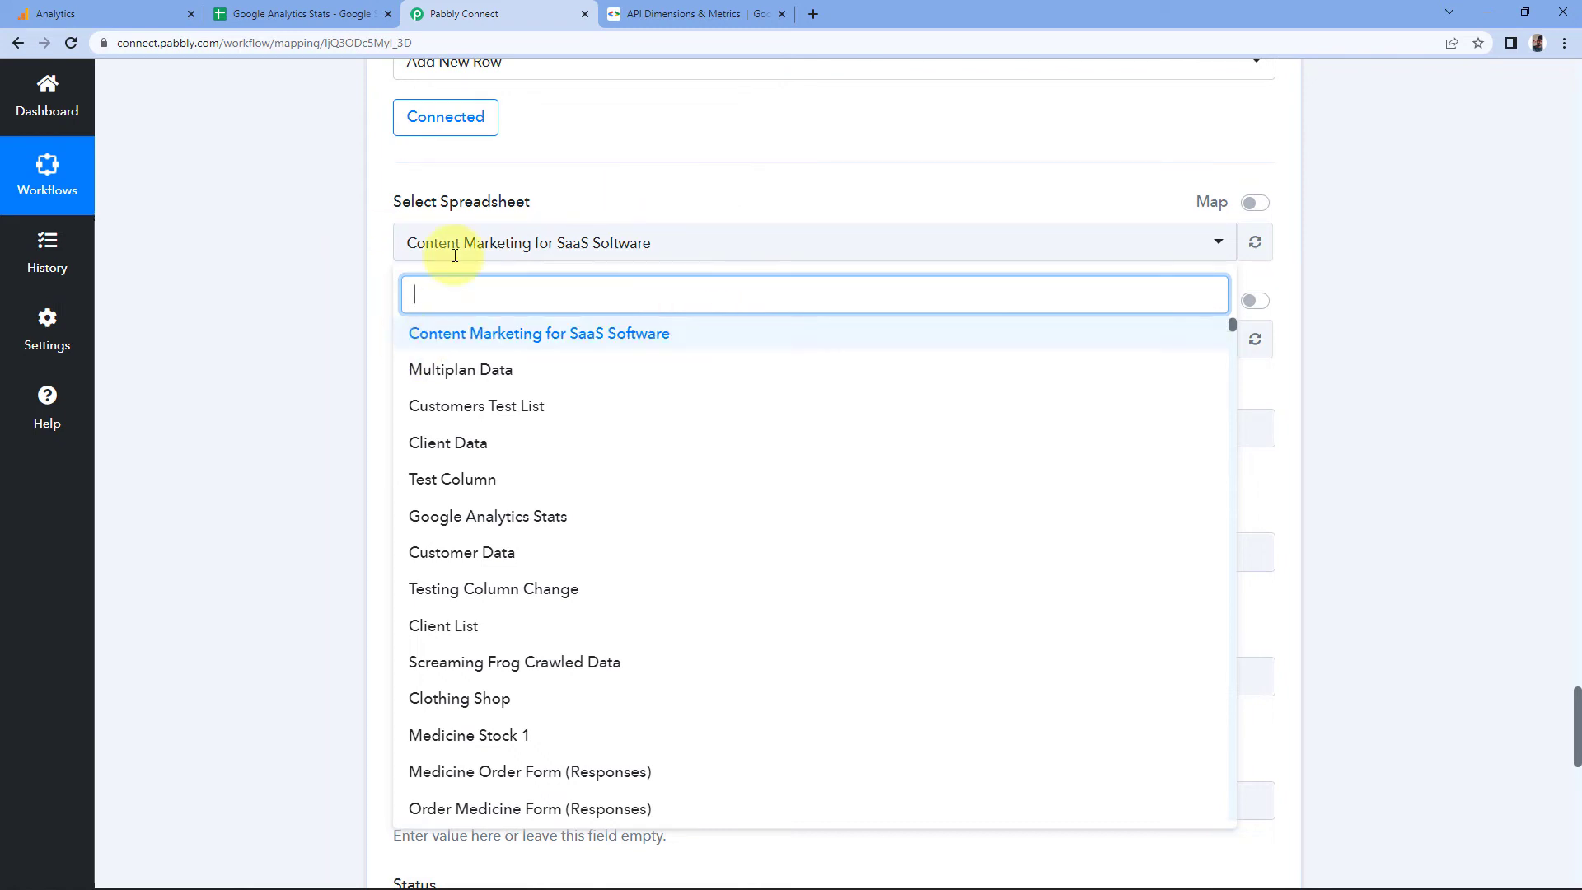
left_click(282, 10)
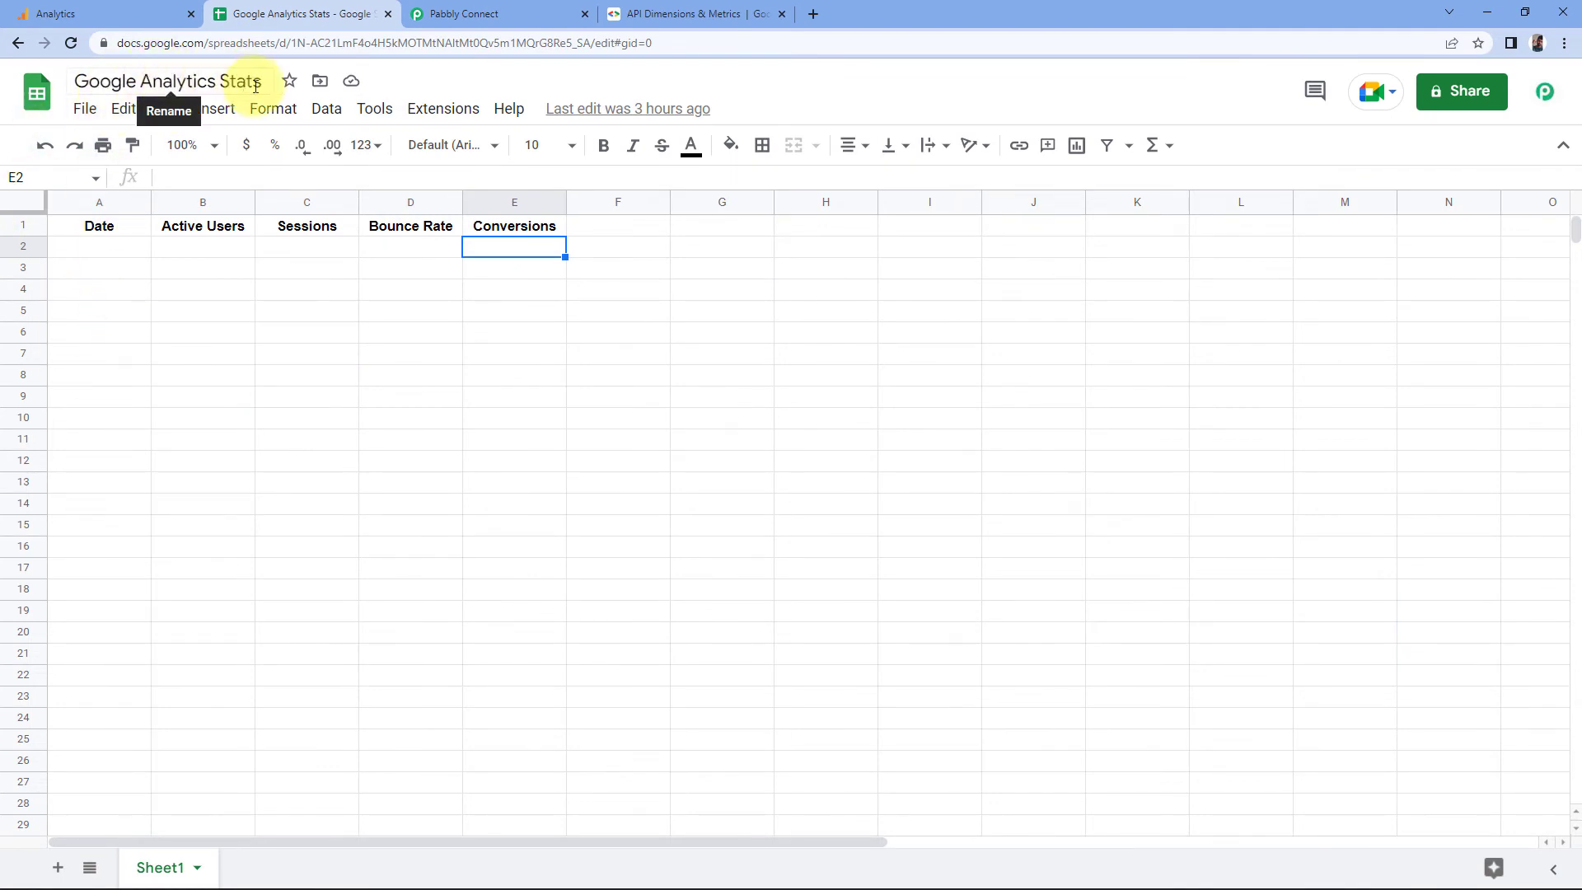
left_click(495, 15)
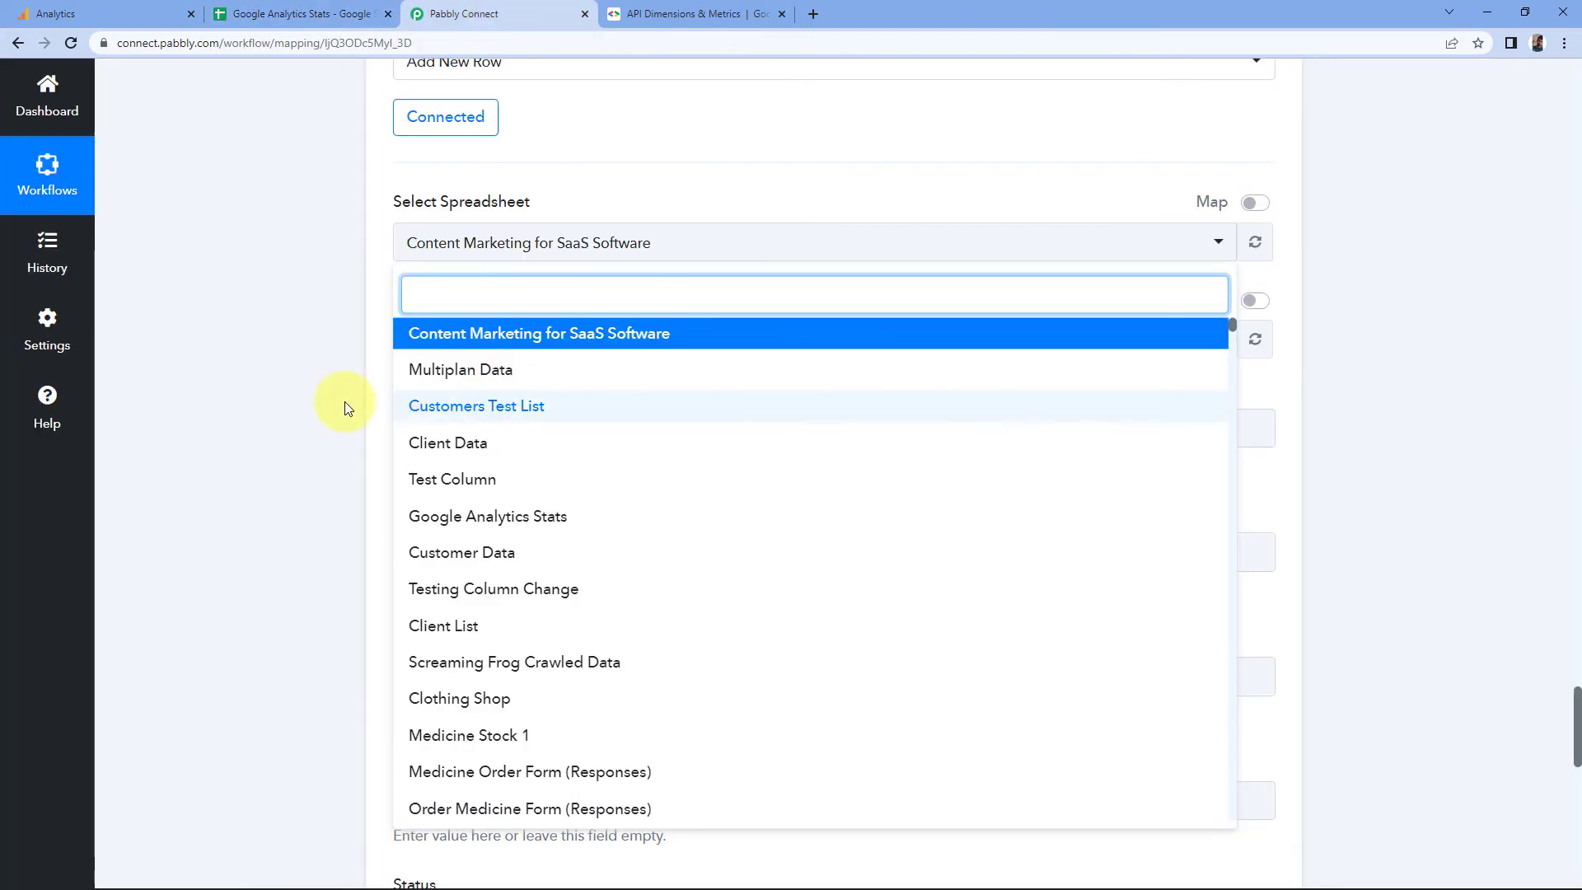
left_click(440, 530)
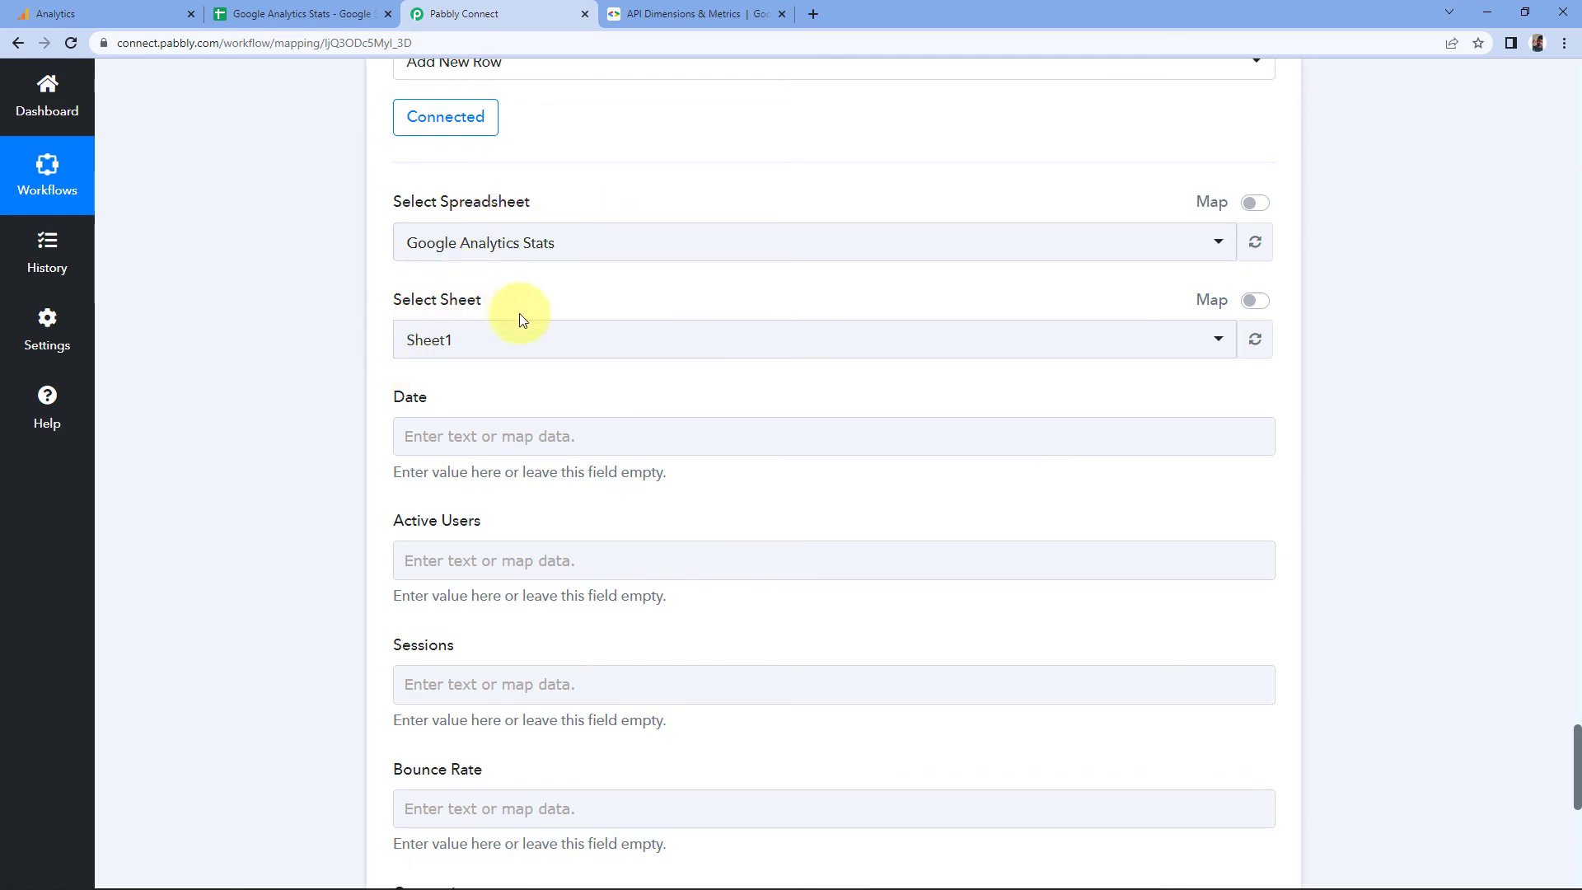
Step: Compare the Sheet1 selection in the action with the sheet name in the Google Analytics Stats spreadsheet
left_click(271, 5)
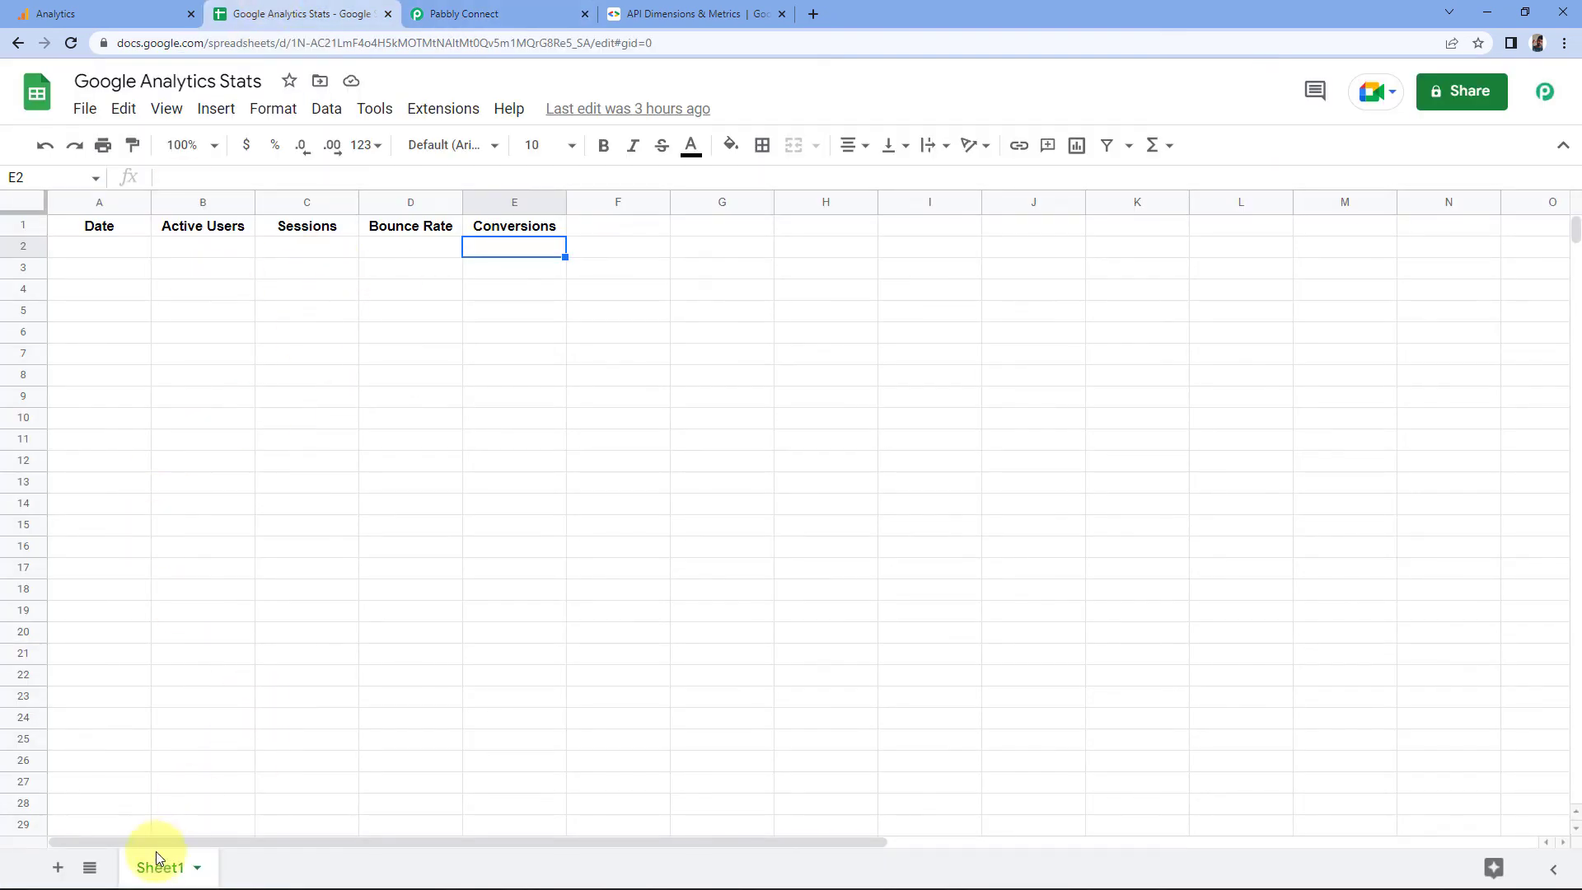
left_click(507, 12)
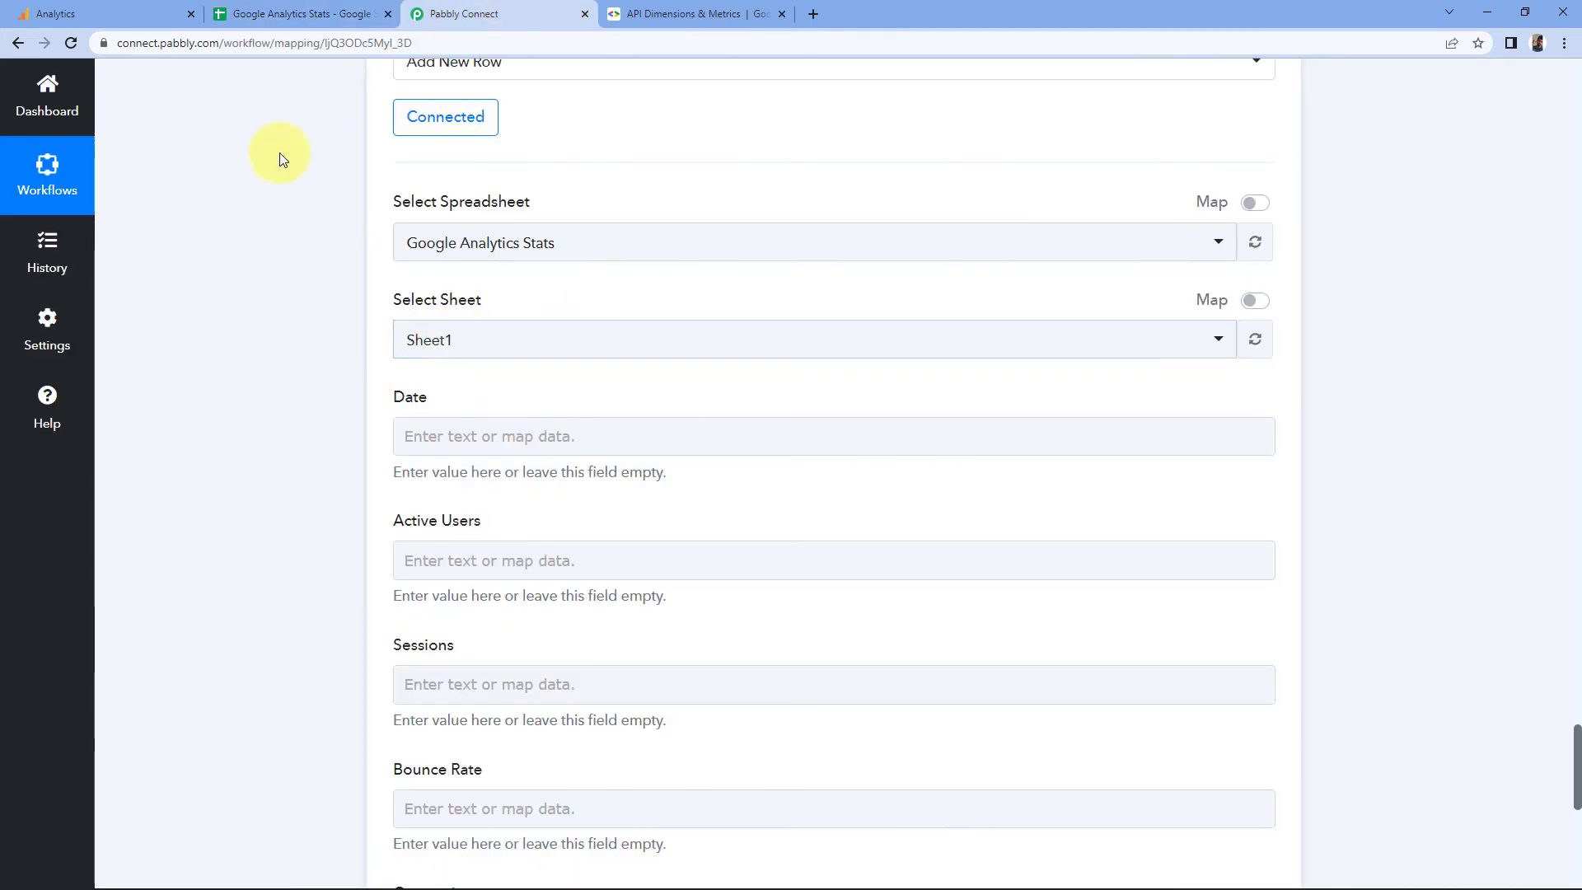
left_click(315, 5)
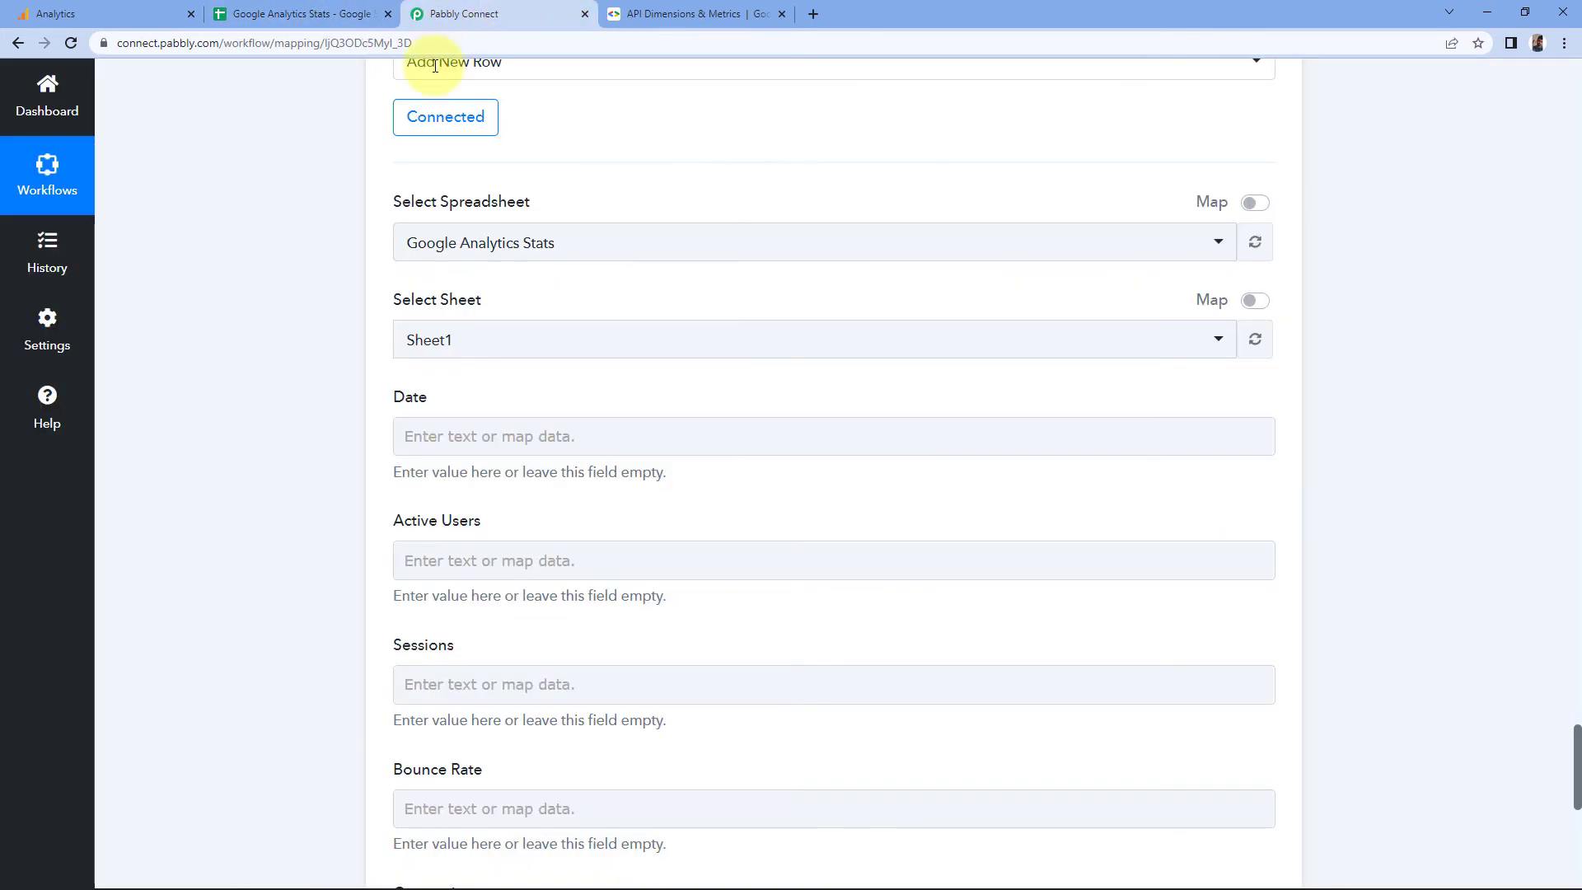
left_click(429, 13)
Step: Compare the action's Date, Active Users, Sessions, Bounce Rate and Conversions fields with the column headers in the spreadsheet
scroll(460, 391, "down", 1)
scroll(324, 357, "down", 1)
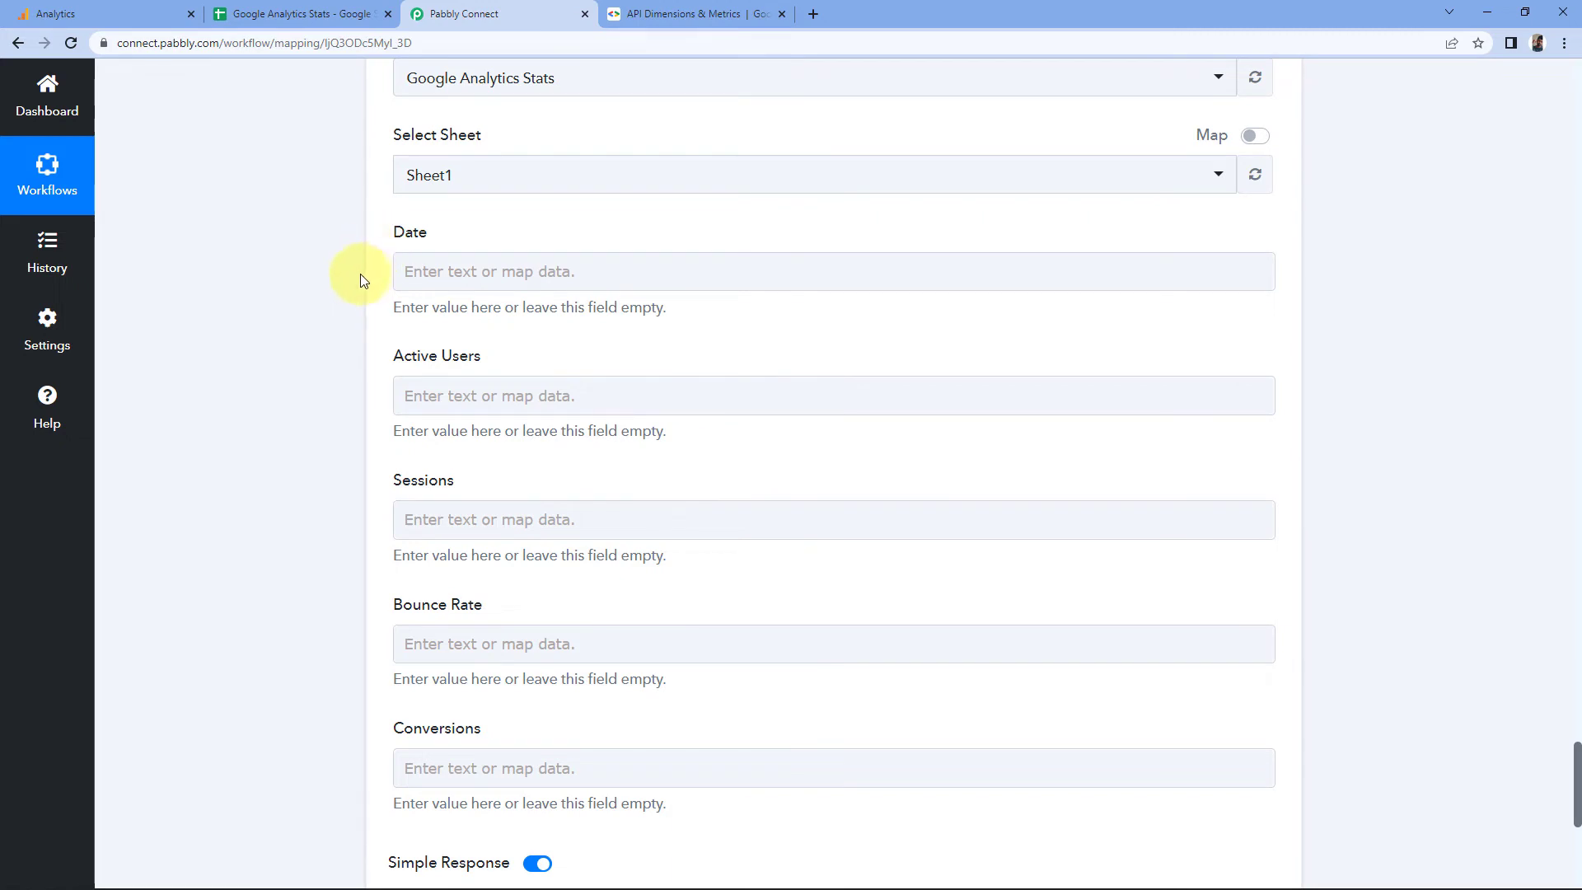
left_click_drag(459, 223, 366, 228)
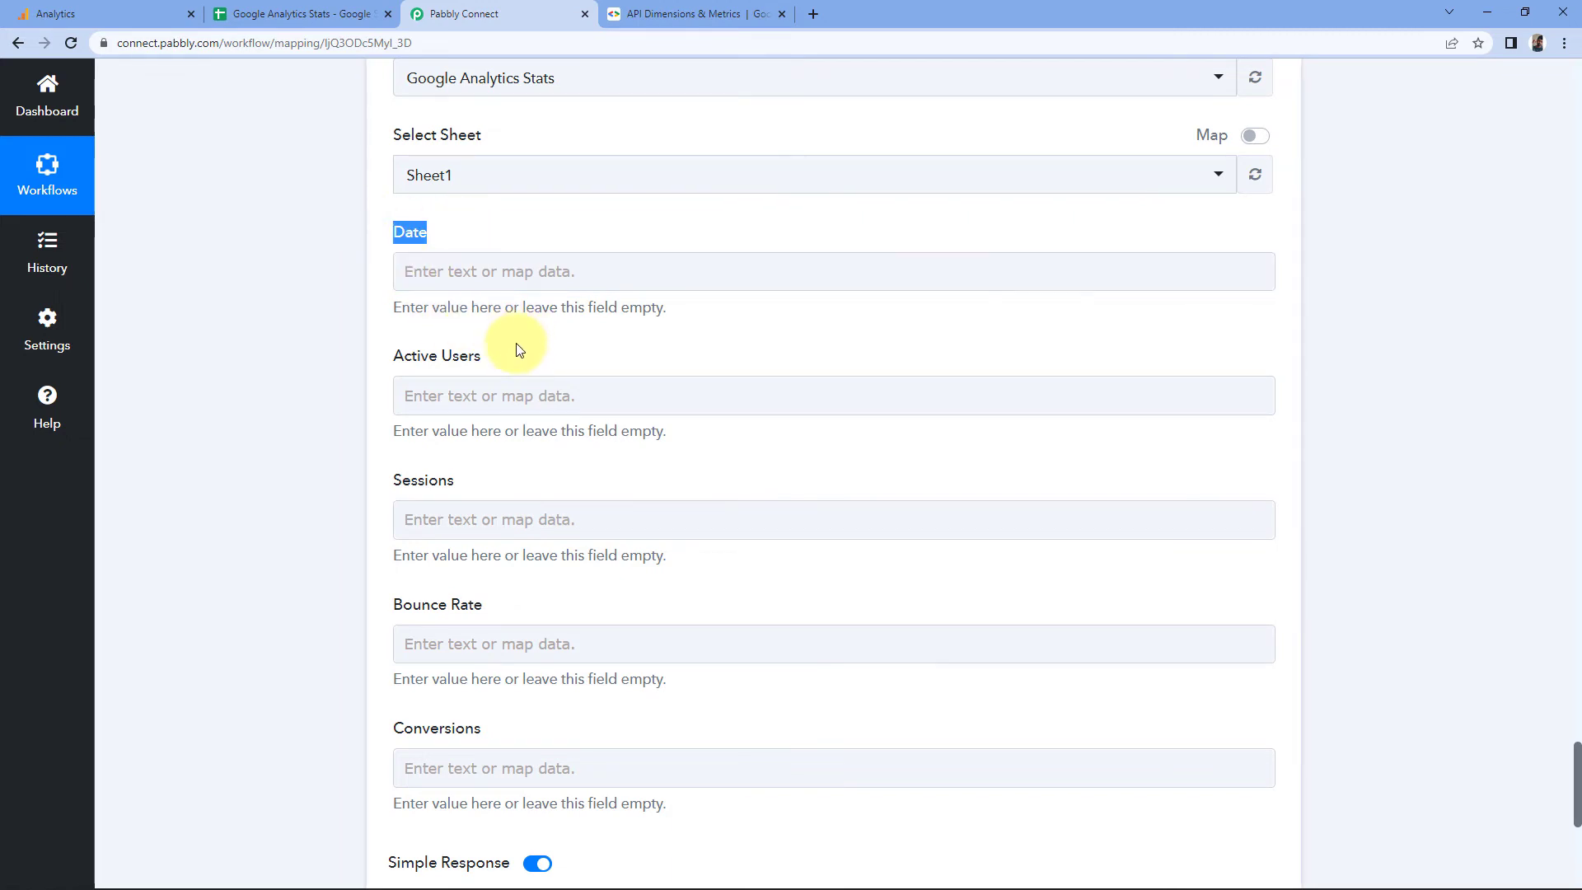
left_click_drag(486, 356, 367, 358)
left_click(468, 474)
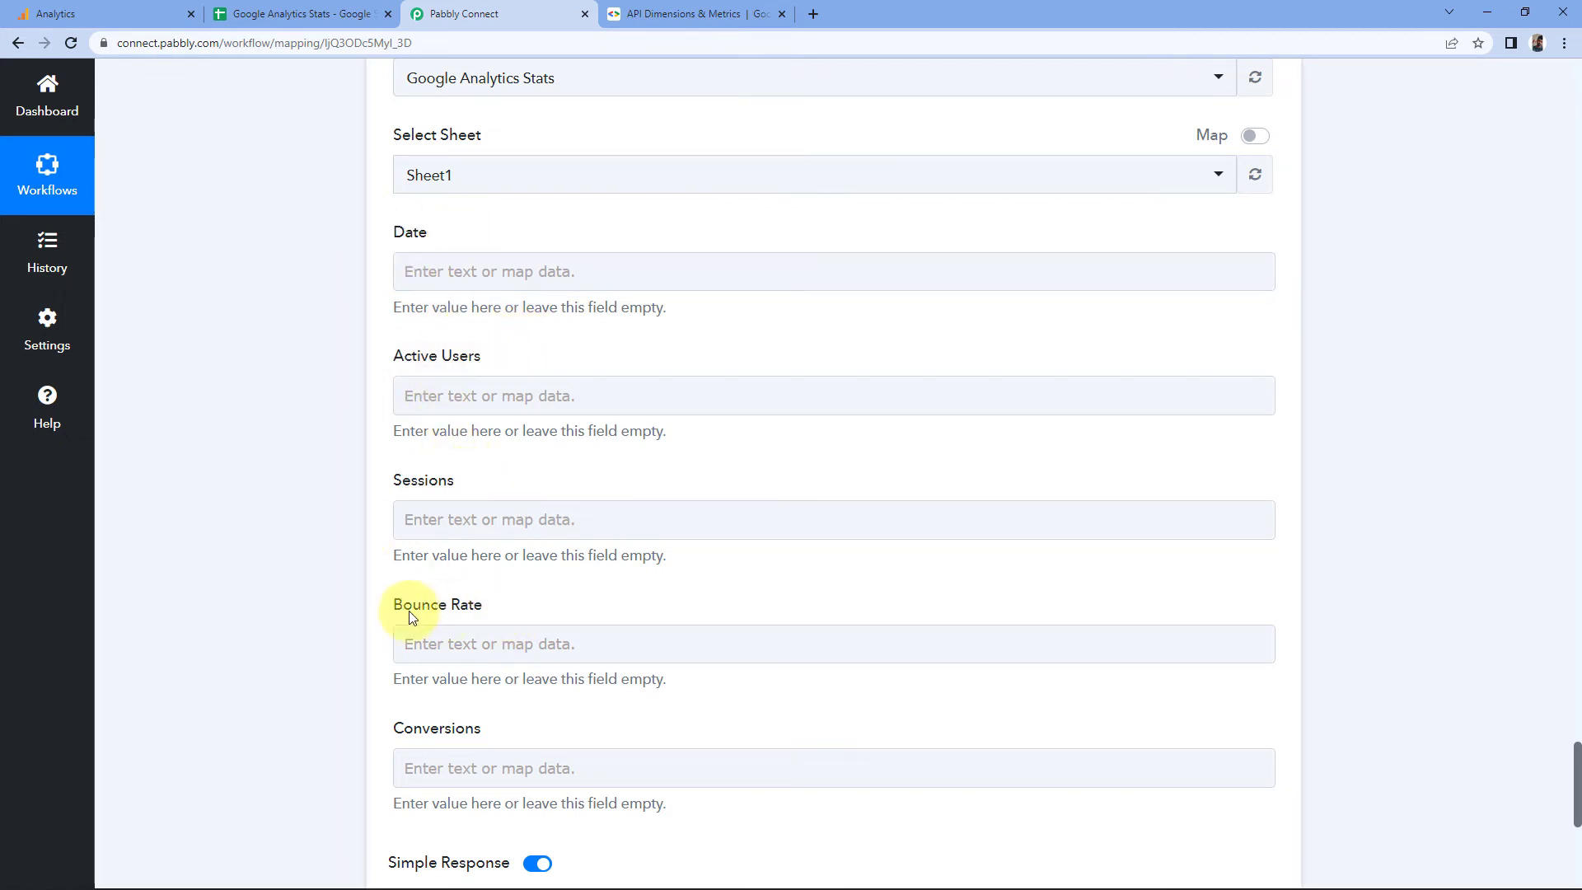
left_click_drag(510, 725, 372, 740)
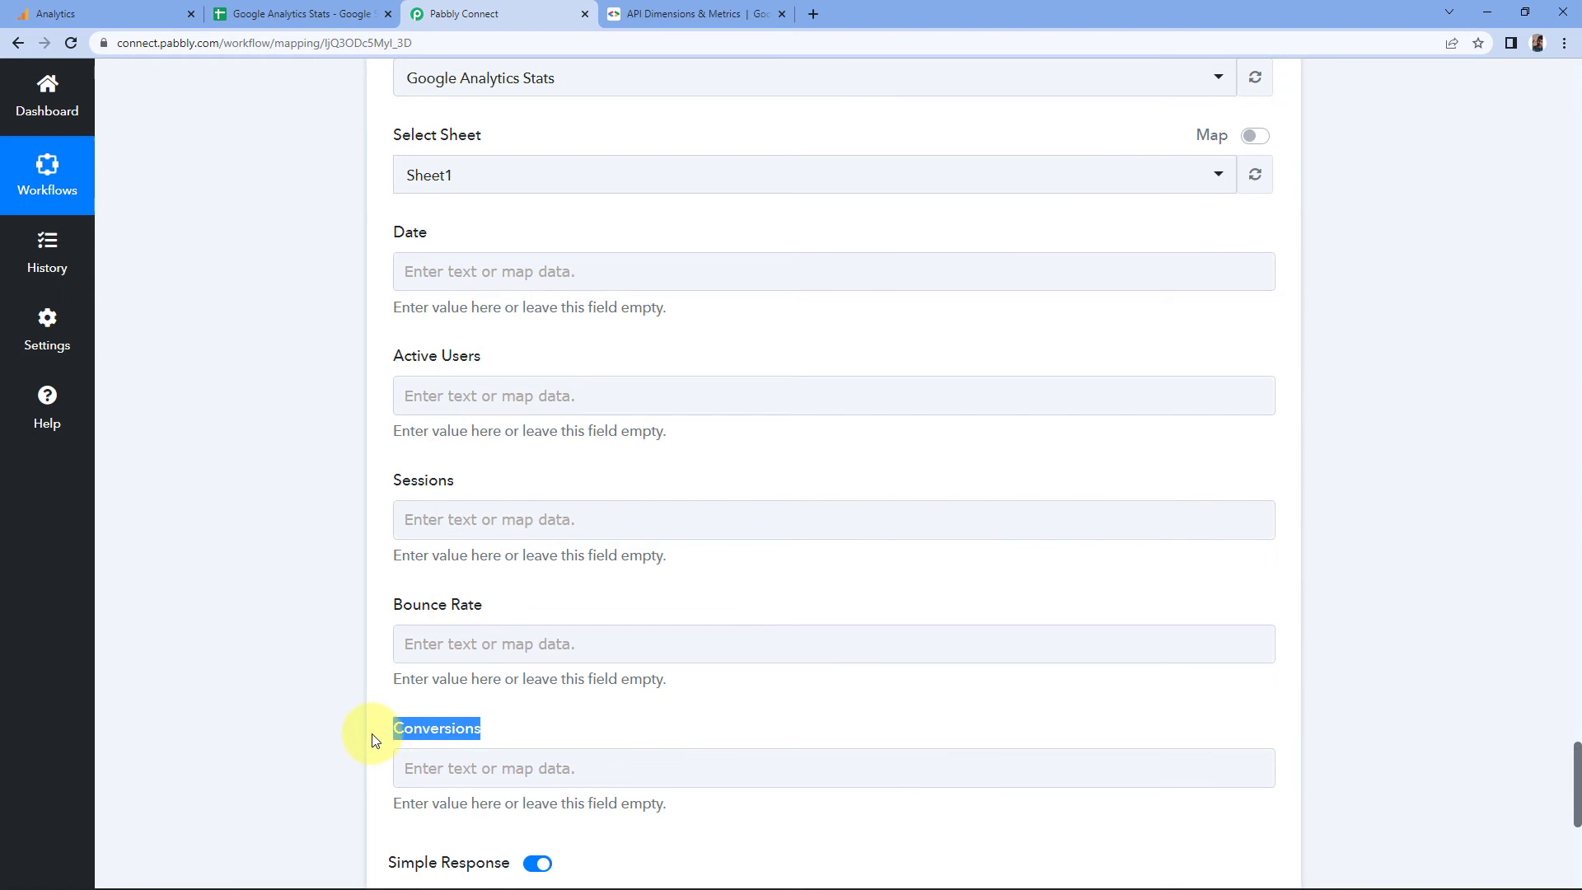
left_click(303, 6)
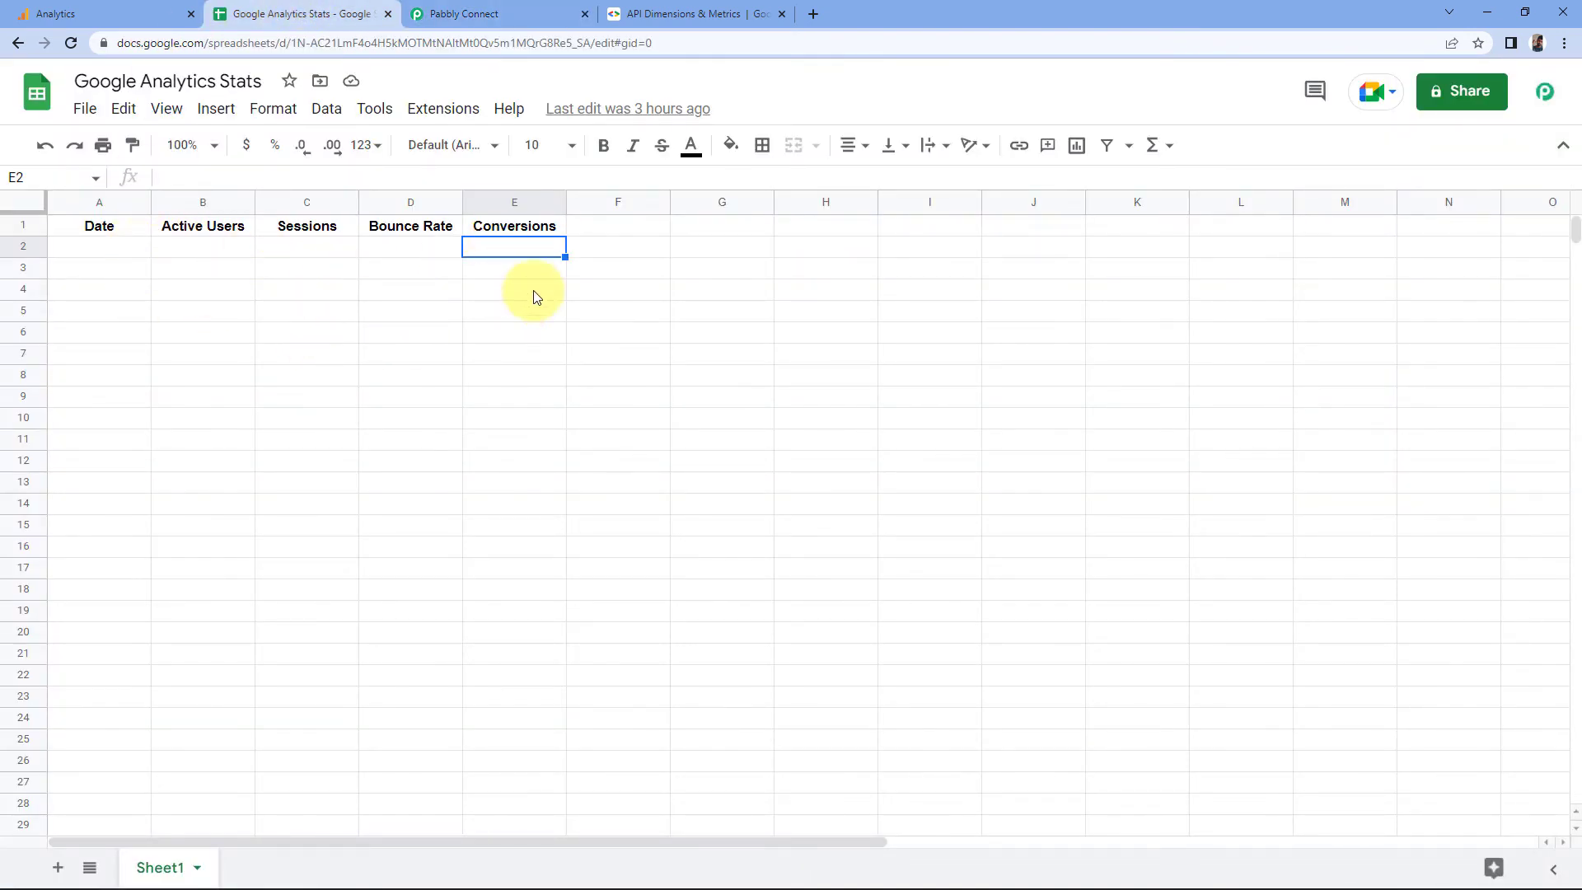
left_click(417, 11)
left_click(393, 338)
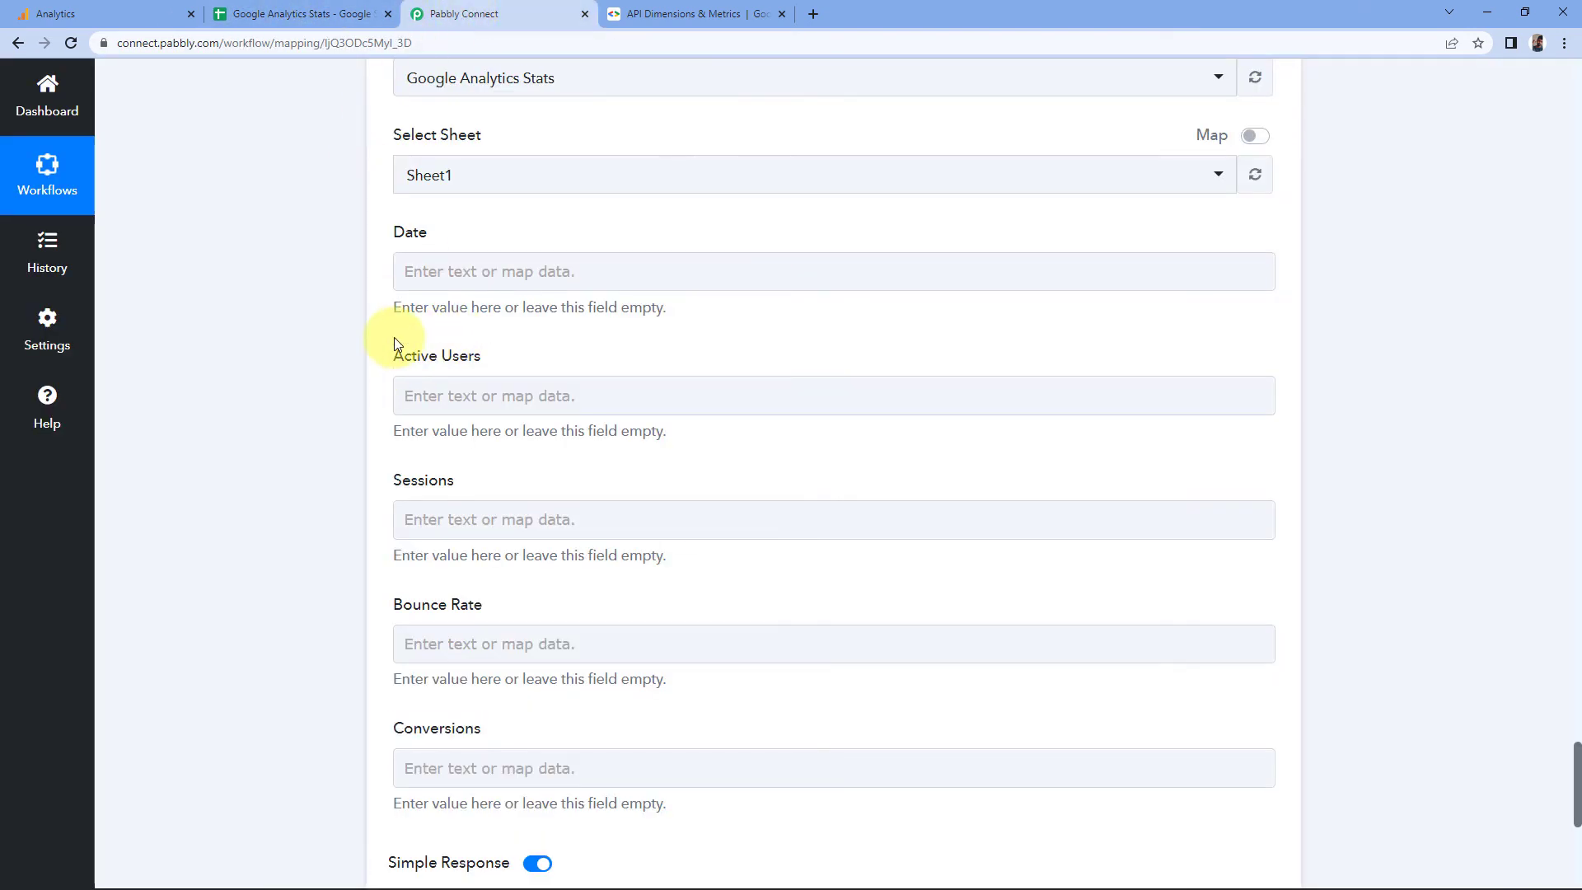
Step: Review the date returned by the Date/Time Formatter's Current Date step as the source for the row's Date field
left_click(435, 284)
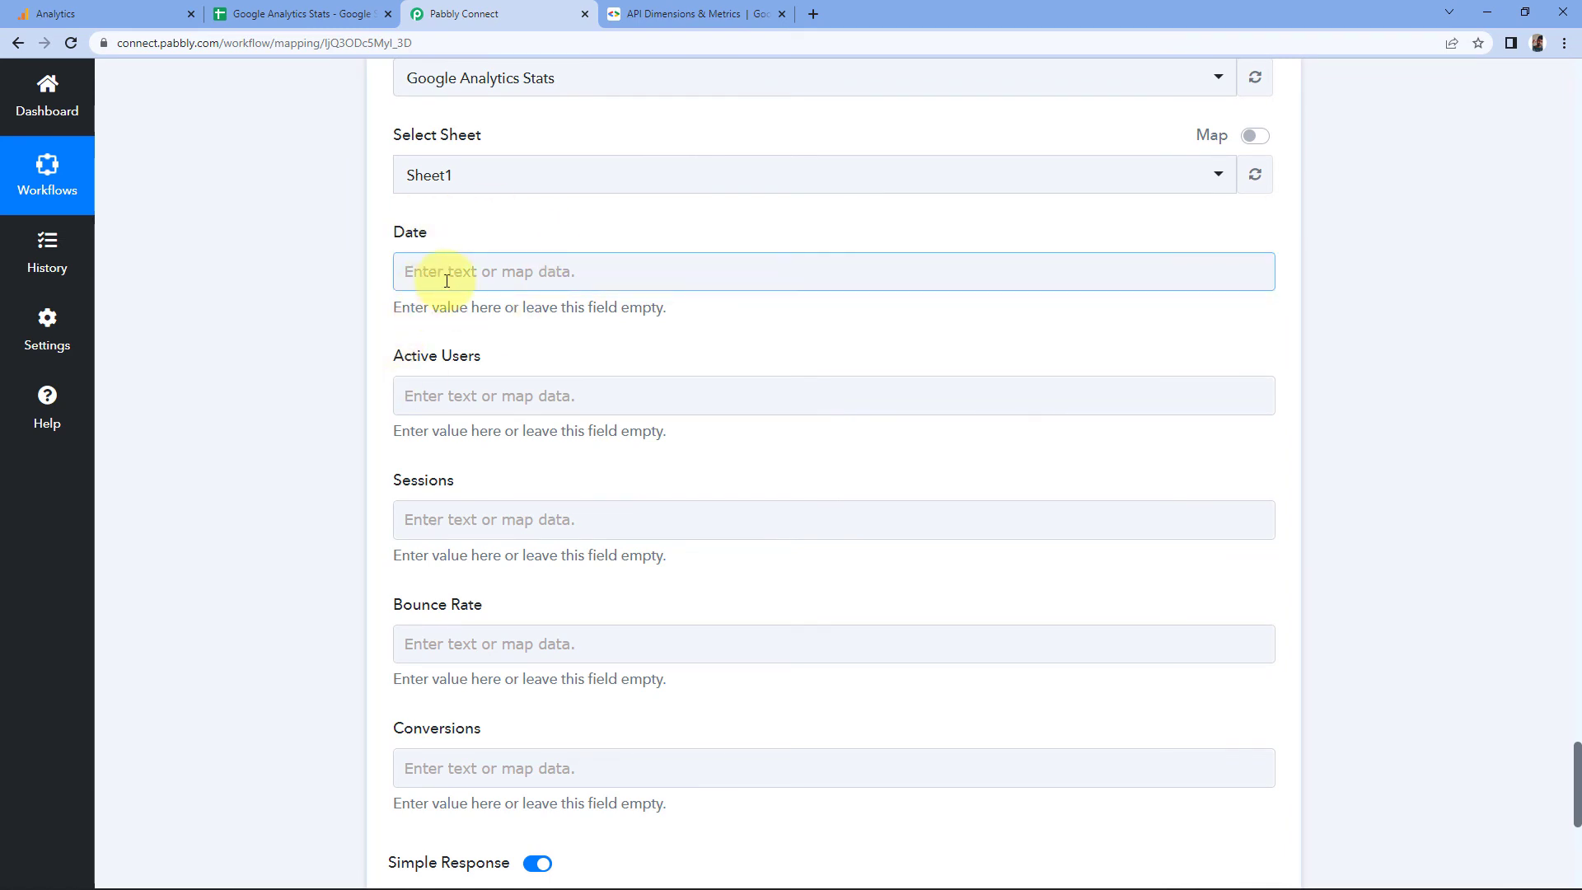
left_click(364, 294)
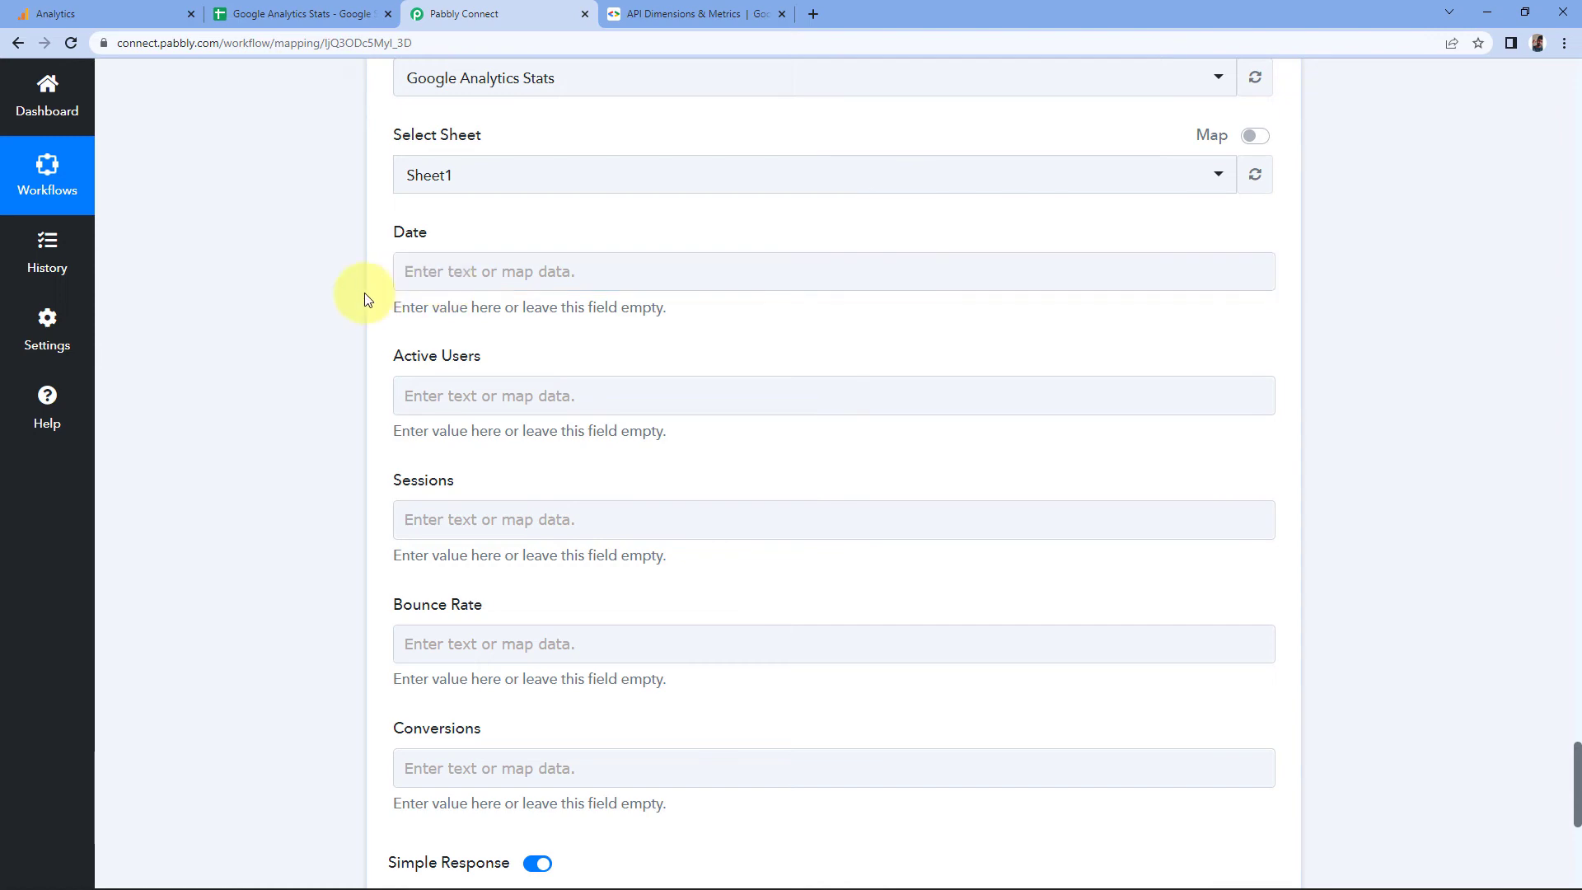
scroll(359, 346, "up", 20)
scroll(360, 369, "up", 19)
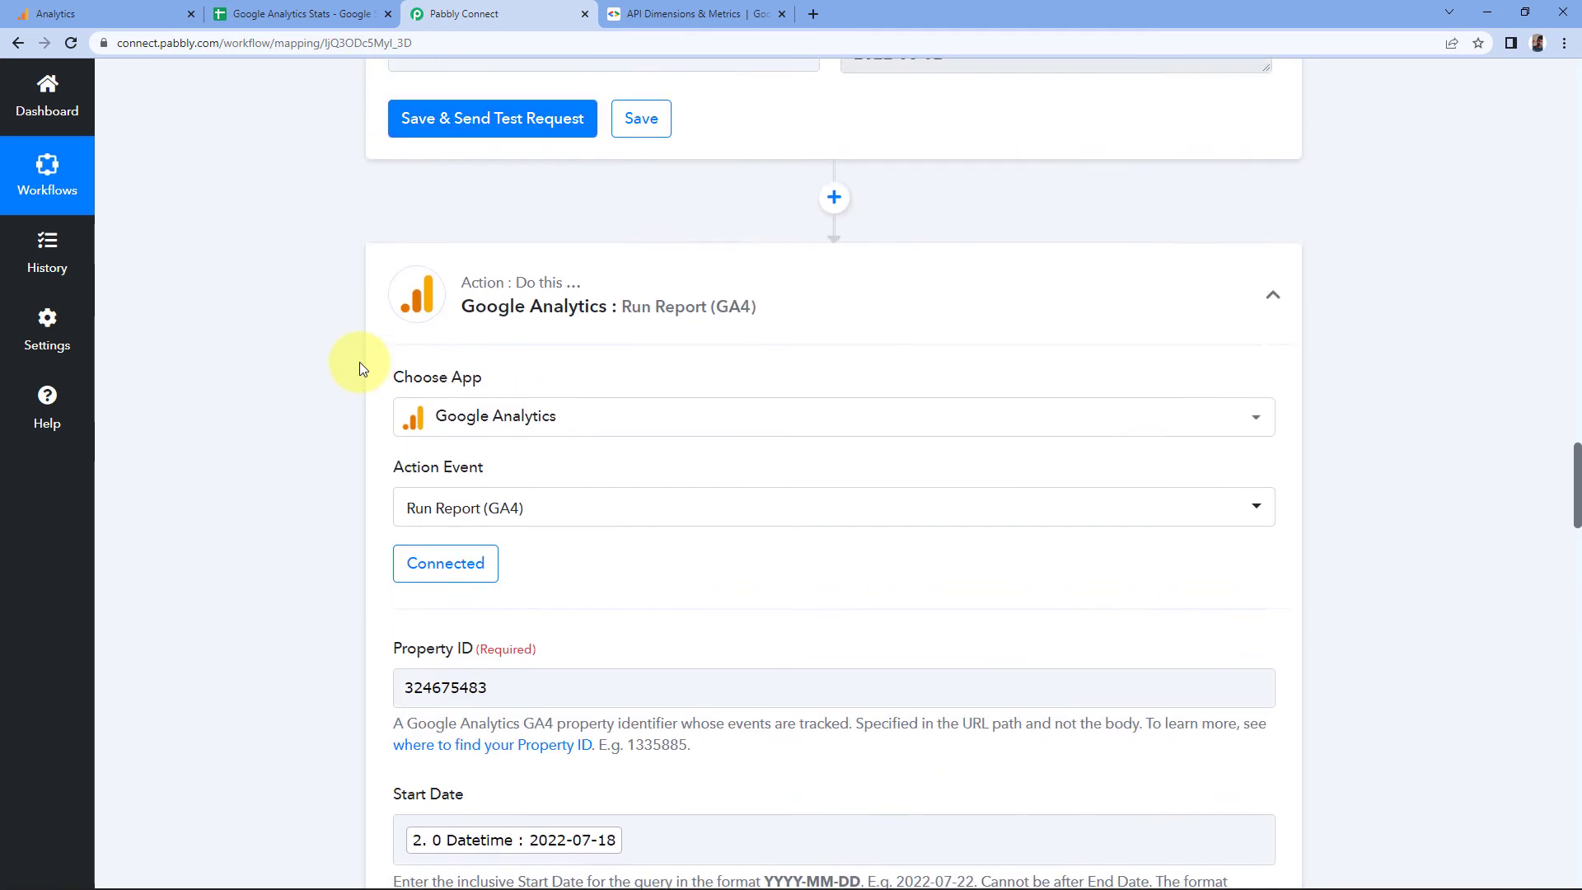
scroll(862, 642, "down", 3)
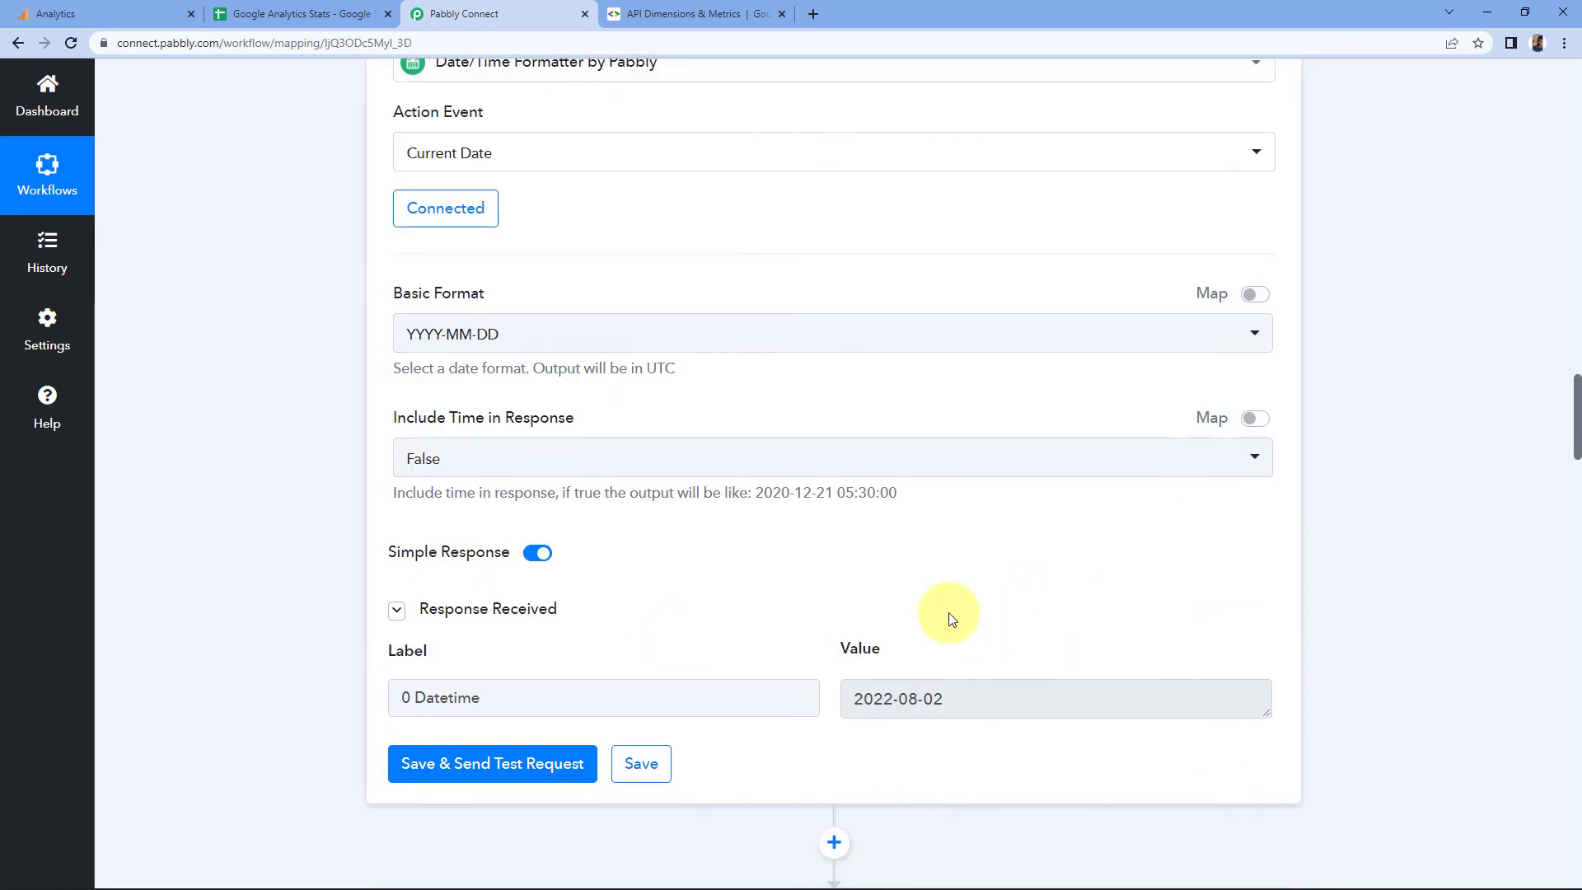
double_click(968, 703)
left_click_drag(861, 712, 754, 719)
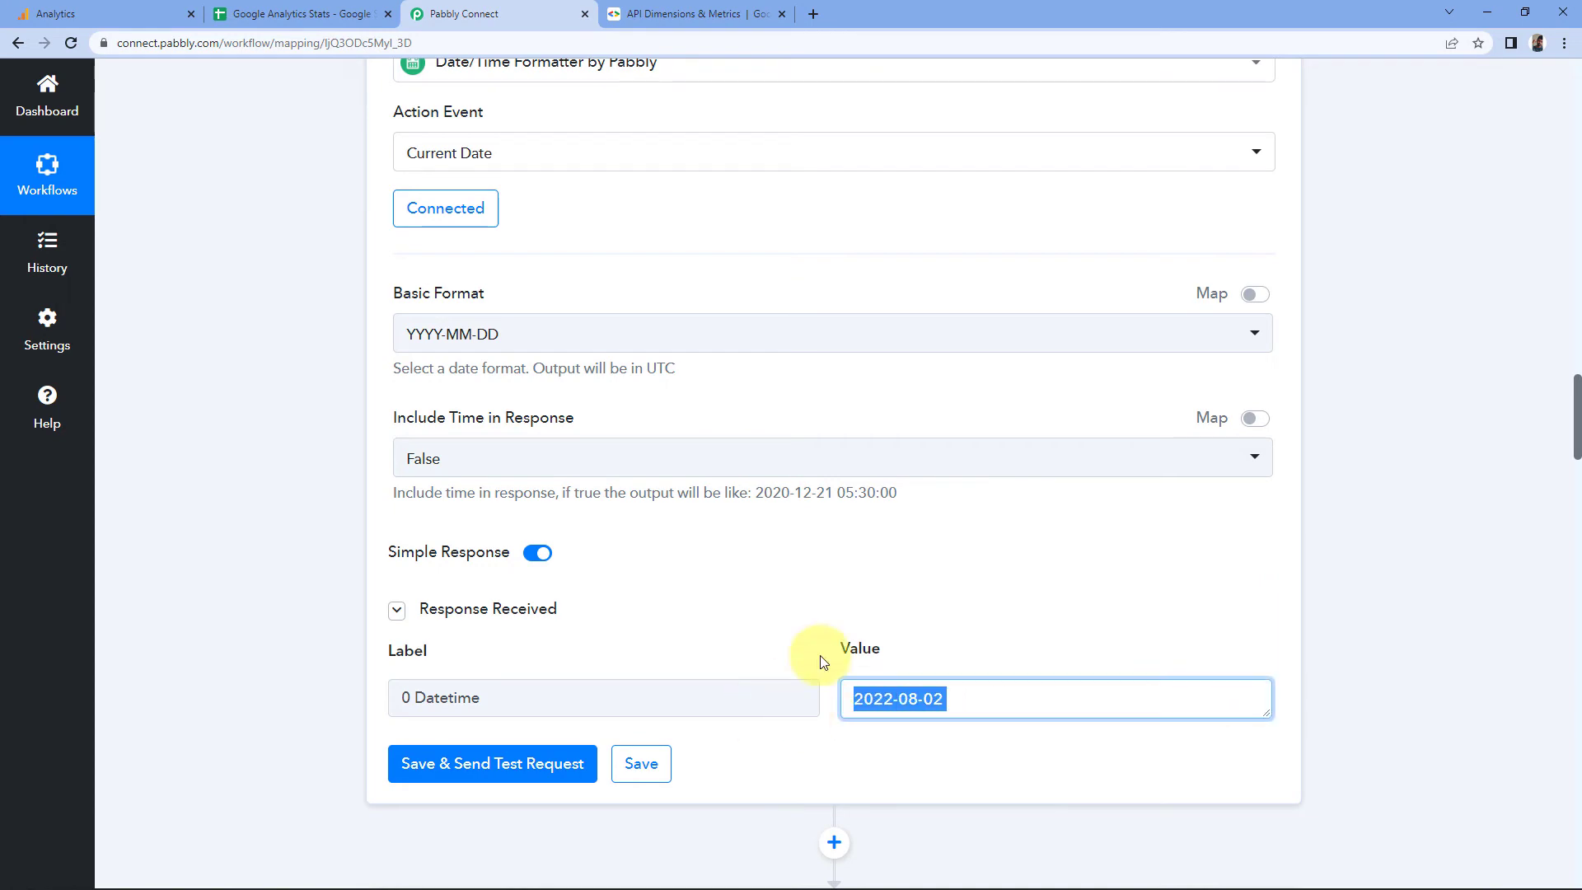
left_click(827, 655)
left_click_drag(987, 706, 323, 658)
scroll(315, 656, "down", 20)
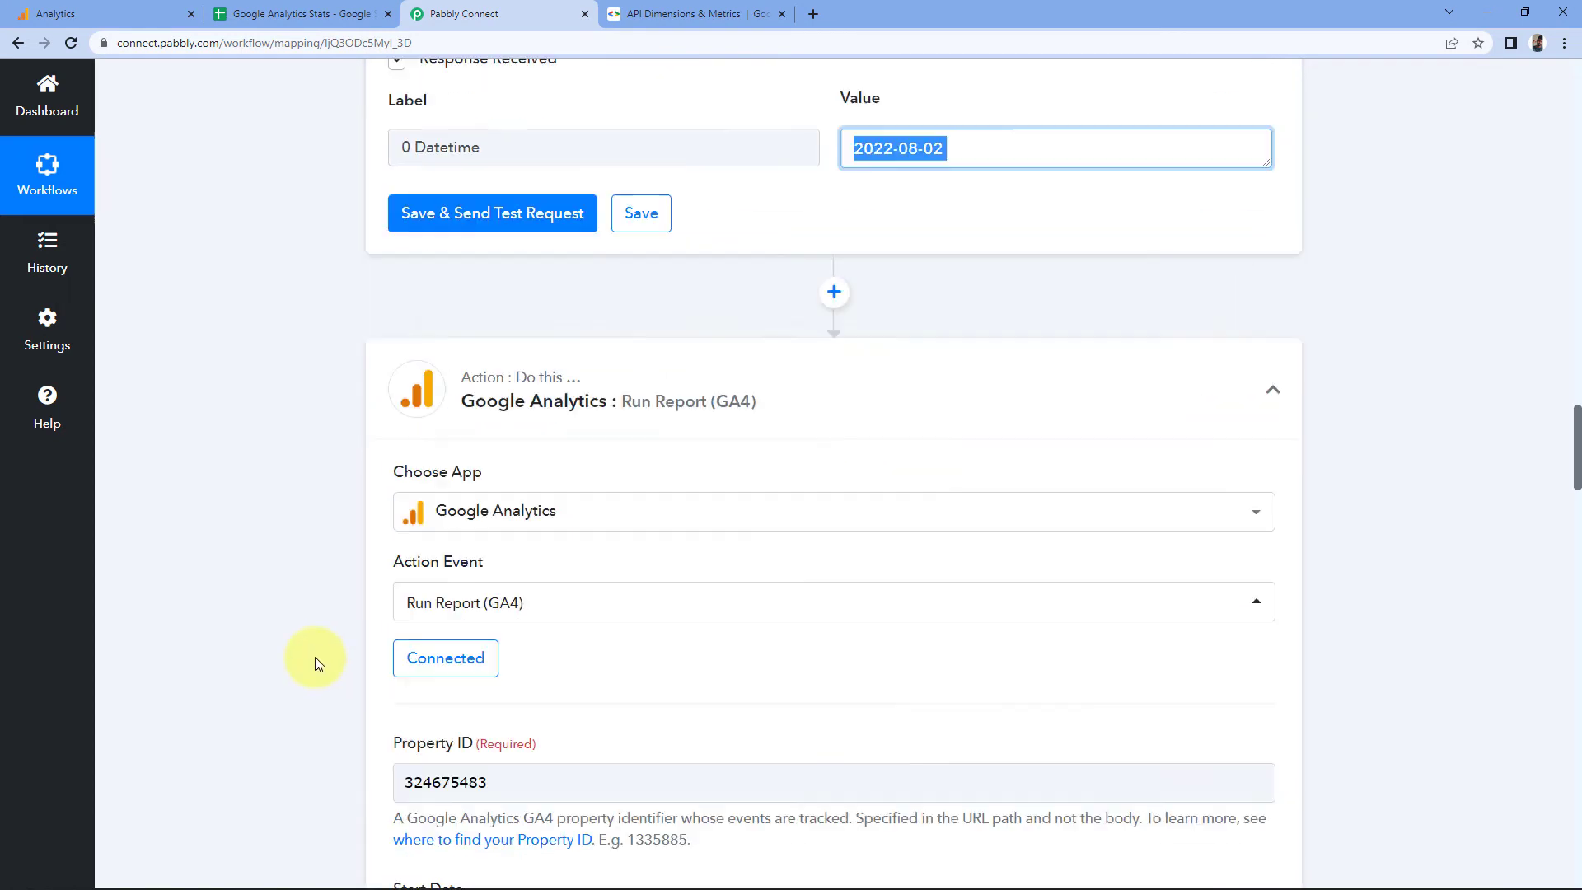
scroll(315, 656, "down", 15)
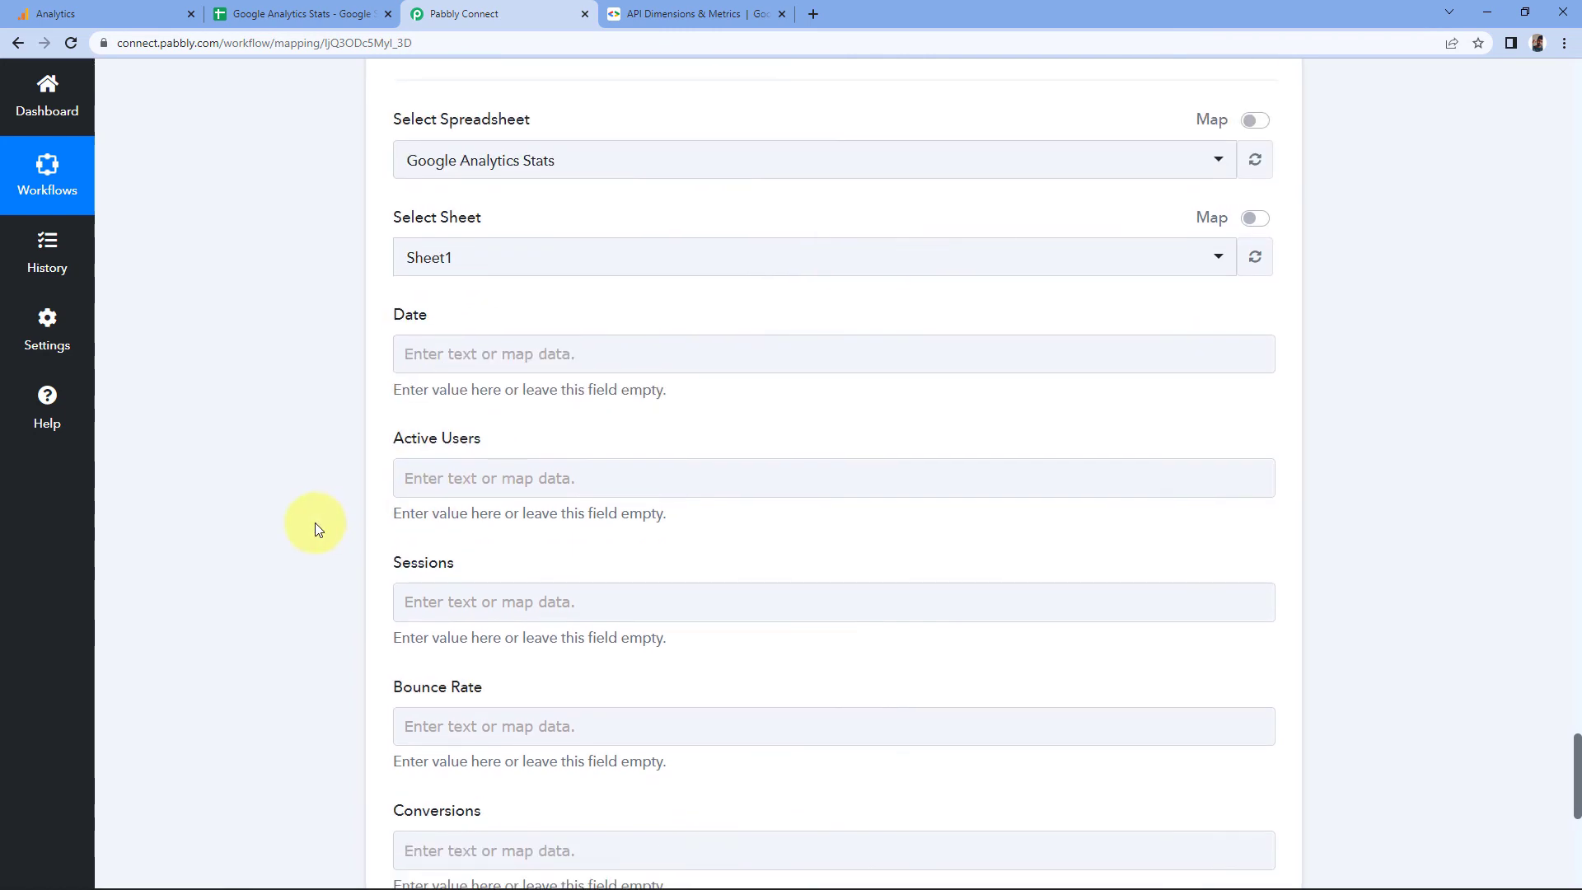
Step: Map the Google Sheets action's Date field to the 0 Datetime value from the Current Date step
left_click(444, 349)
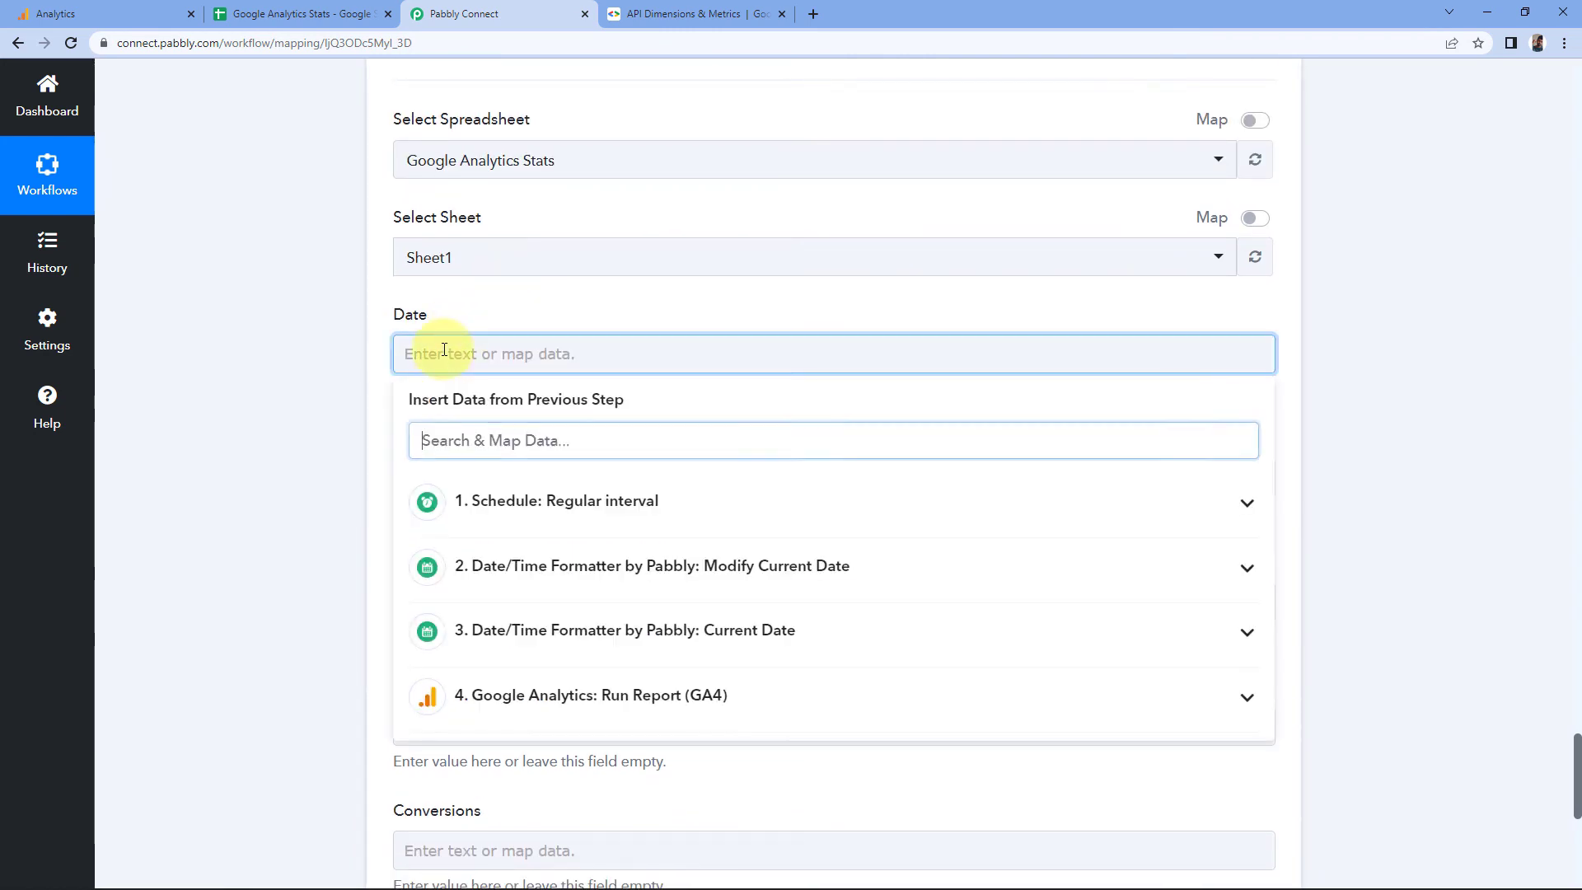
left_click(561, 635)
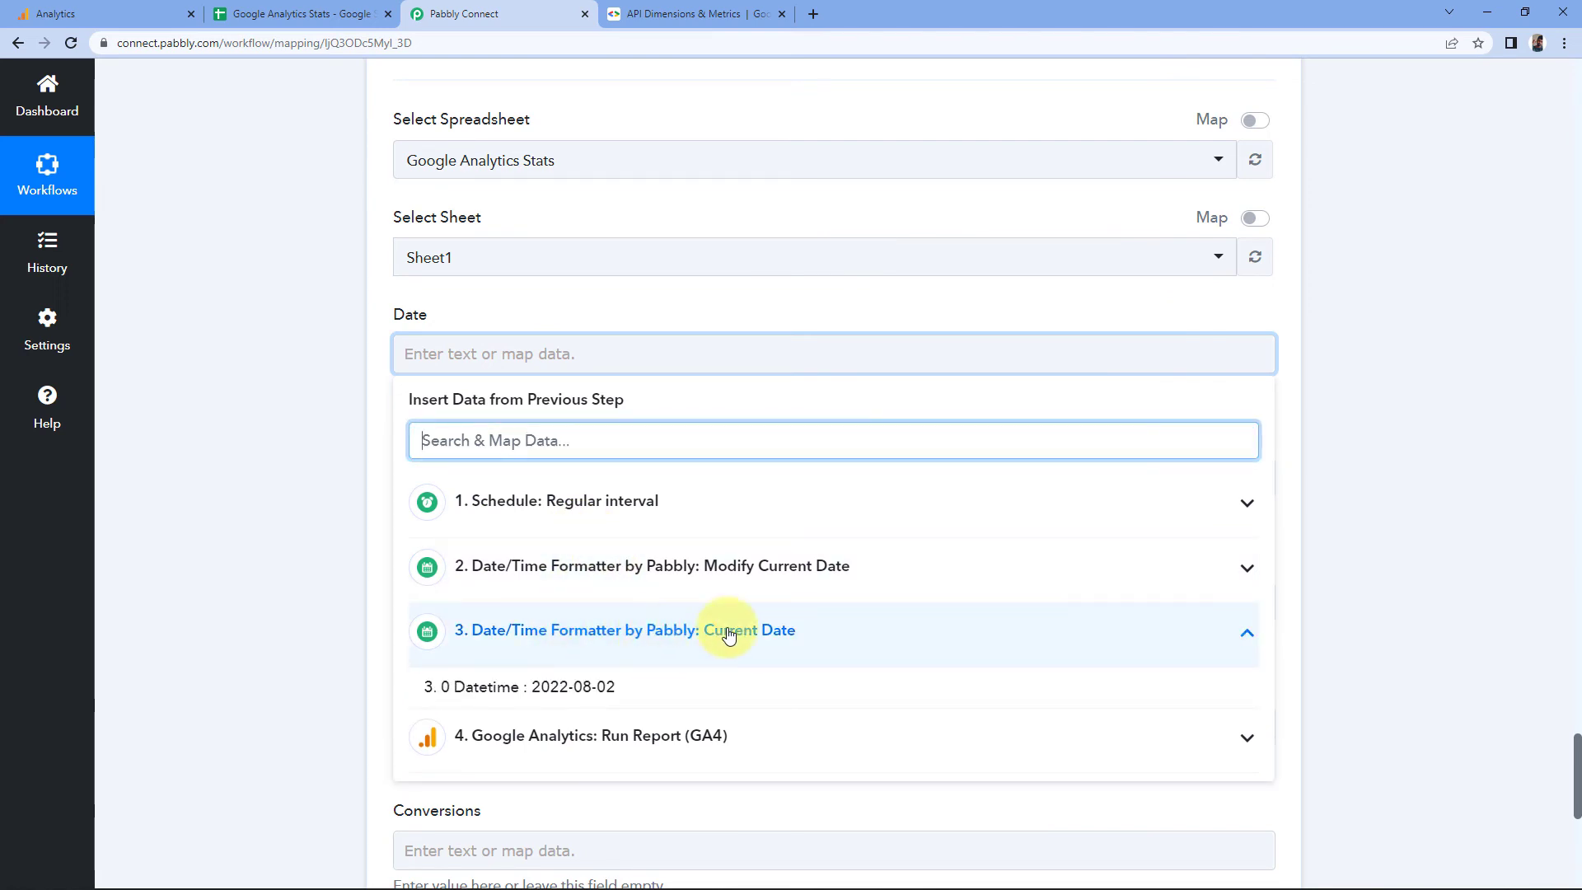
left_click(546, 689)
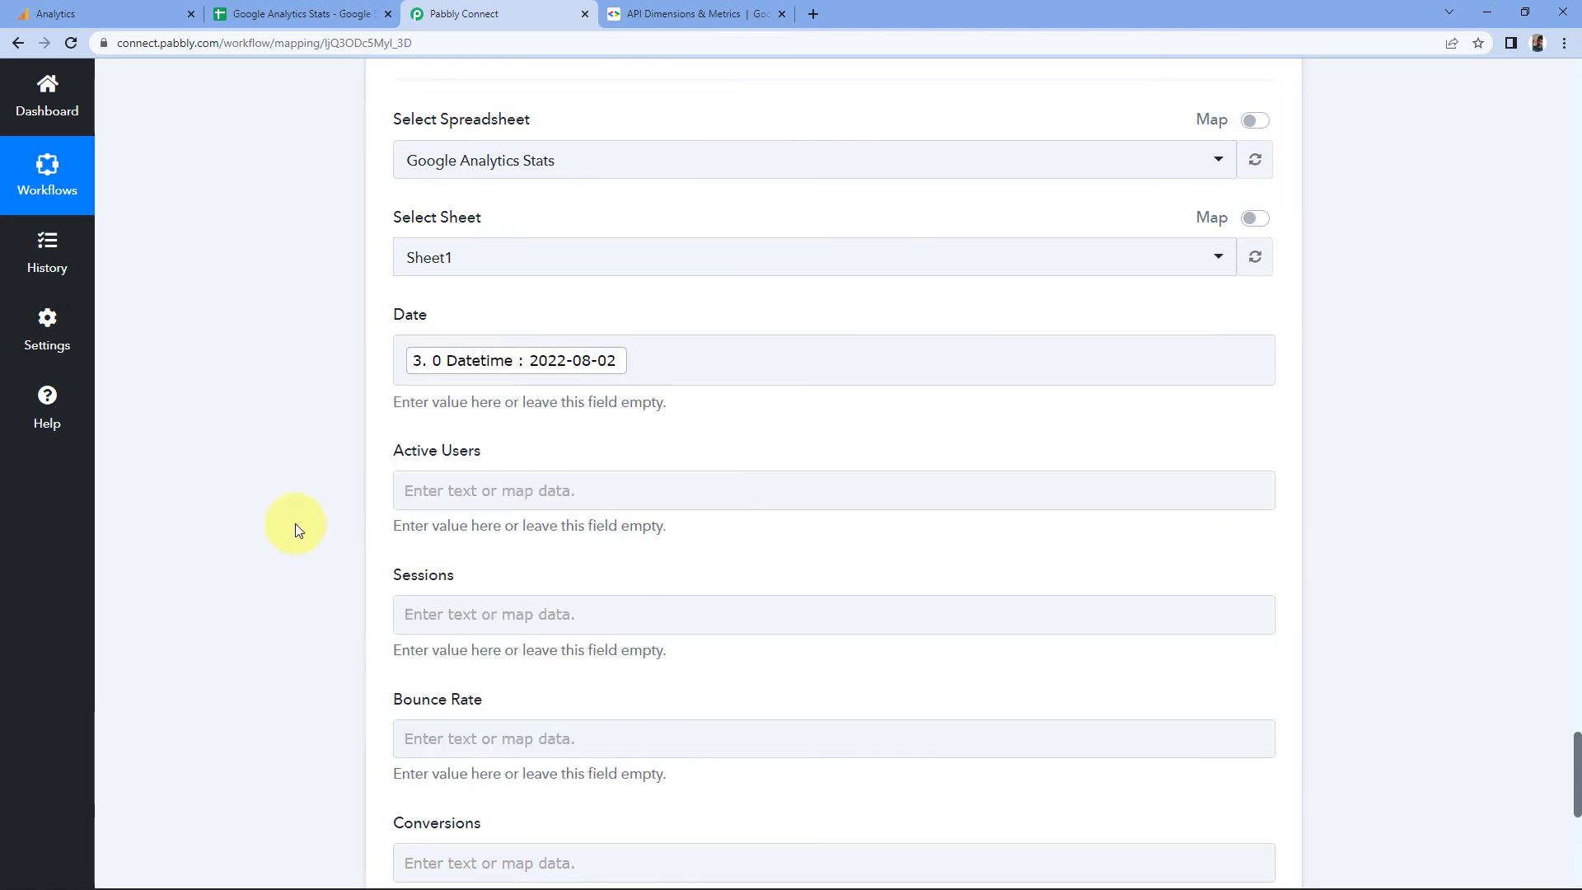
Step: Check ActiveUsers in the GA4 report response and map that value to the Active Users field of the Google Sheets action
scroll(300, 482, "down", 4)
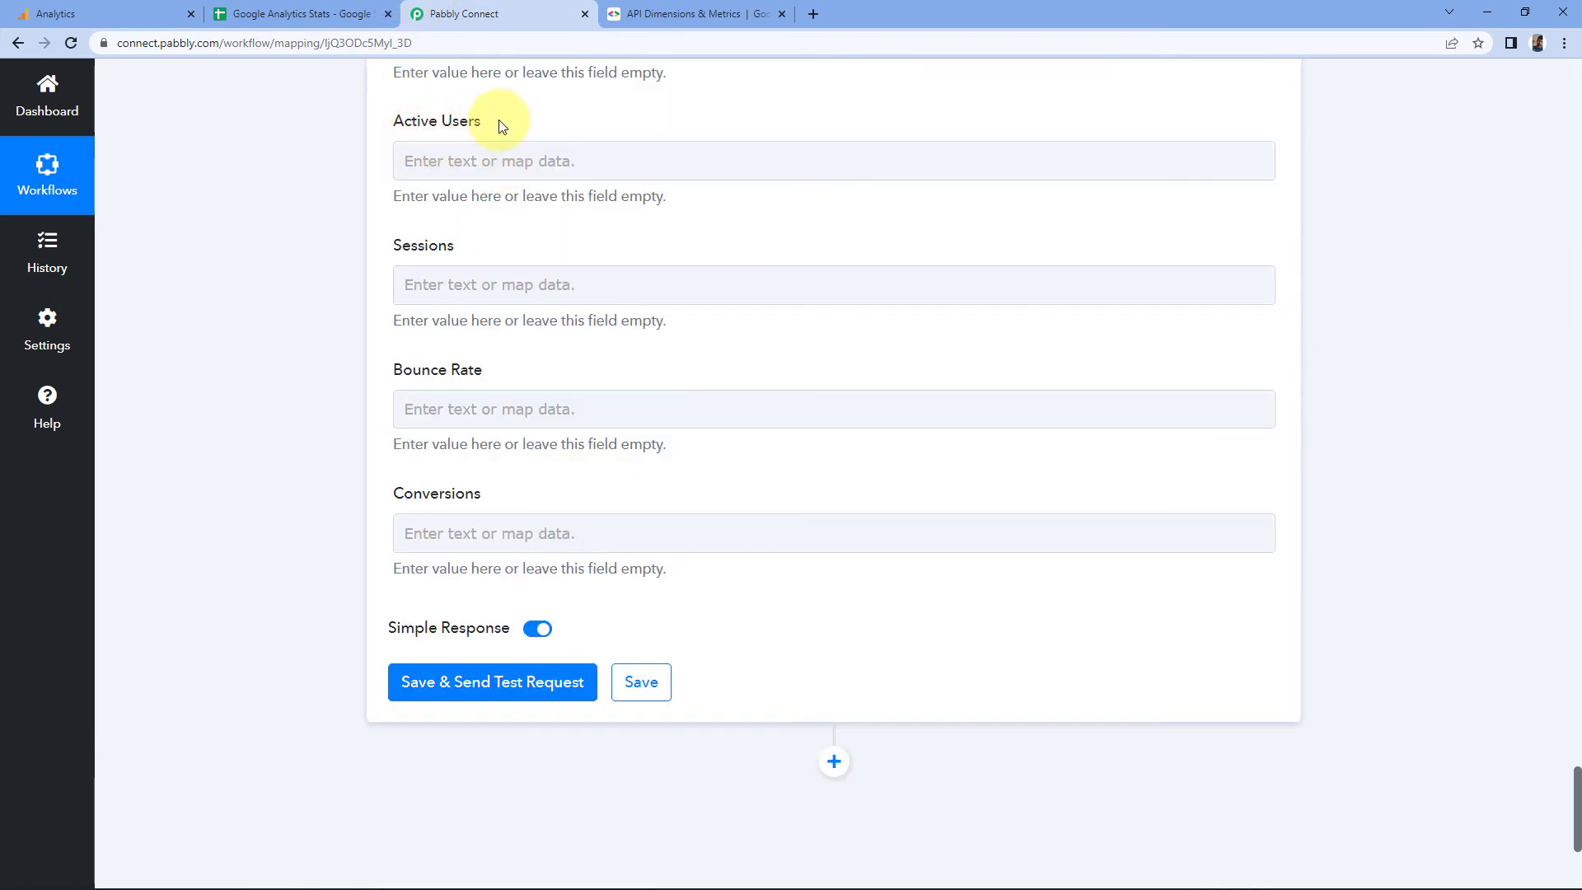
scroll(329, 346, "up", 4)
scroll(325, 437, "up", 12)
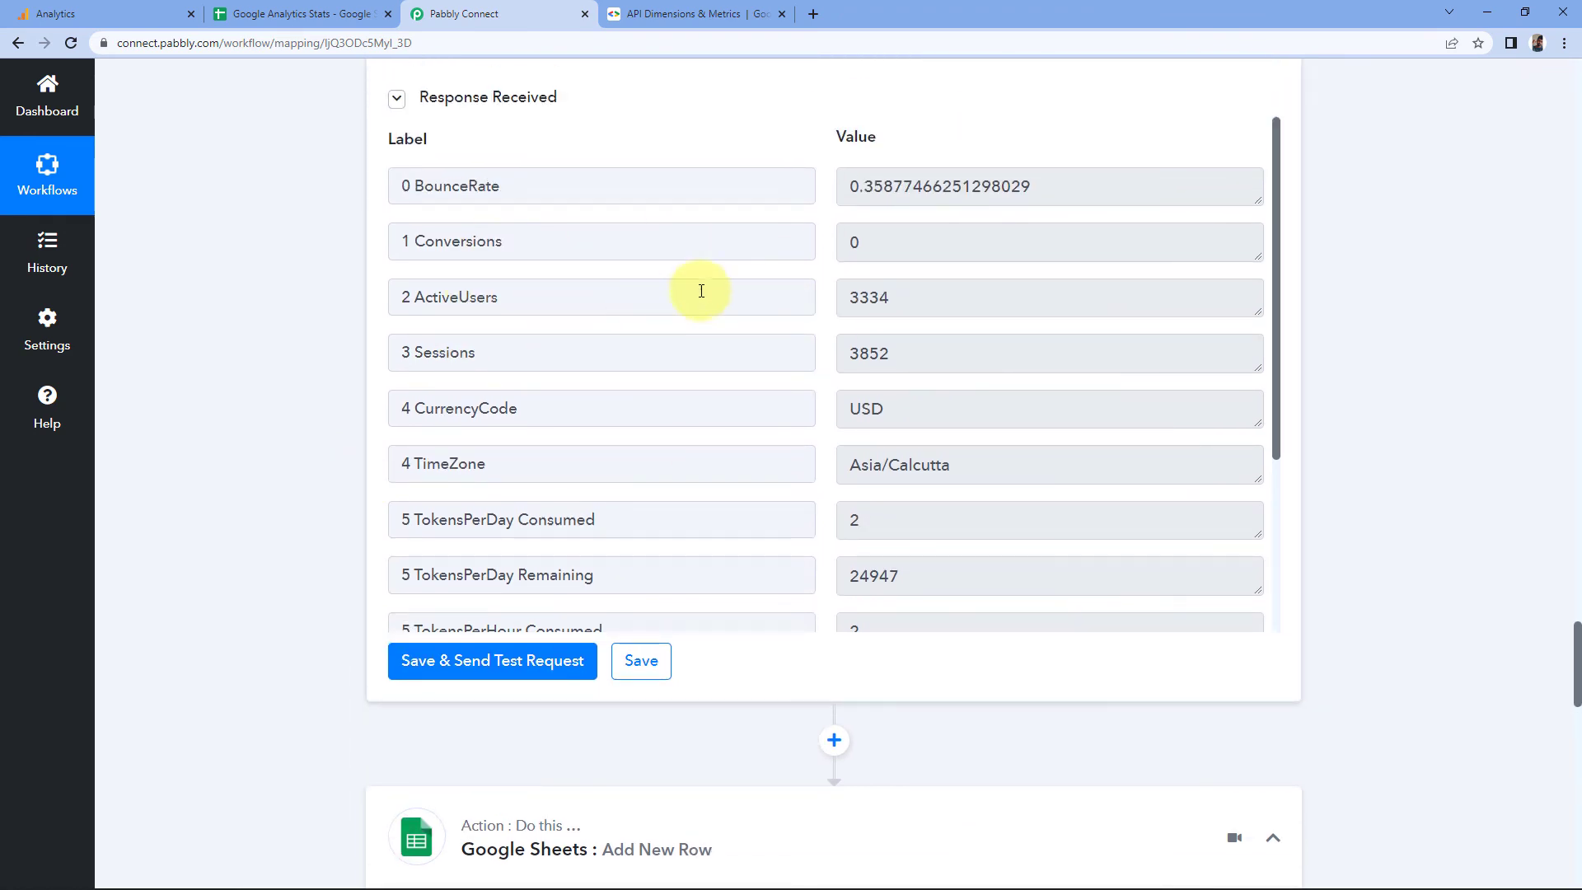
left_click(918, 292)
double_click(867, 298)
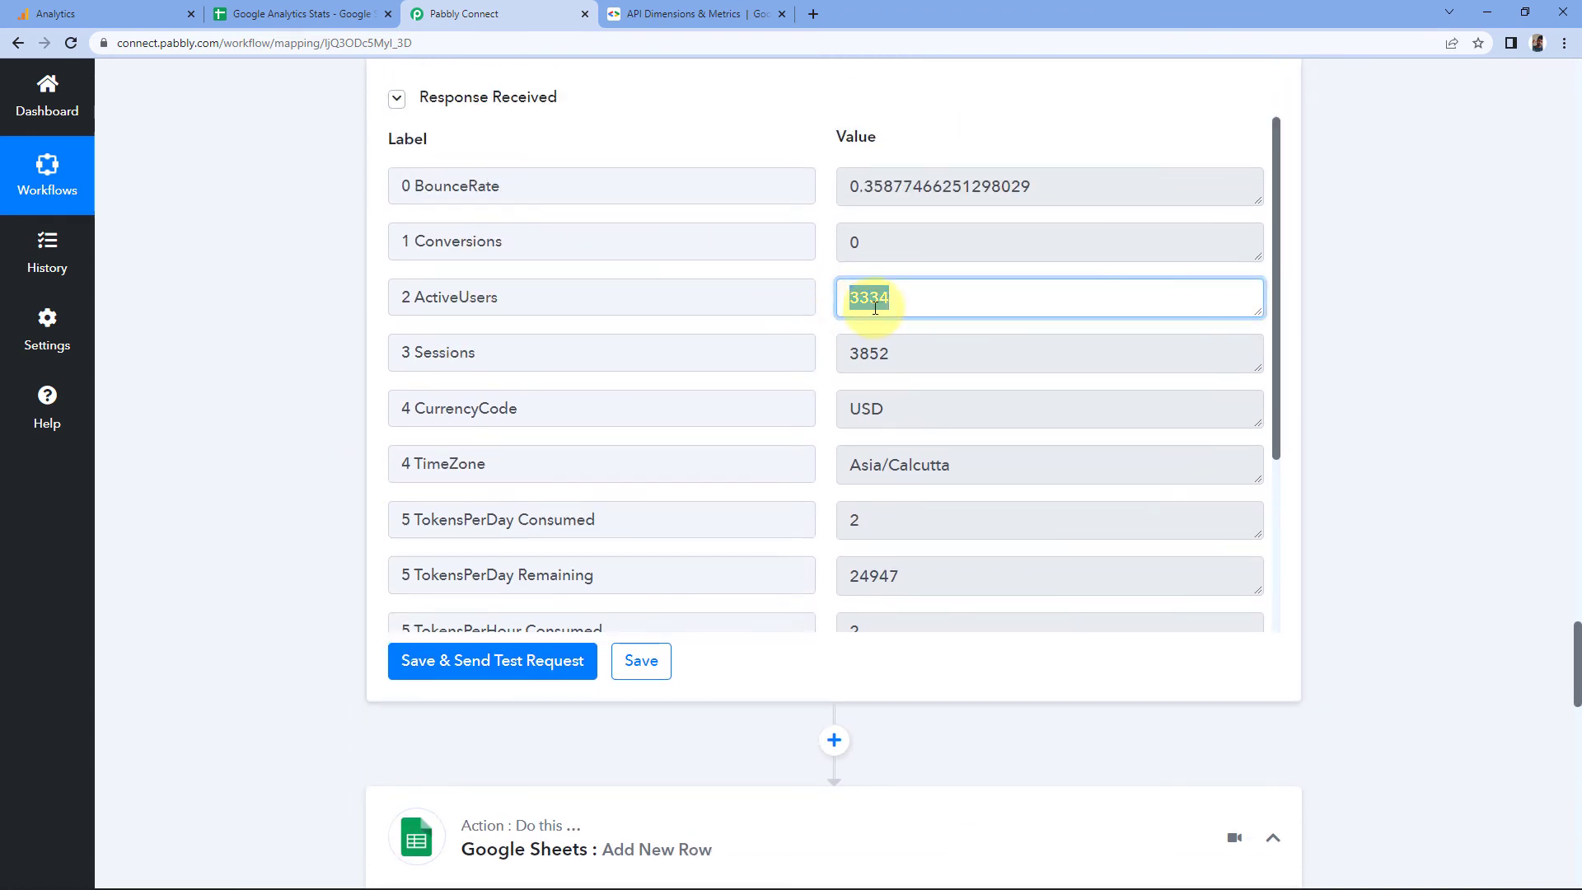
left_click(254, 451)
scroll(282, 466, "down", 13)
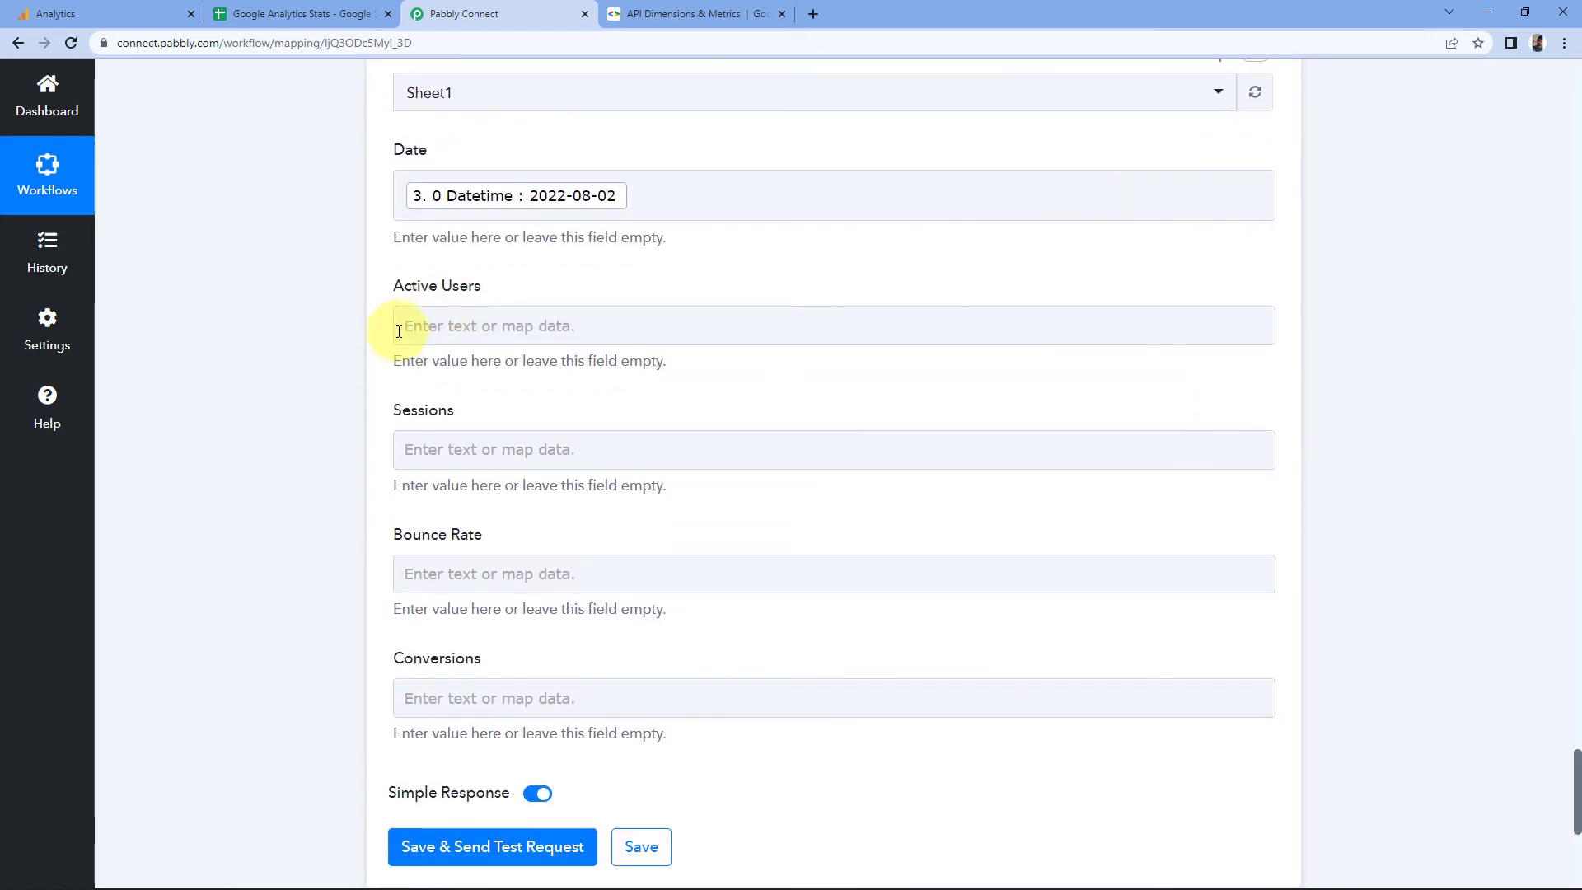
scroll(381, 338, "down", 1)
left_click(412, 242)
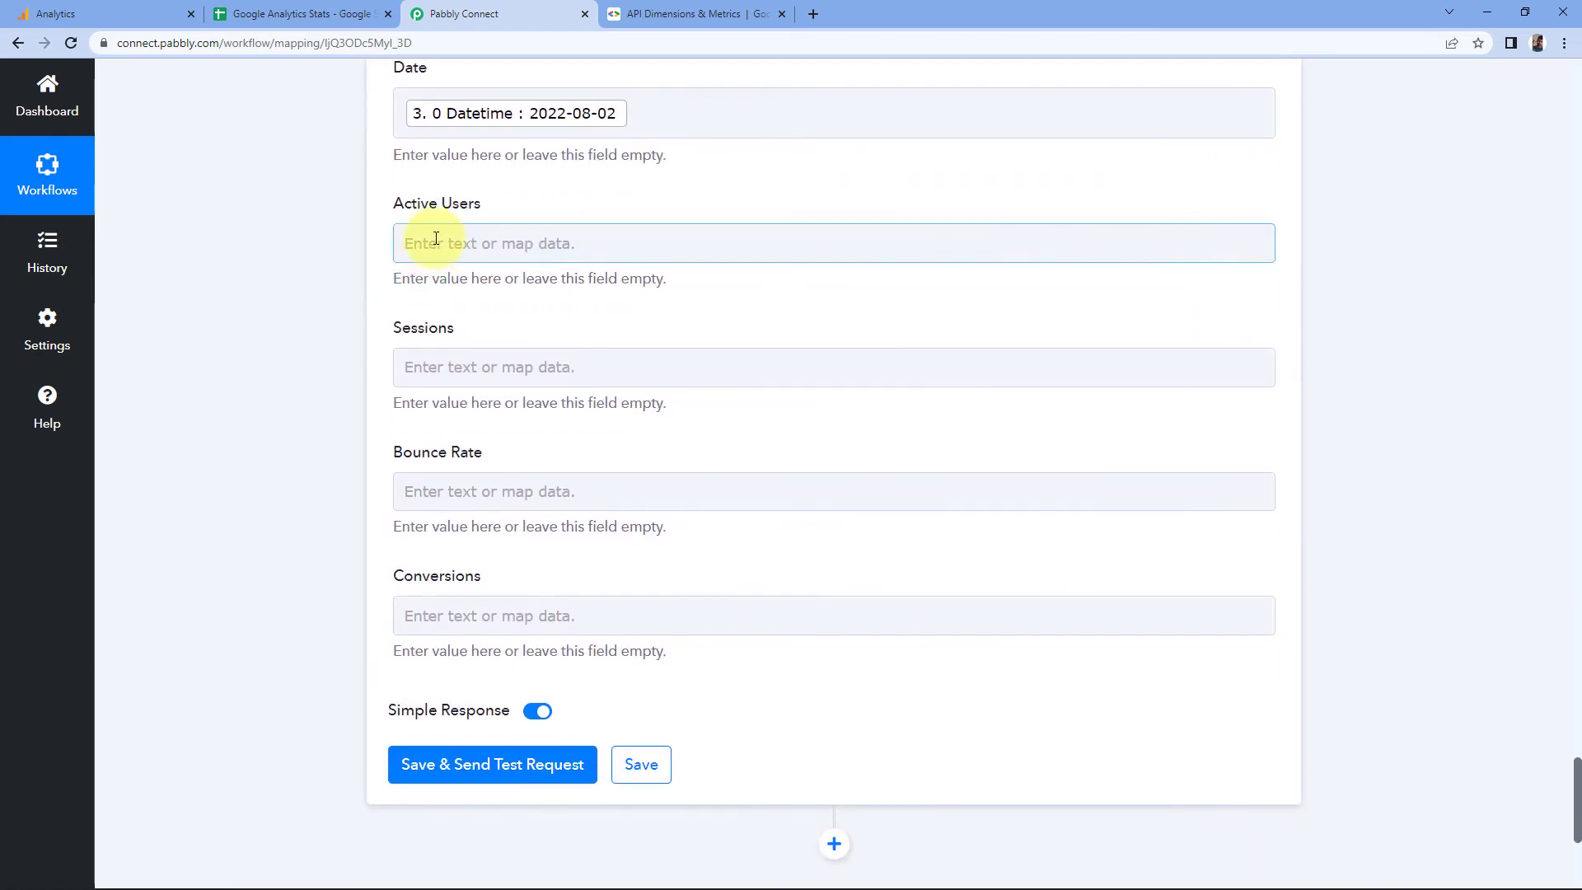
left_click(528, 598)
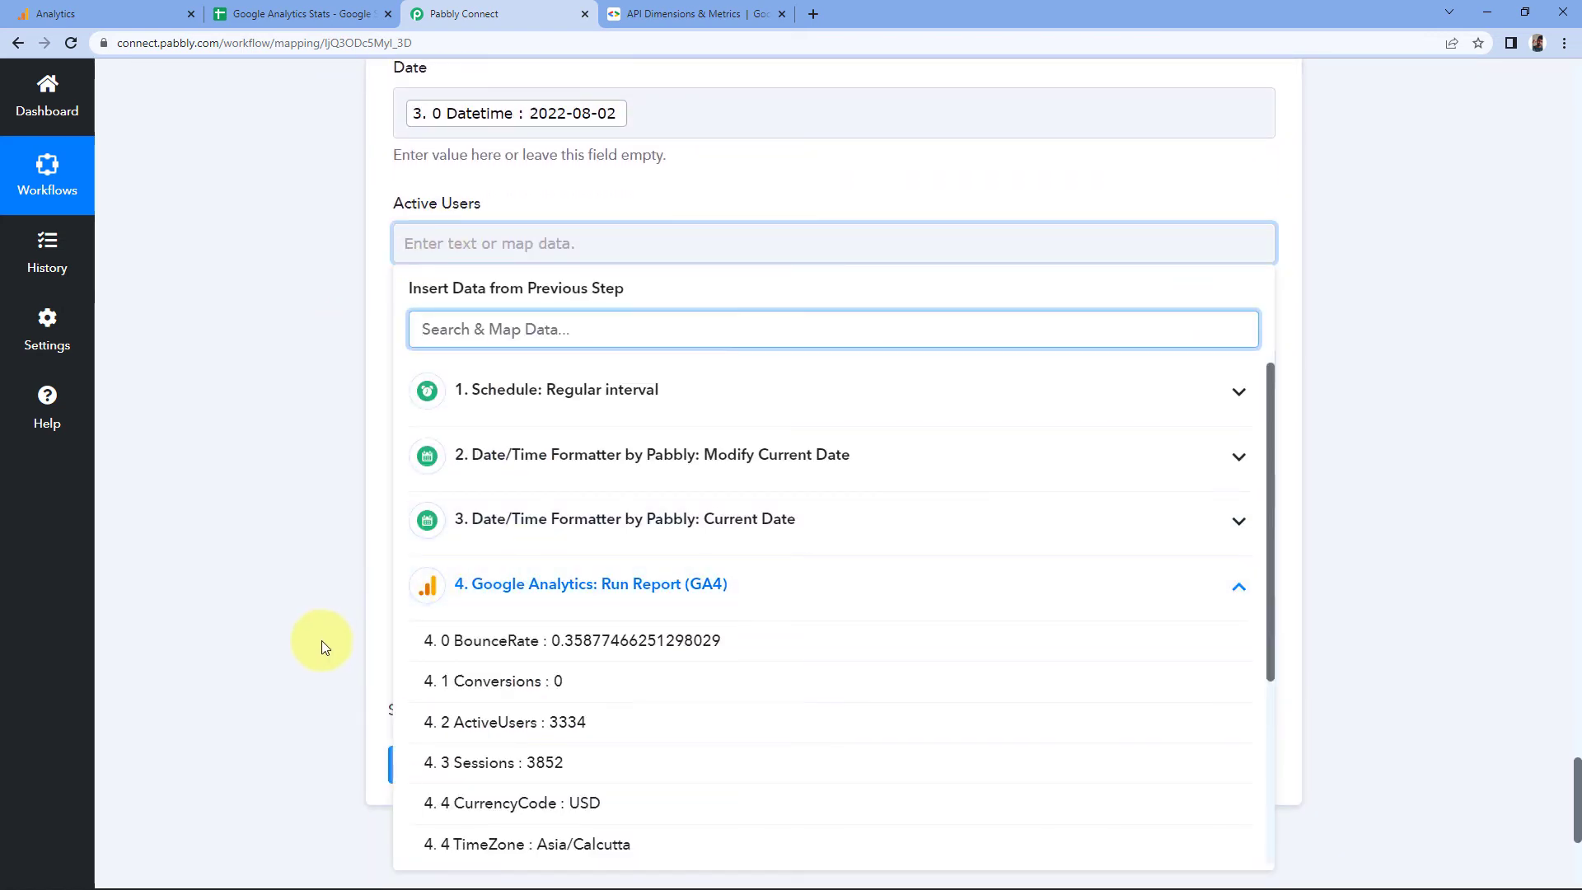
left_click(466, 723)
left_click(296, 491)
Step: Map the Sessions field to the Sessions value from the Google Analytics Run Report (GA4) step
scroll(296, 493, "down", 1)
scroll(294, 491, "down", 2)
left_click(420, 132)
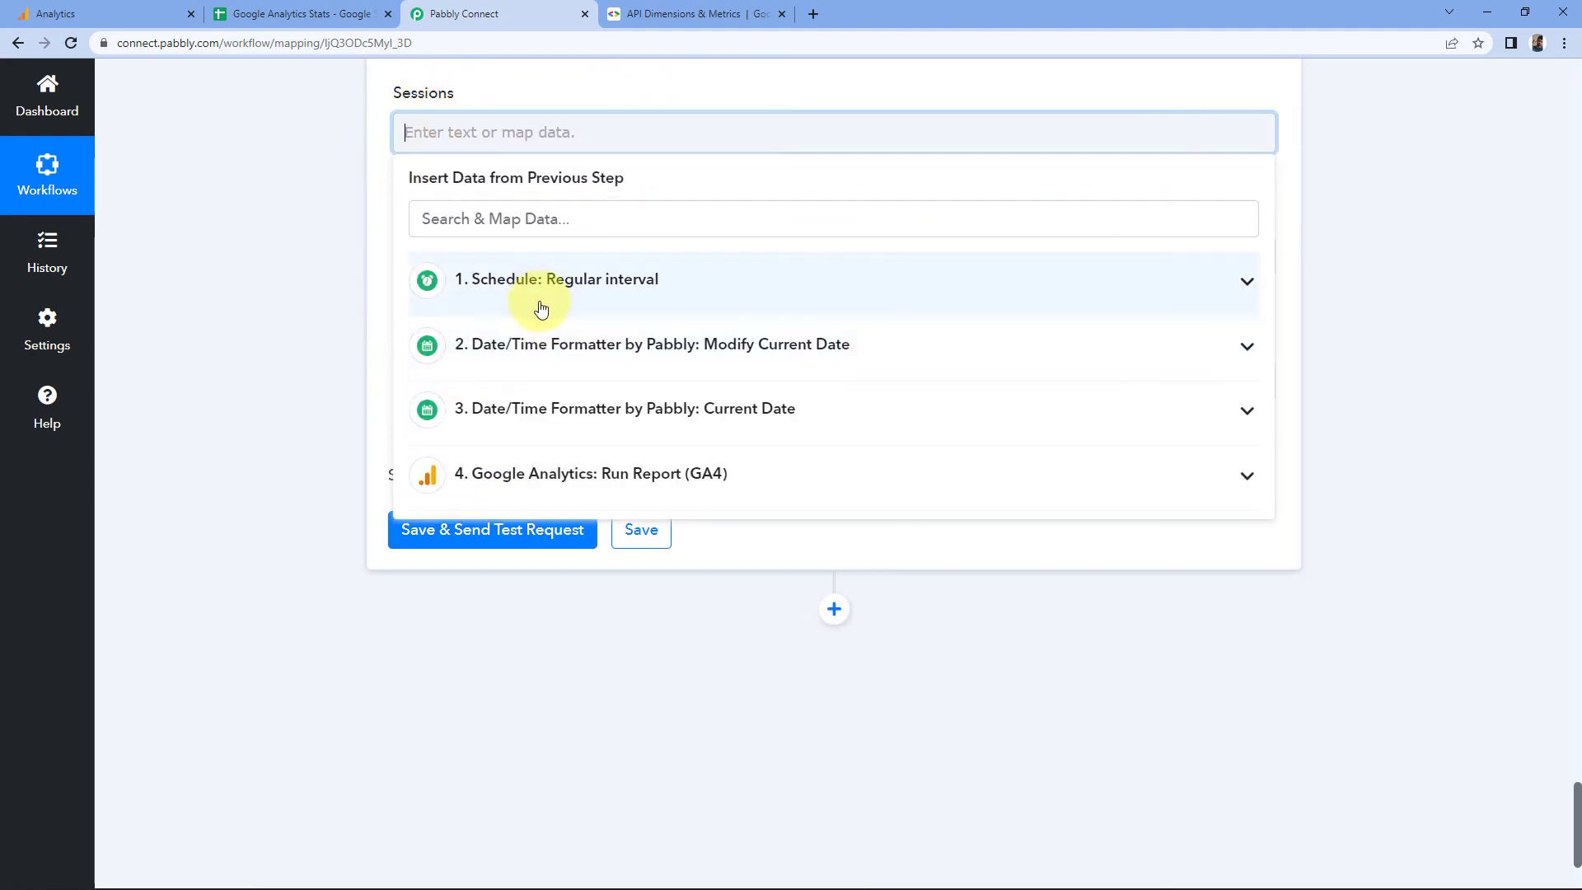
left_click(555, 473)
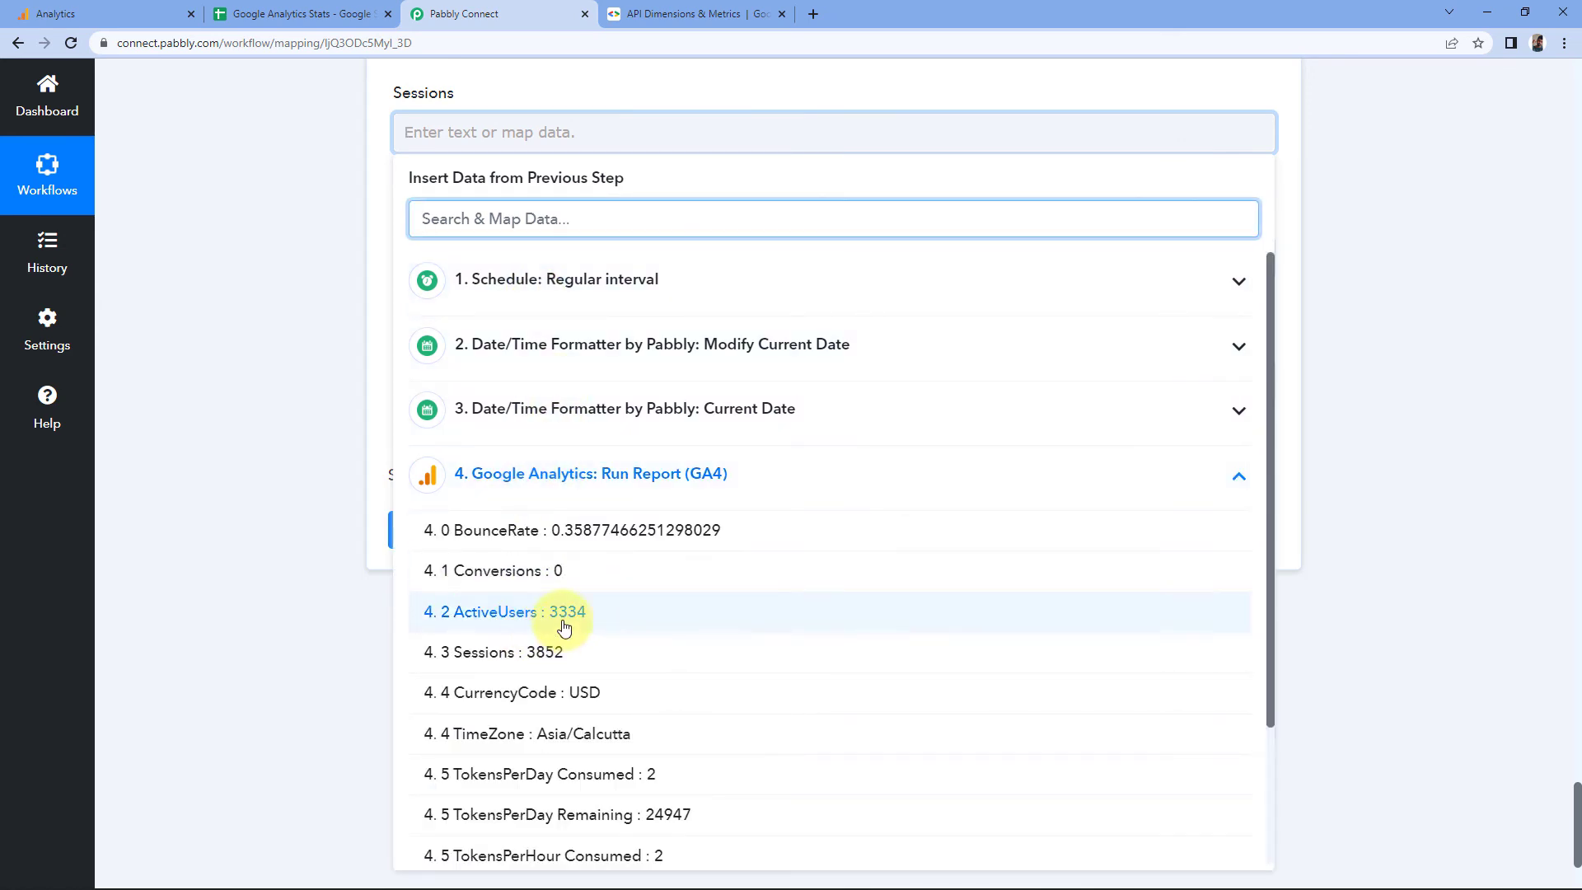
left_click(511, 653)
left_click(290, 311)
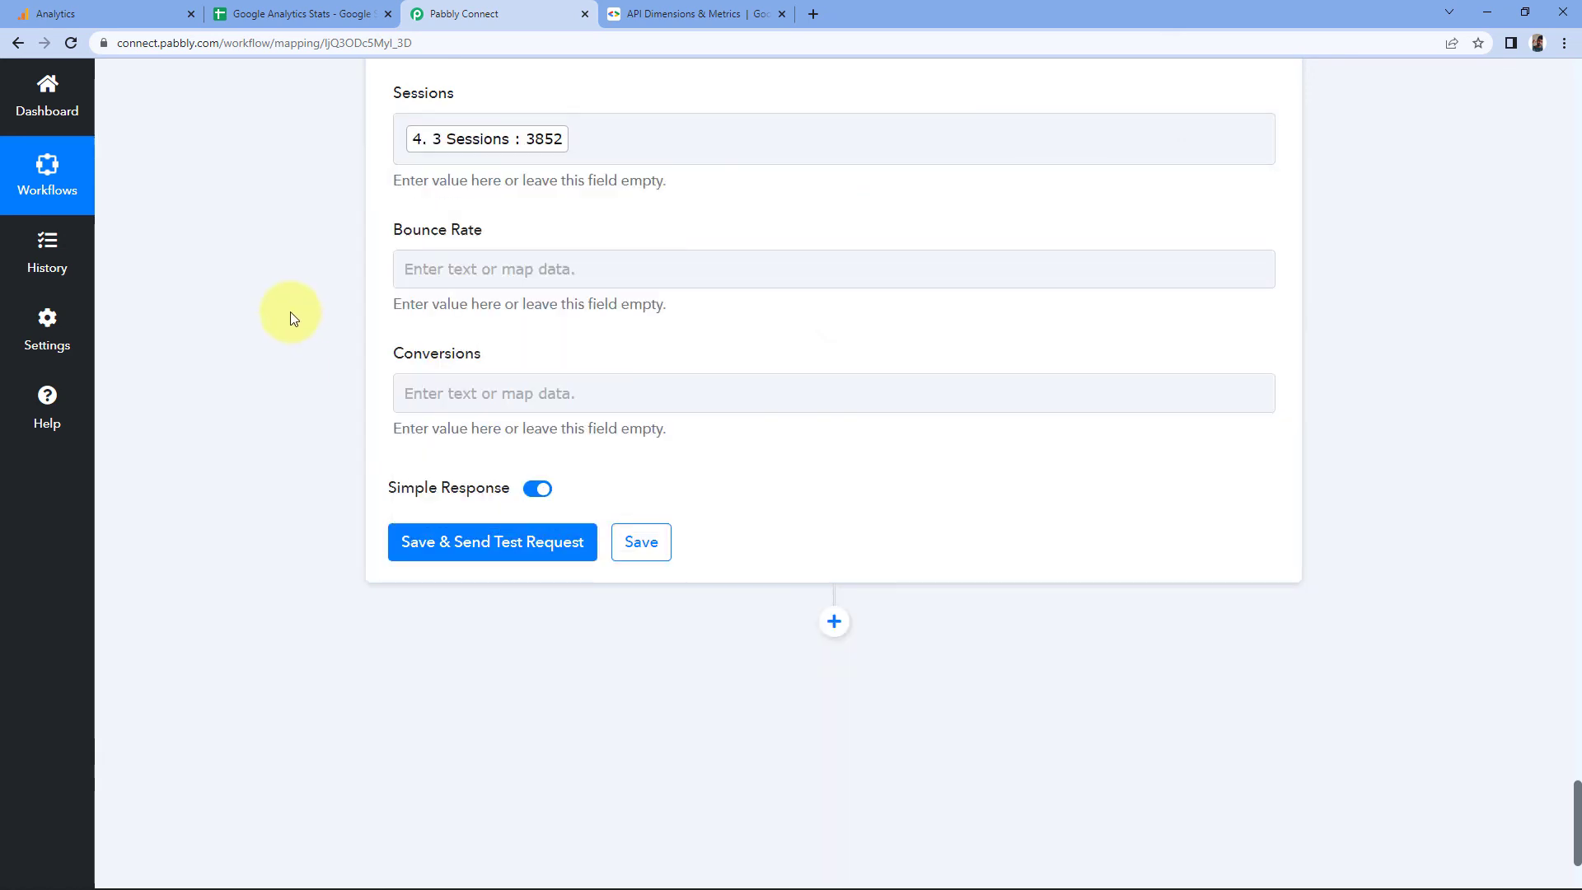
Step: Map the Bounce Rate and Conversions fields to the BounceRate and Conversions values from the Run Report (GA4) step
left_click(449, 269)
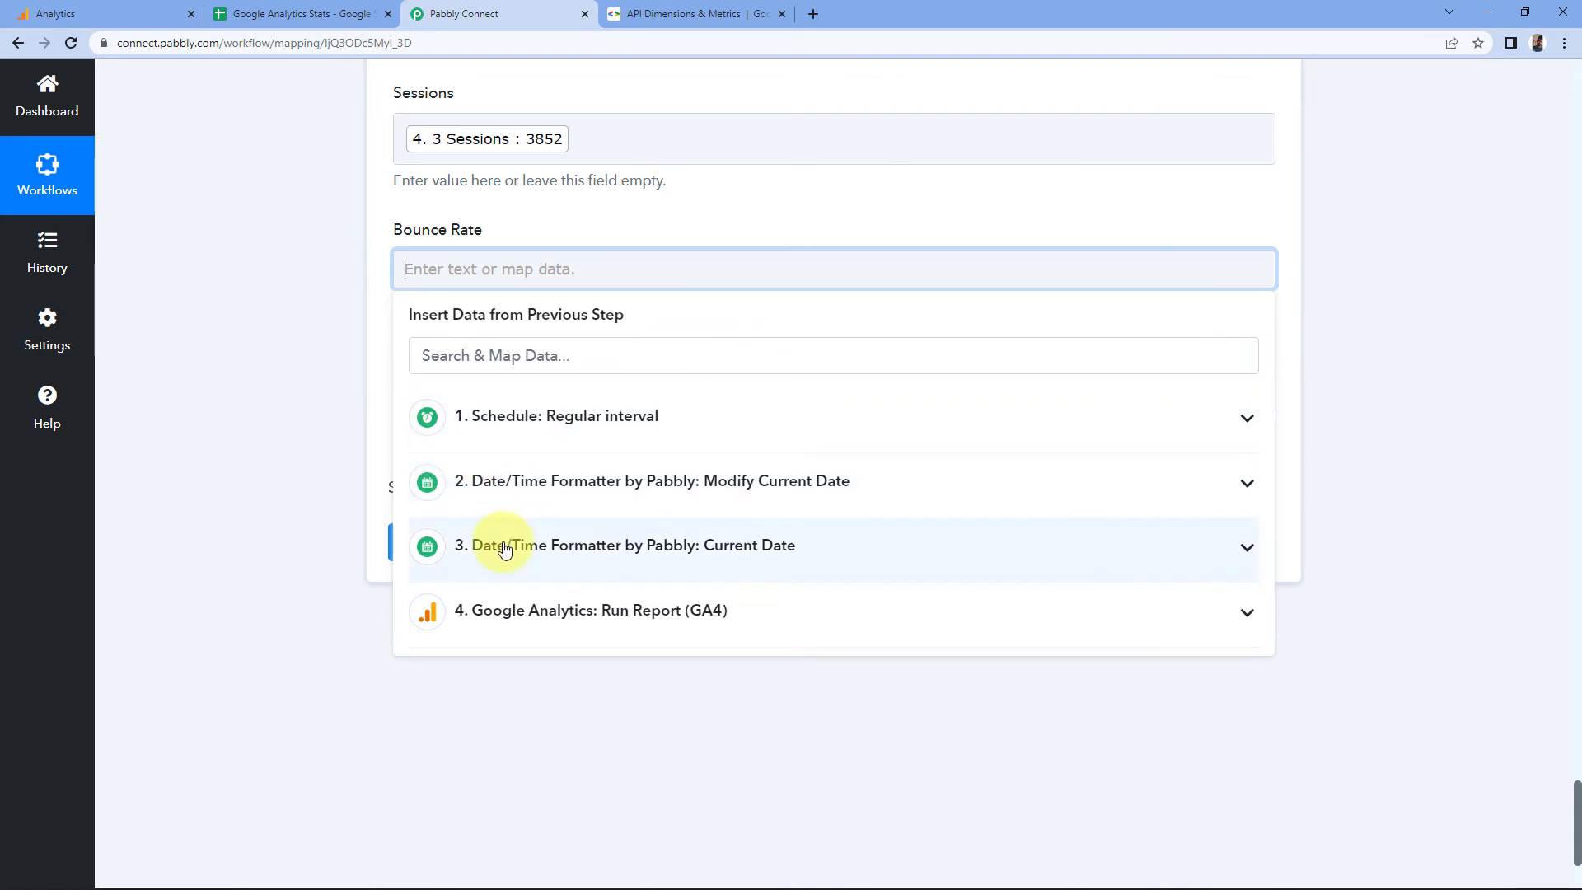
left_click(505, 609)
left_click(508, 680)
left_click(275, 428)
left_click(472, 408)
scroll(576, 412, "down", 2)
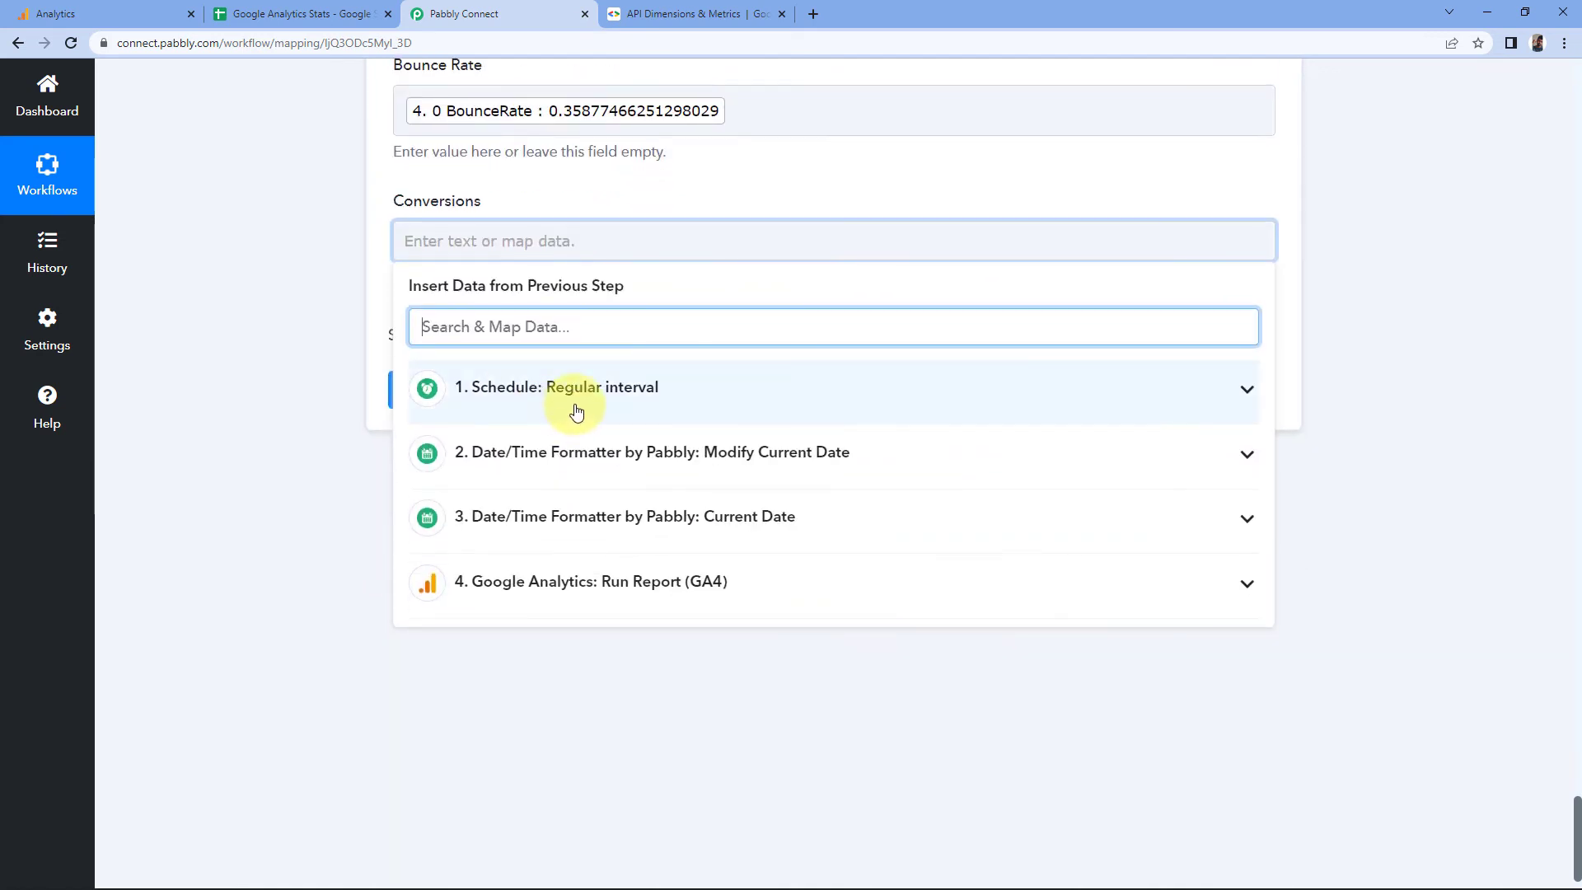
left_click(531, 581)
left_click(495, 677)
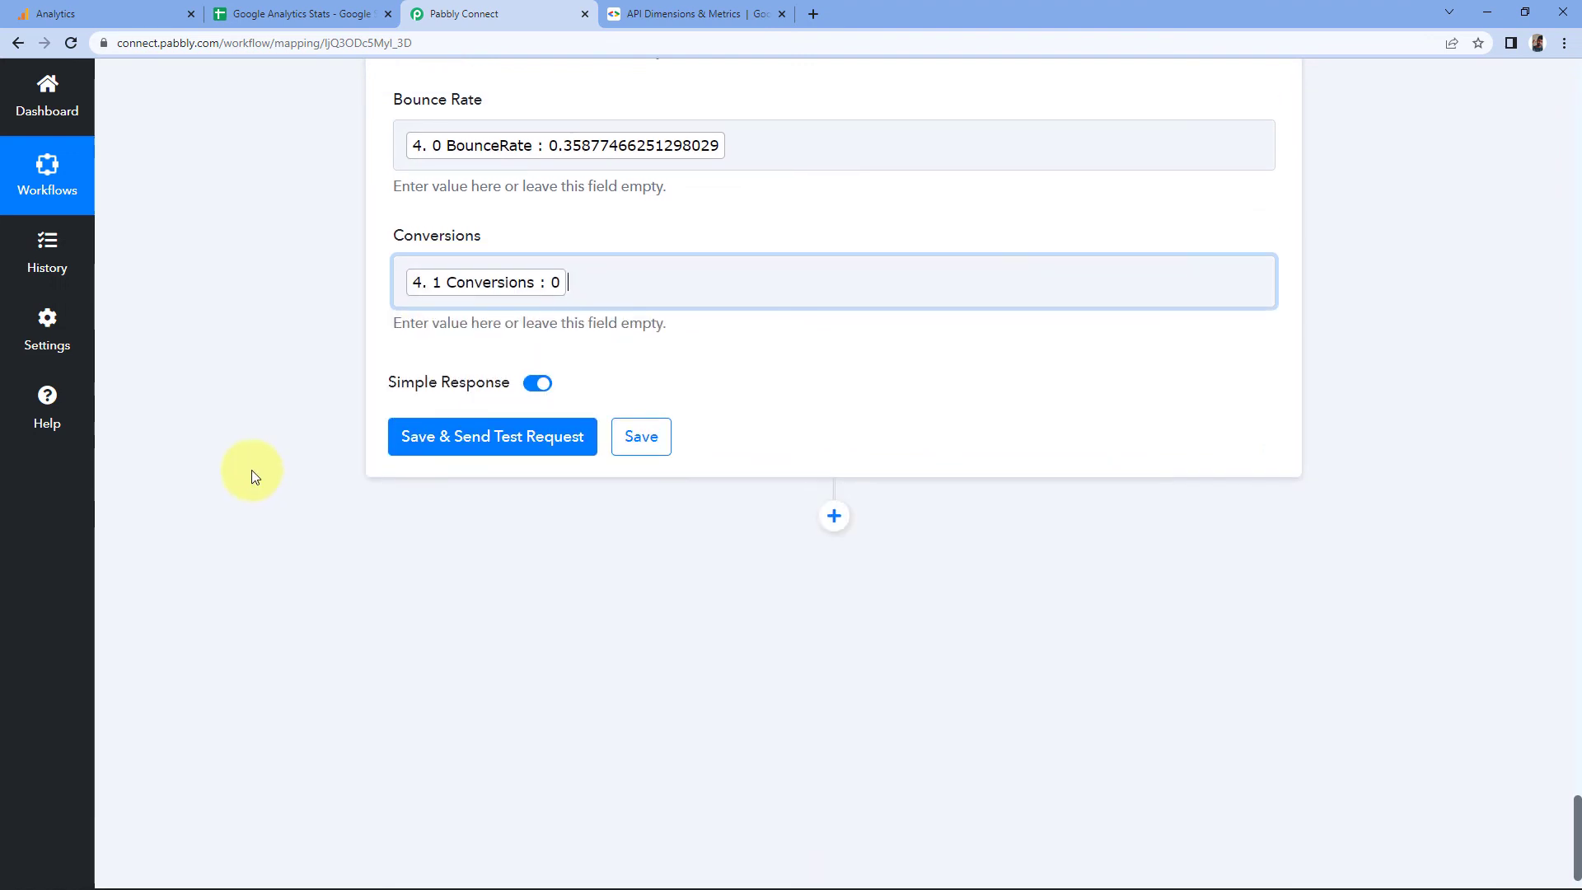
Step: Review the five mapped fields, then save the Add New Row action and send a test request
scroll(250, 469, "up", 6)
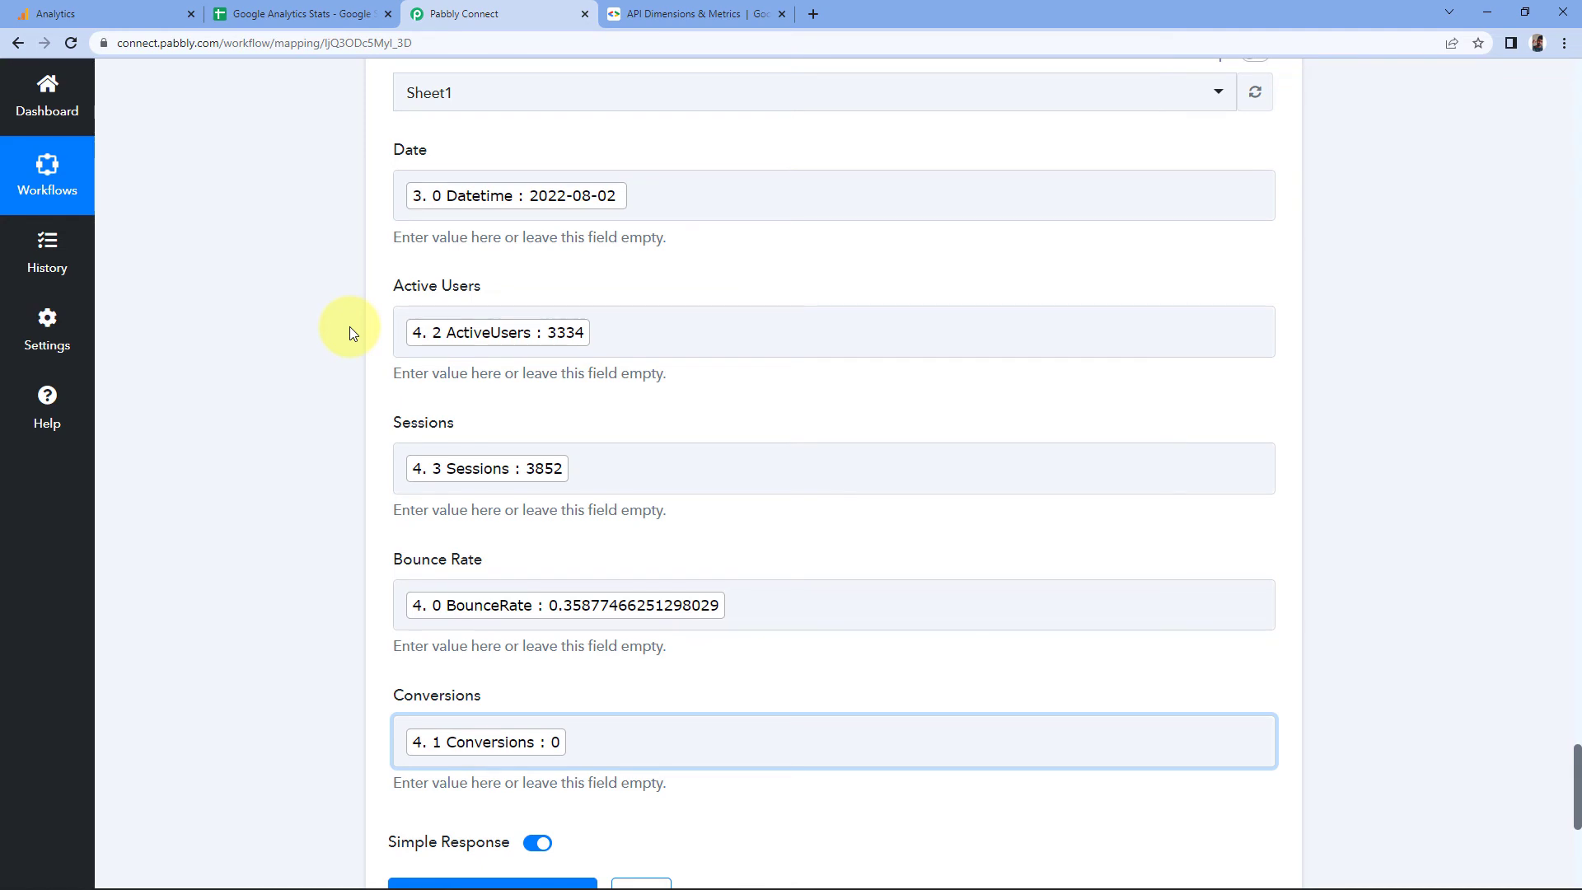
scroll(350, 332, "down", 1)
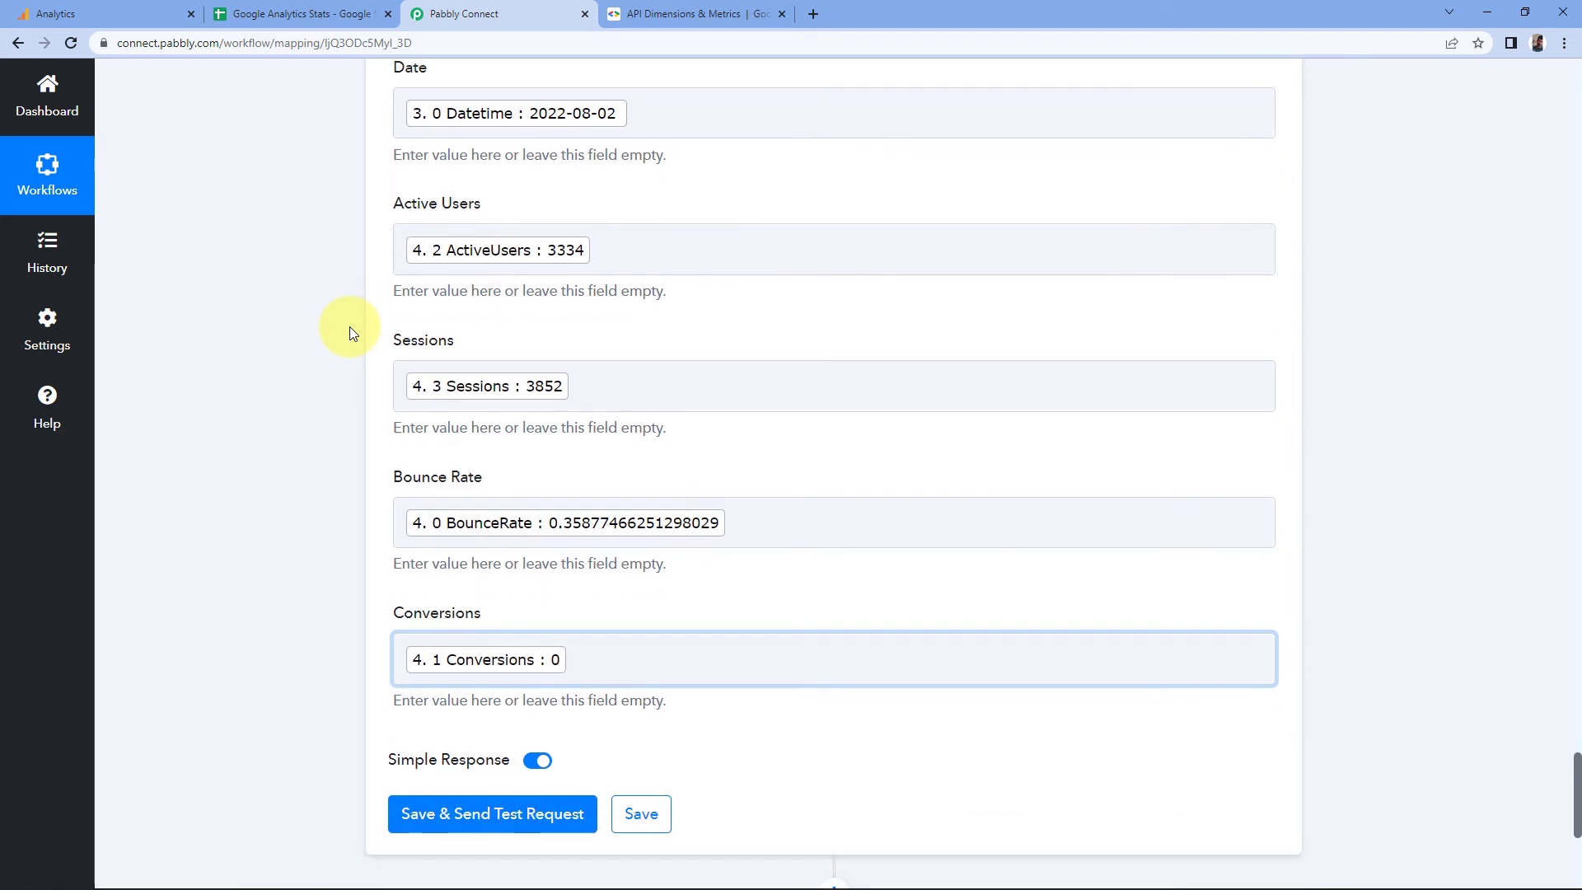
scroll(219, 463, "down", 3)
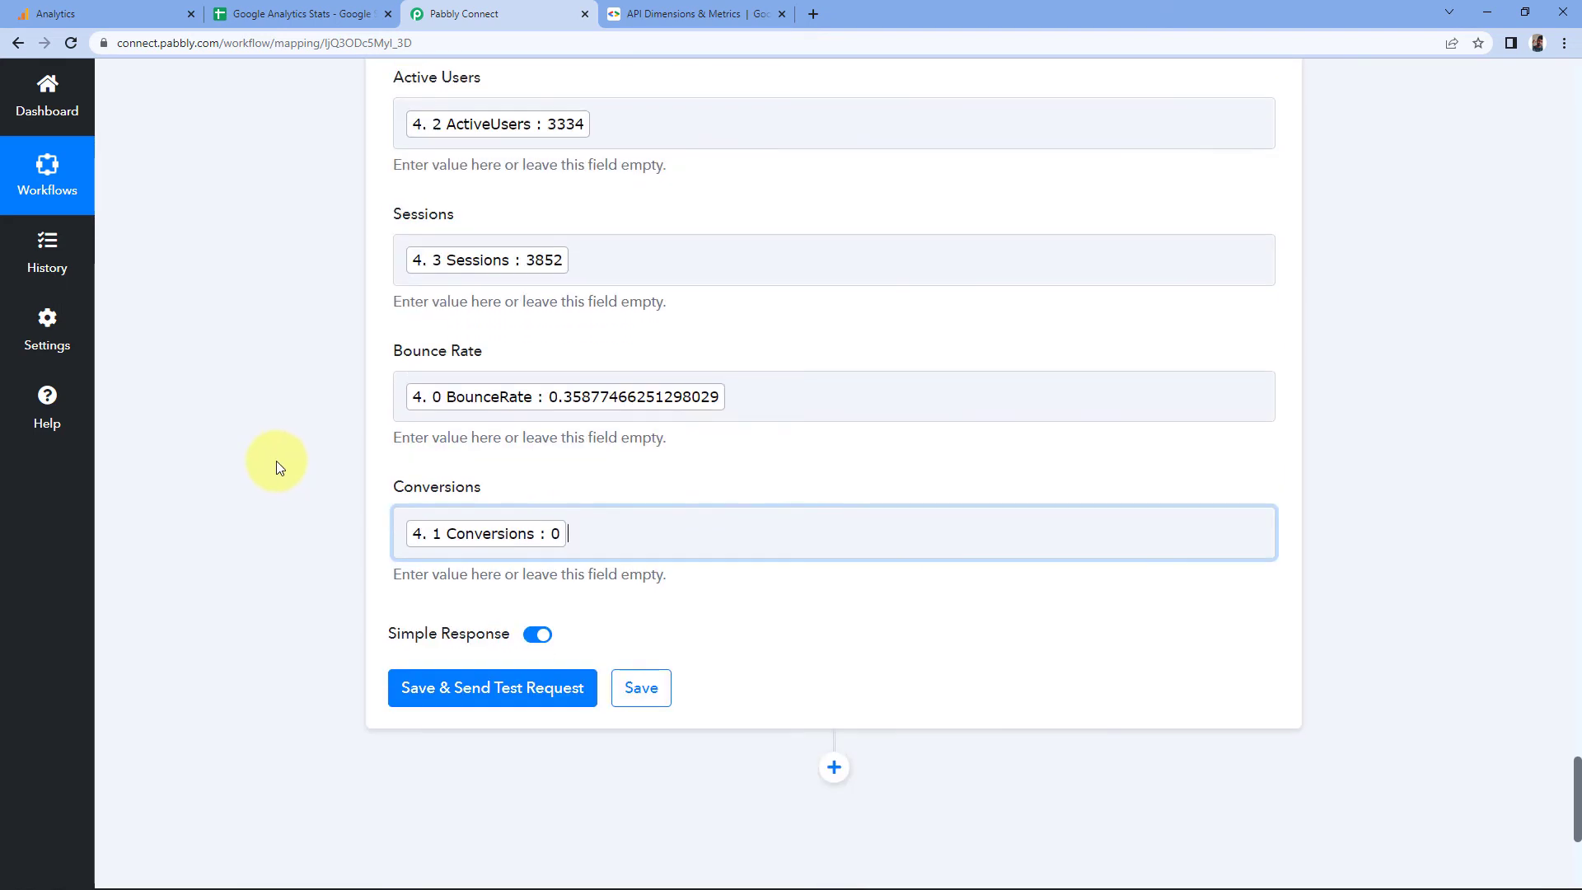
left_click(472, 580)
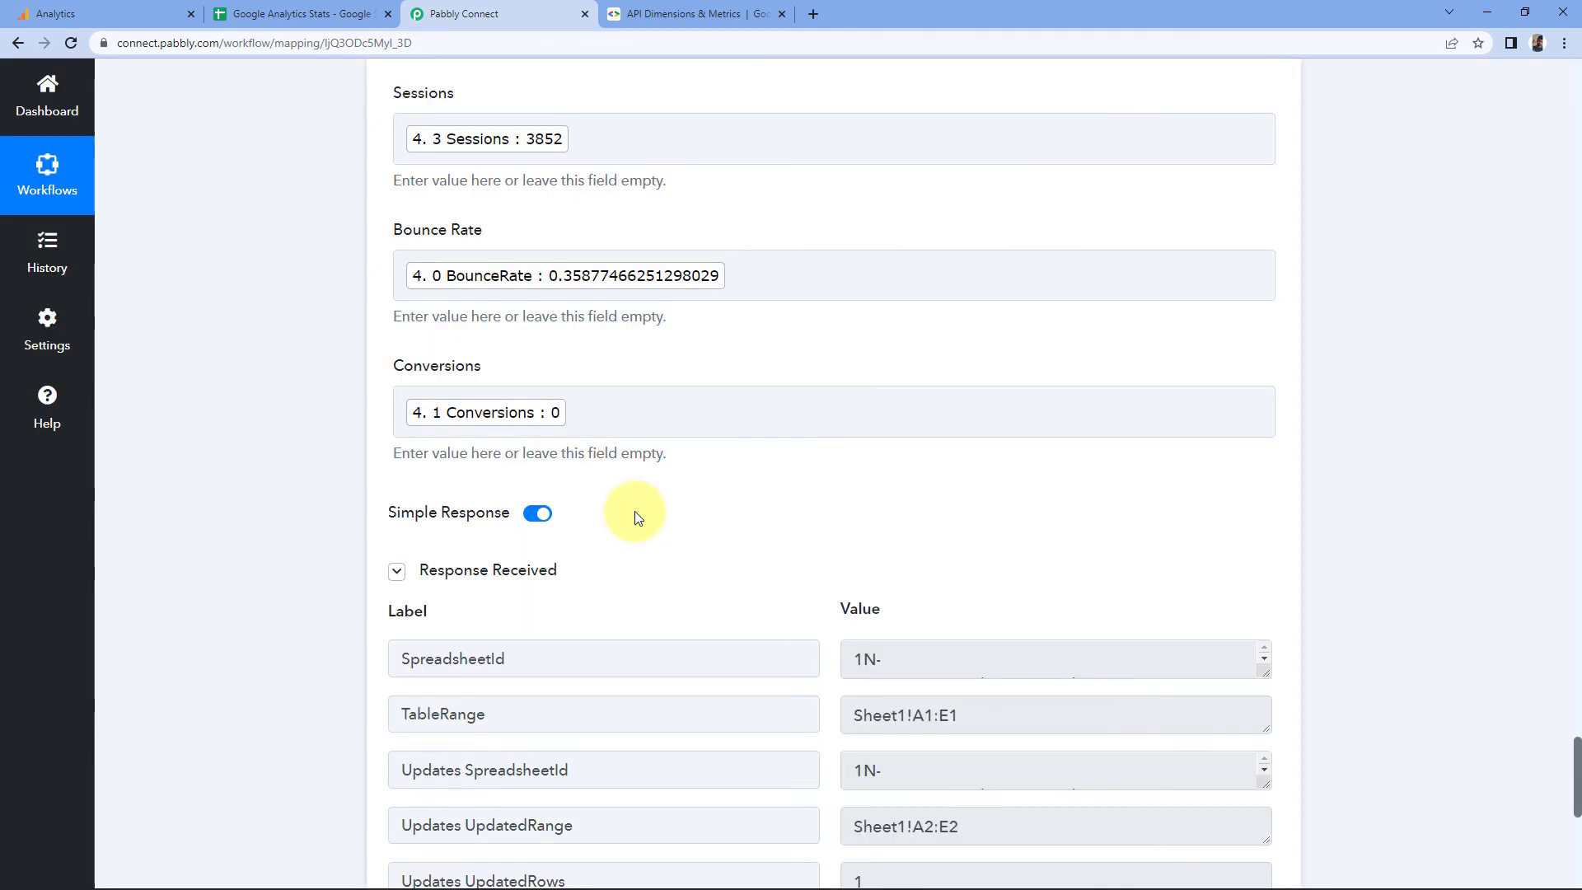
Step: Examine the Google Sheets test response, enlarging the SpreadsheetId value to read it in full
scroll(762, 436, "down", 1)
scroll(763, 436, "down", 2)
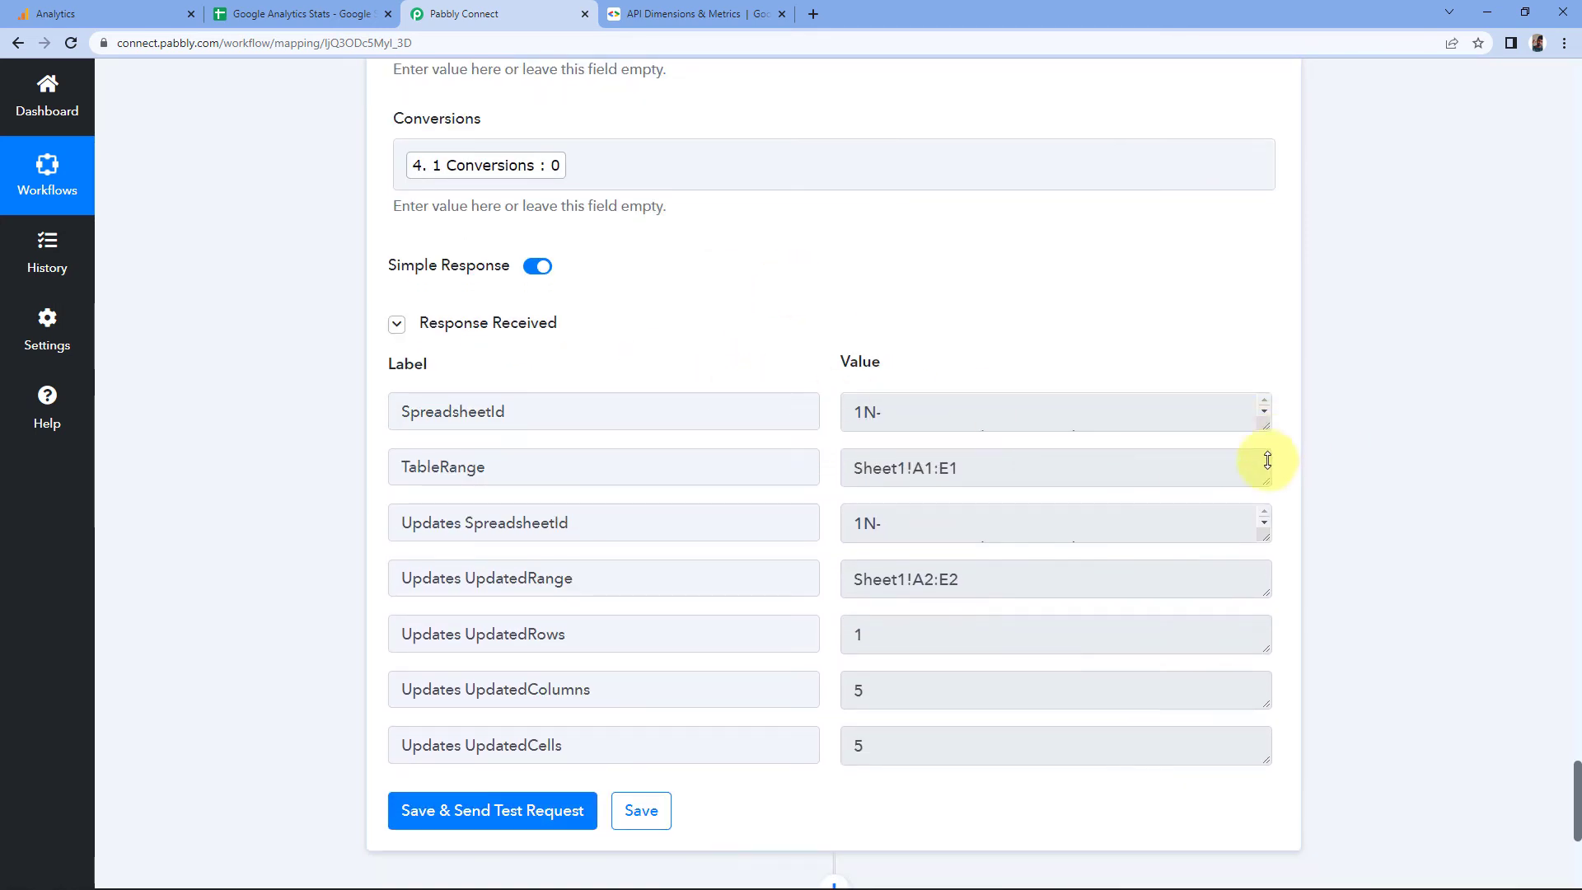
left_click_drag(1268, 445, 1268, 478)
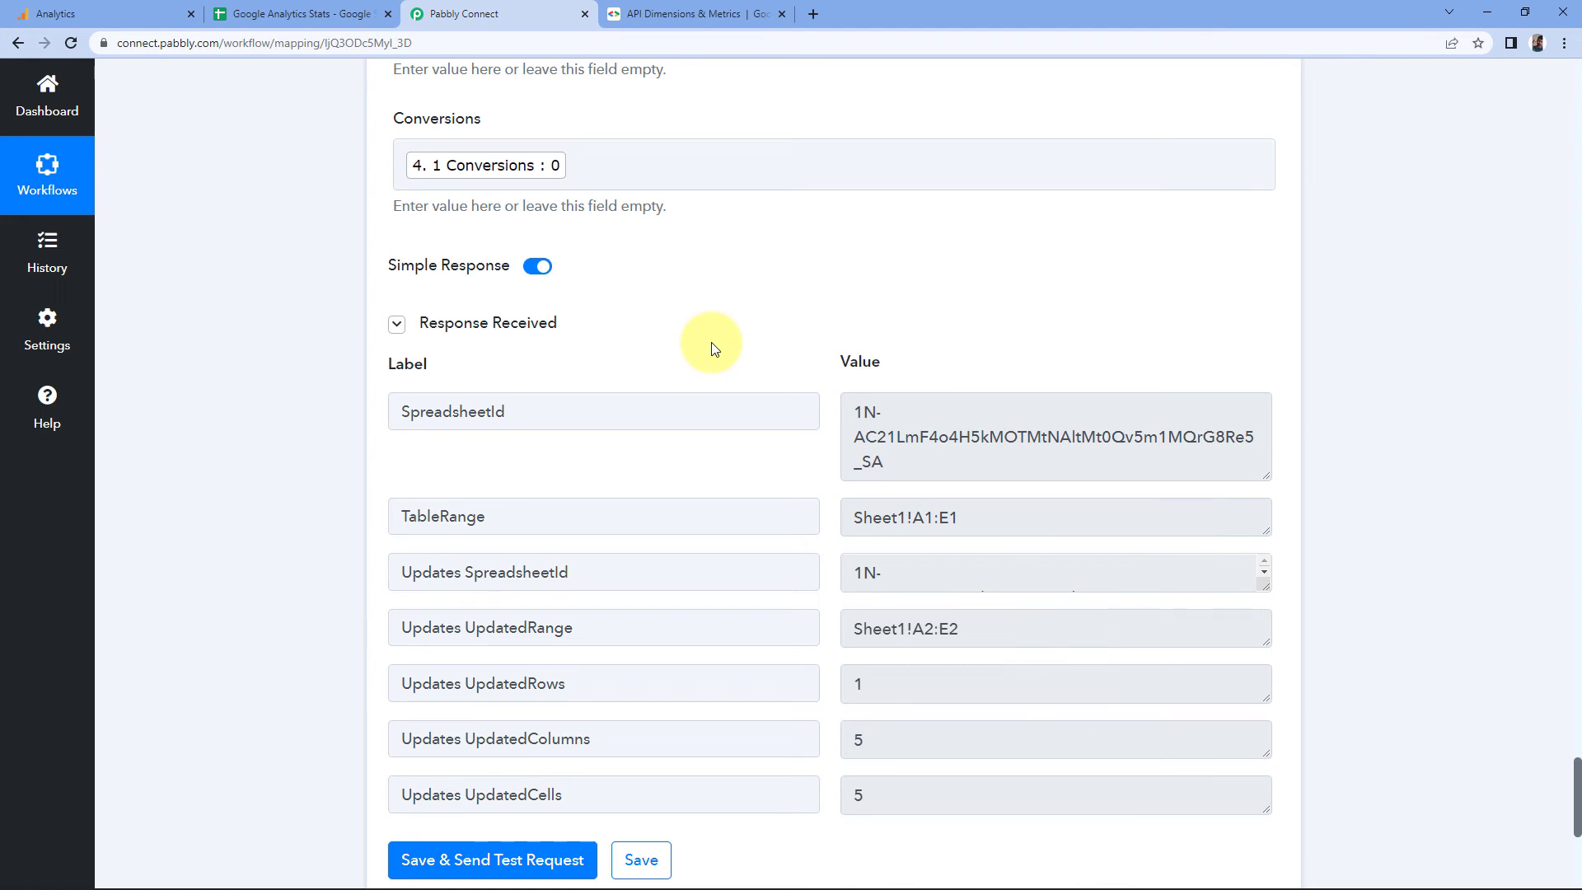
scroll(692, 387, "up", 6)
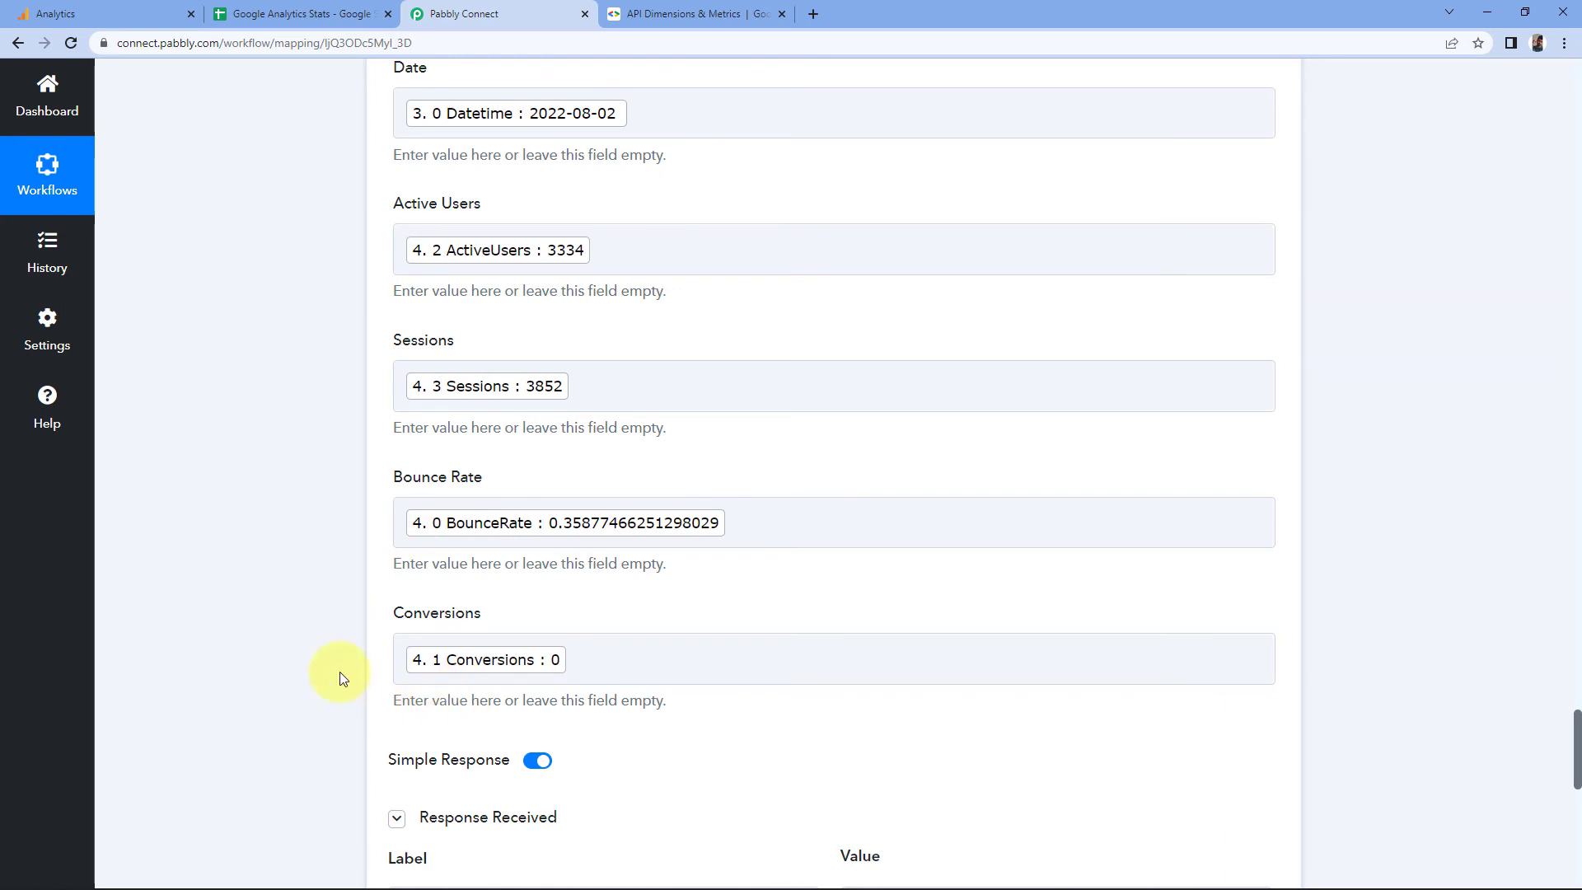
Step: Remove the bold formatting from row 2 of the Google Analytics Stats spreadsheet
left_click(309, 10)
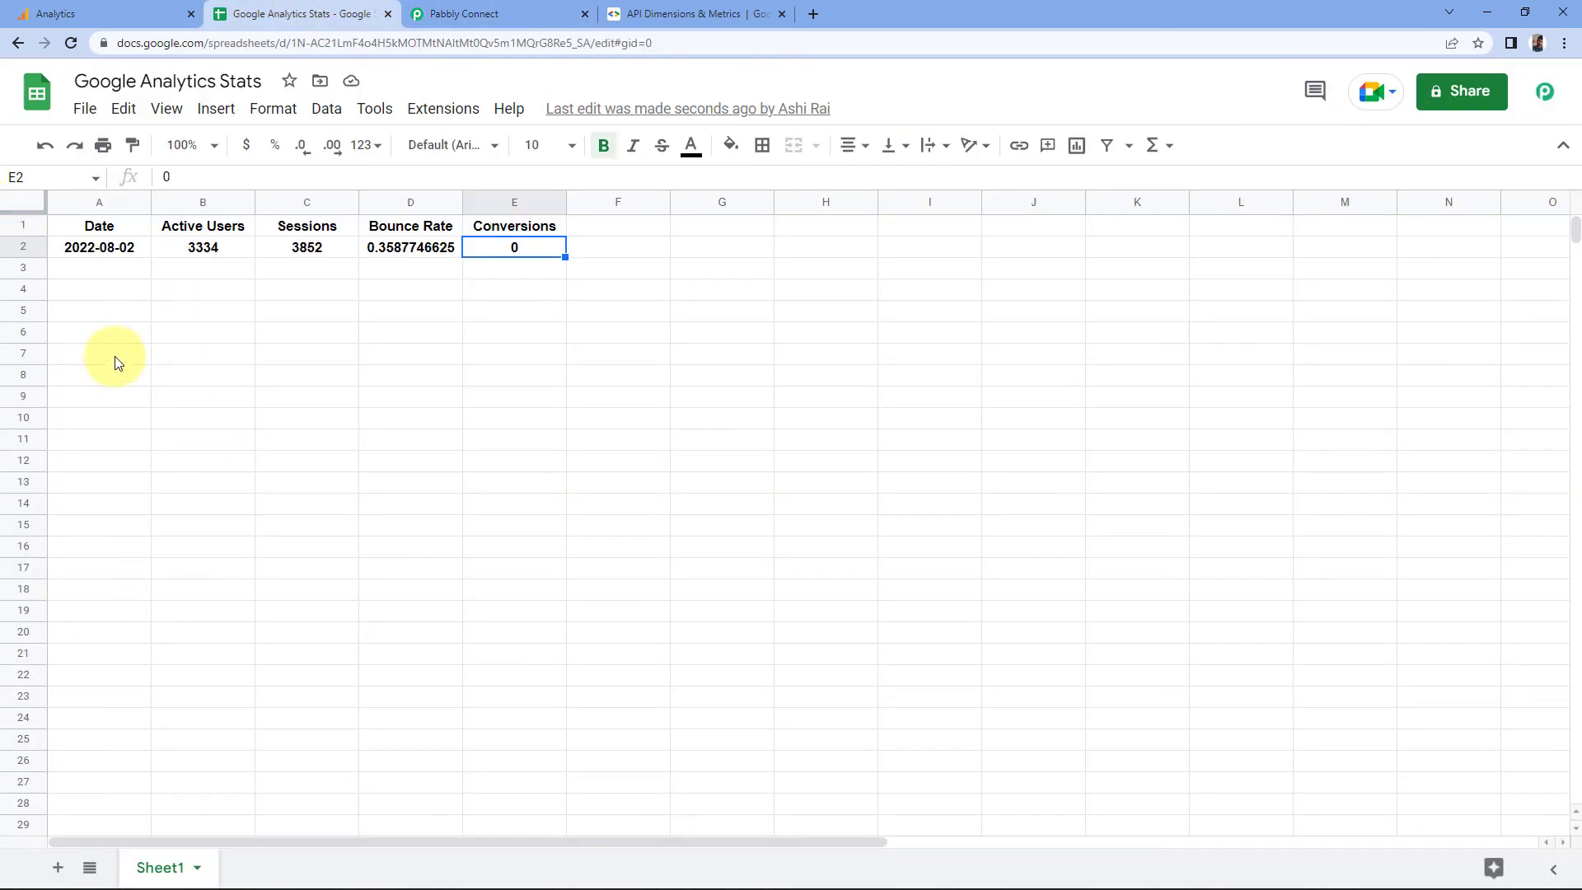
left_click(26, 254)
key("ctrl+b")
left_click(114, 290)
Step: Compare the Date, Active Users, Sessions, Bounce Rate and Conversions cells in row 2 with the values mapped in Pabbly Connect
left_click(118, 252)
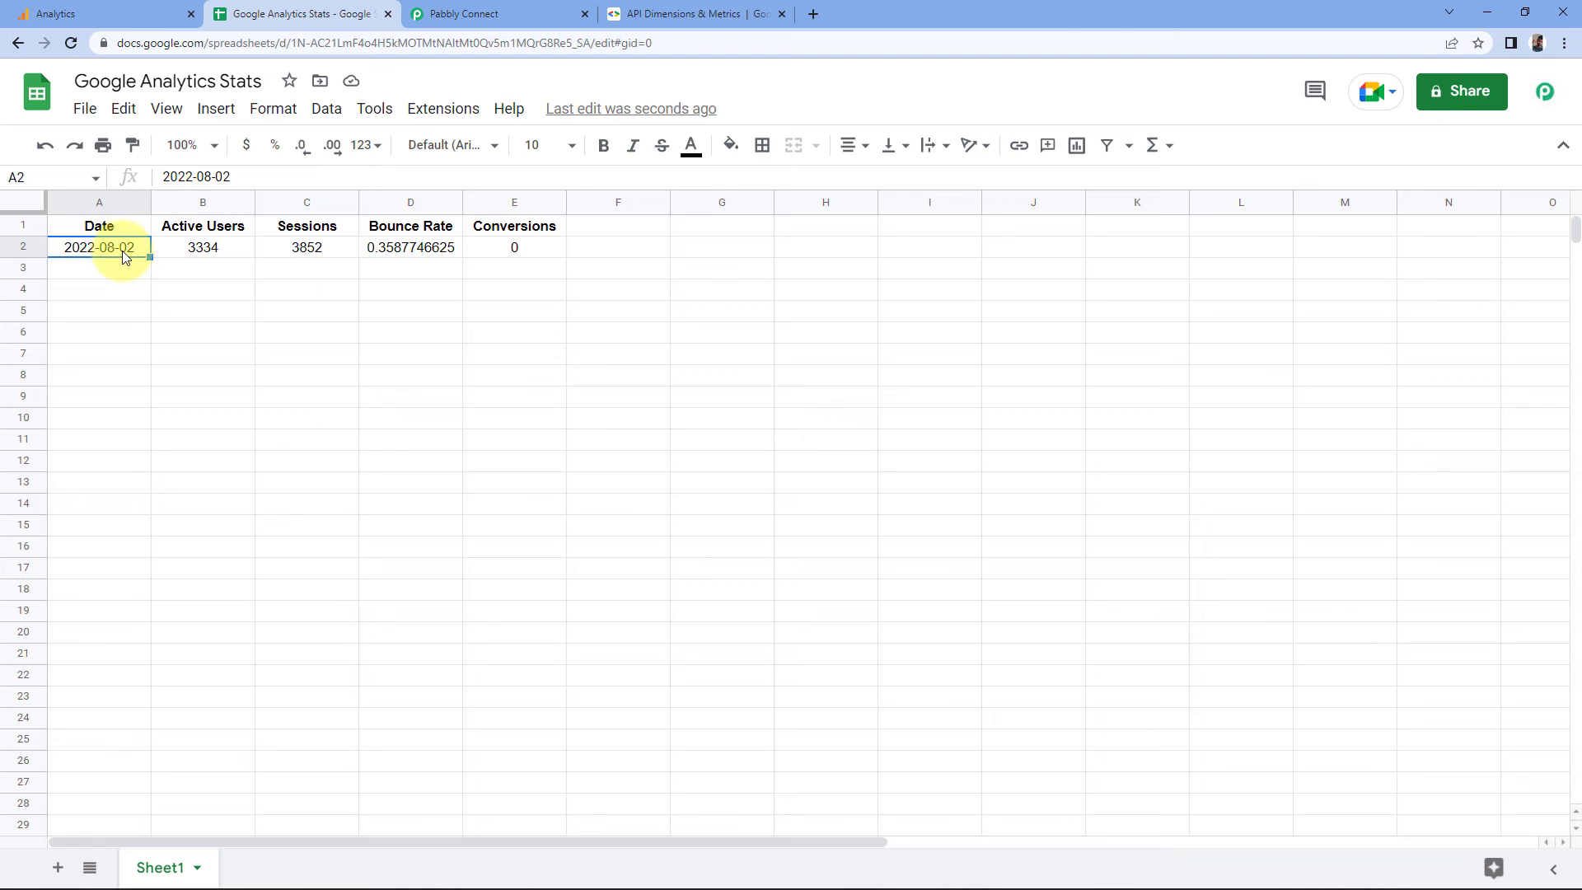
left_click(227, 251)
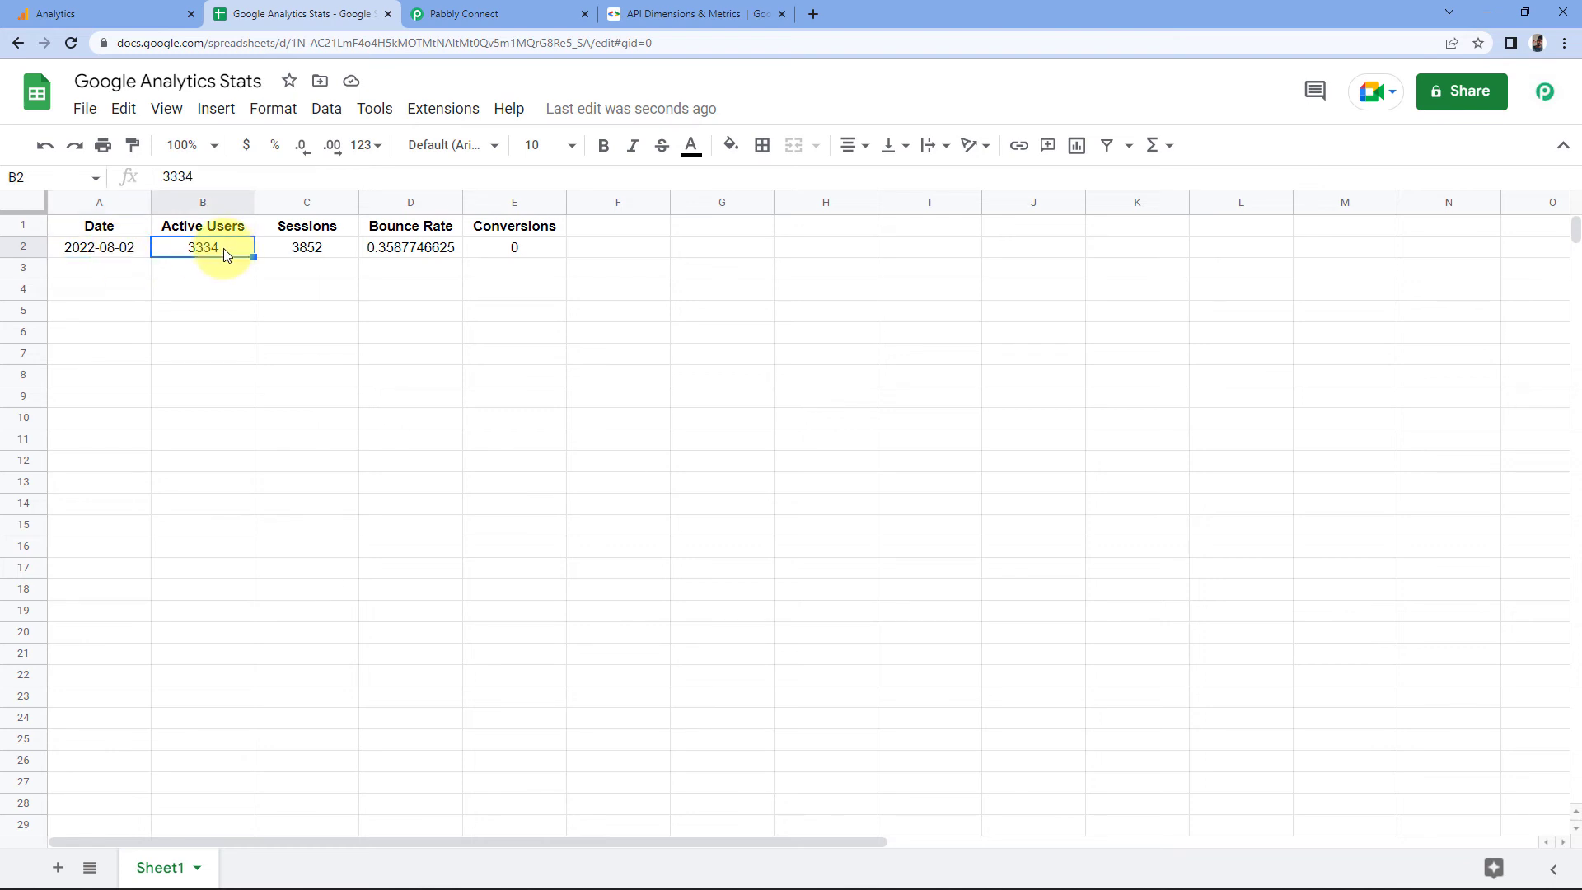
left_click(307, 247)
left_click(430, 252)
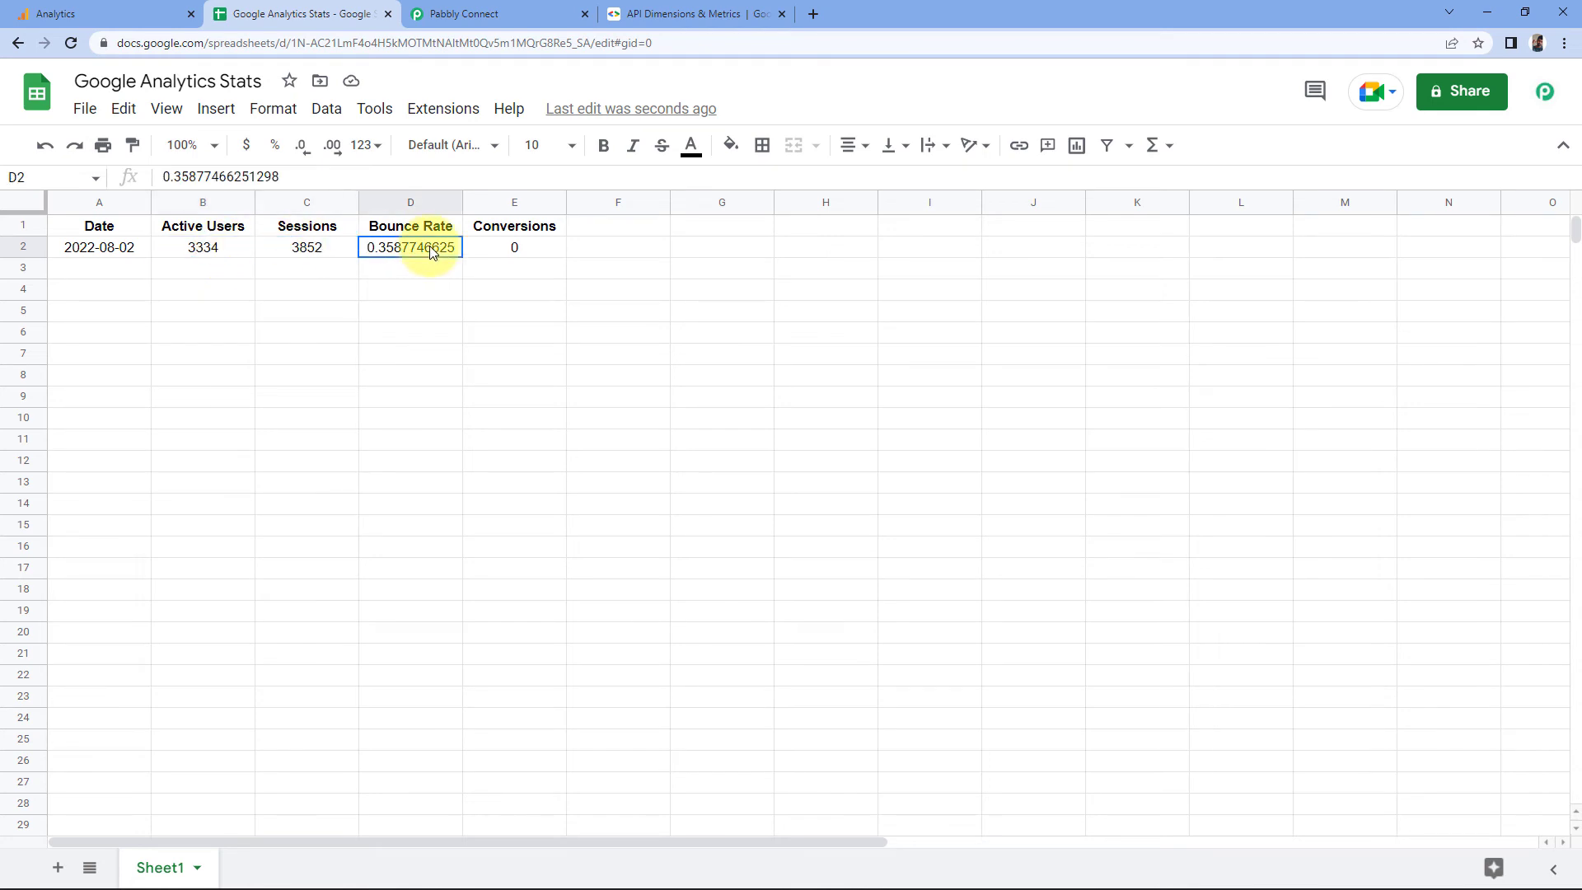
left_click(528, 248)
left_click(528, 13)
left_click(321, 368)
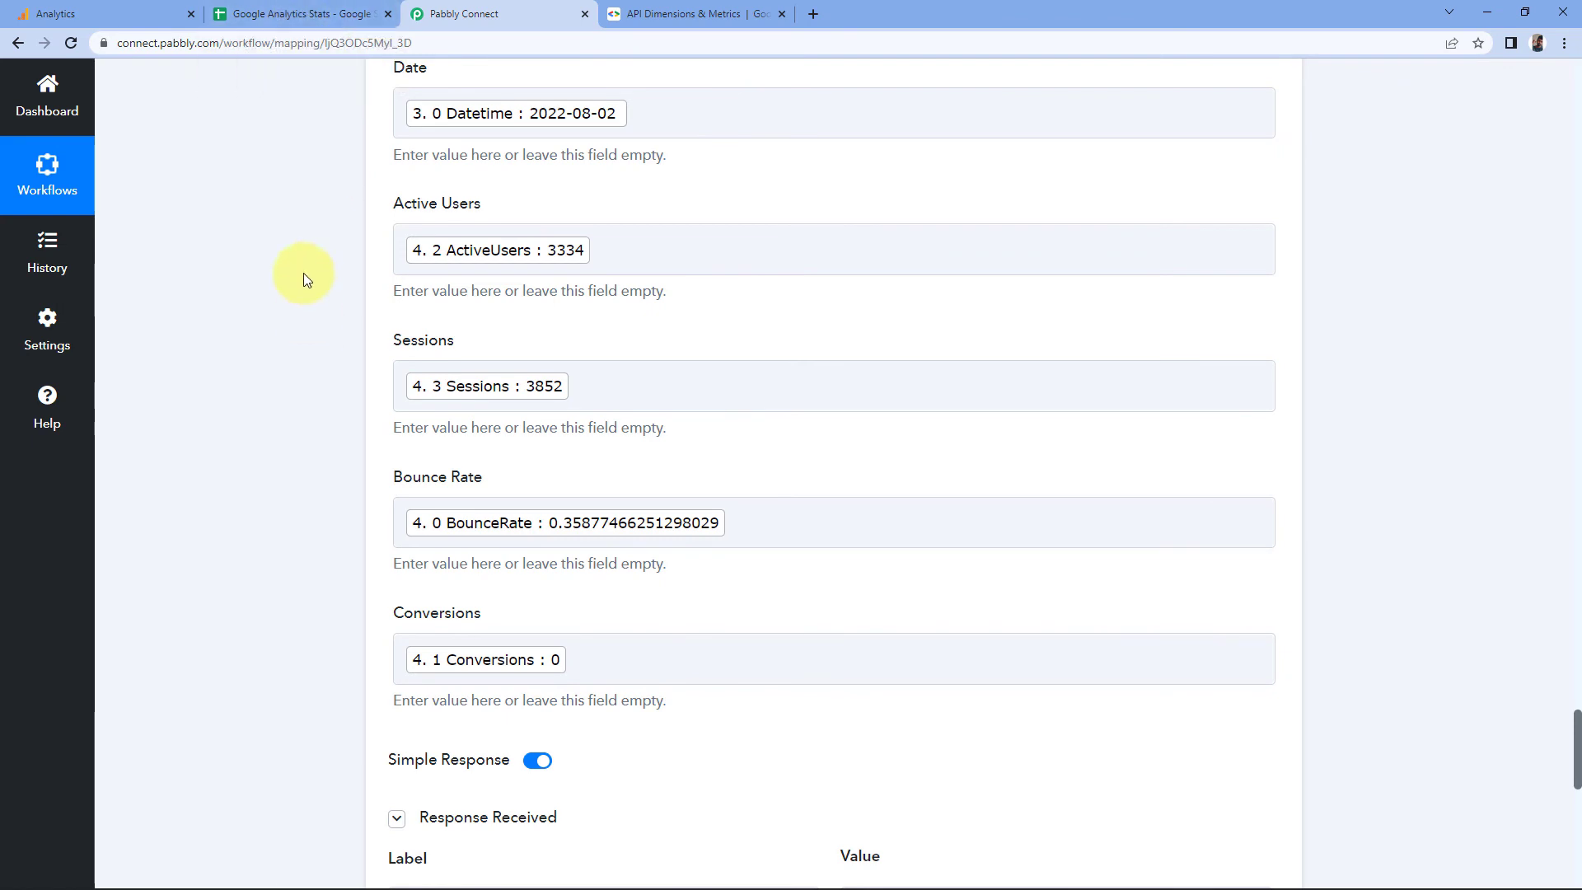
left_click(282, 8)
left_click(138, 251)
left_click_drag(138, 252, 512, 251)
left_click(393, 280)
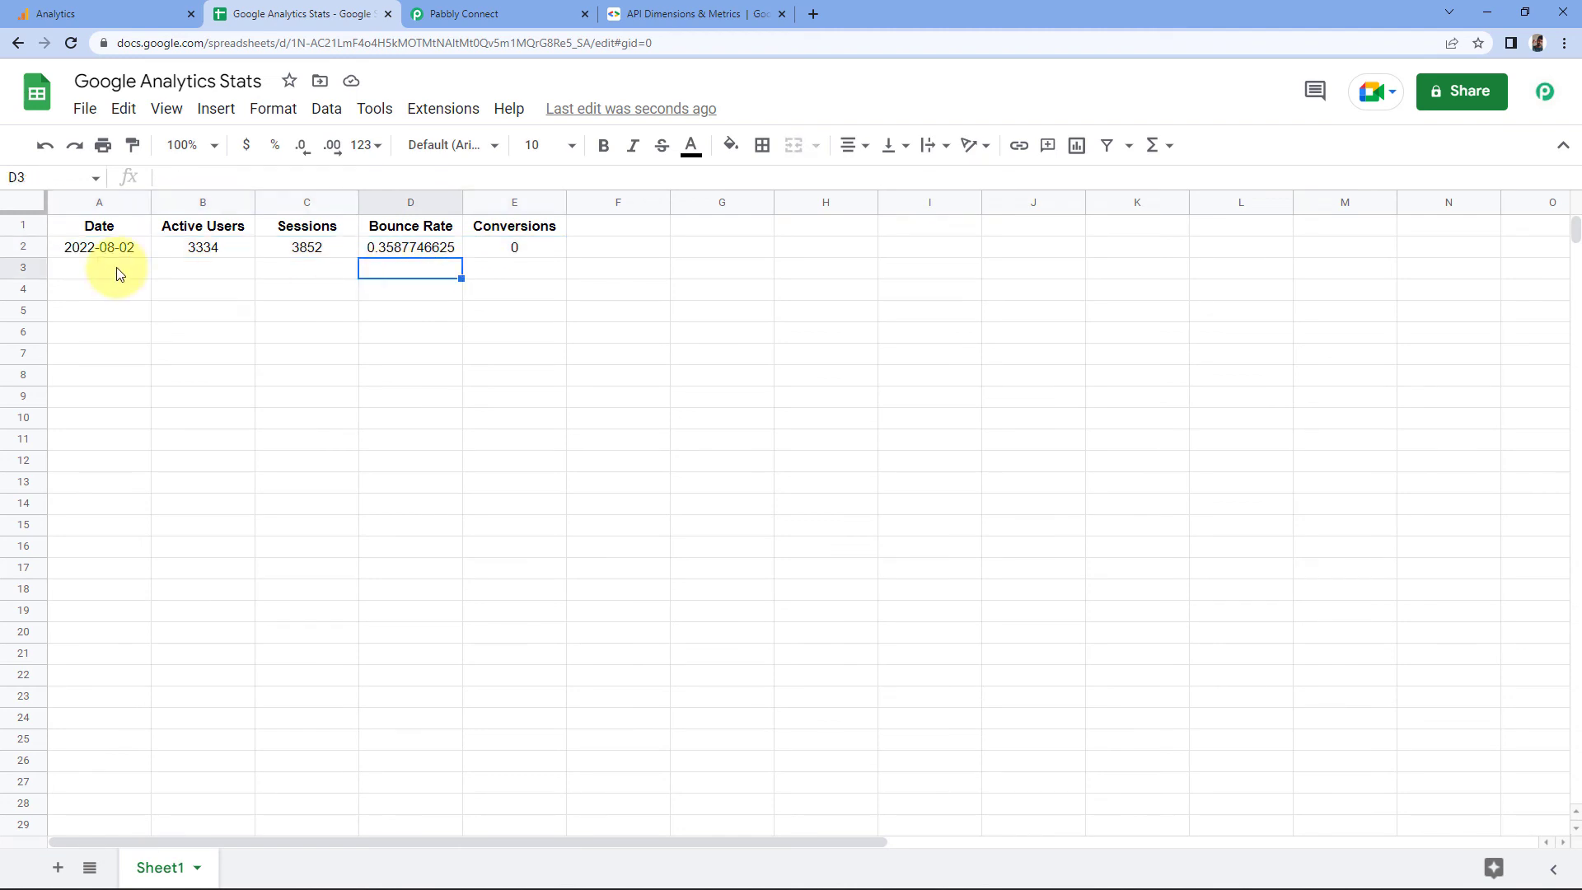
Step: Switch back to Pabbly Connect and collapse the expanded workflow steps up to the Schedule trigger
left_click(71, 251)
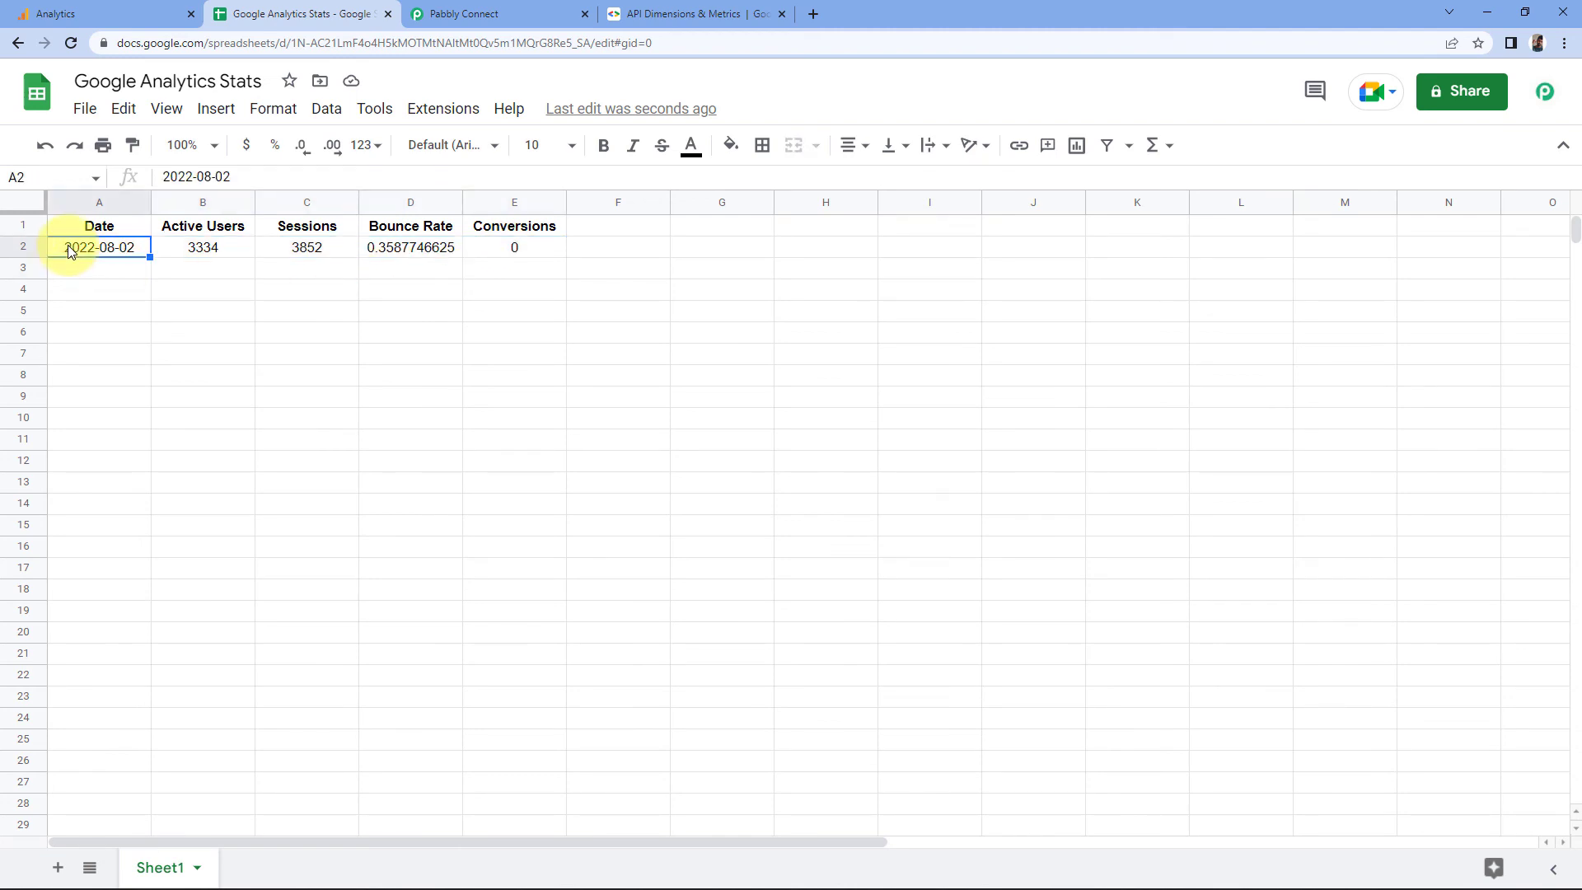
left_click(487, 11)
scroll(1137, 387, "up", 10)
scroll(1094, 422, "up", 1)
left_click(1274, 425)
scroll(1314, 466, "up", 20)
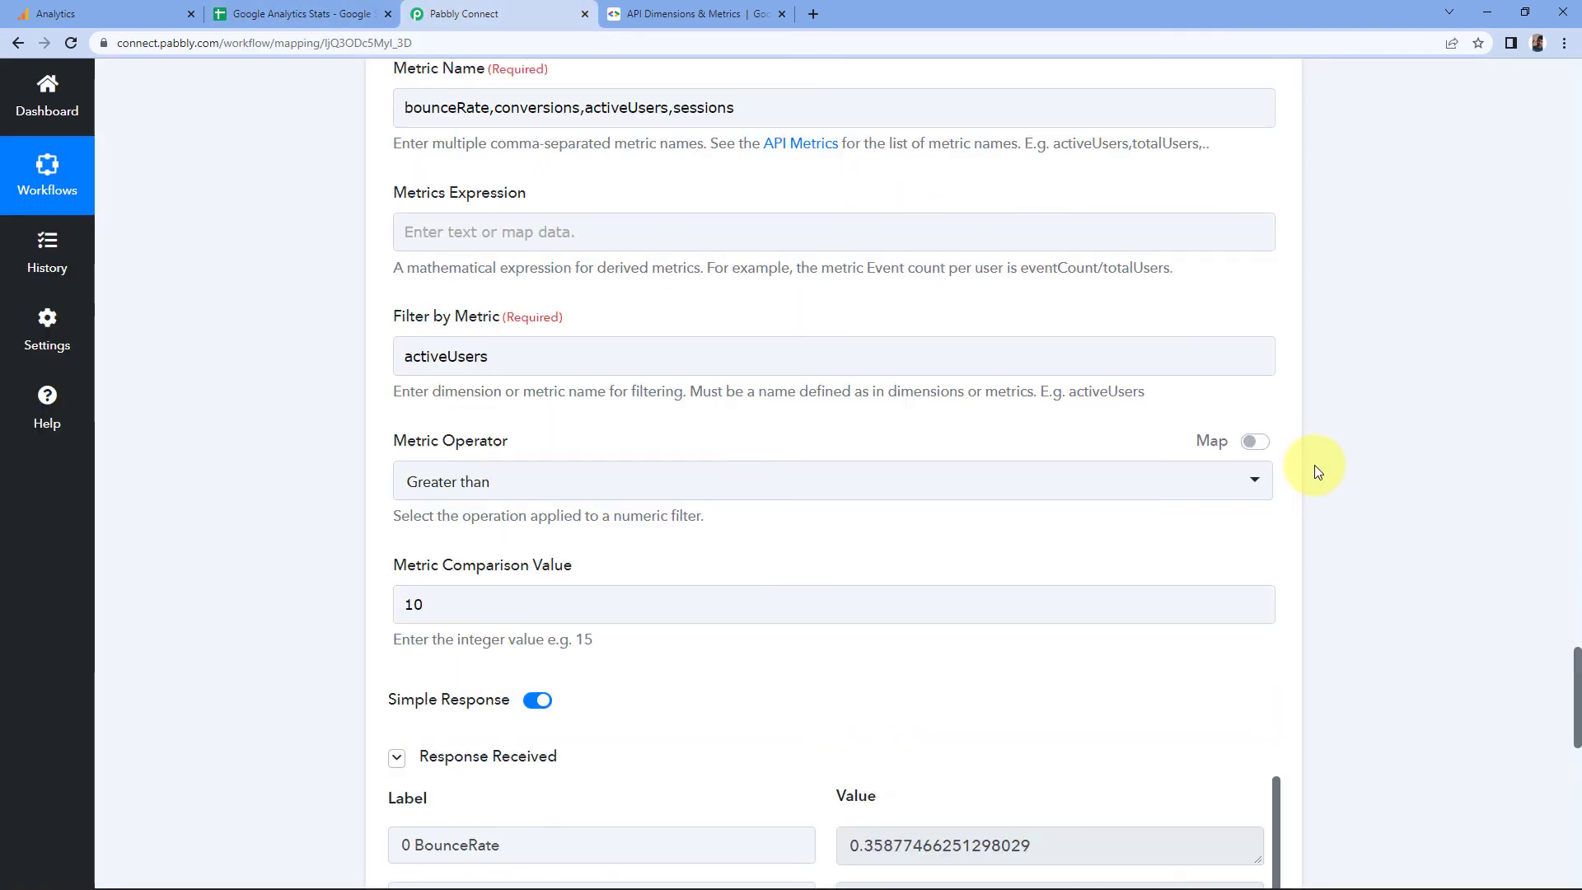
scroll(1315, 470, "up", 8)
left_click(1276, 684)
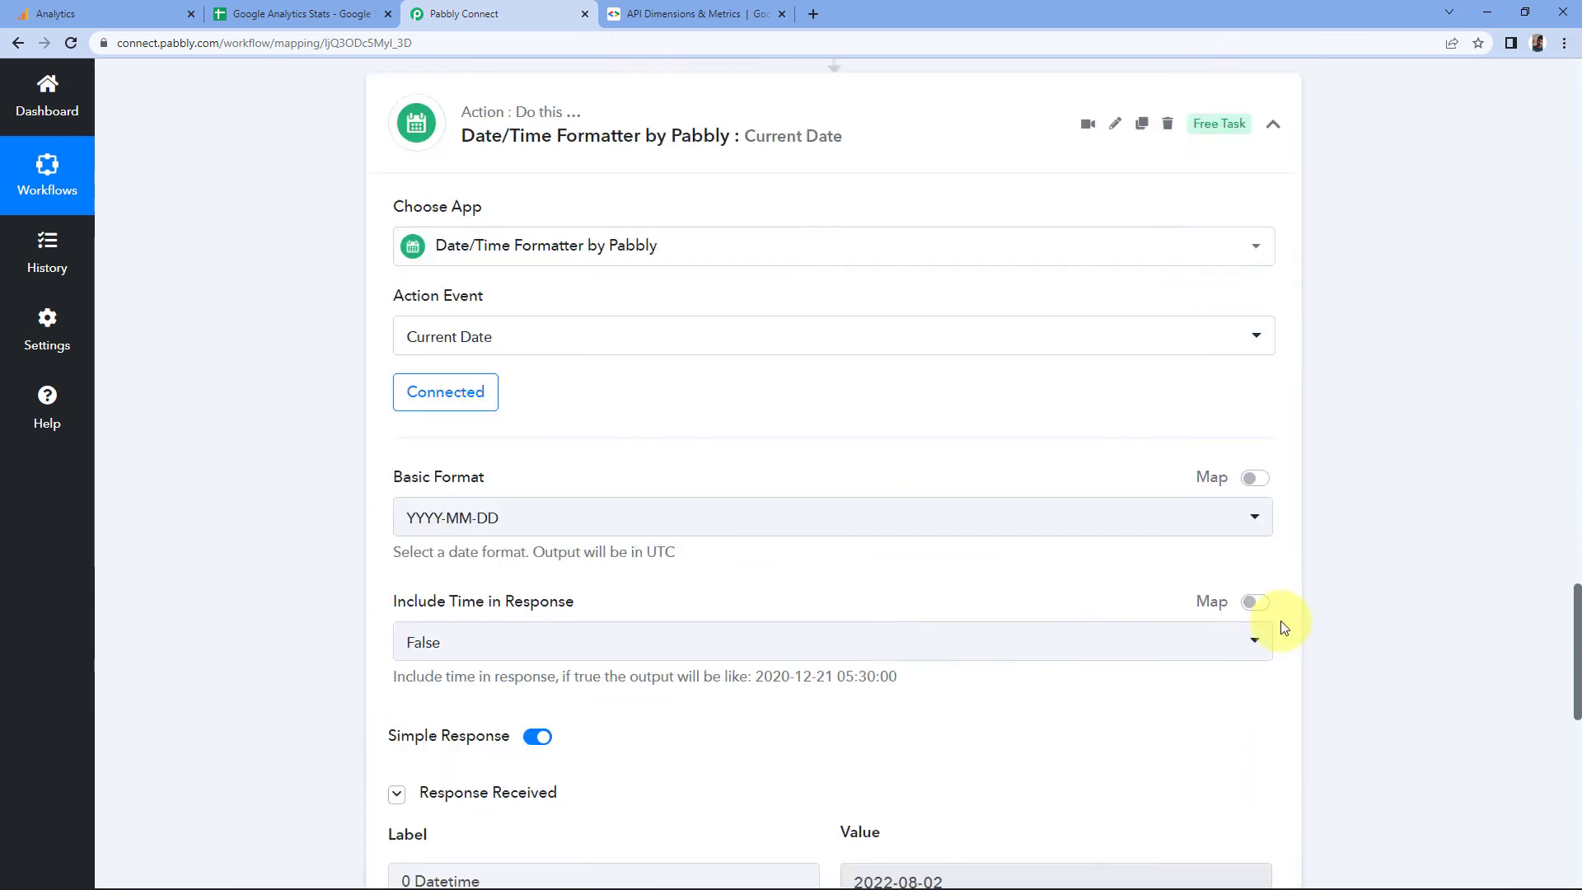
scroll(1281, 610, "up", 8)
scroll(1278, 582, "up", 15)
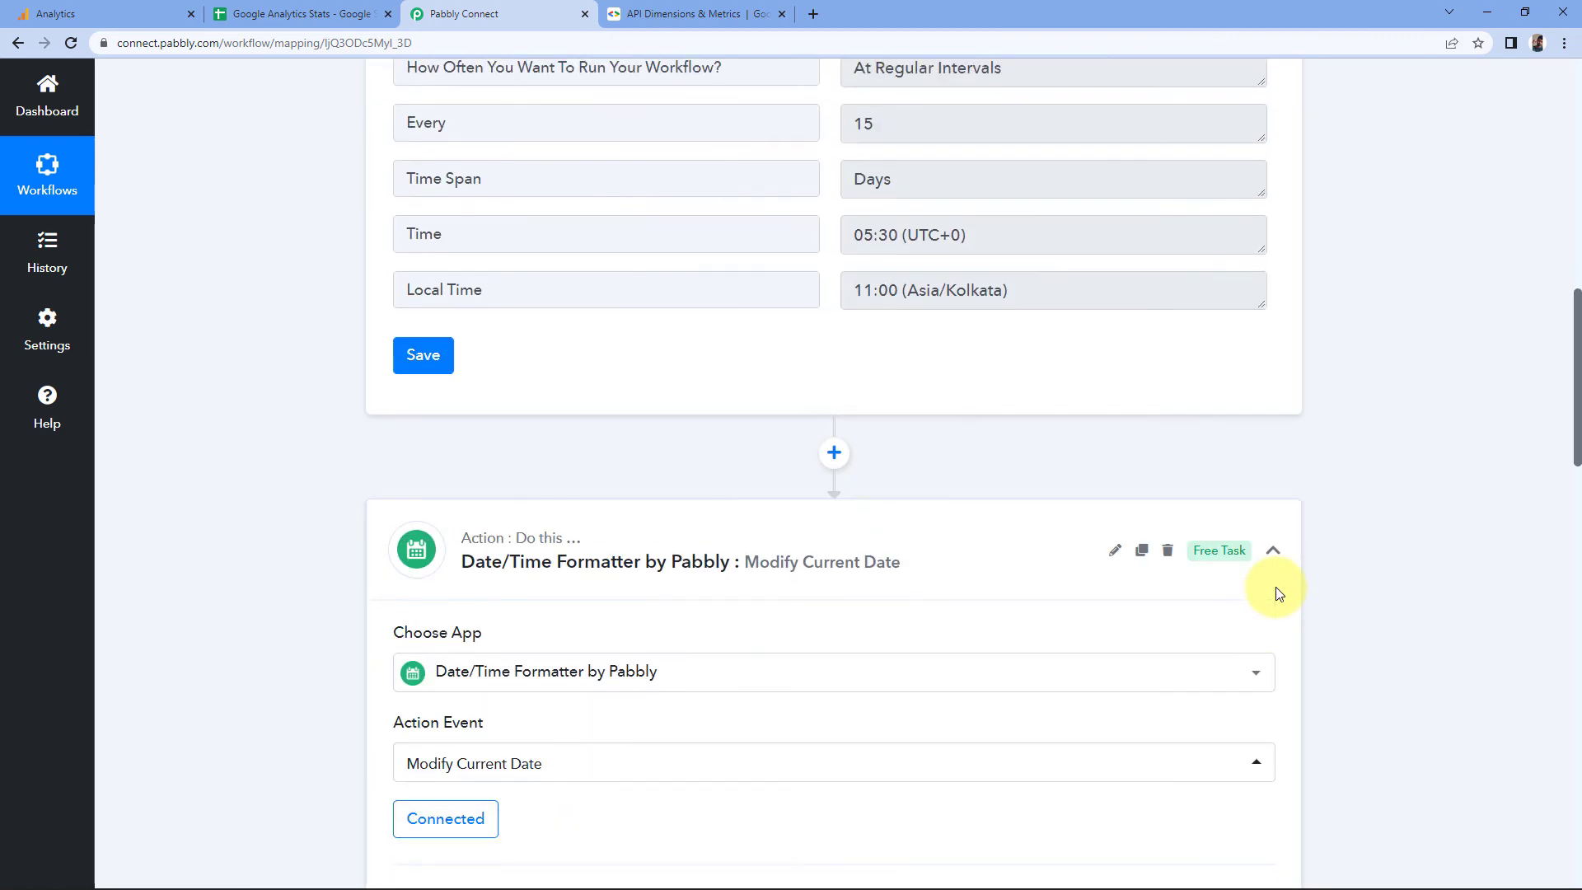
left_click(1291, 787)
scroll(1288, 530, "up", 12)
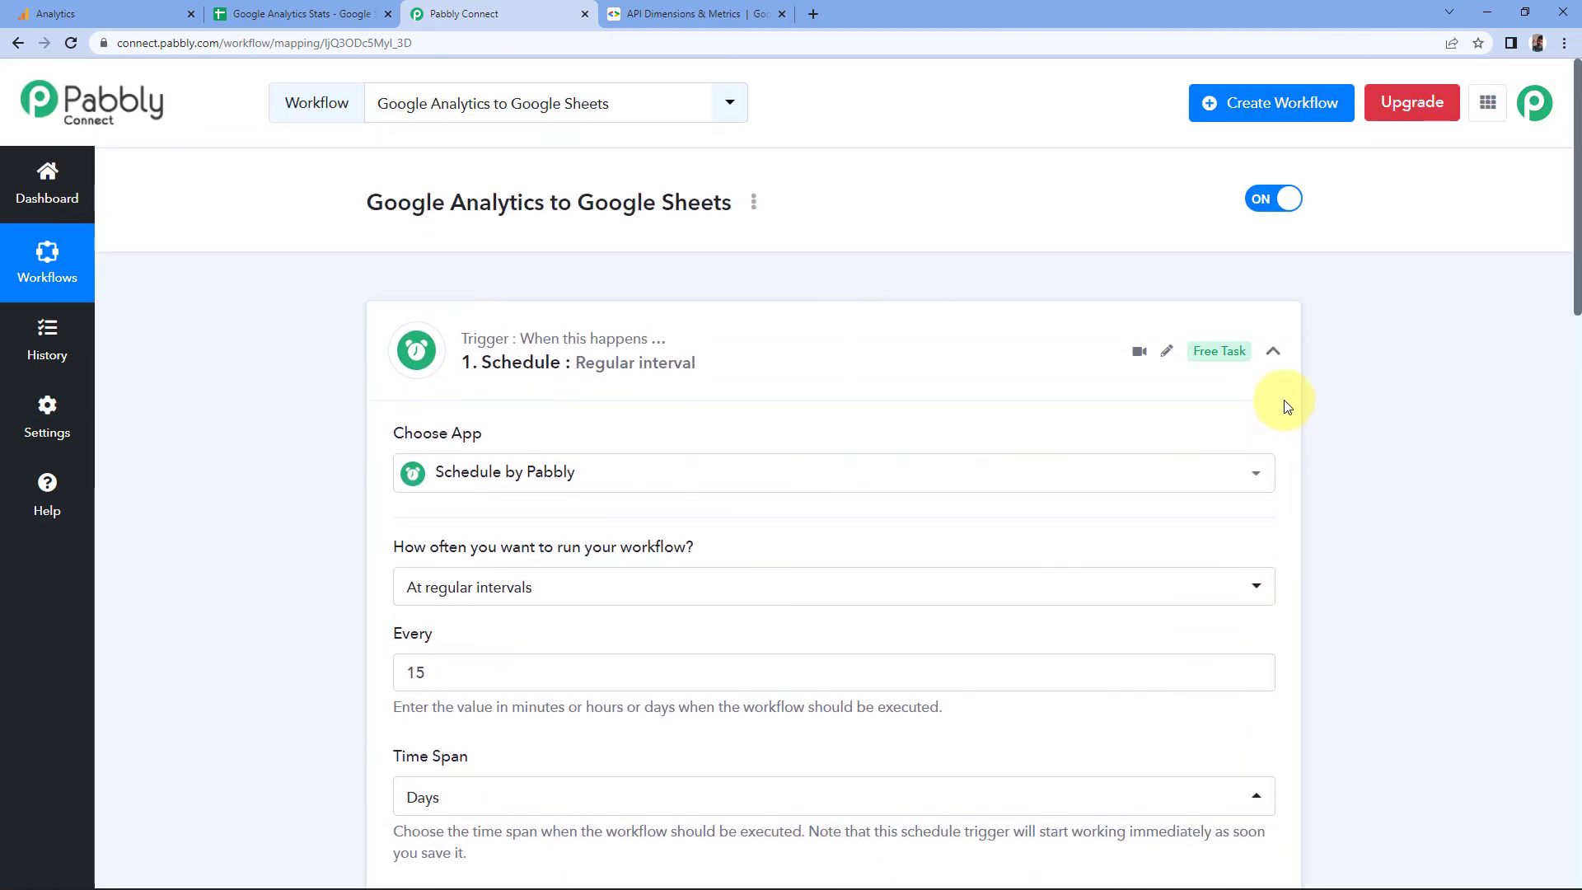
left_click(1265, 352)
scroll(198, 342, "down", 1)
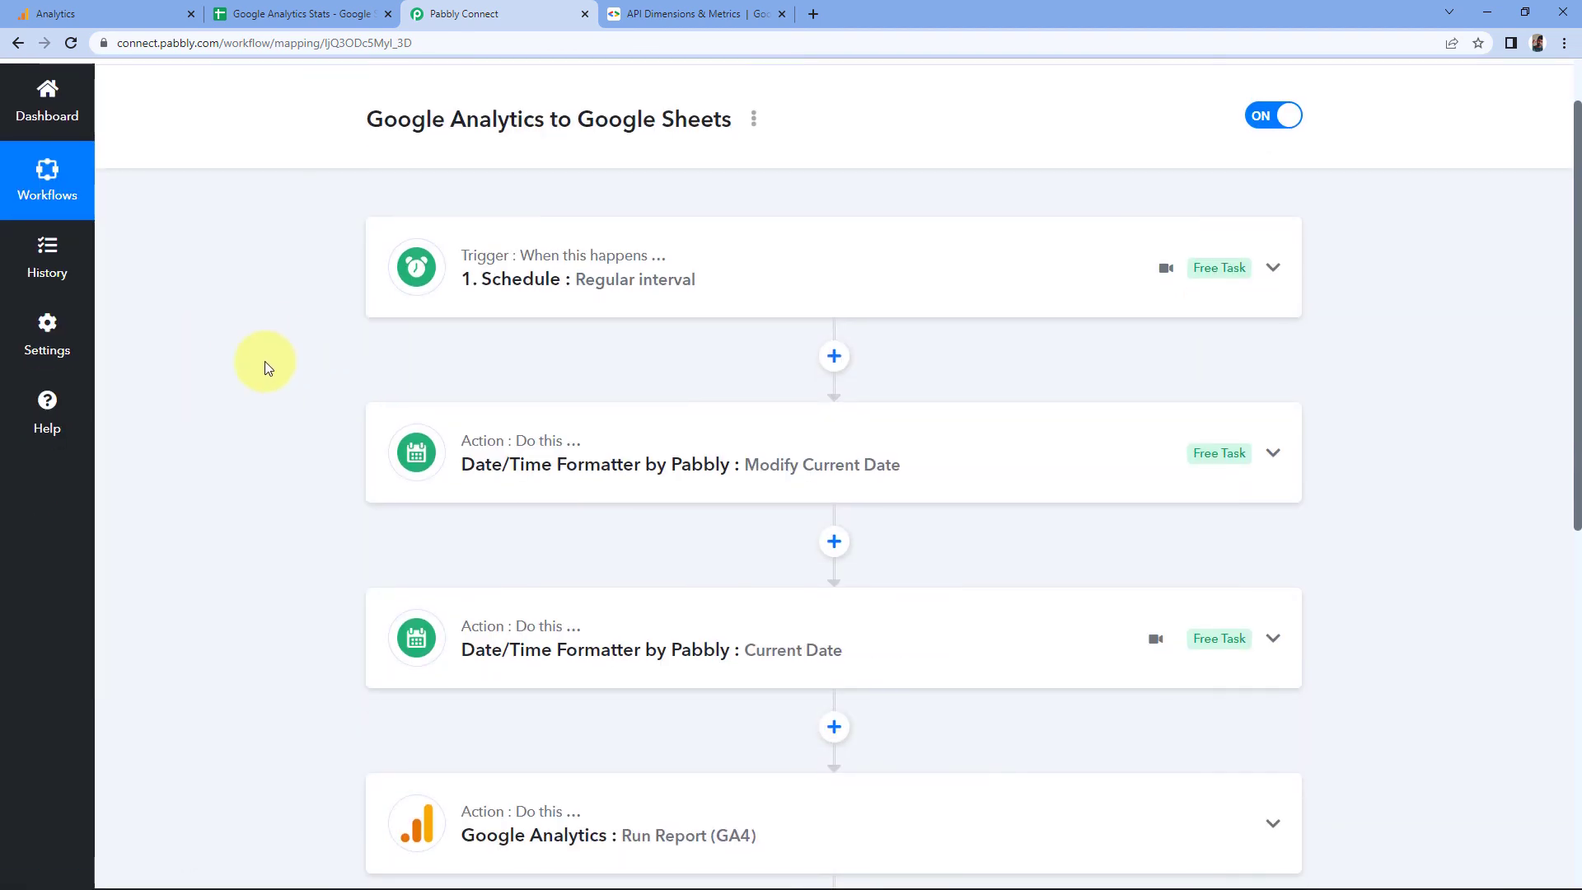
Step: Expand the Schedule trigger to review its interval, time span and time settings, then collapse it
scroll(264, 360, "down", 1)
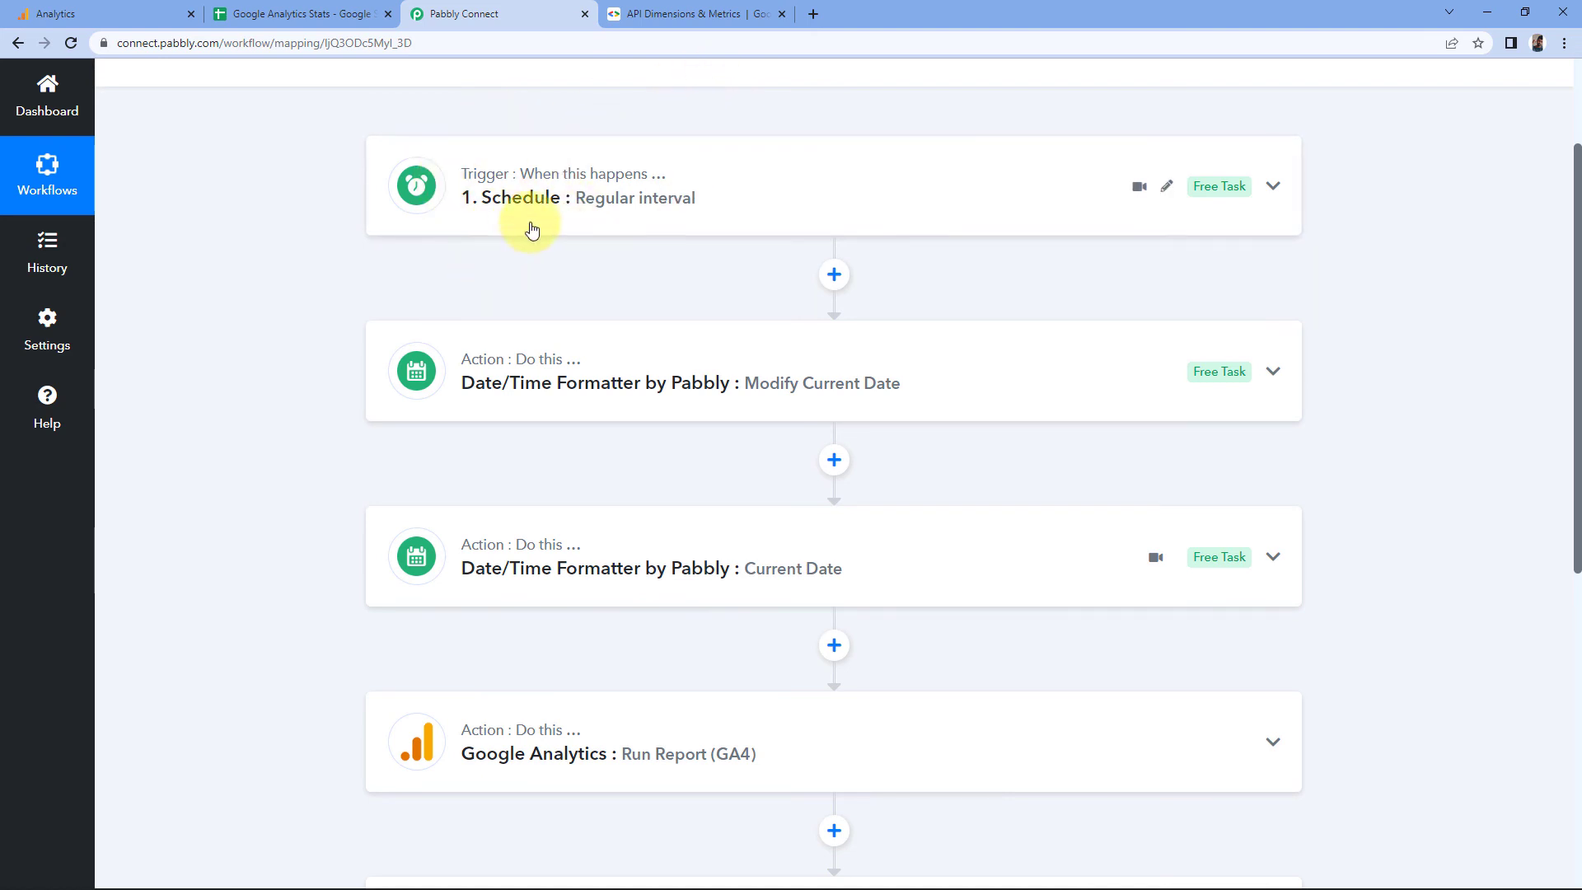
left_click(799, 189)
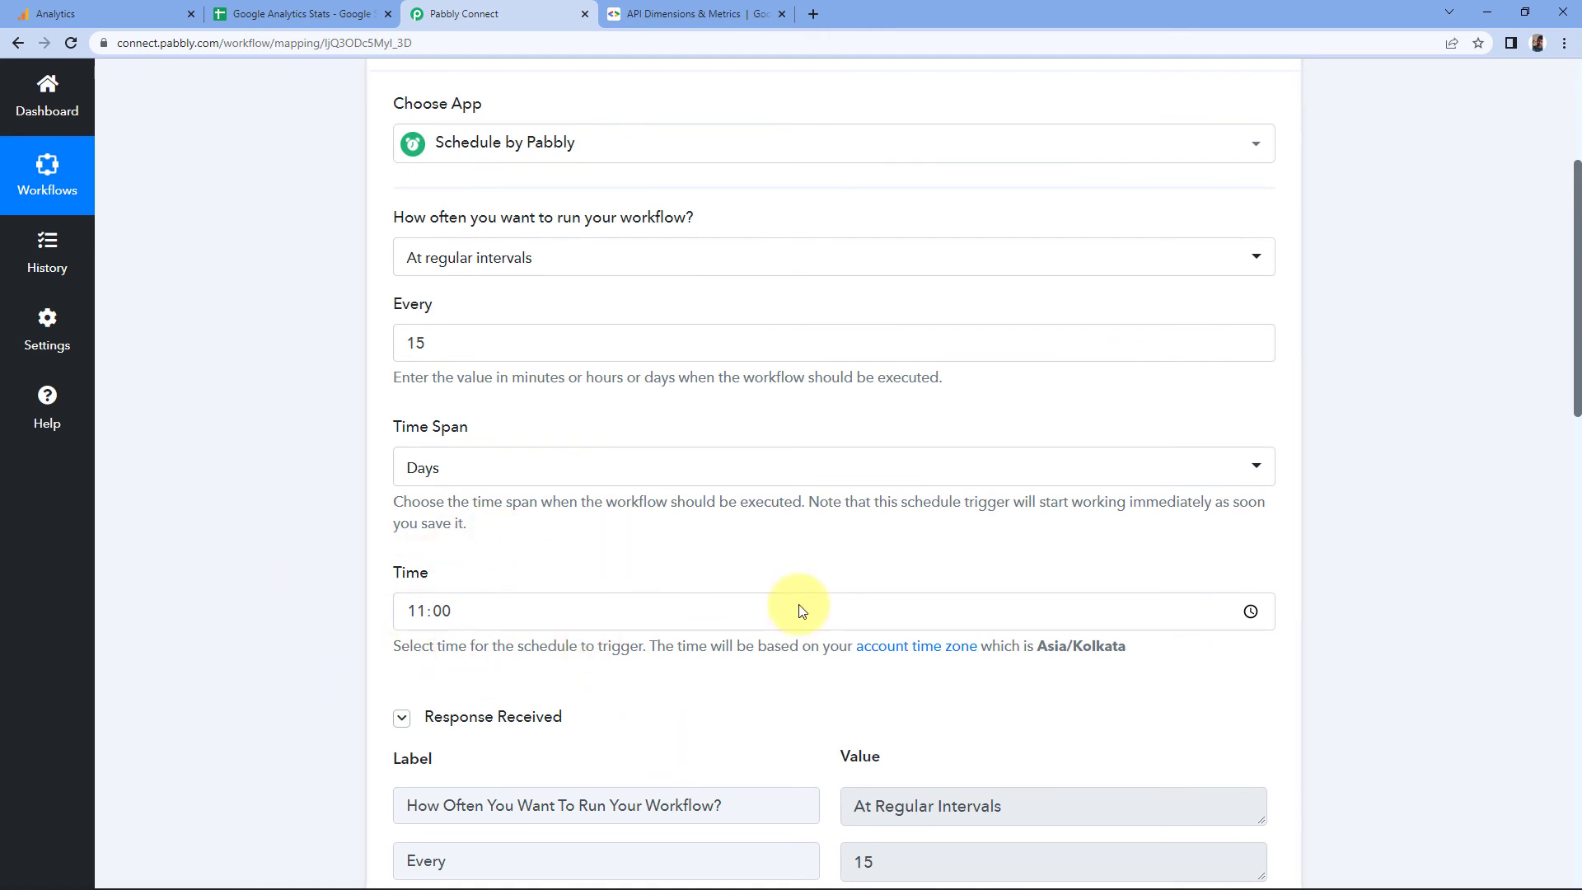
scroll(802, 611, "up", 3)
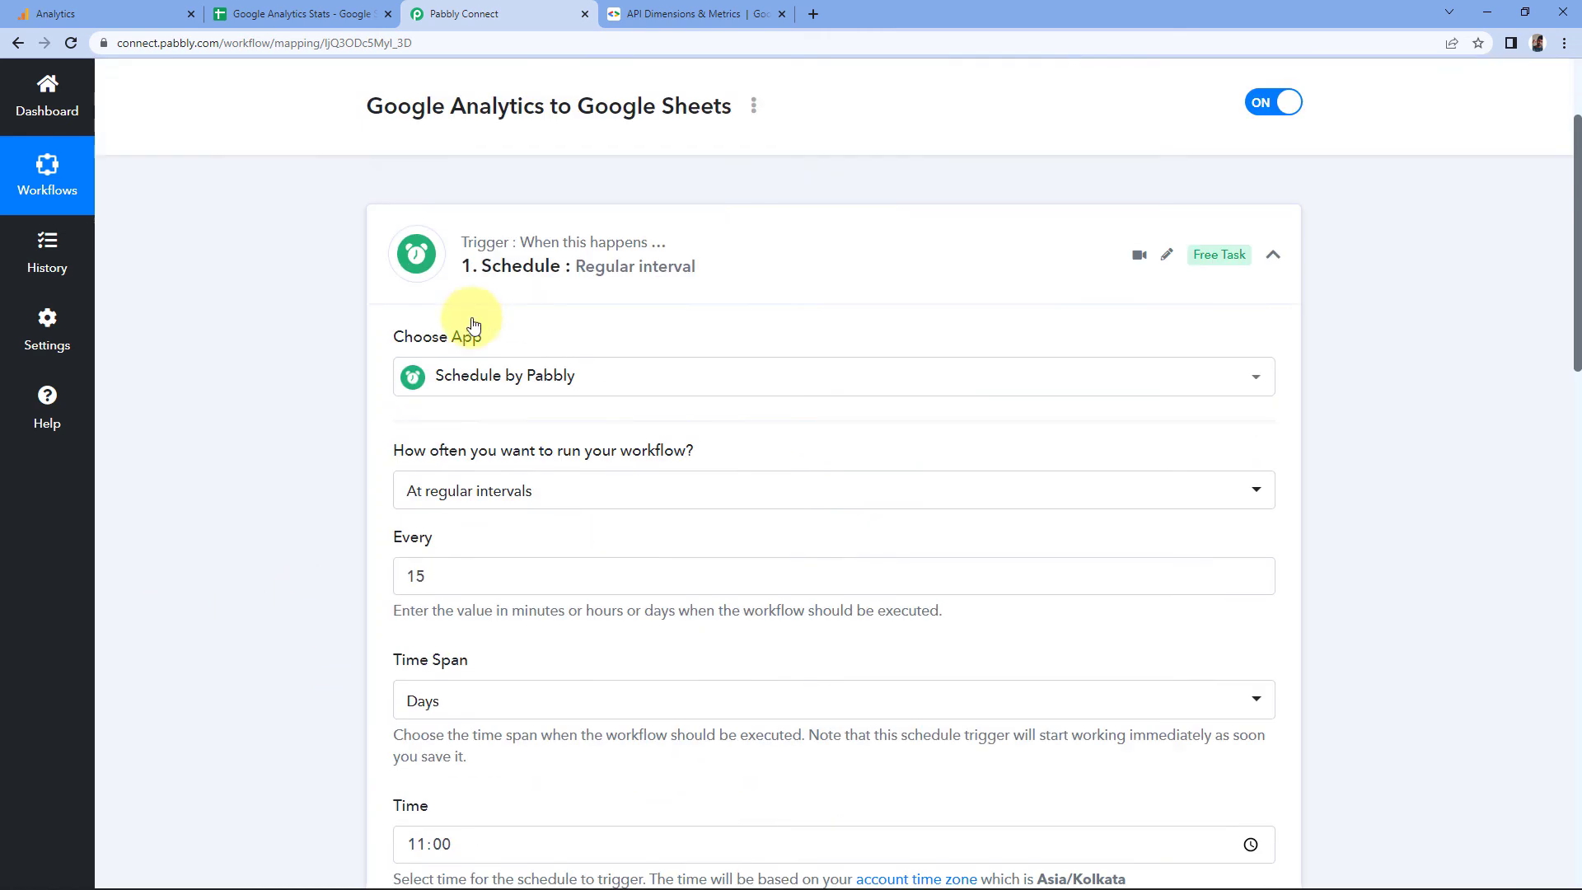
left_click(657, 282)
scroll(333, 319, "down", 1)
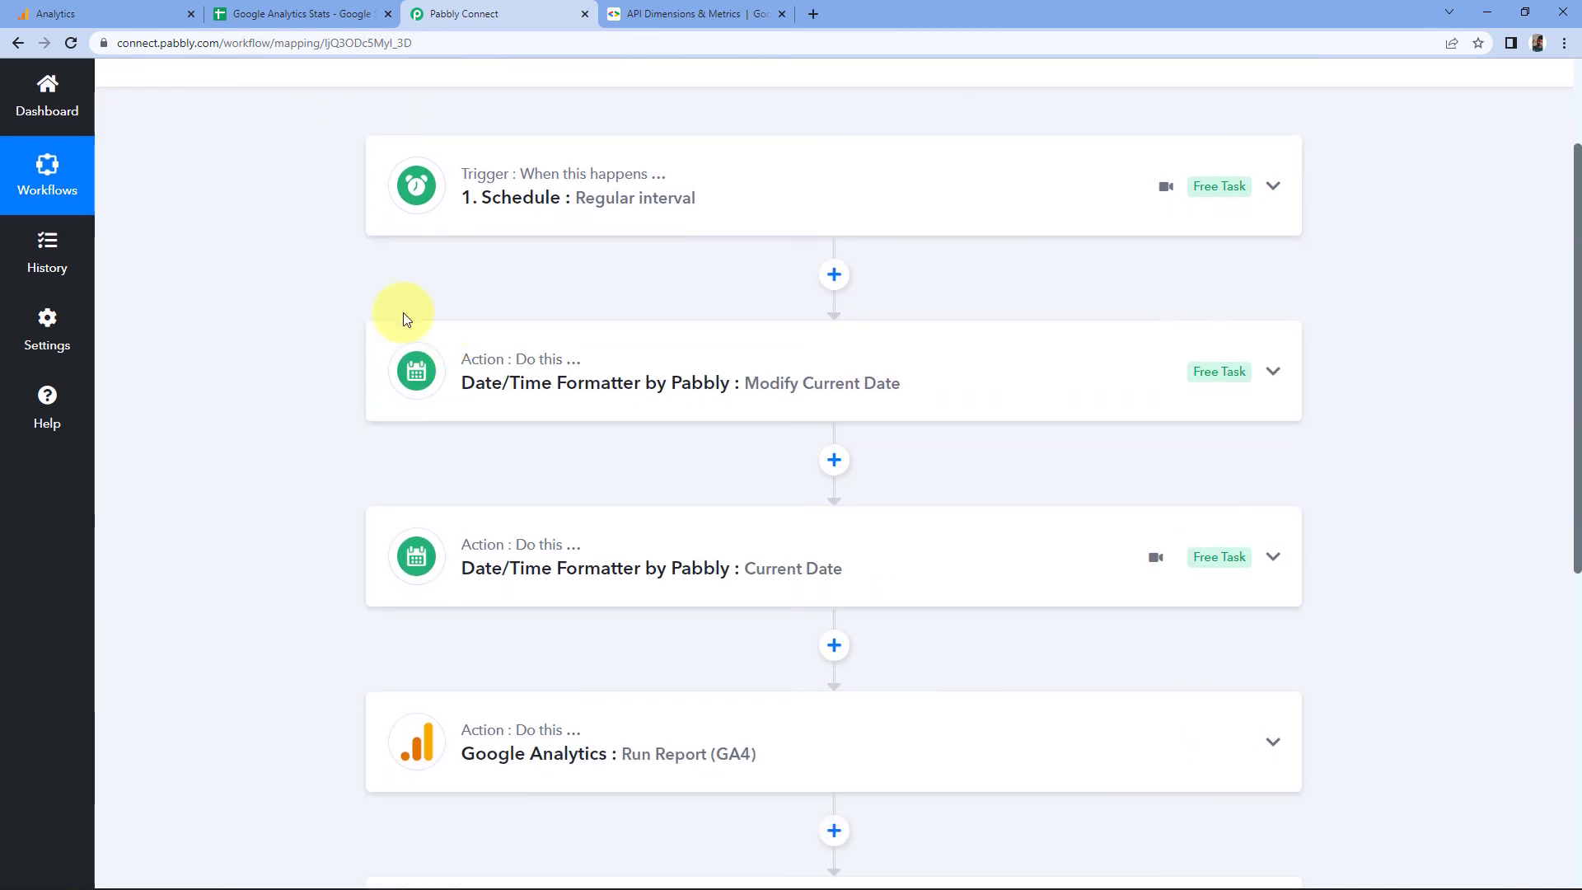
Step: Review the Modify Current Date action's format, time zone, operation, unit and value, then collapse it and look over the whole workflow
left_click(682, 404)
scroll(305, 532, "down", 3)
scroll(309, 532, "down", 3)
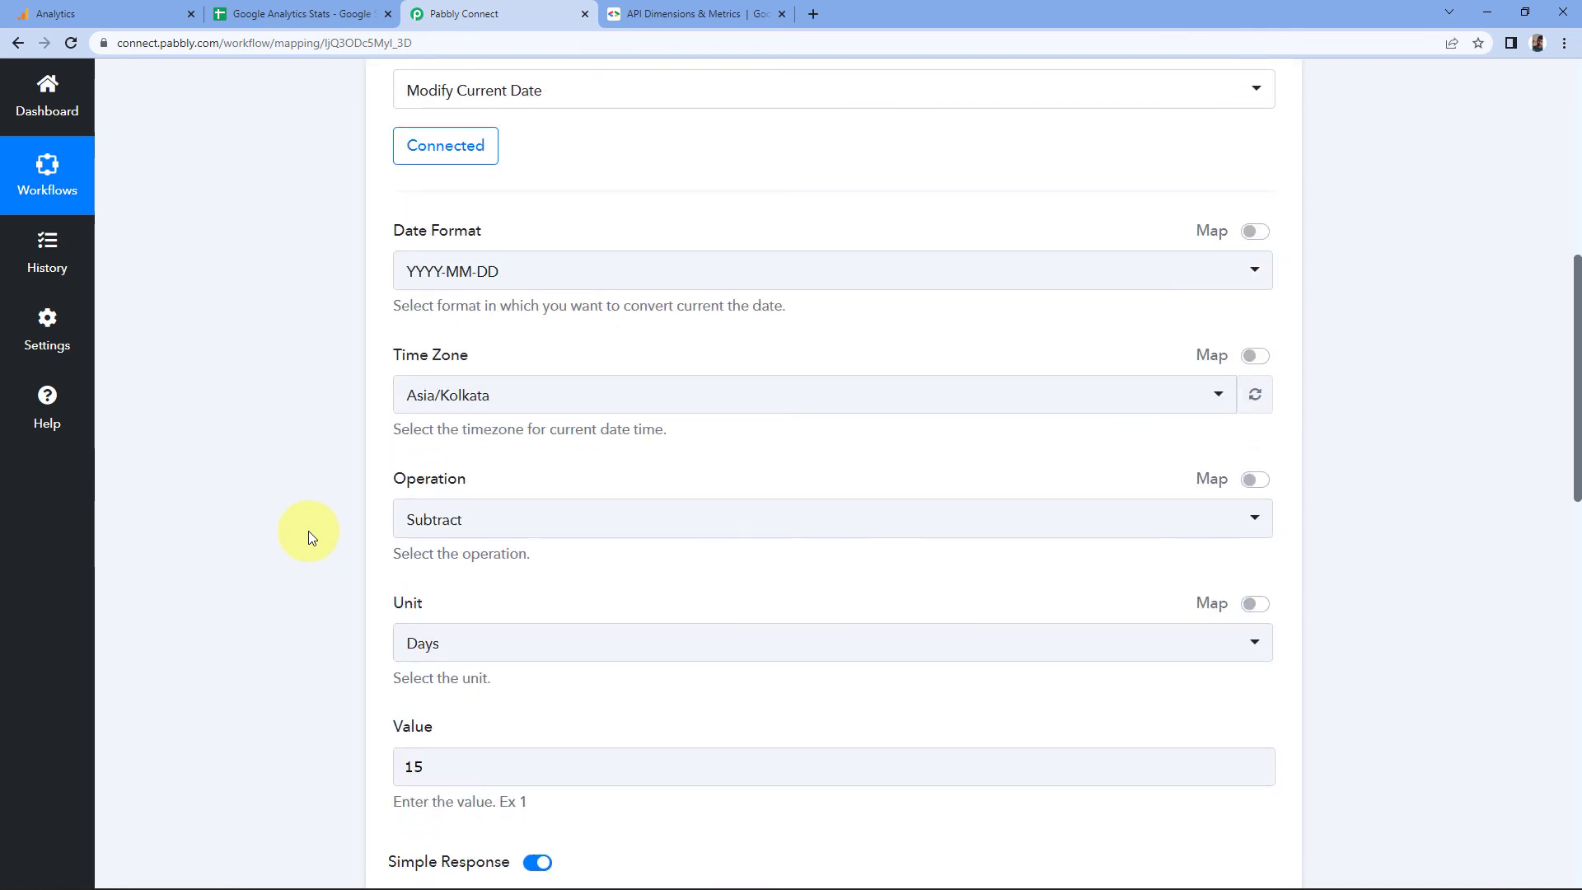
scroll(308, 530, "up", 4)
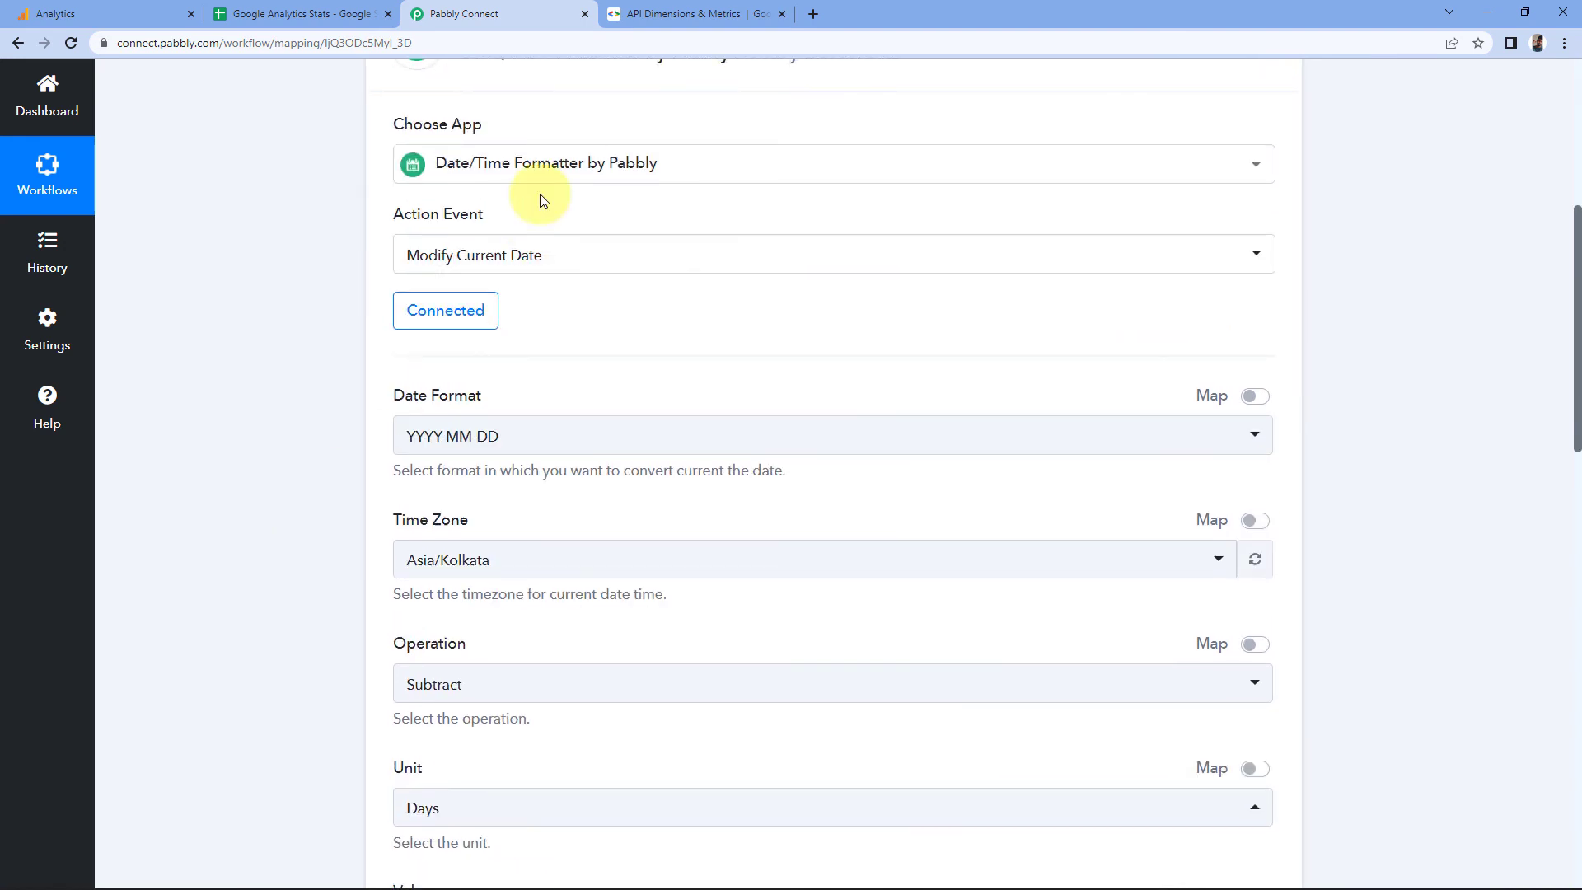
left_click(564, 212)
scroll(461, 317, "down", 1)
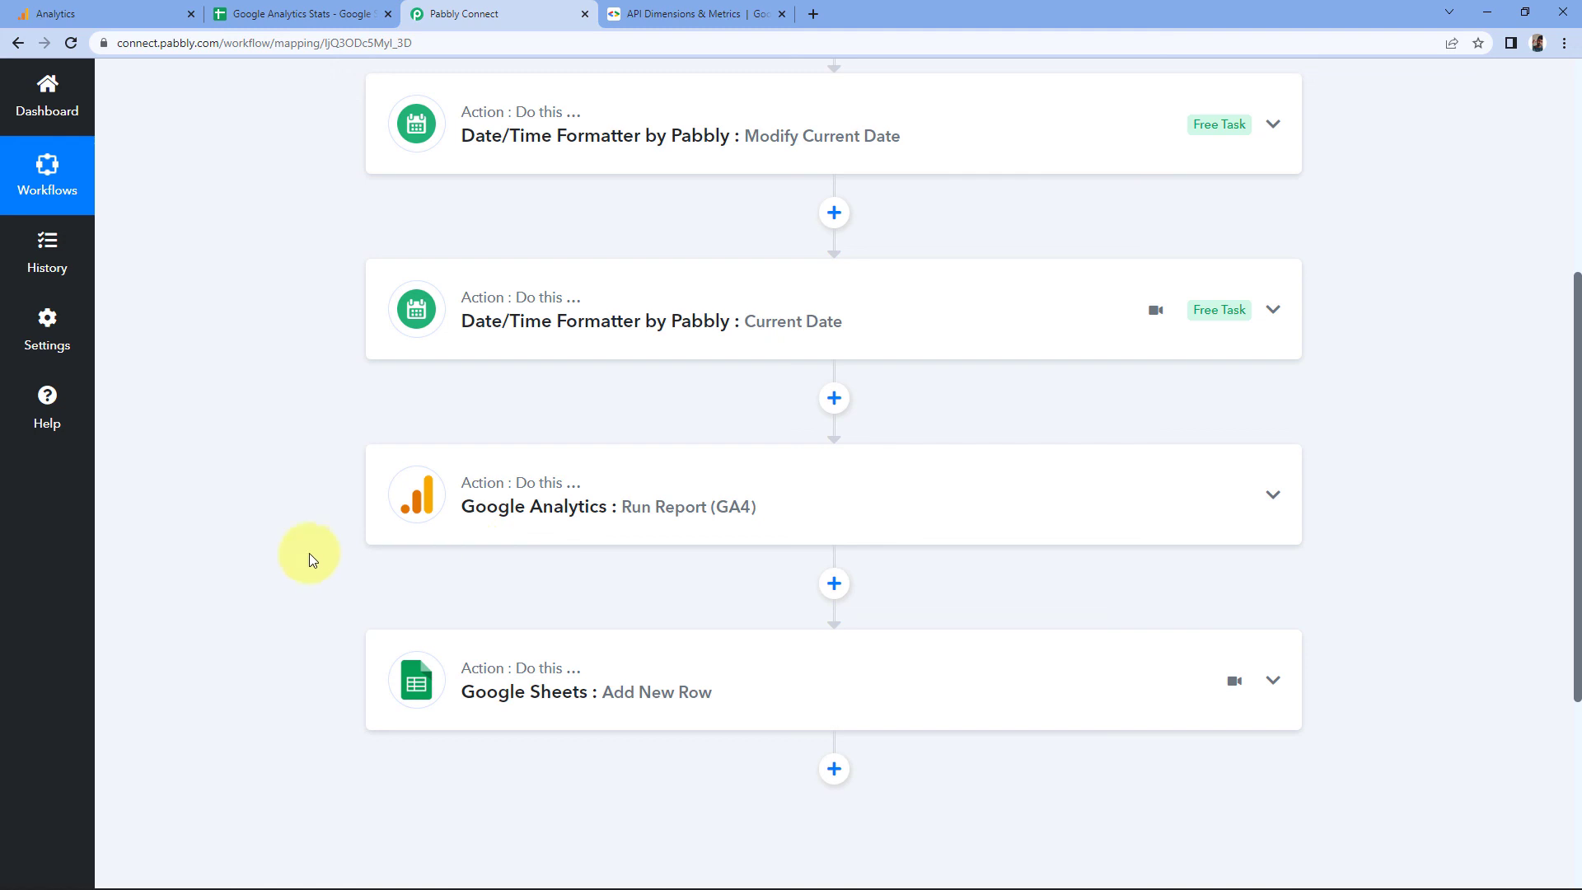
scroll(321, 541, "down", 2)
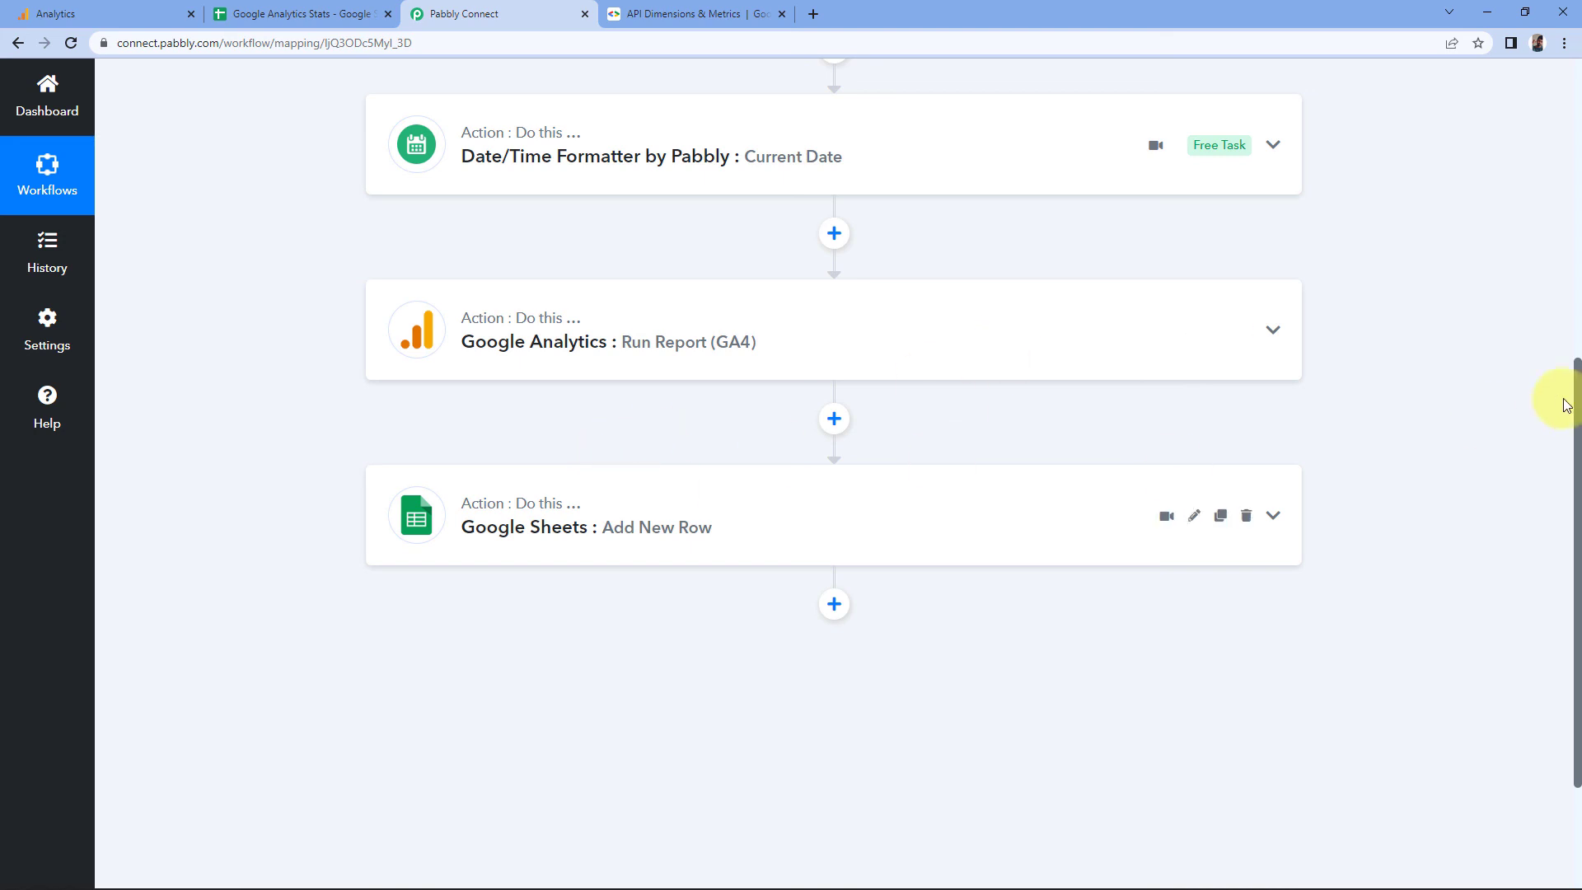
scroll(1319, 352, "up", 7)
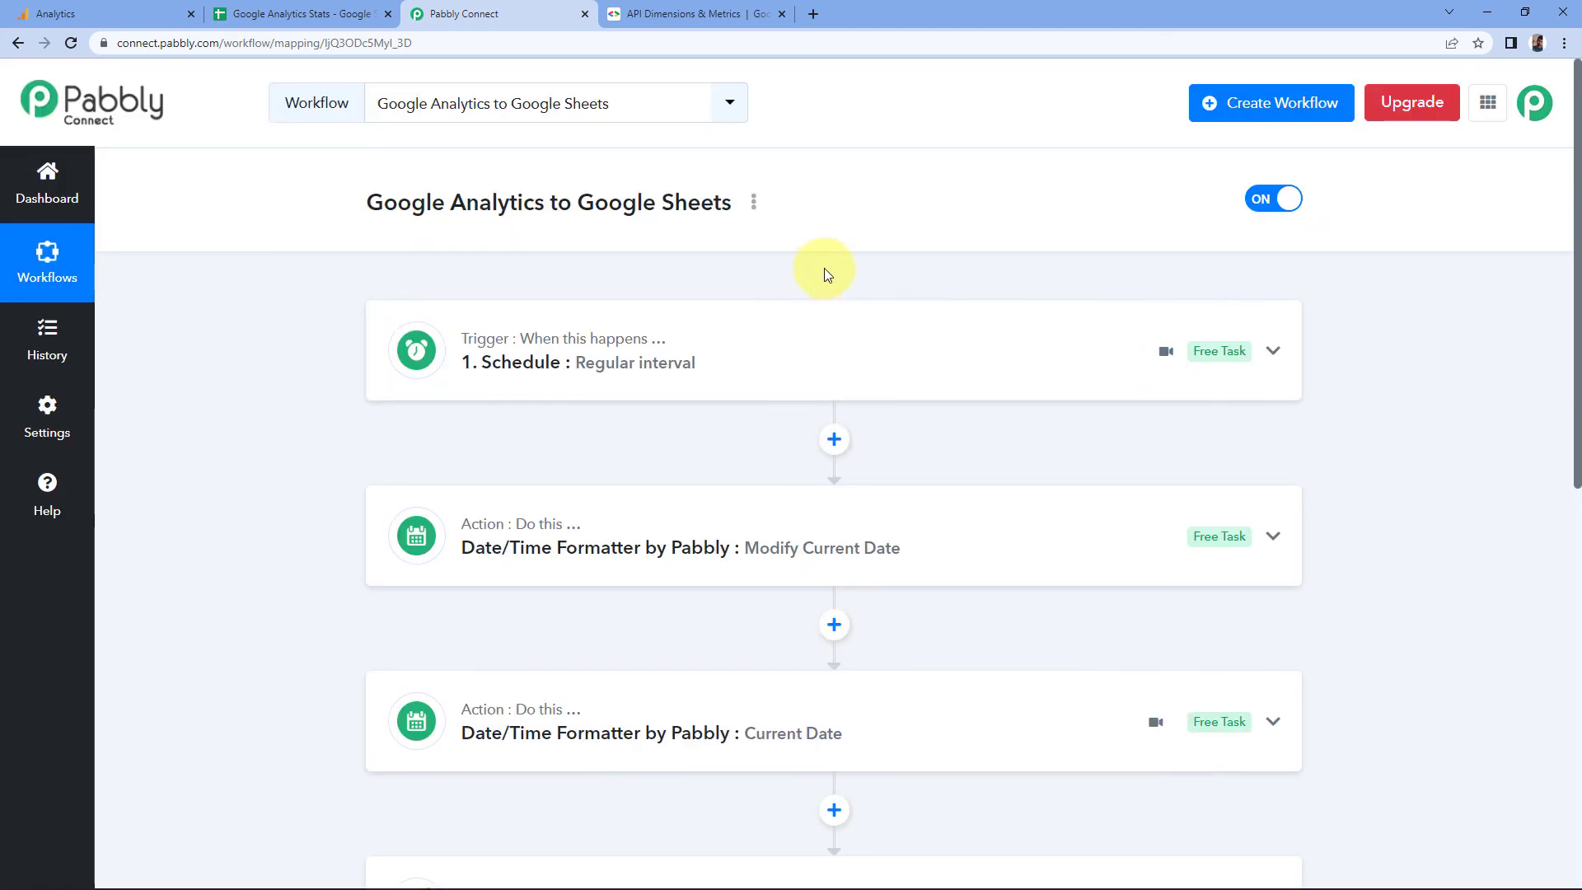